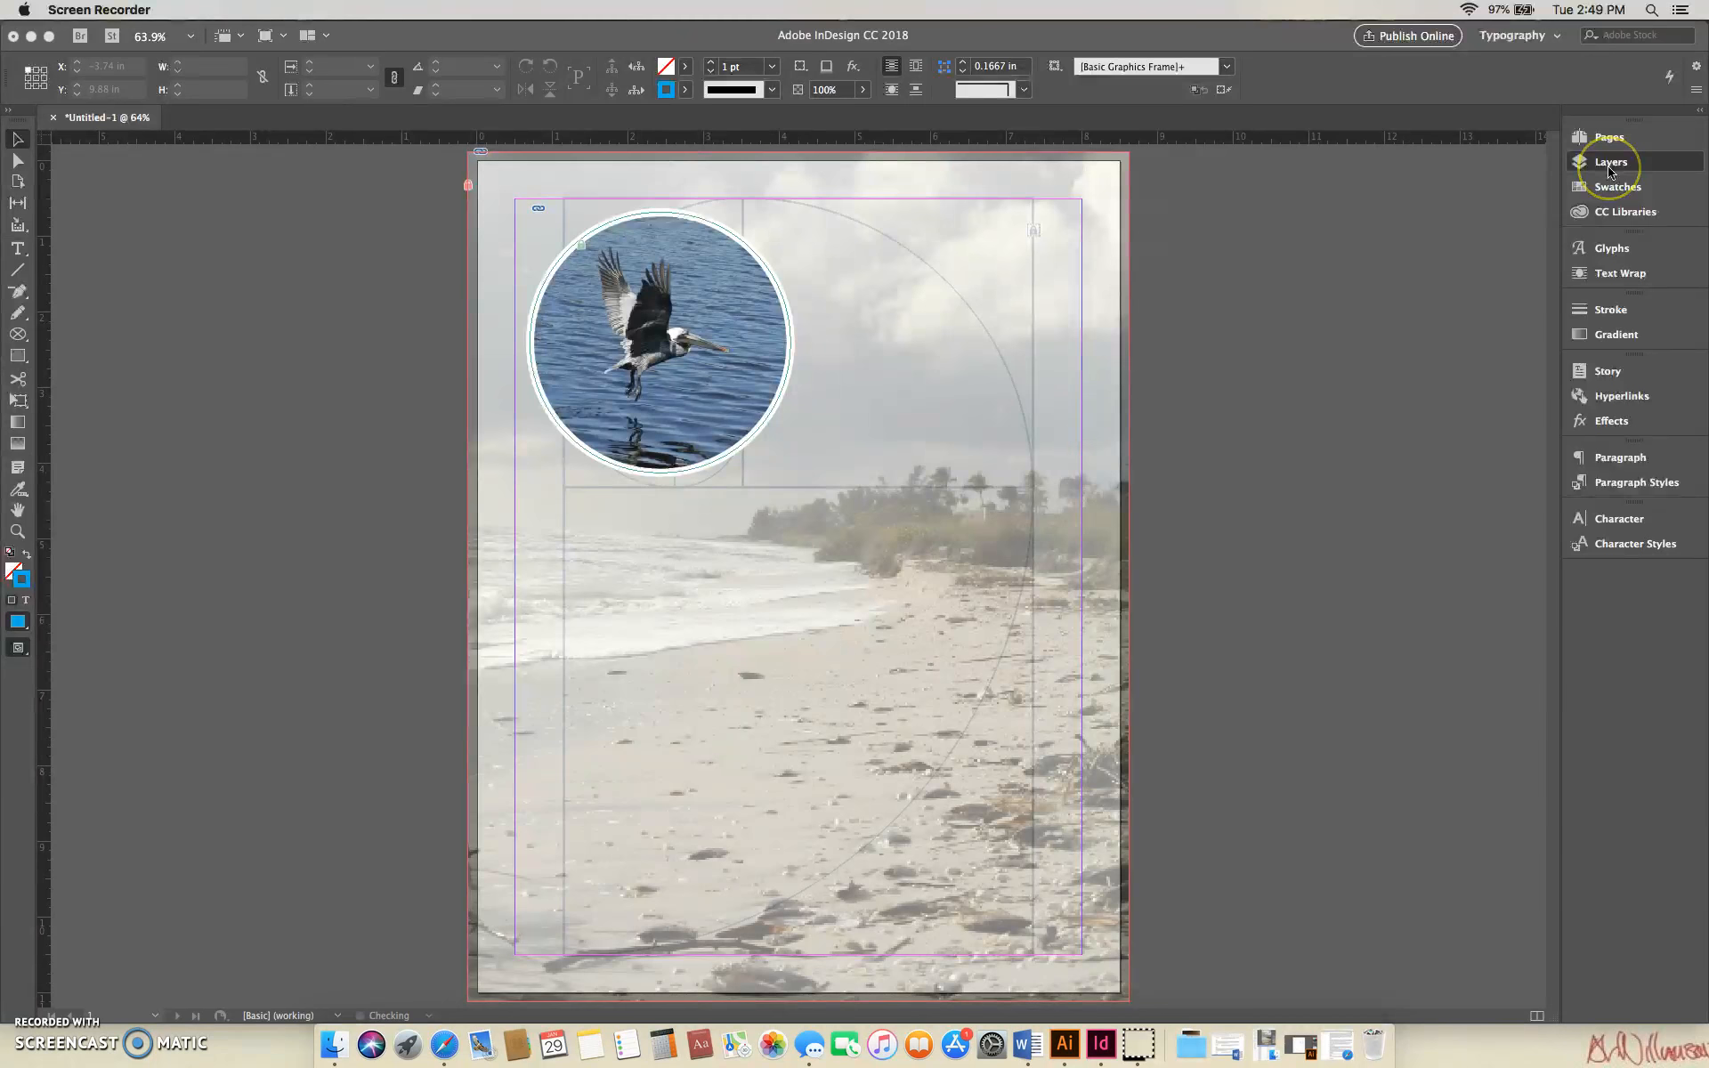
# - Add a new layer above the Stupid Bird layer and name it Title
pyautogui.click(1586, 164)
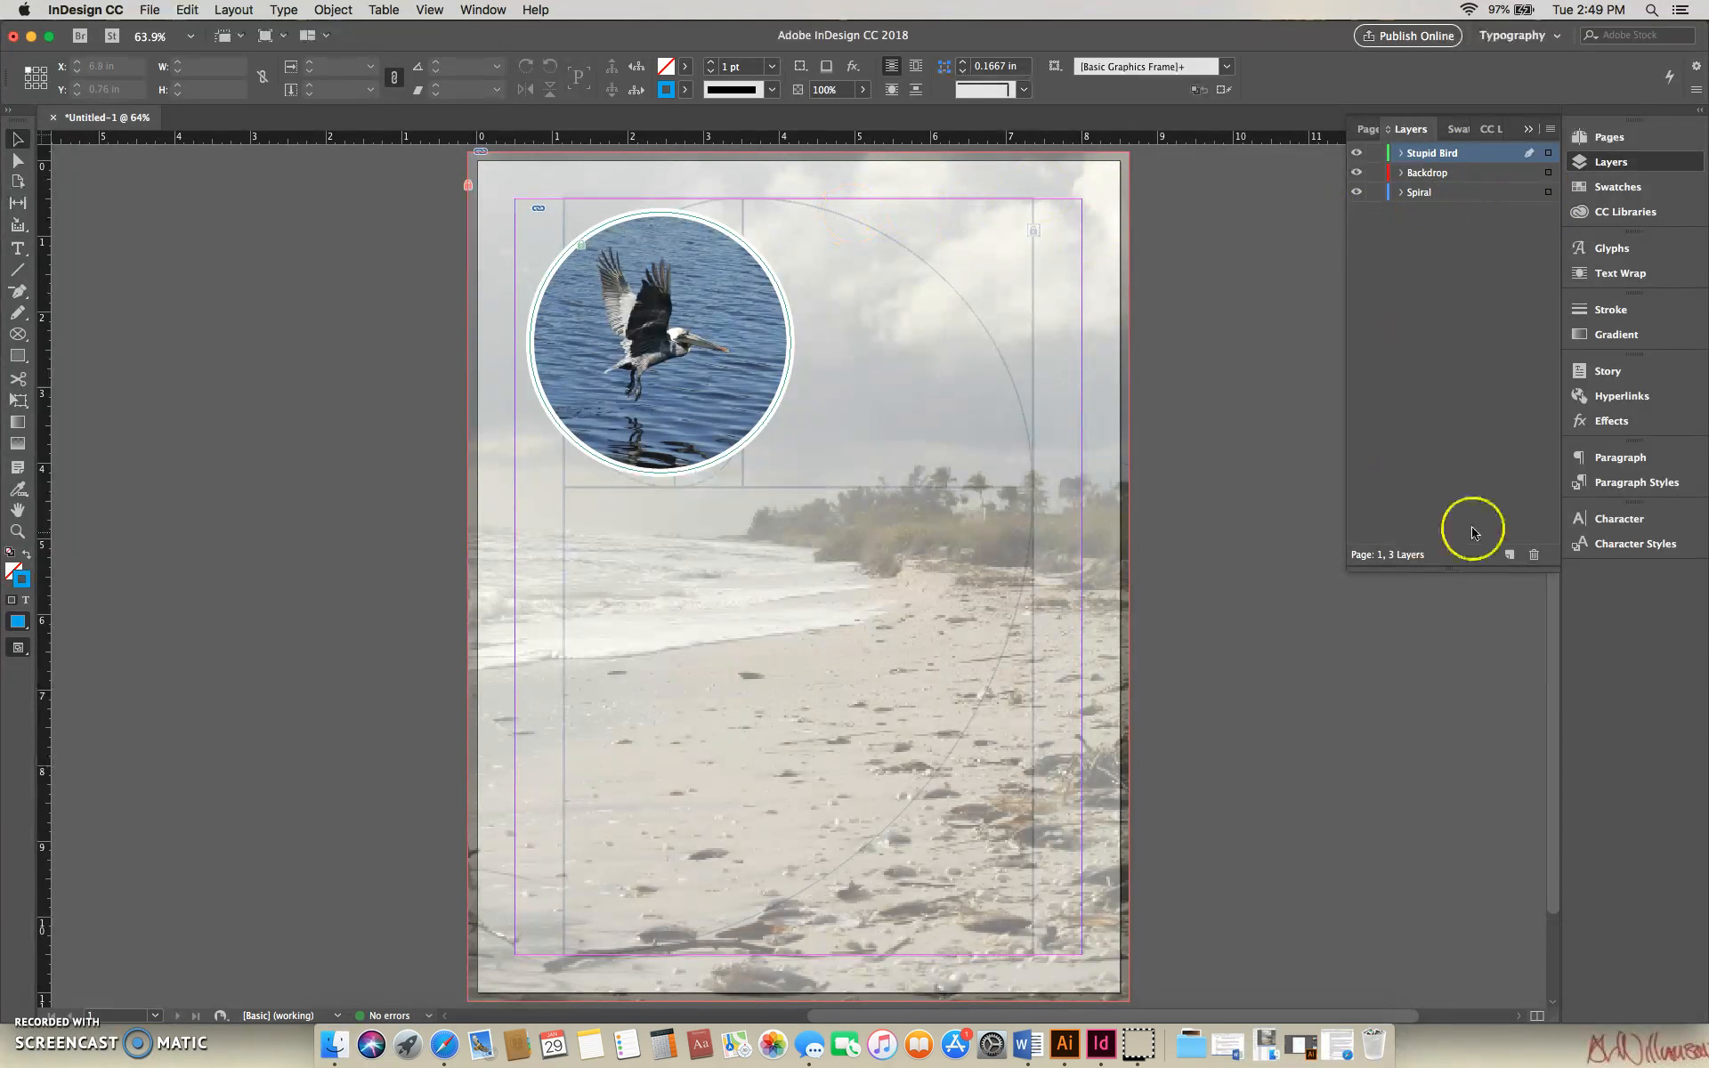
pyautogui.click(1509, 555)
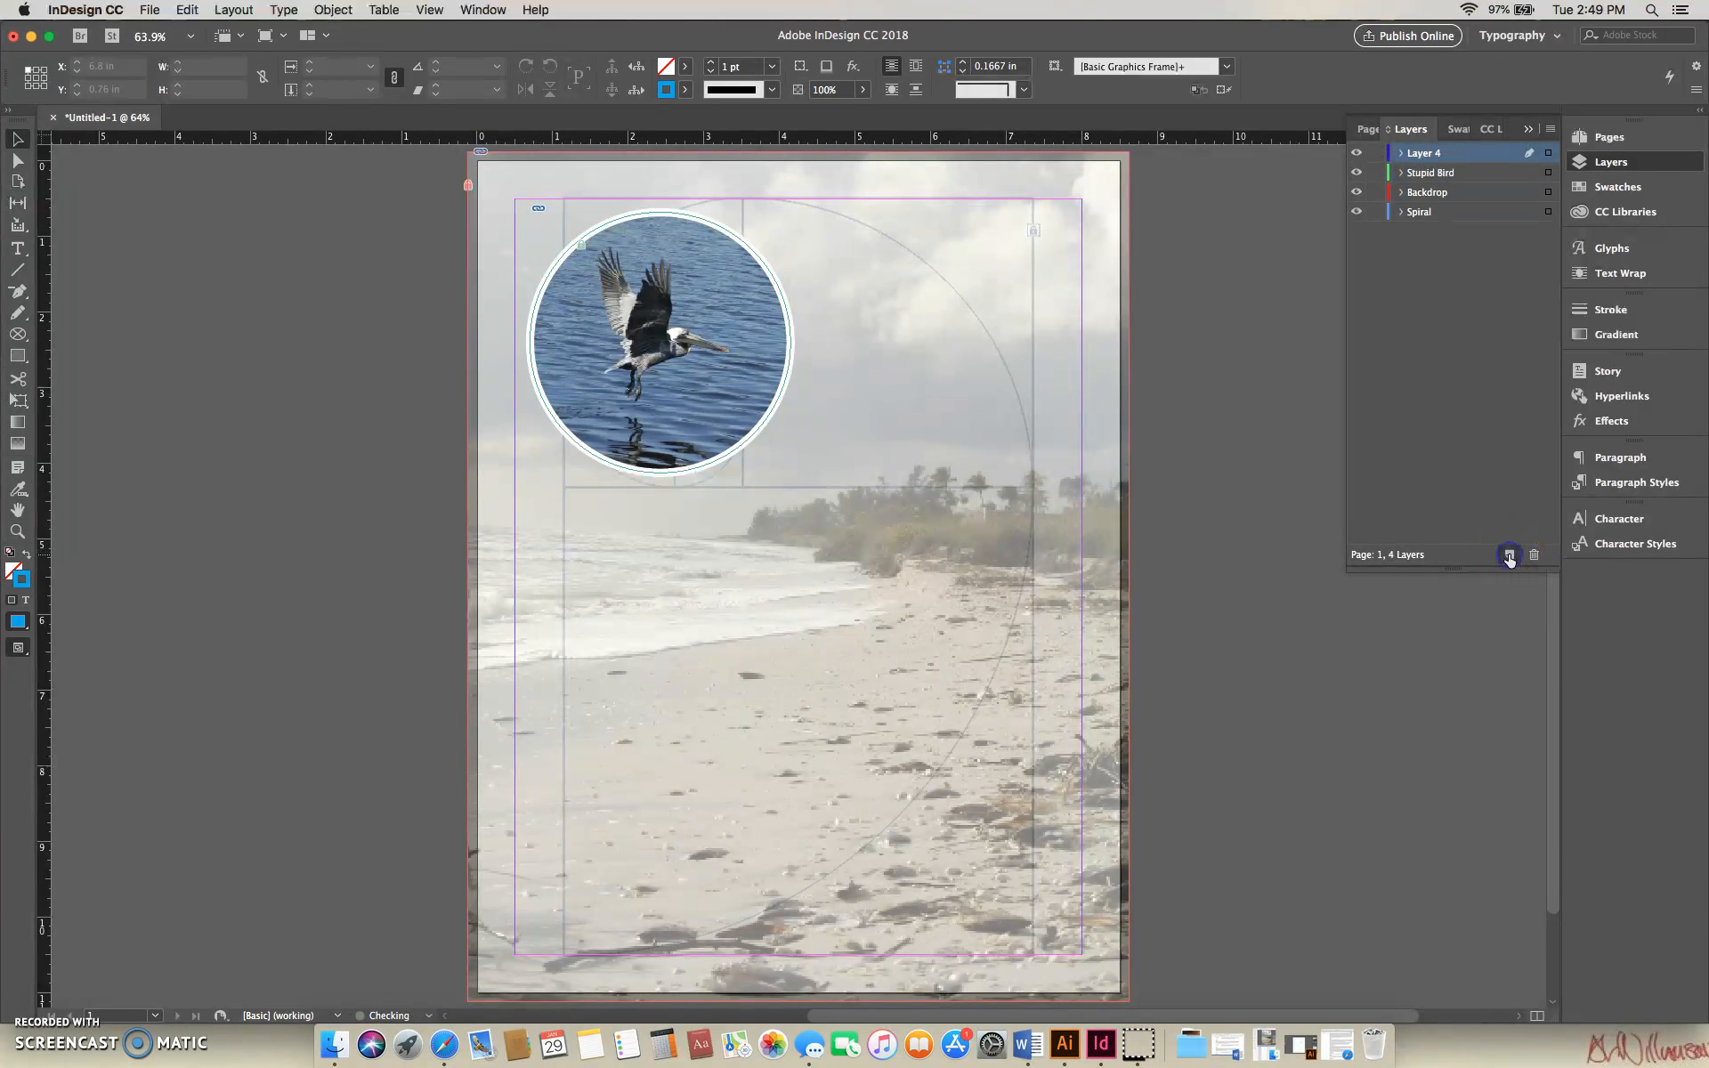
pyautogui.doubleClick(1423, 155)
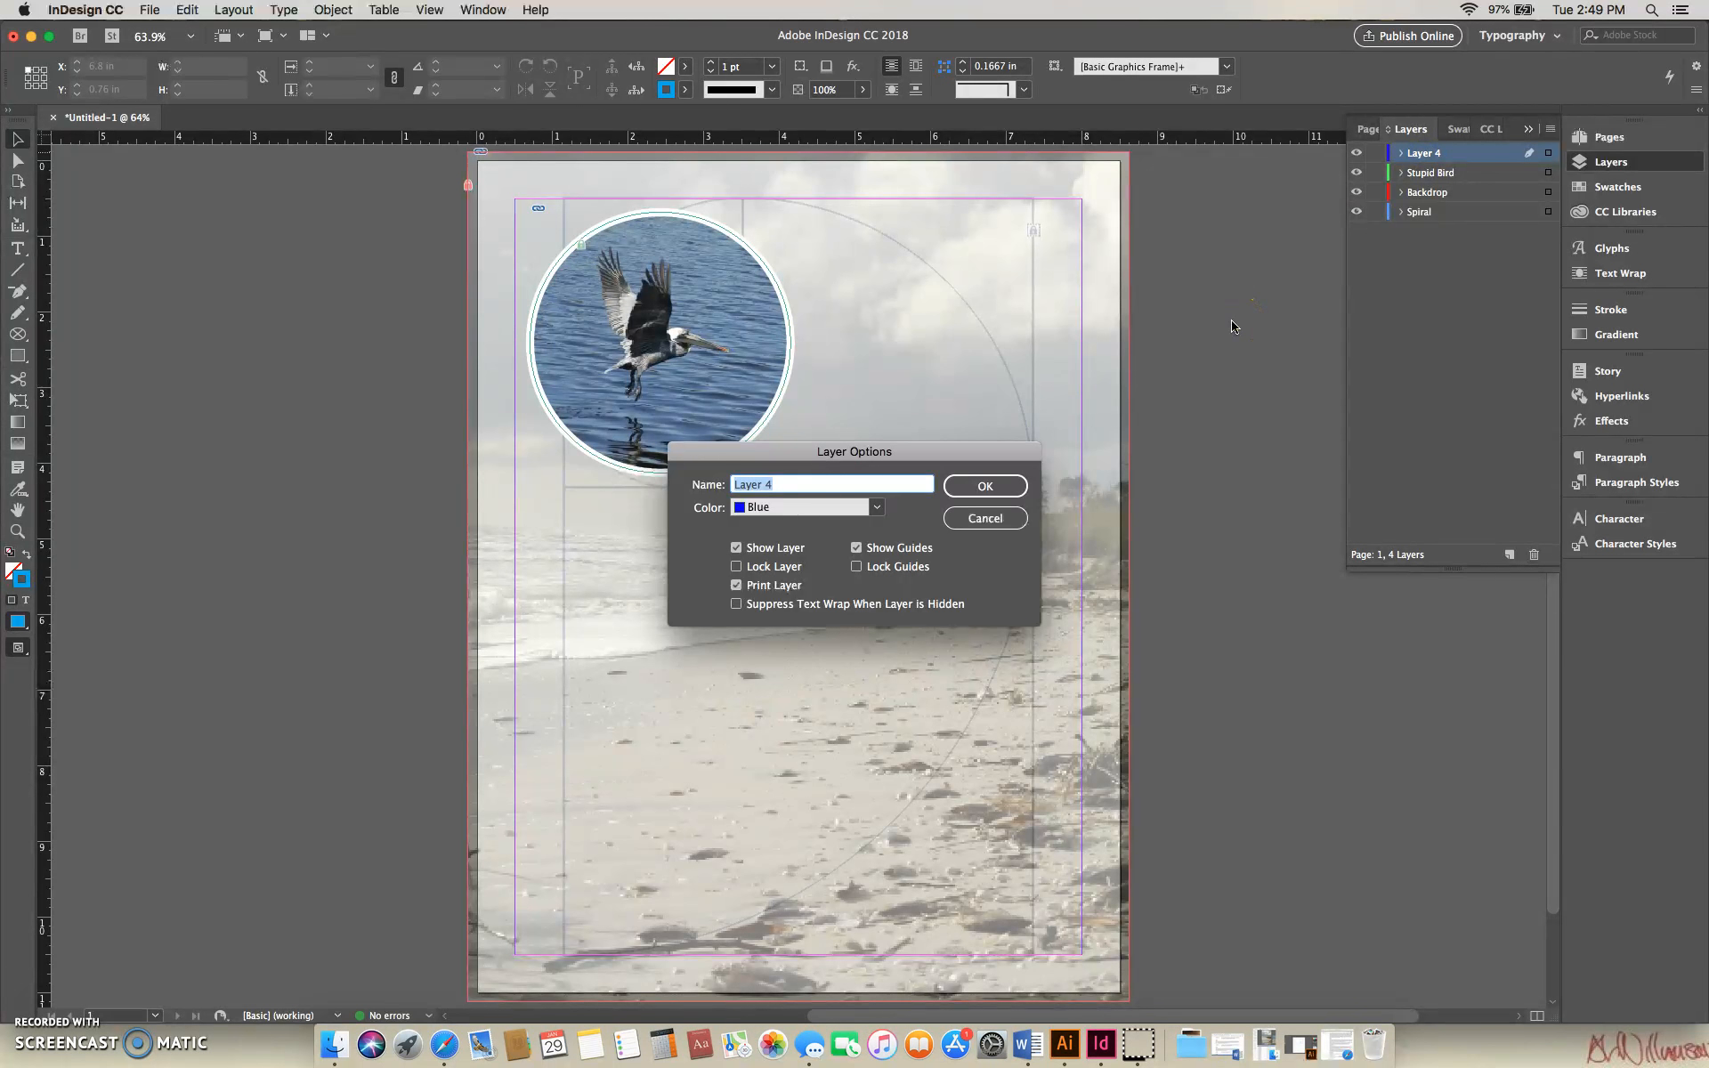
pyautogui.write('Title')
pyautogui.click(985, 486)
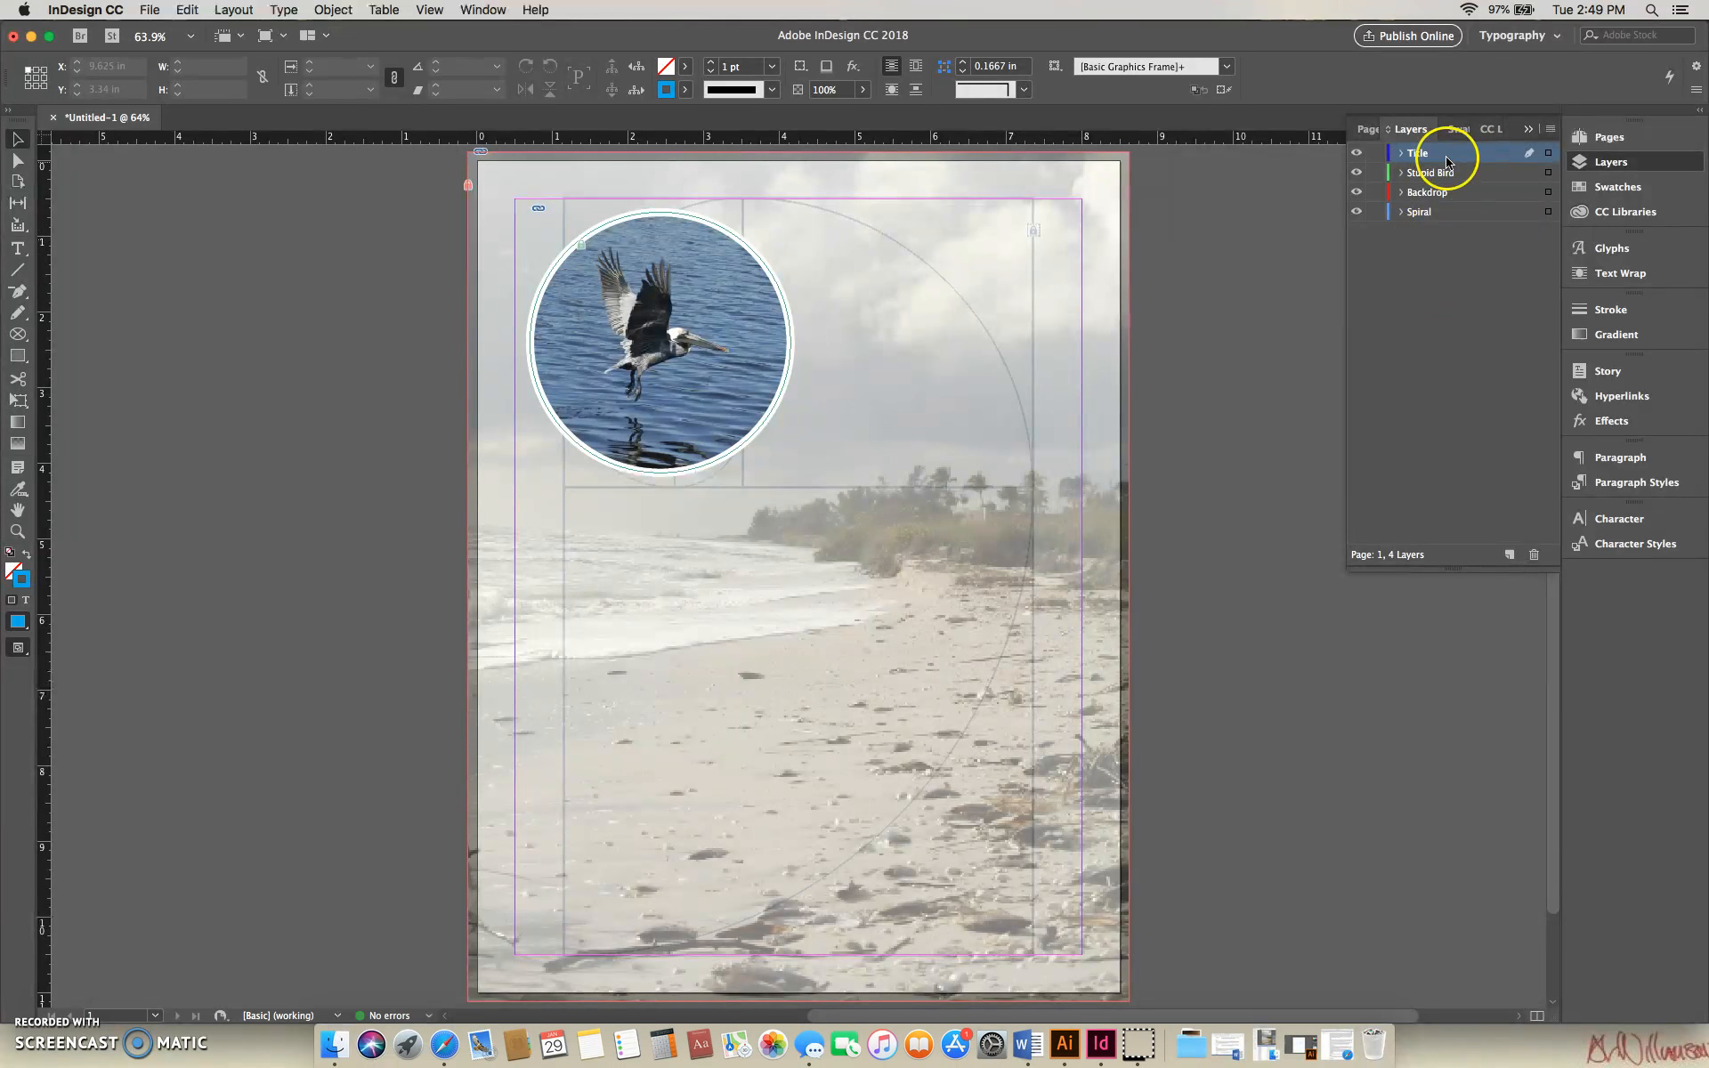
# - Draw a text frame with the Type tool about 4.84 in wide and 1.84 in high in the page's upper-right area
pyautogui.click(20, 248)
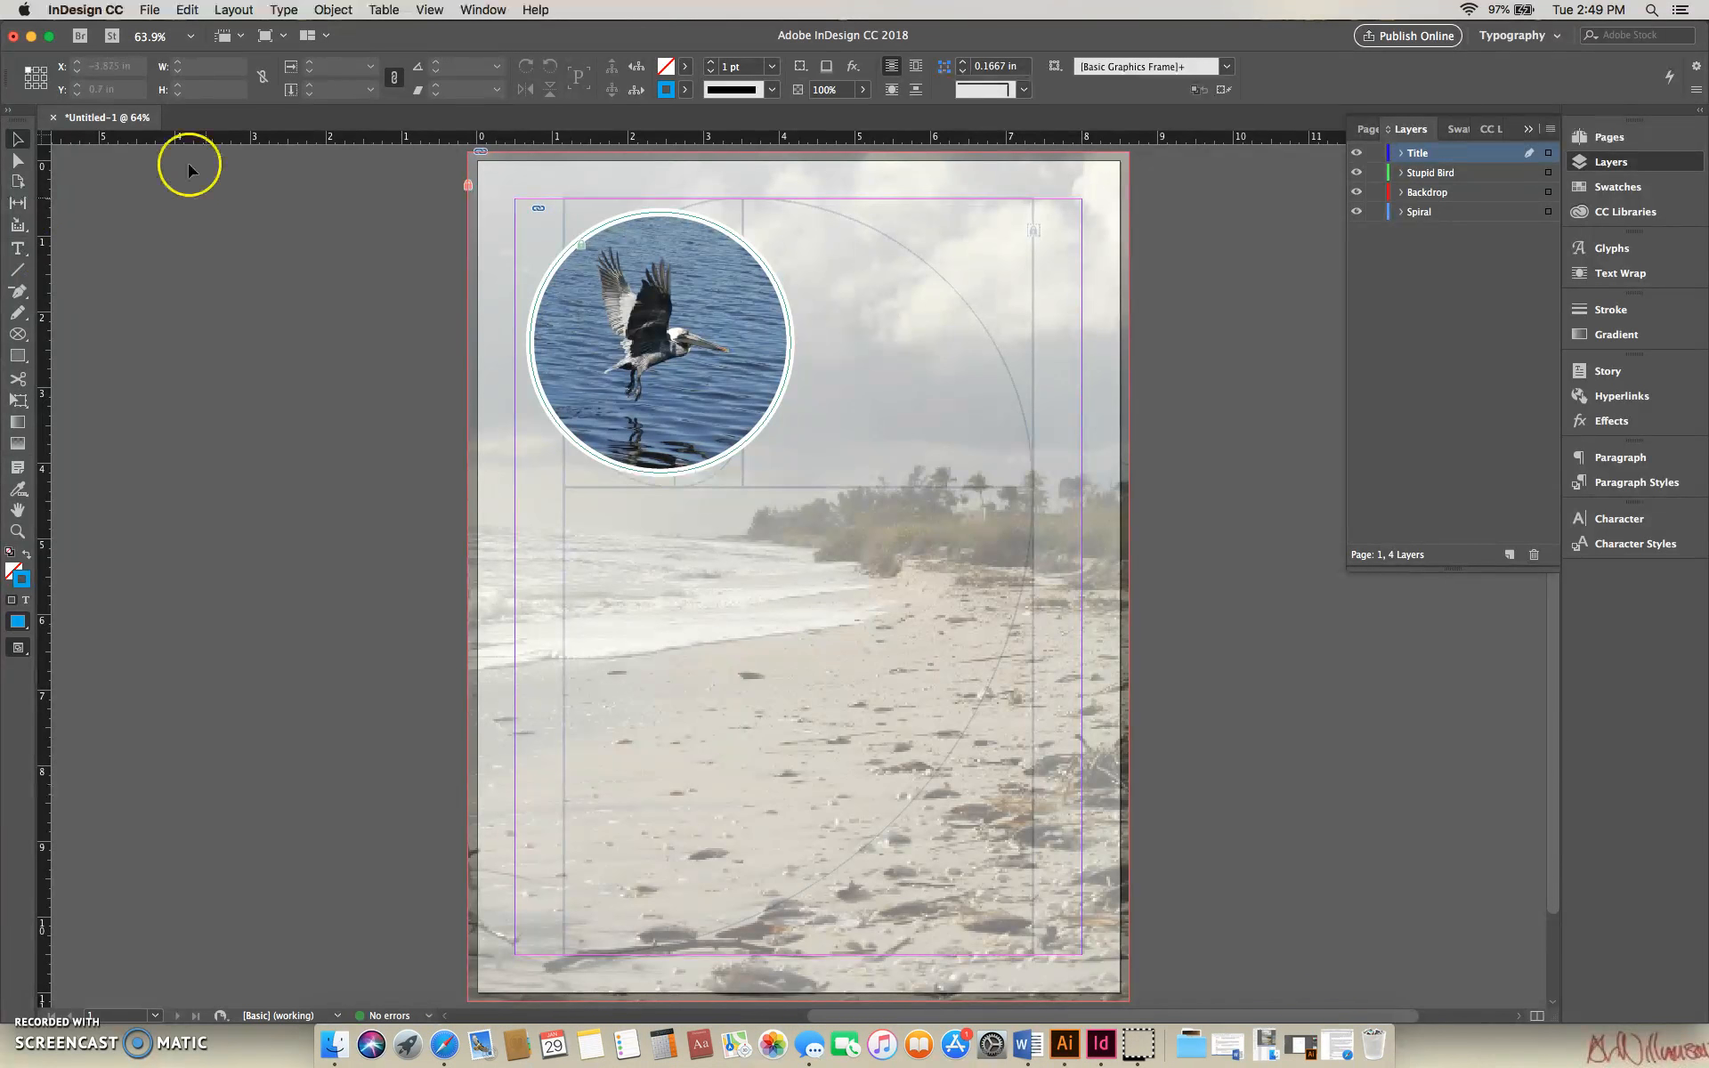
pyautogui.click(18, 250)
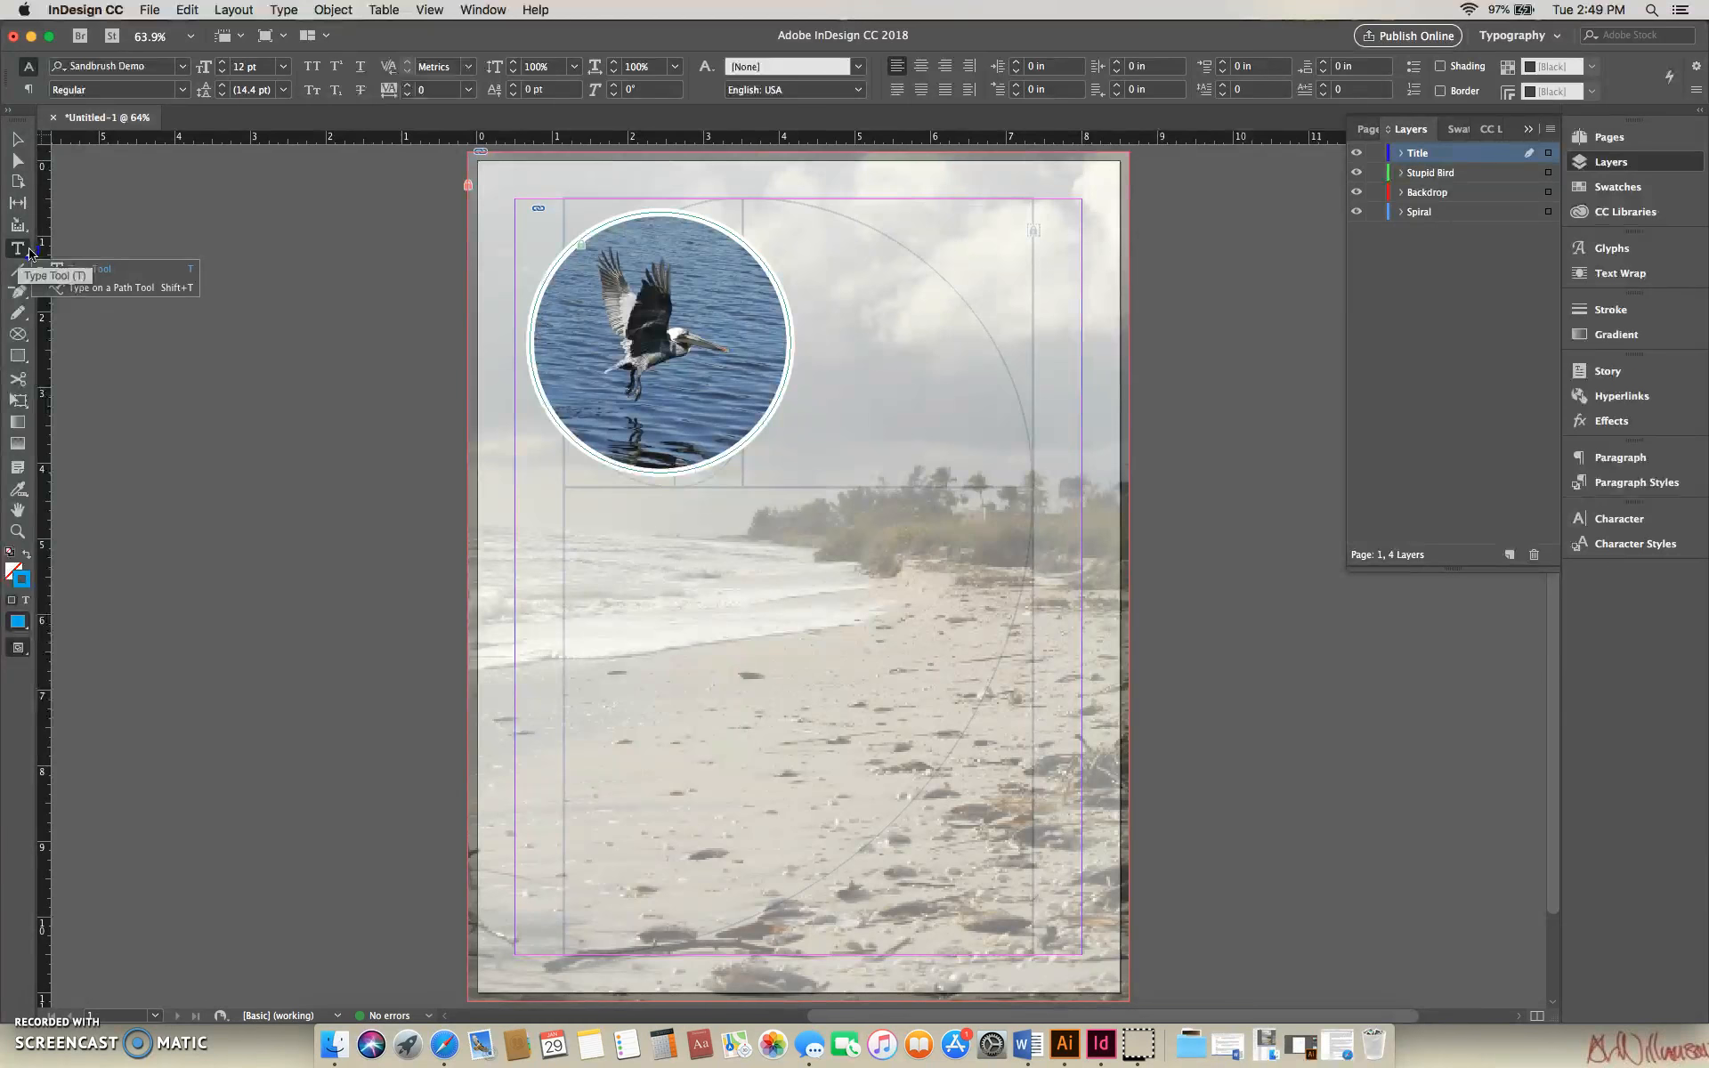
pyautogui.click(86, 293)
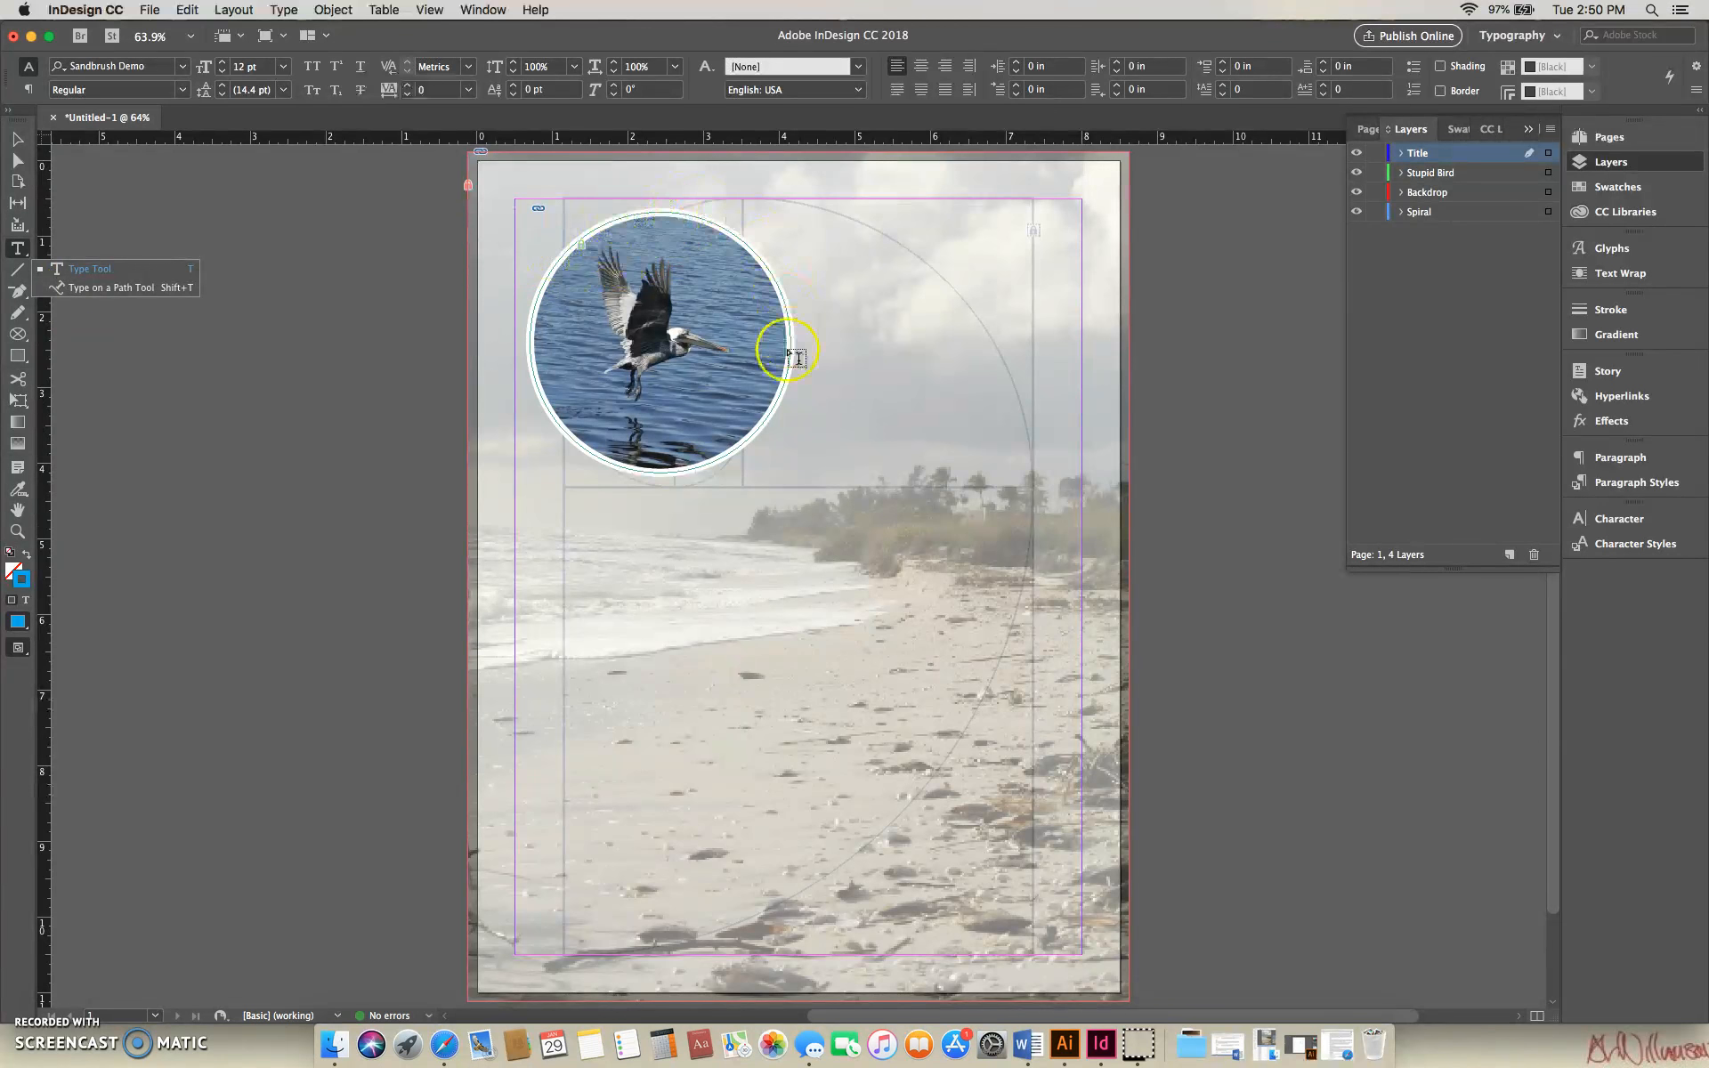
pyautogui.click(86, 274)
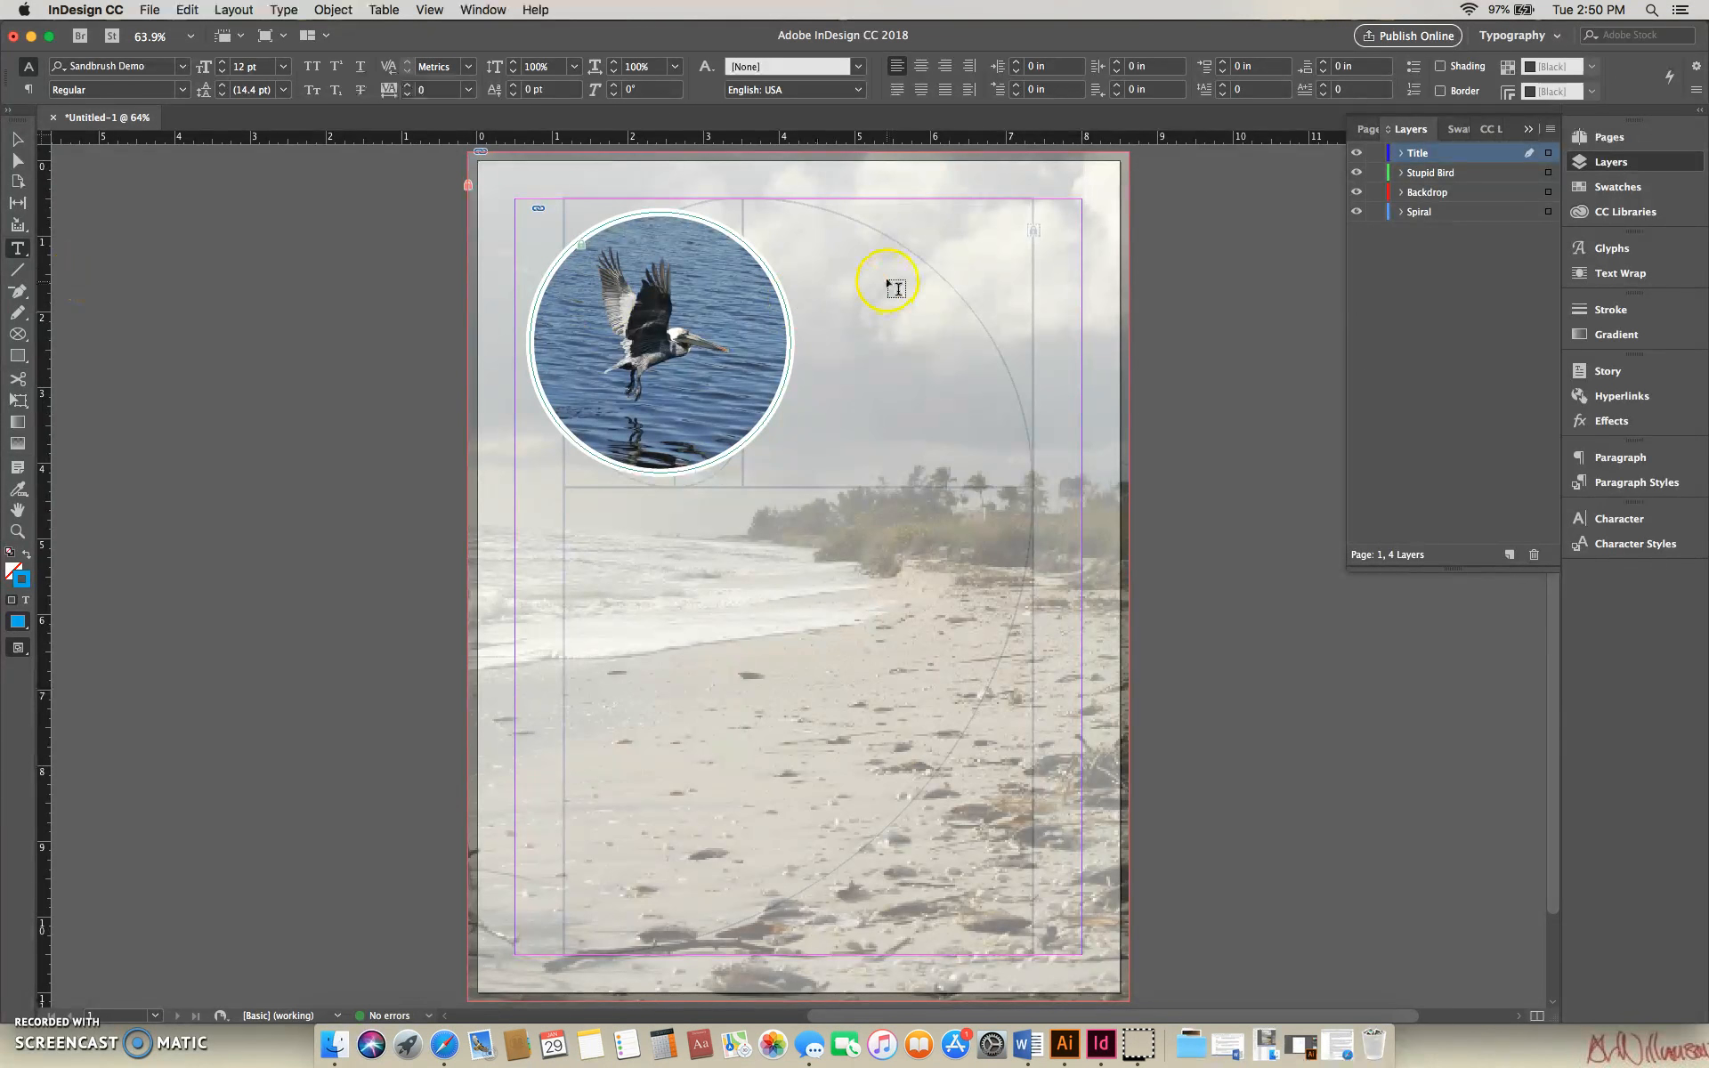
pyautogui.moveTo(719, 204); pyautogui.dragTo(1081, 338)
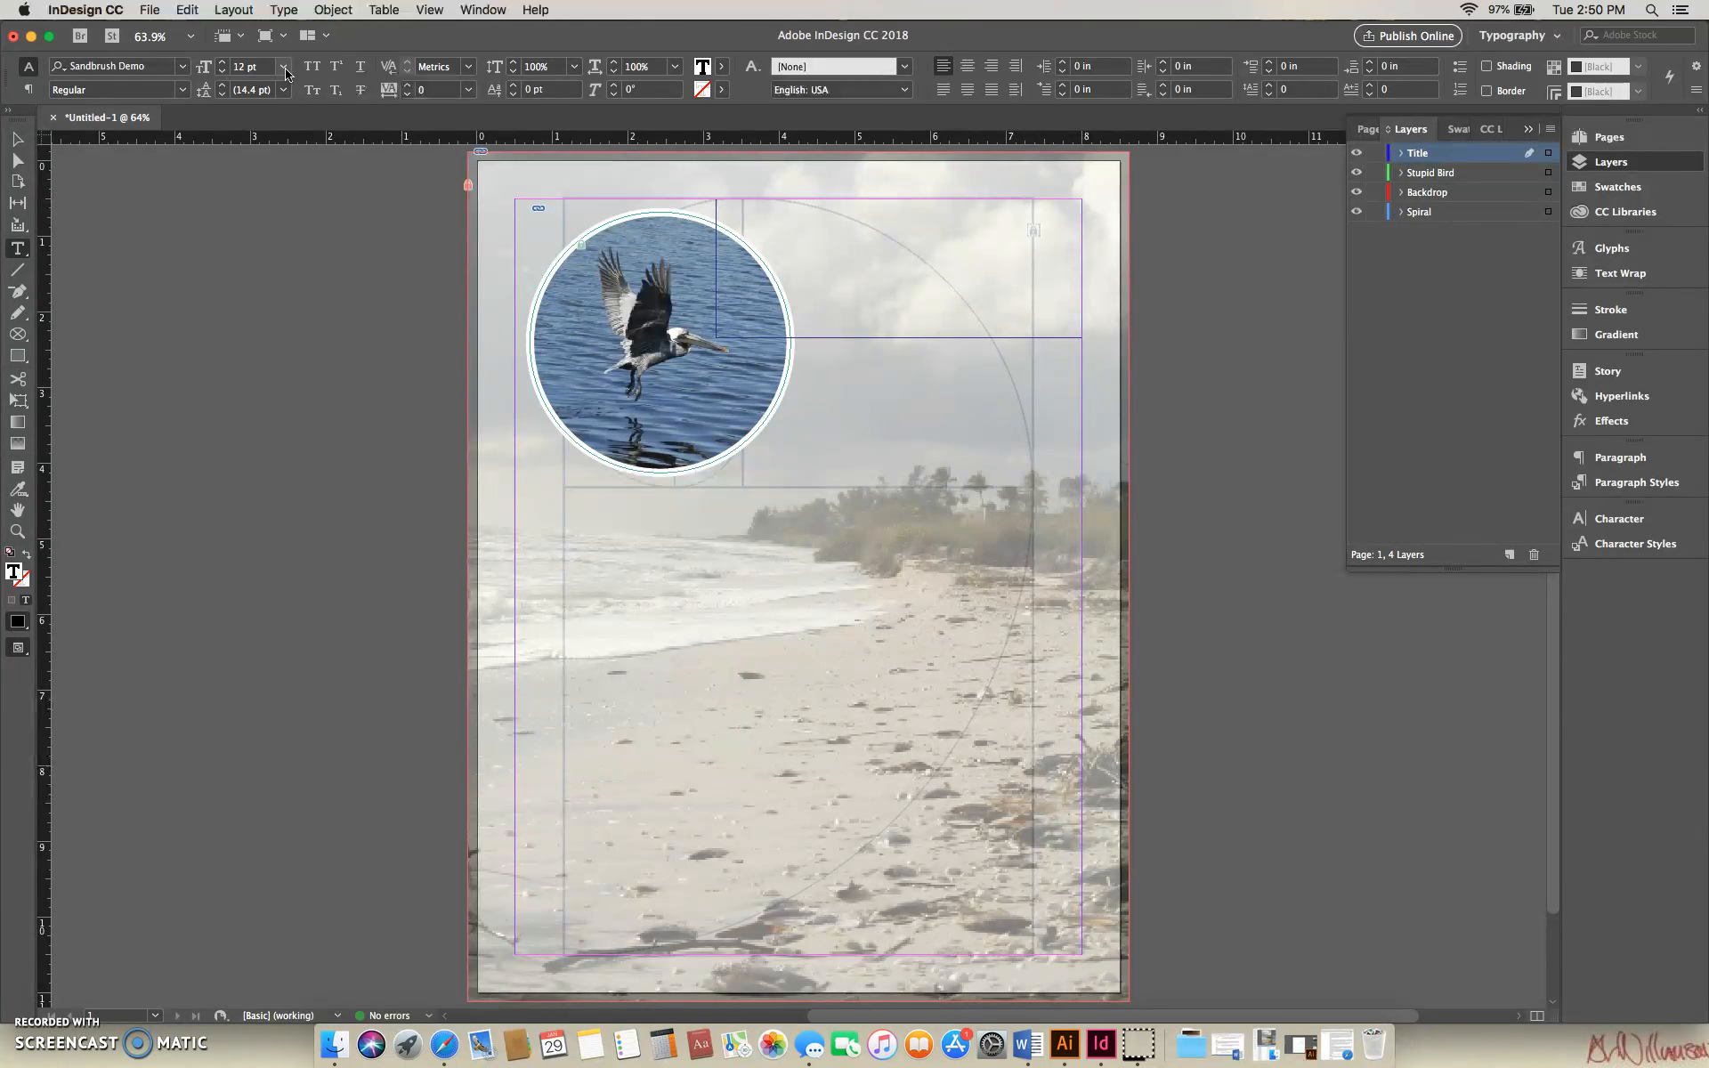
# - Set the font size to 72 pt and enter "Sanibel Island" in the new text frame
pyautogui.moveTo(285, 73); pyautogui.dragTo(265, 353)
pyautogui.write('Sanib')
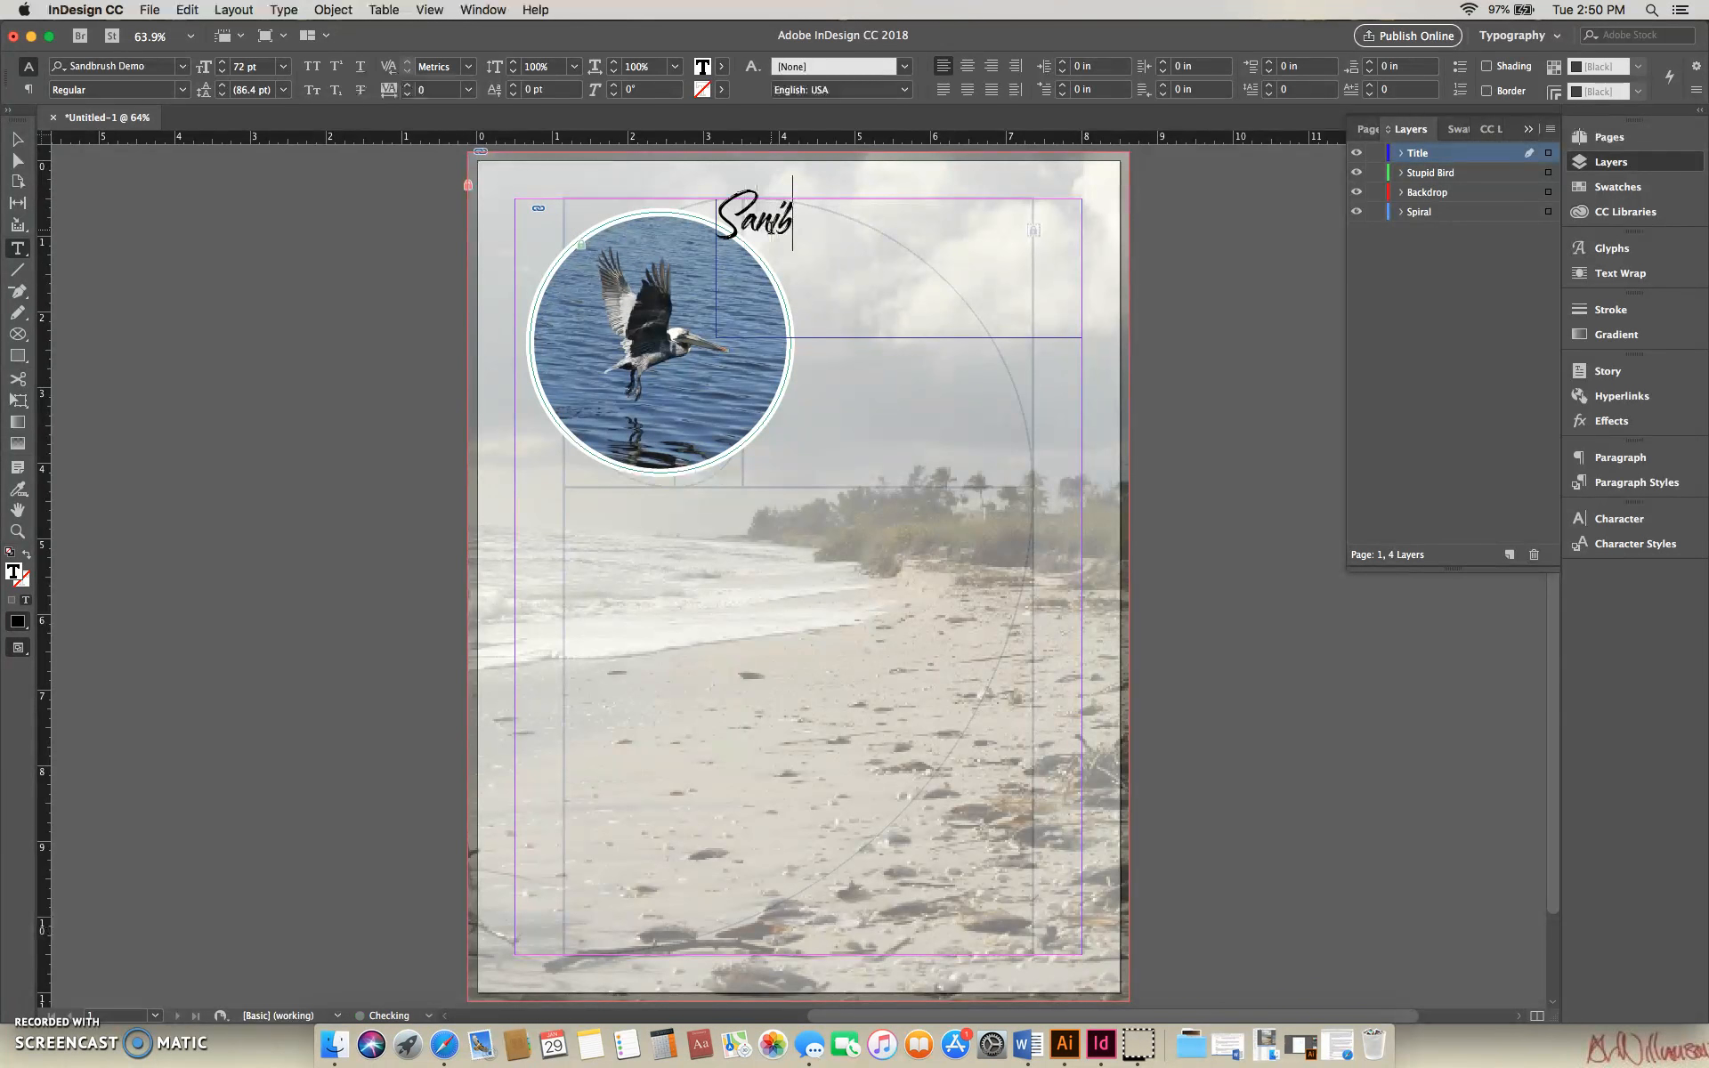
pyautogui.write('el Island')
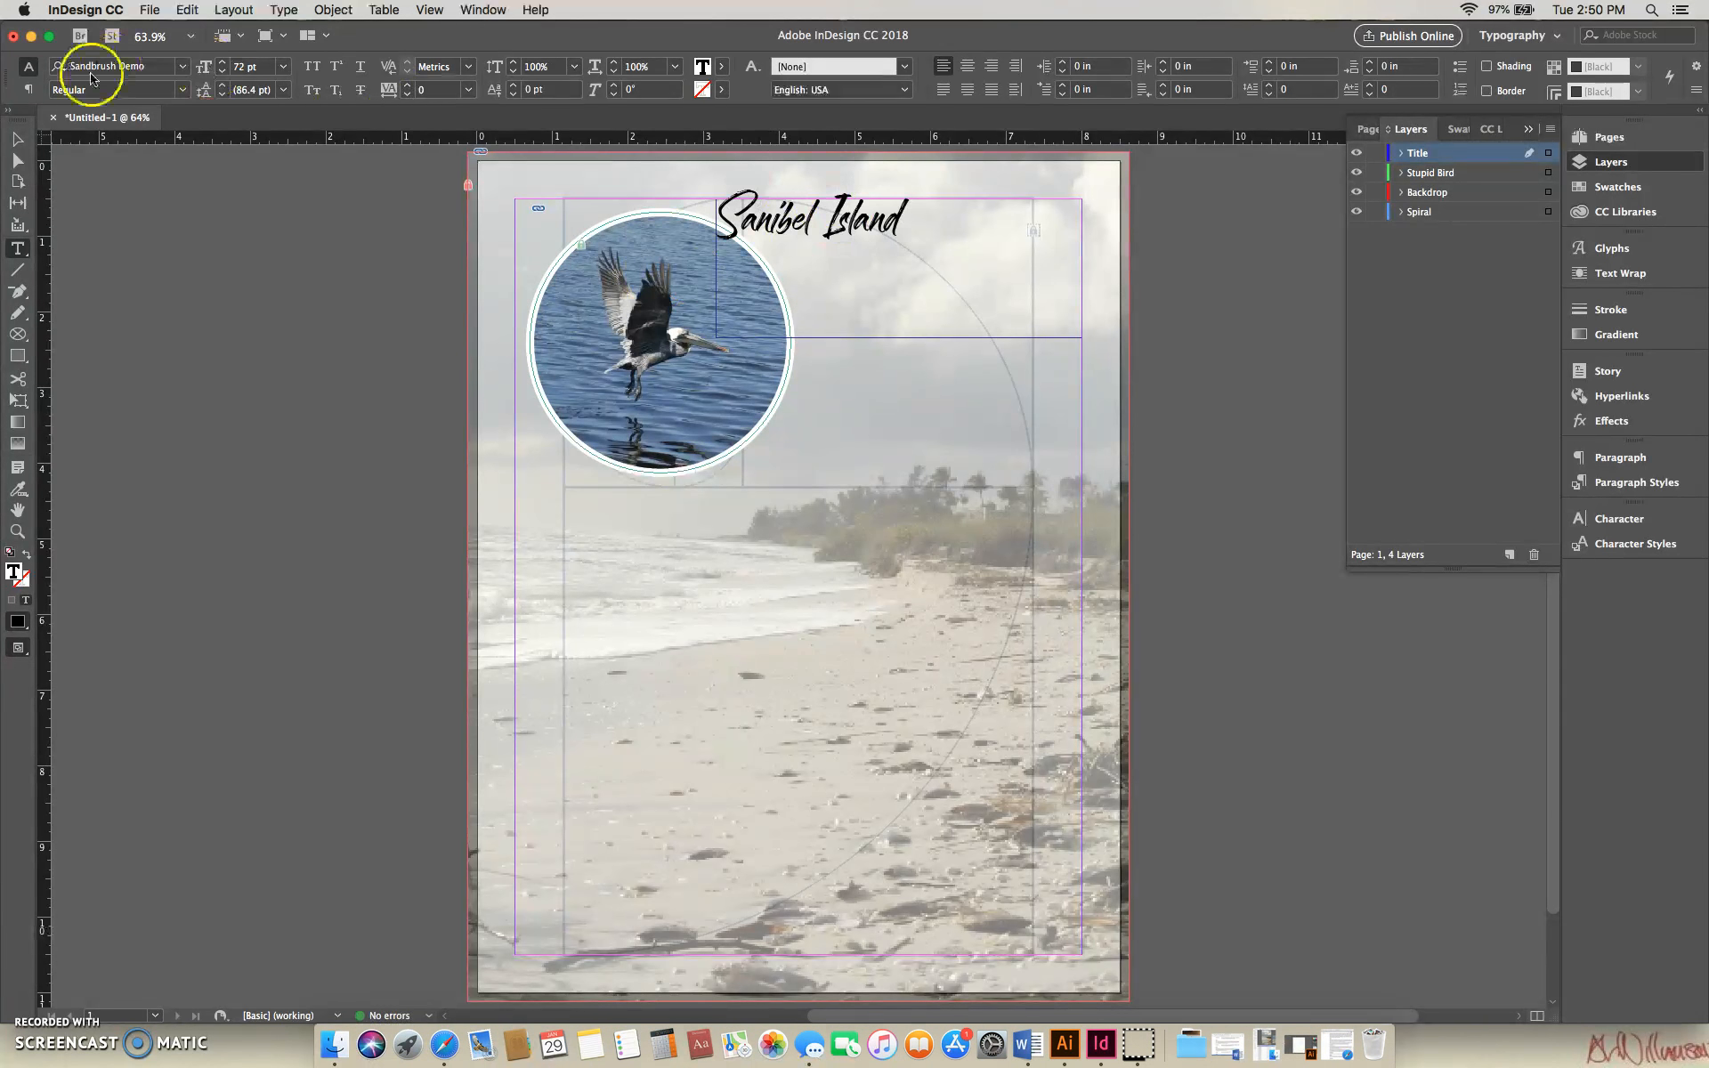
# - Enlarge the "Sanibel Island" title text to 138 pt
pyautogui.moveTo(714, 216); pyautogui.dragTo(950, 225)
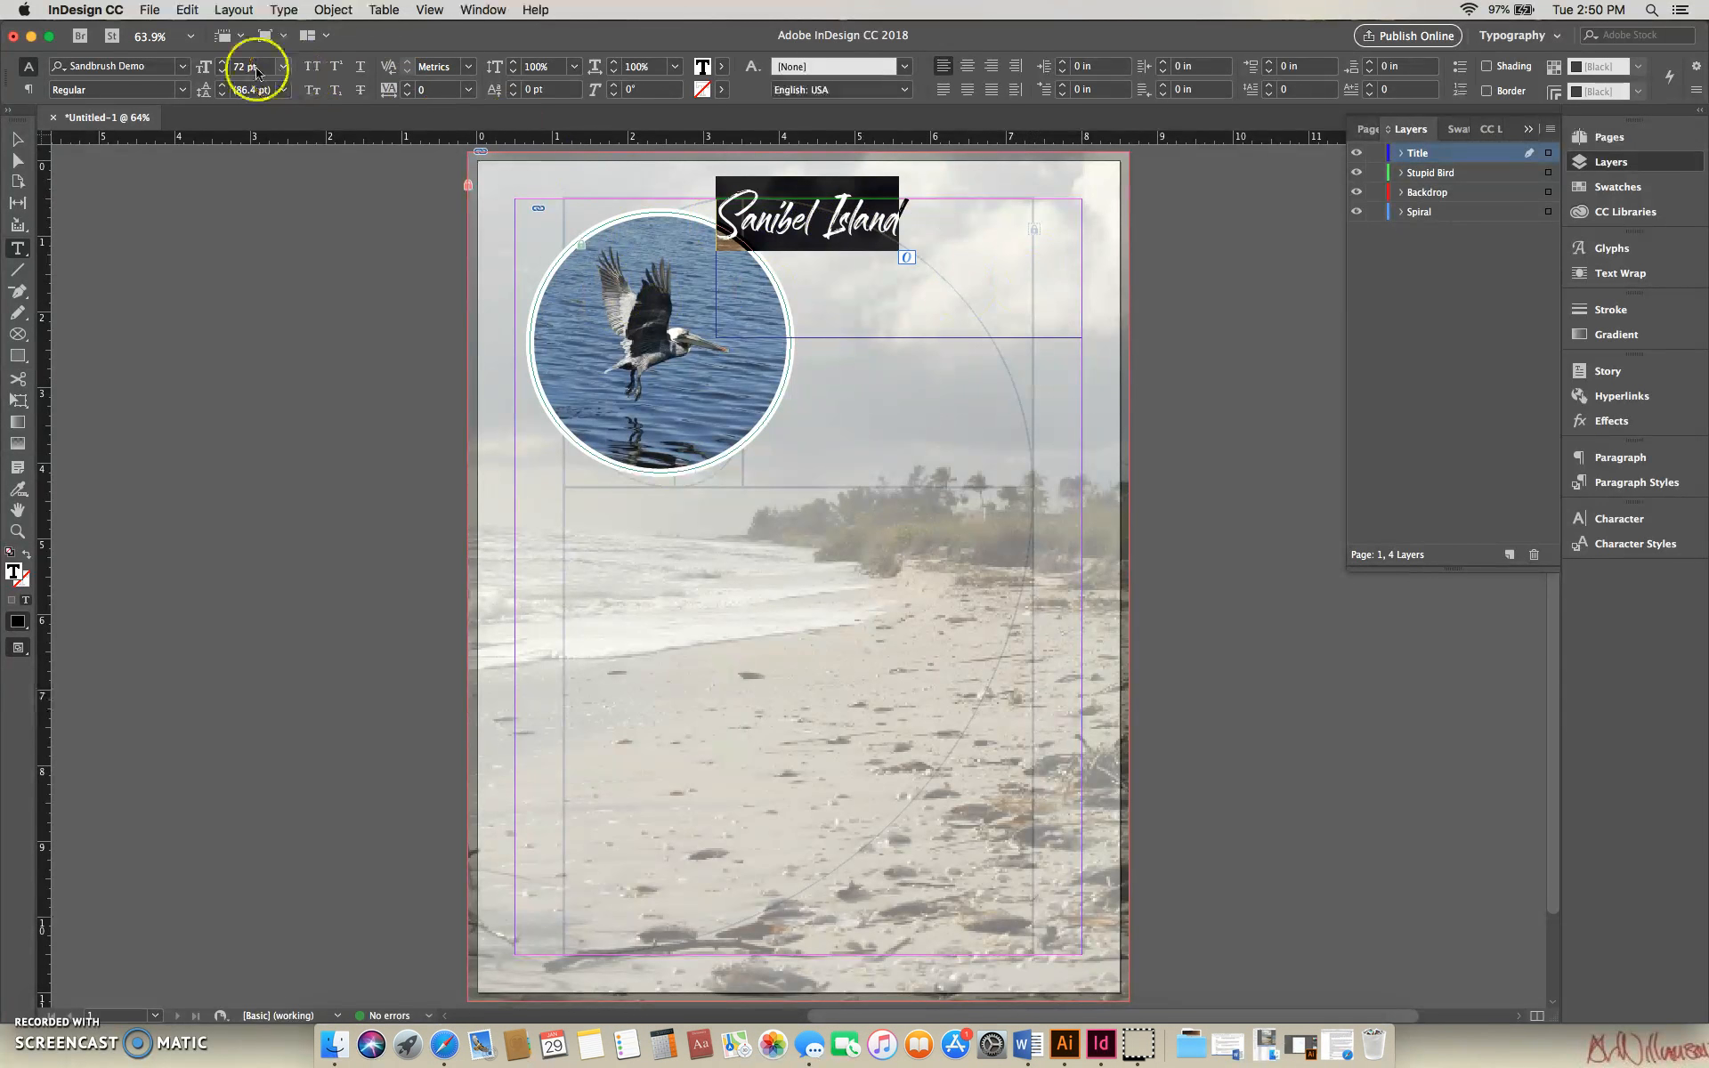
pyautogui.click(223, 63)
pyautogui.click(223, 64)
pyautogui.click(223, 63)
pyautogui.click(223, 63)
pyautogui.click(224, 63)
pyautogui.click(223, 64)
pyautogui.click(224, 63)
pyautogui.click(223, 63)
pyautogui.click(224, 63)
pyautogui.click(223, 63)
pyautogui.click(223, 64)
pyautogui.click(224, 63)
pyautogui.click(223, 63)
pyautogui.click(224, 64)
pyautogui.click(223, 63)
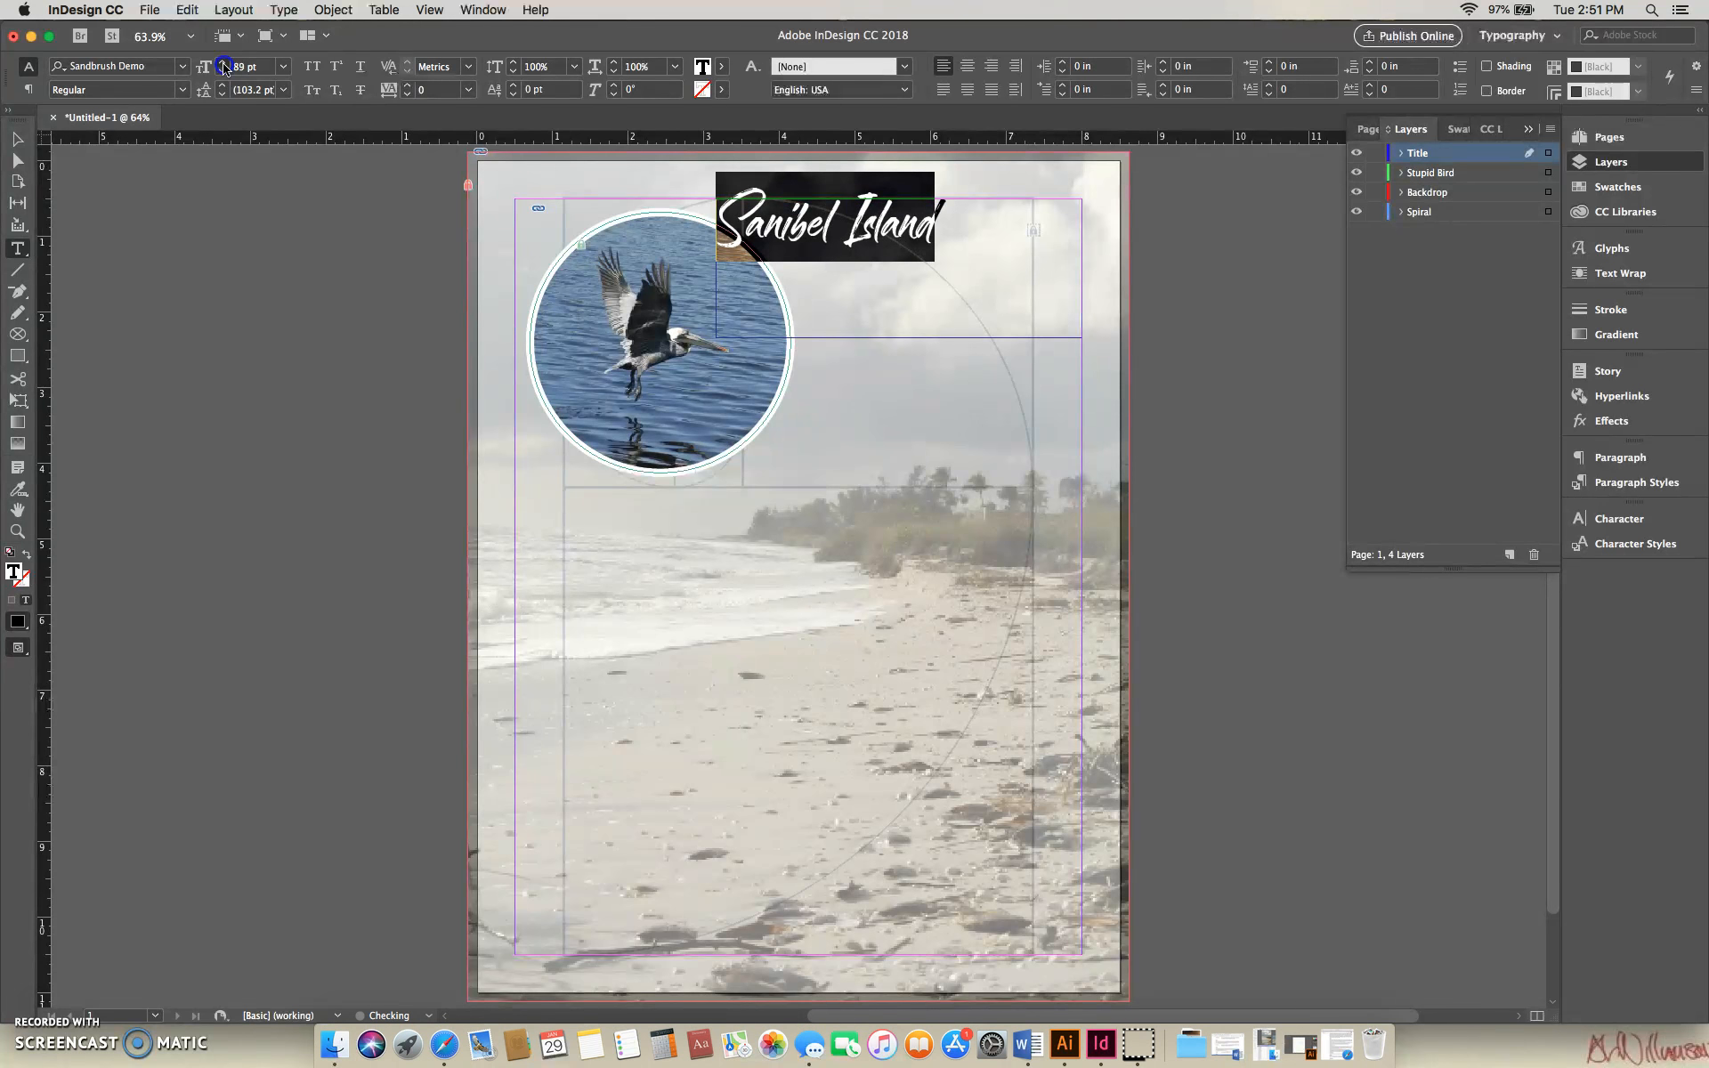
pyautogui.click(224, 63)
pyautogui.click(223, 63)
pyautogui.click(223, 63)
pyautogui.click(224, 63)
pyautogui.click(224, 63)
pyautogui.click(224, 63)
pyautogui.click(223, 63)
pyautogui.click(224, 63)
pyautogui.click(223, 63)
pyautogui.click(223, 64)
pyautogui.click(223, 64)
pyautogui.click(223, 63)
pyautogui.click(223, 64)
pyautogui.click(224, 63)
pyautogui.click(224, 63)
pyautogui.click(223, 63)
pyautogui.click(224, 64)
pyautogui.click(224, 64)
pyautogui.click(224, 64)
pyautogui.click(224, 64)
pyautogui.click(223, 64)
pyautogui.click(223, 64)
pyautogui.click(224, 64)
pyautogui.click(223, 64)
pyautogui.click(223, 65)
pyautogui.click(223, 65)
pyautogui.click(223, 64)
pyautogui.click(224, 65)
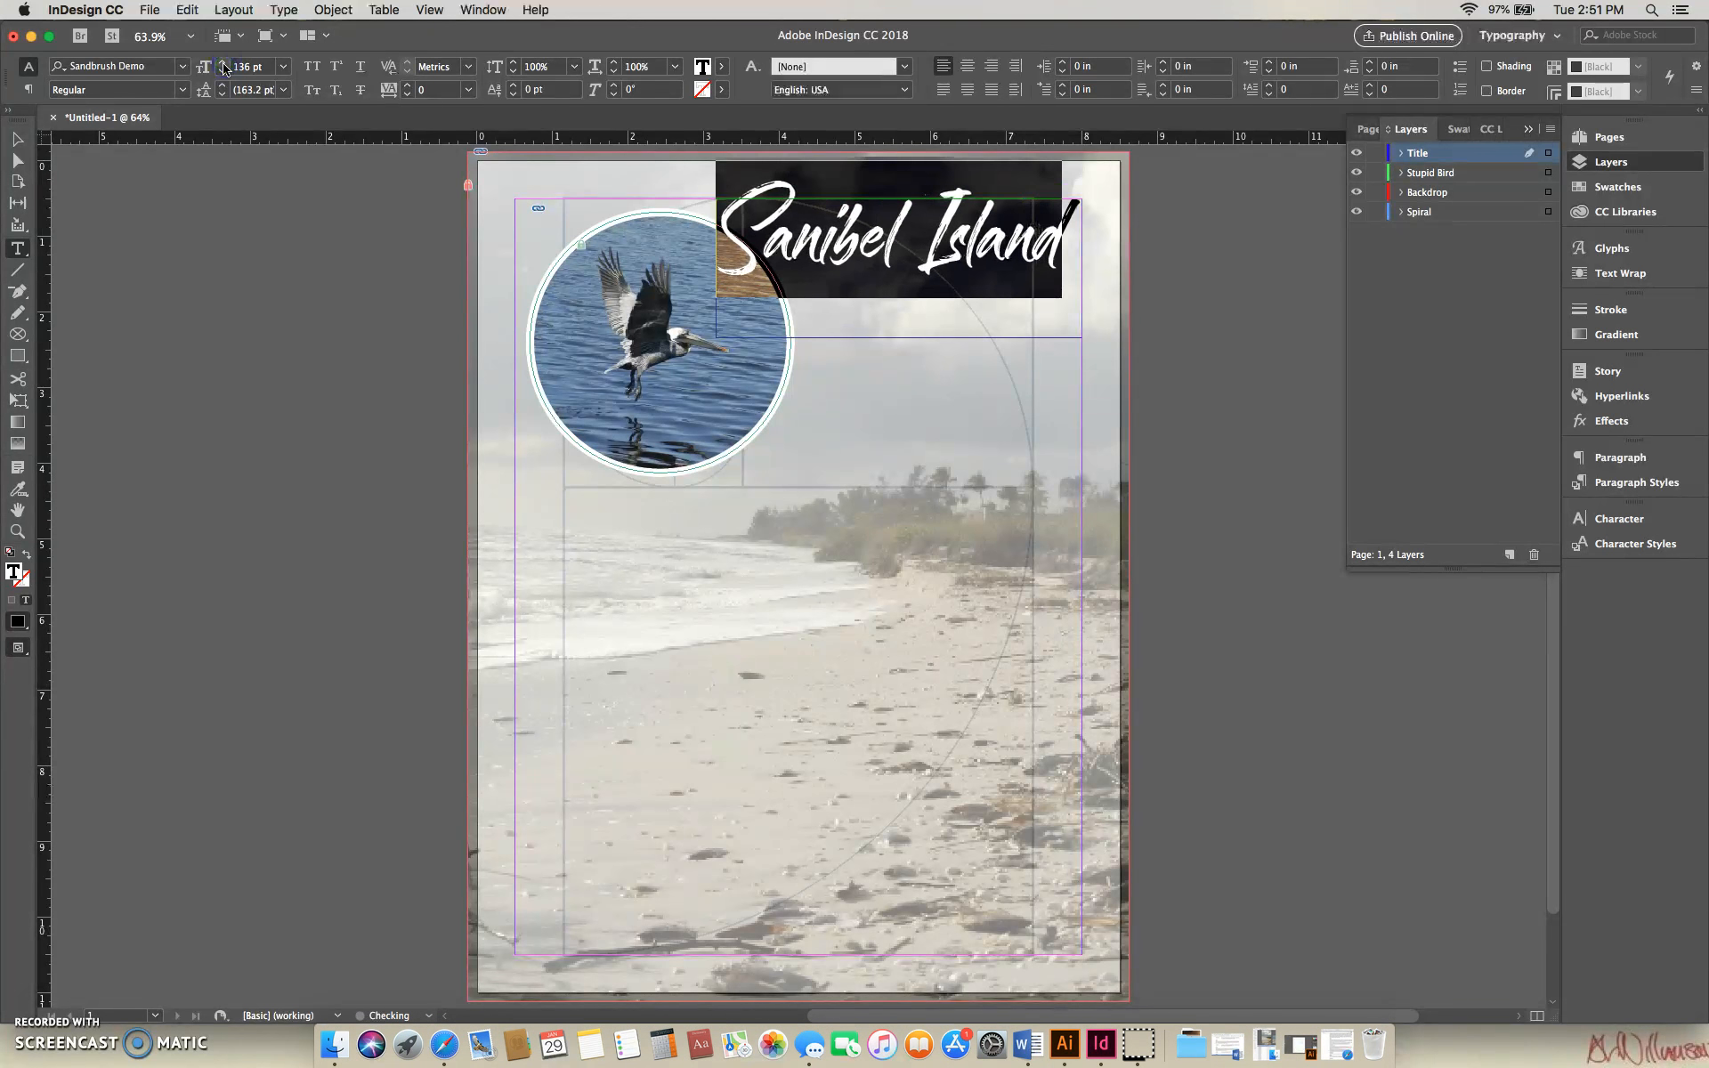
pyautogui.click(224, 65)
pyautogui.click(224, 65)
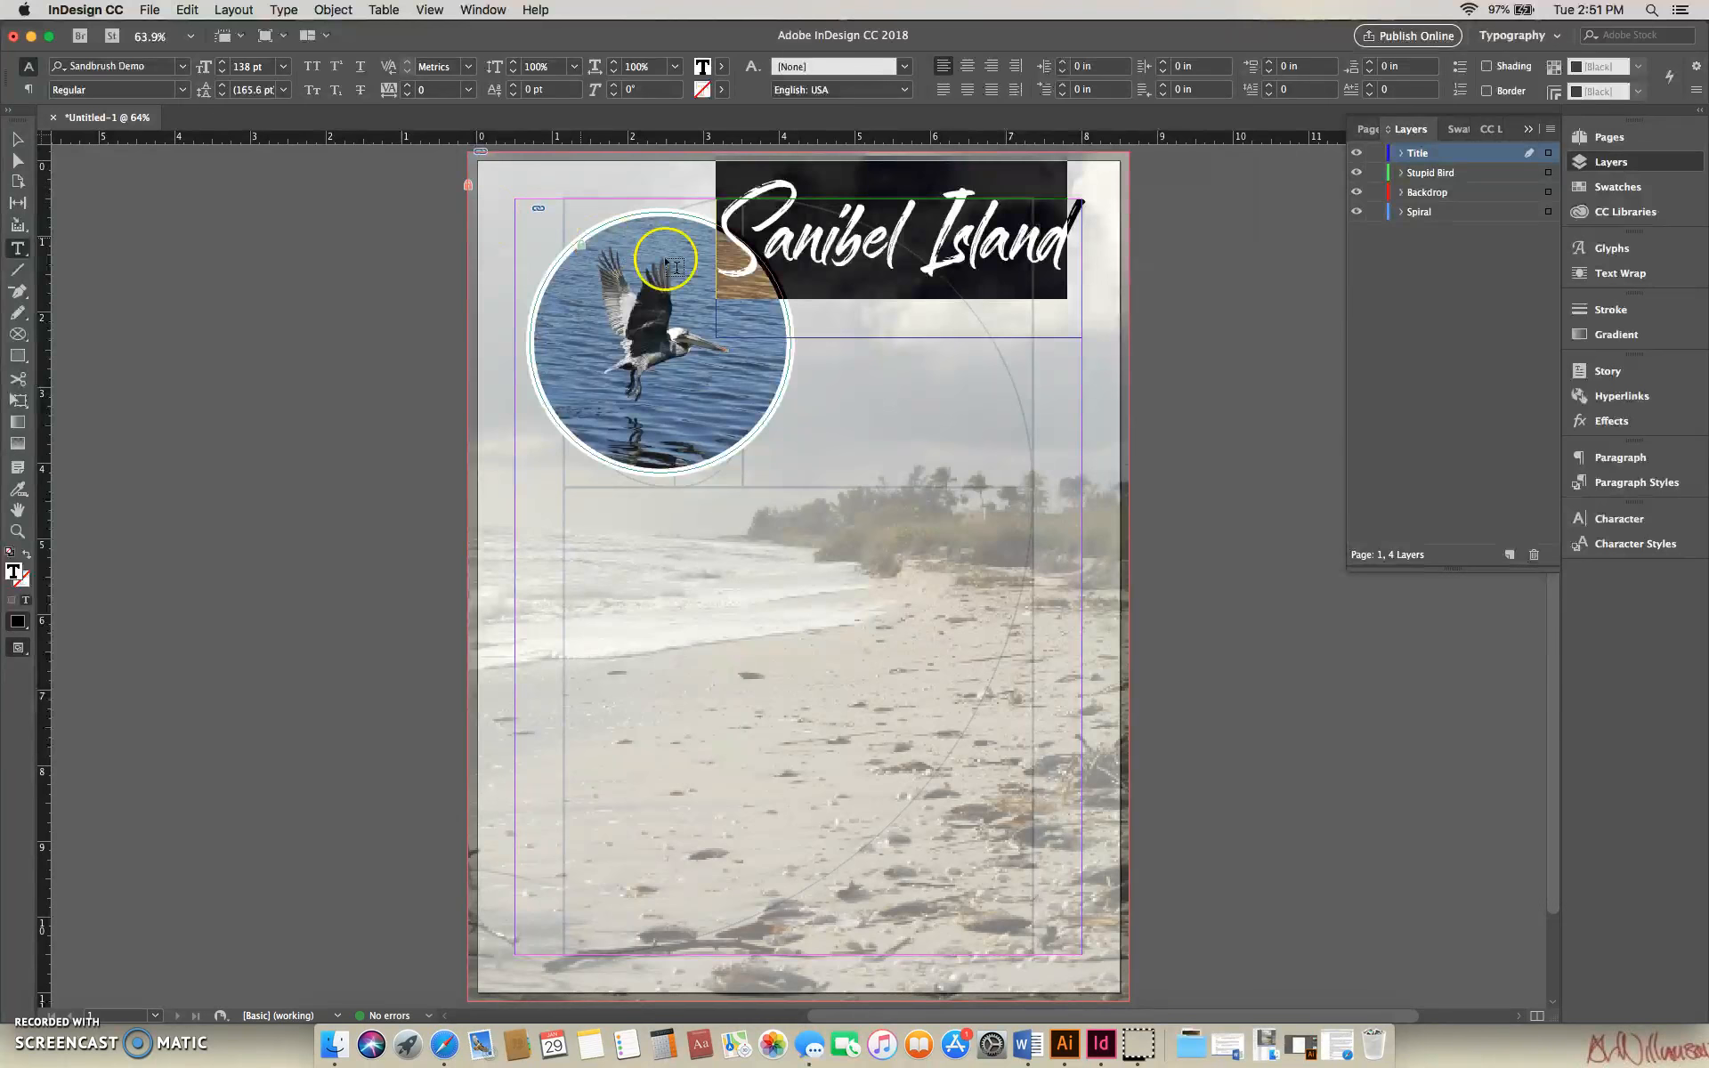
# - Move the title frame to about X 3.66 in, Y 0.62 in and break the text so "Island" starts a new line
pyautogui.click(17, 139)
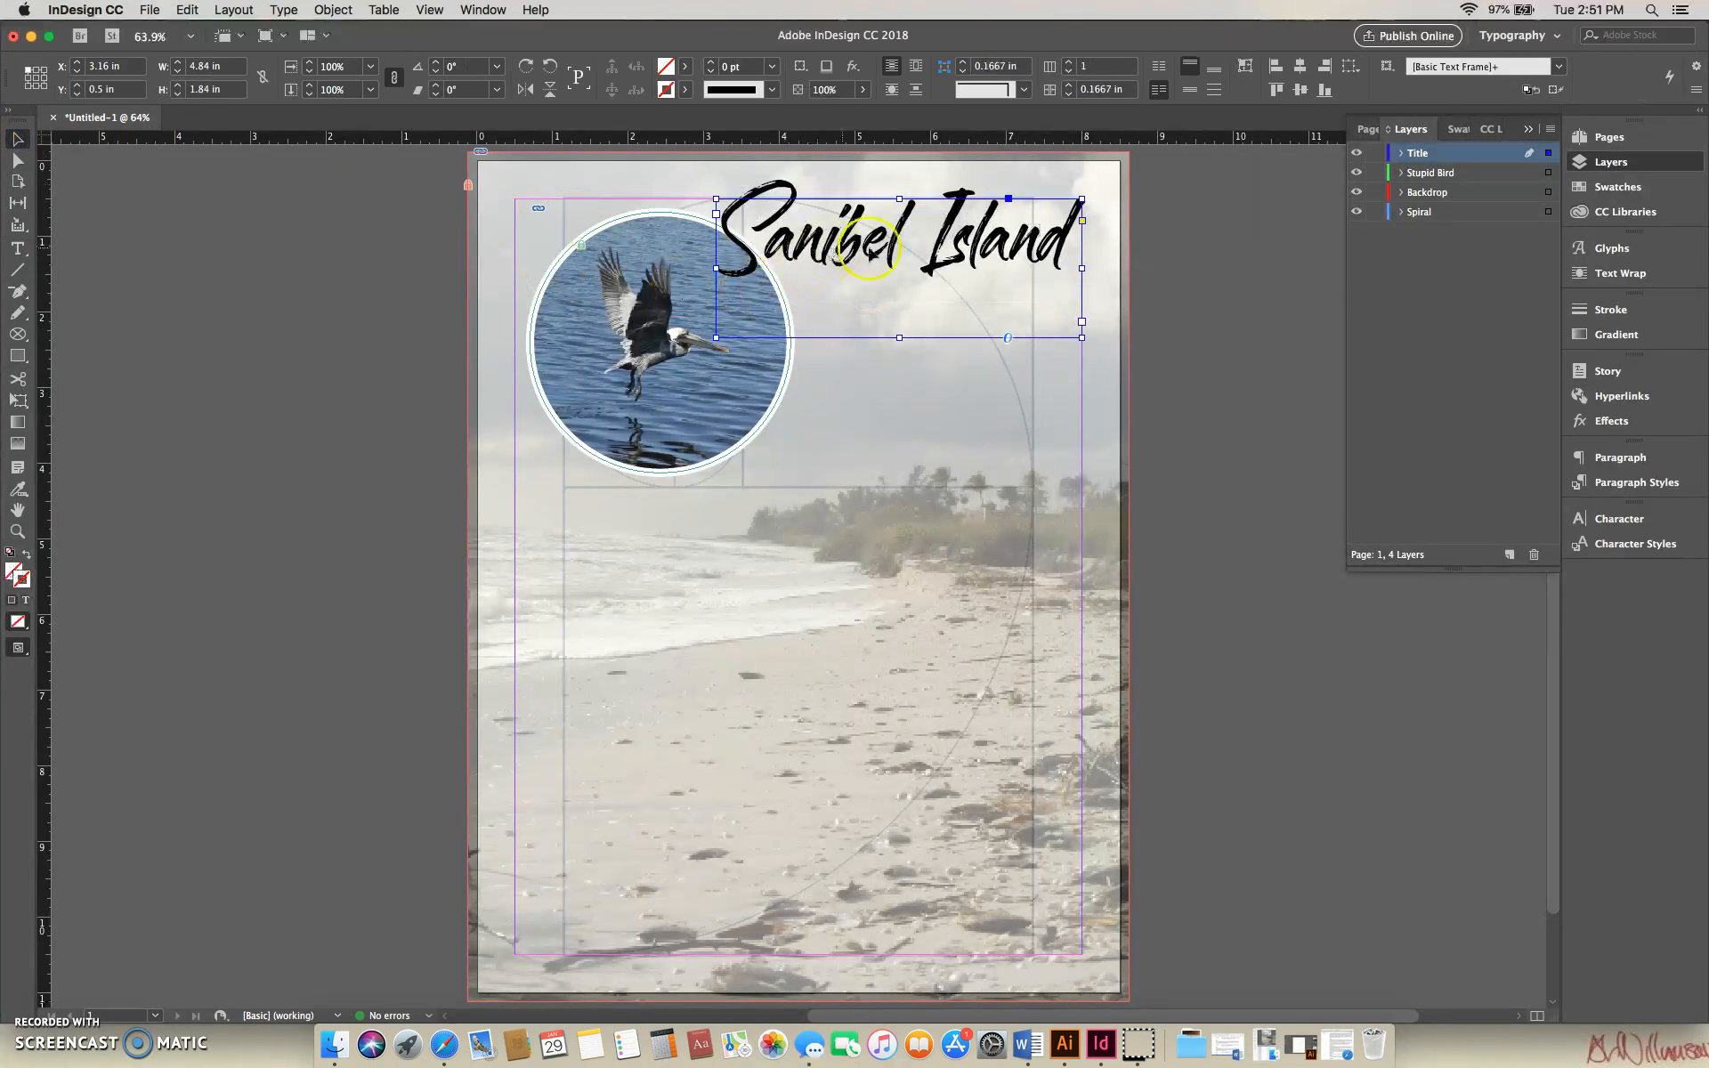
pyautogui.moveTo(939, 259)
pyautogui.mouseDown()
pyautogui.moveTo(965, 282)
pyautogui.moveTo(934, 252)
pyautogui.mouseUp()
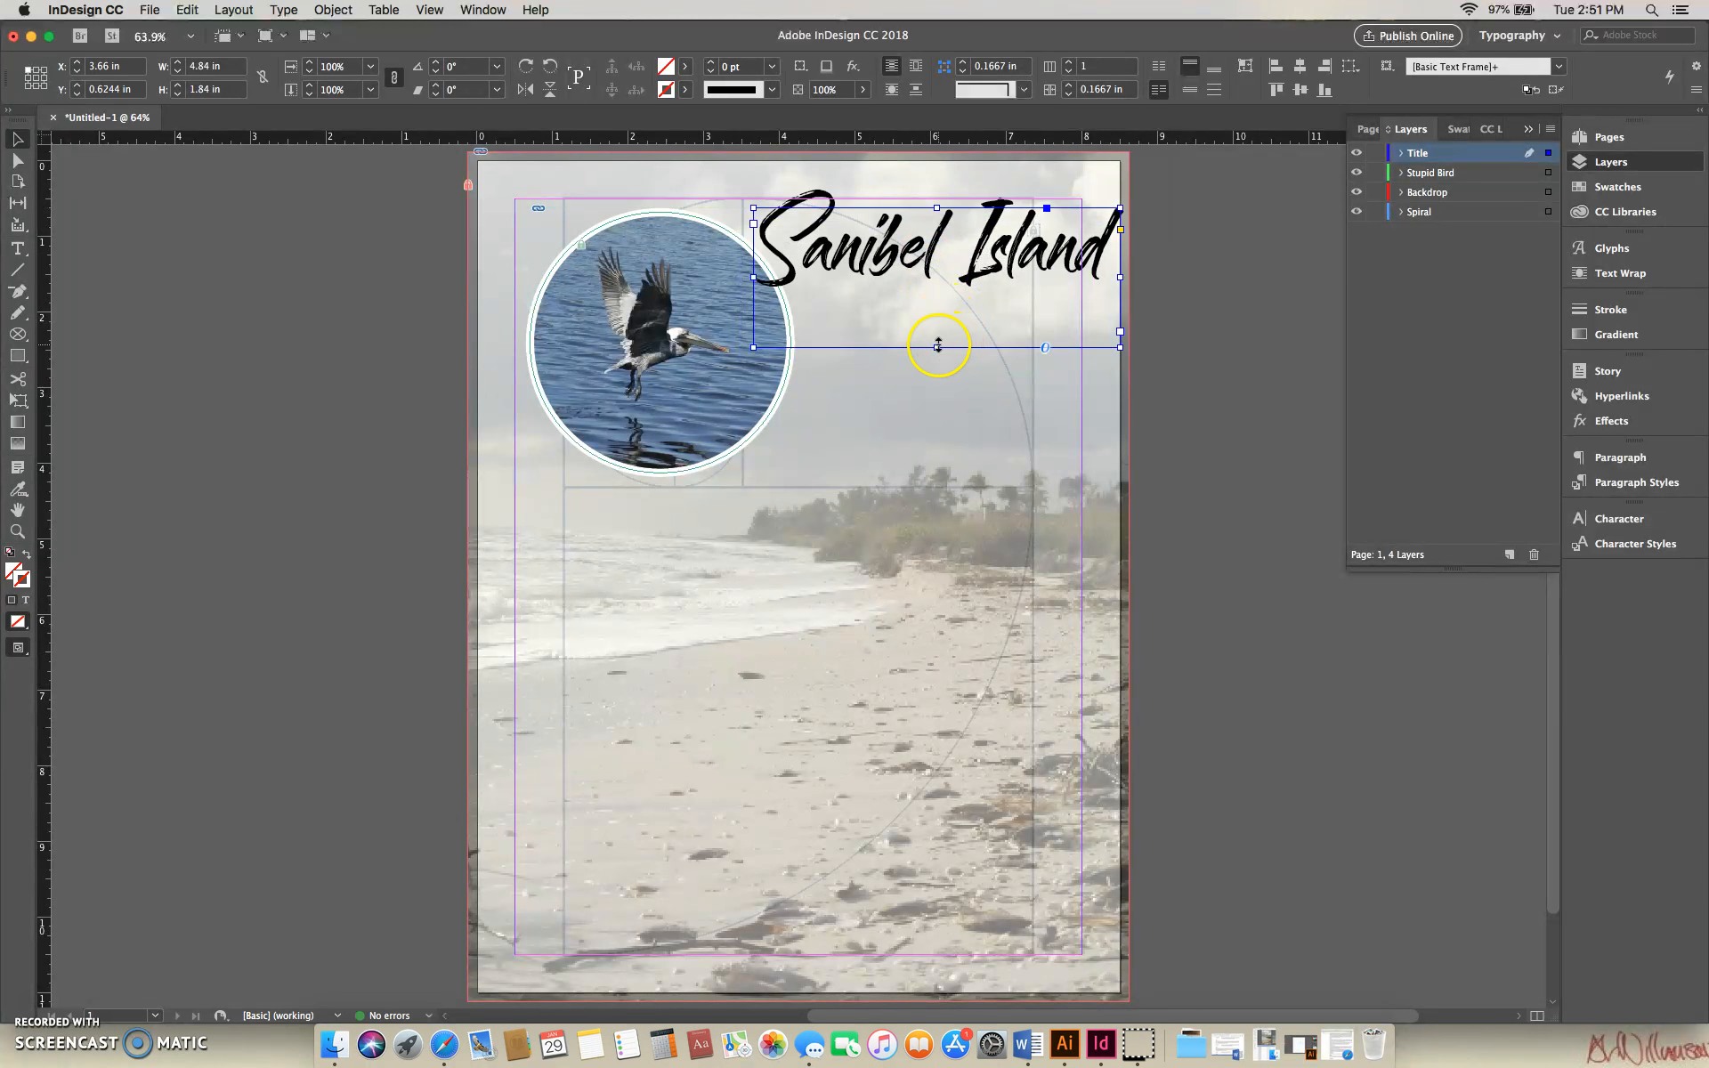
pyautogui.doubleClick(983, 252)
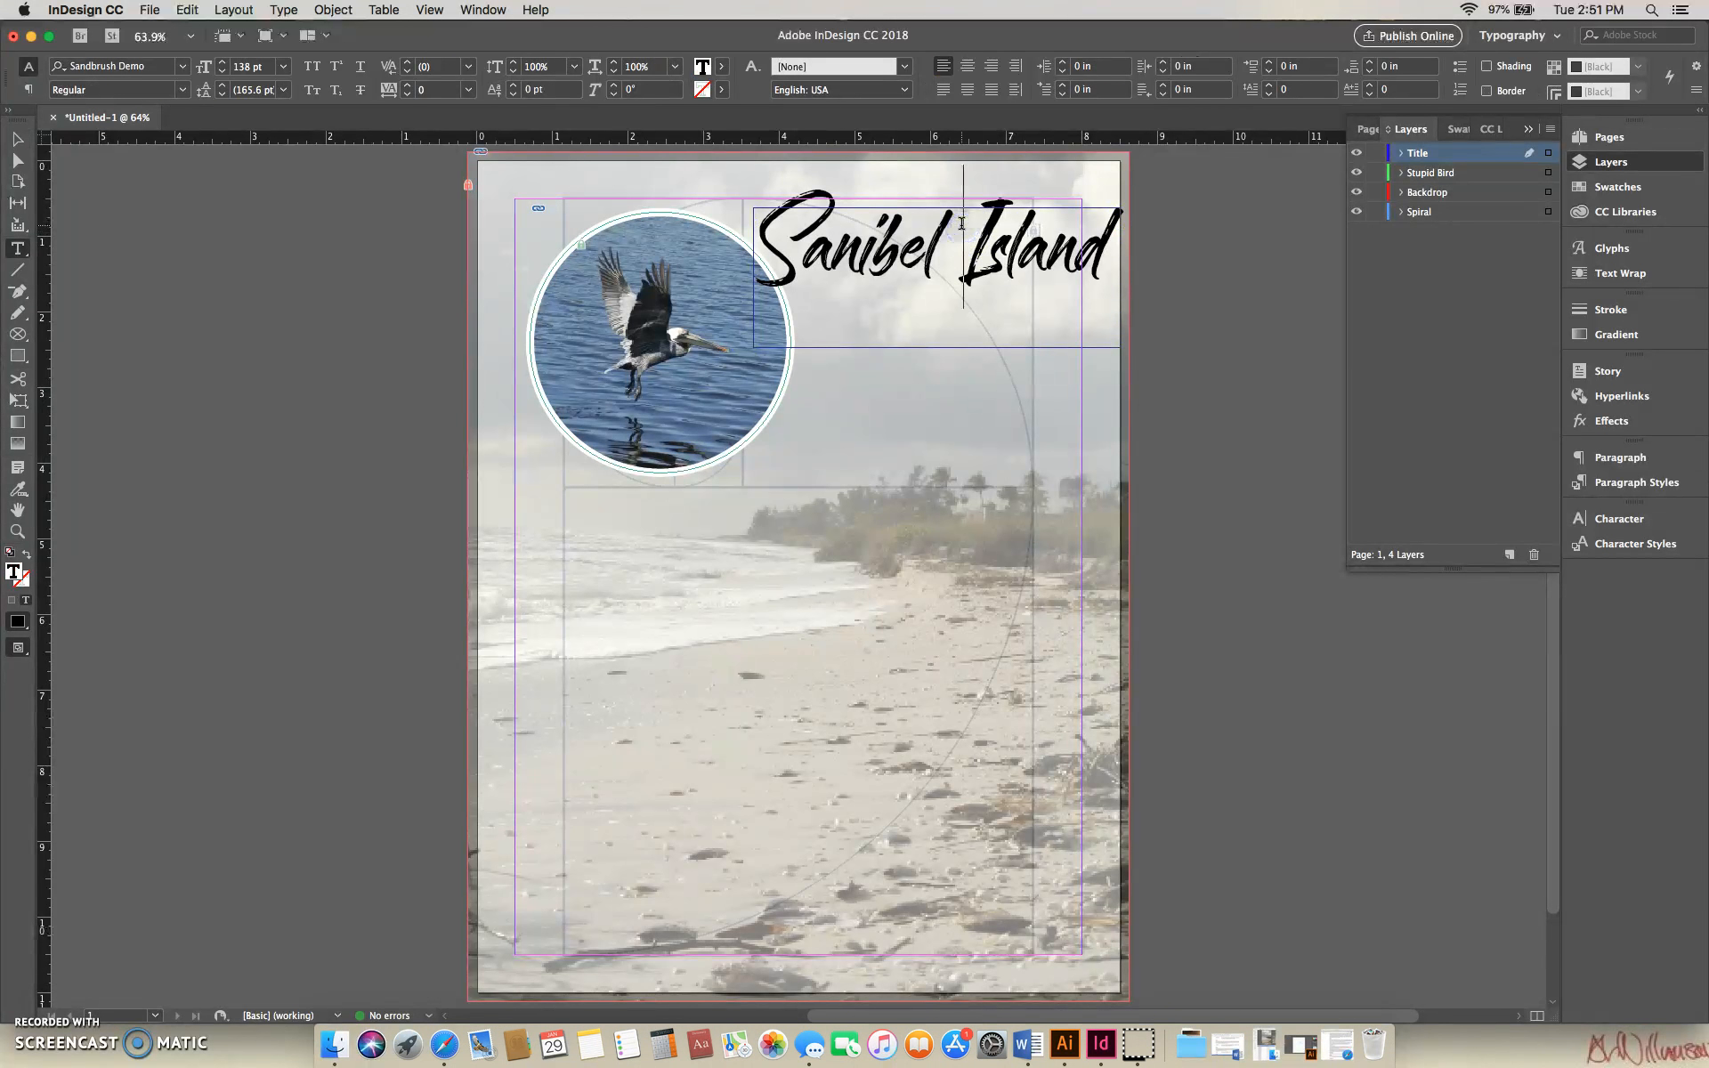
pyautogui.press('BackSpace')
pyautogui.hotkey('shift', 'End')
pyautogui.press('Delete')
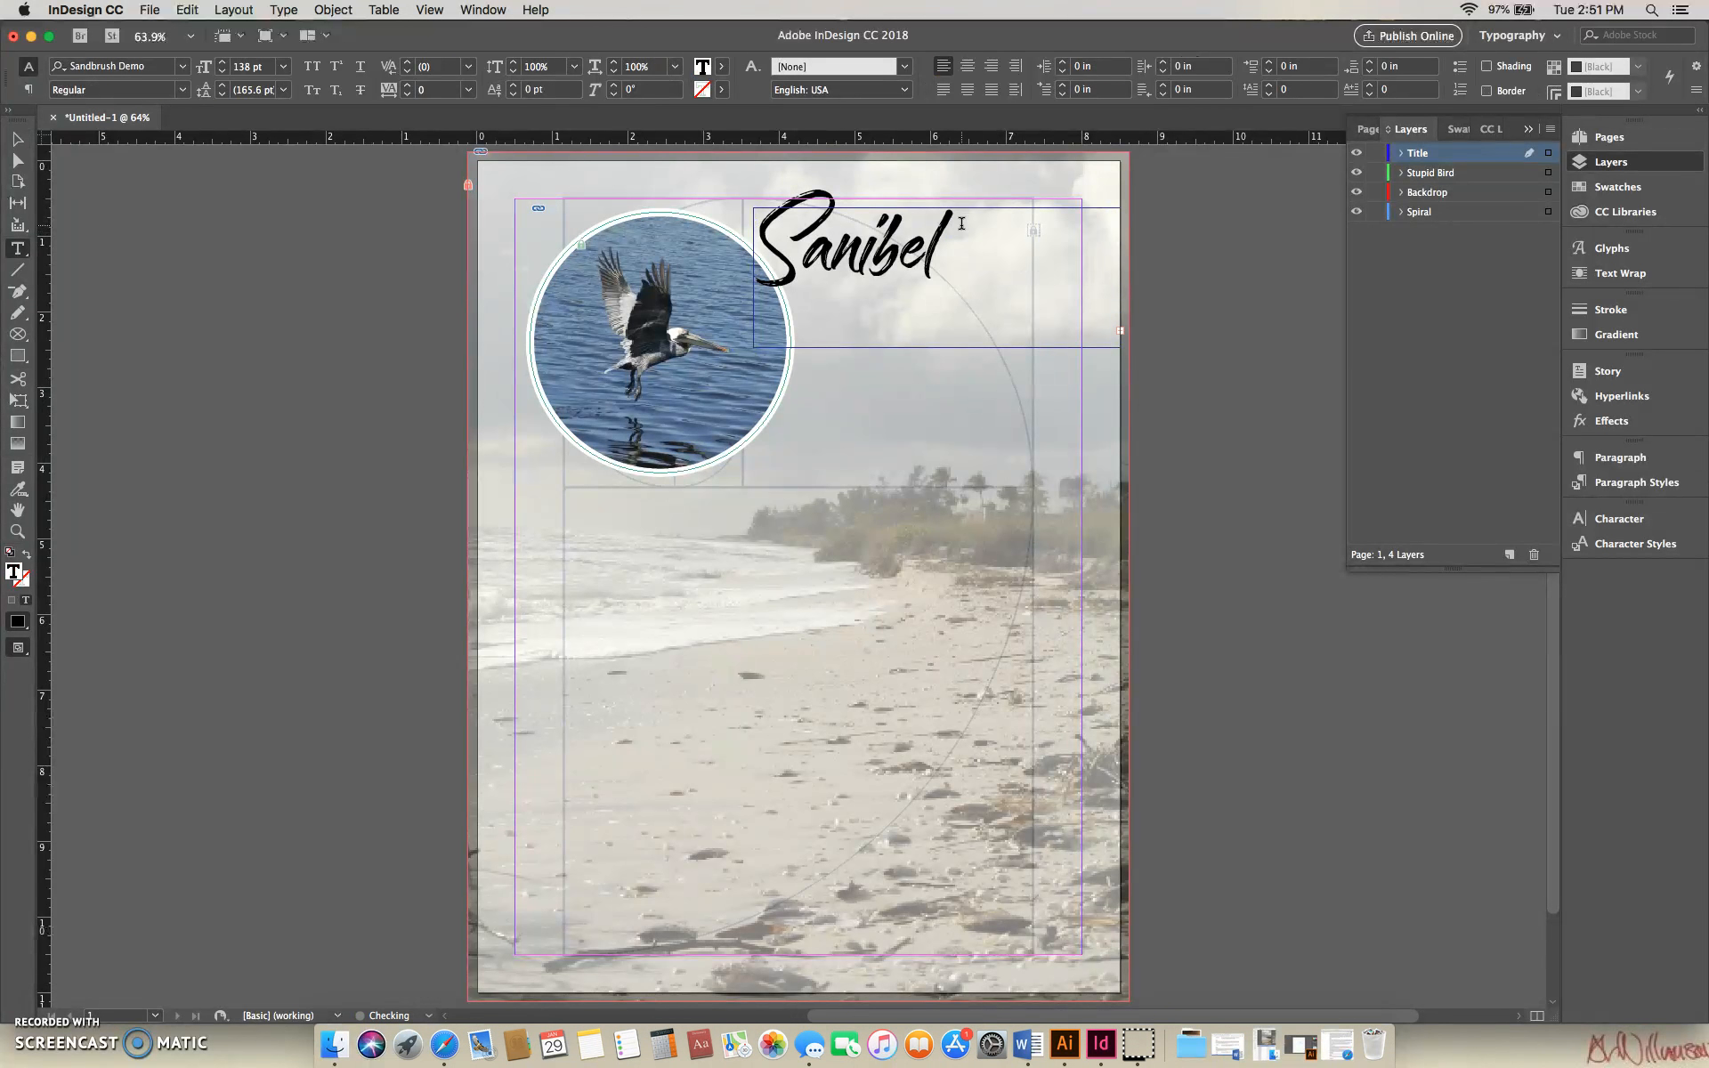
# - Extend the title frame downward until it is tall enough to hold both lines
pyautogui.click(17, 139)
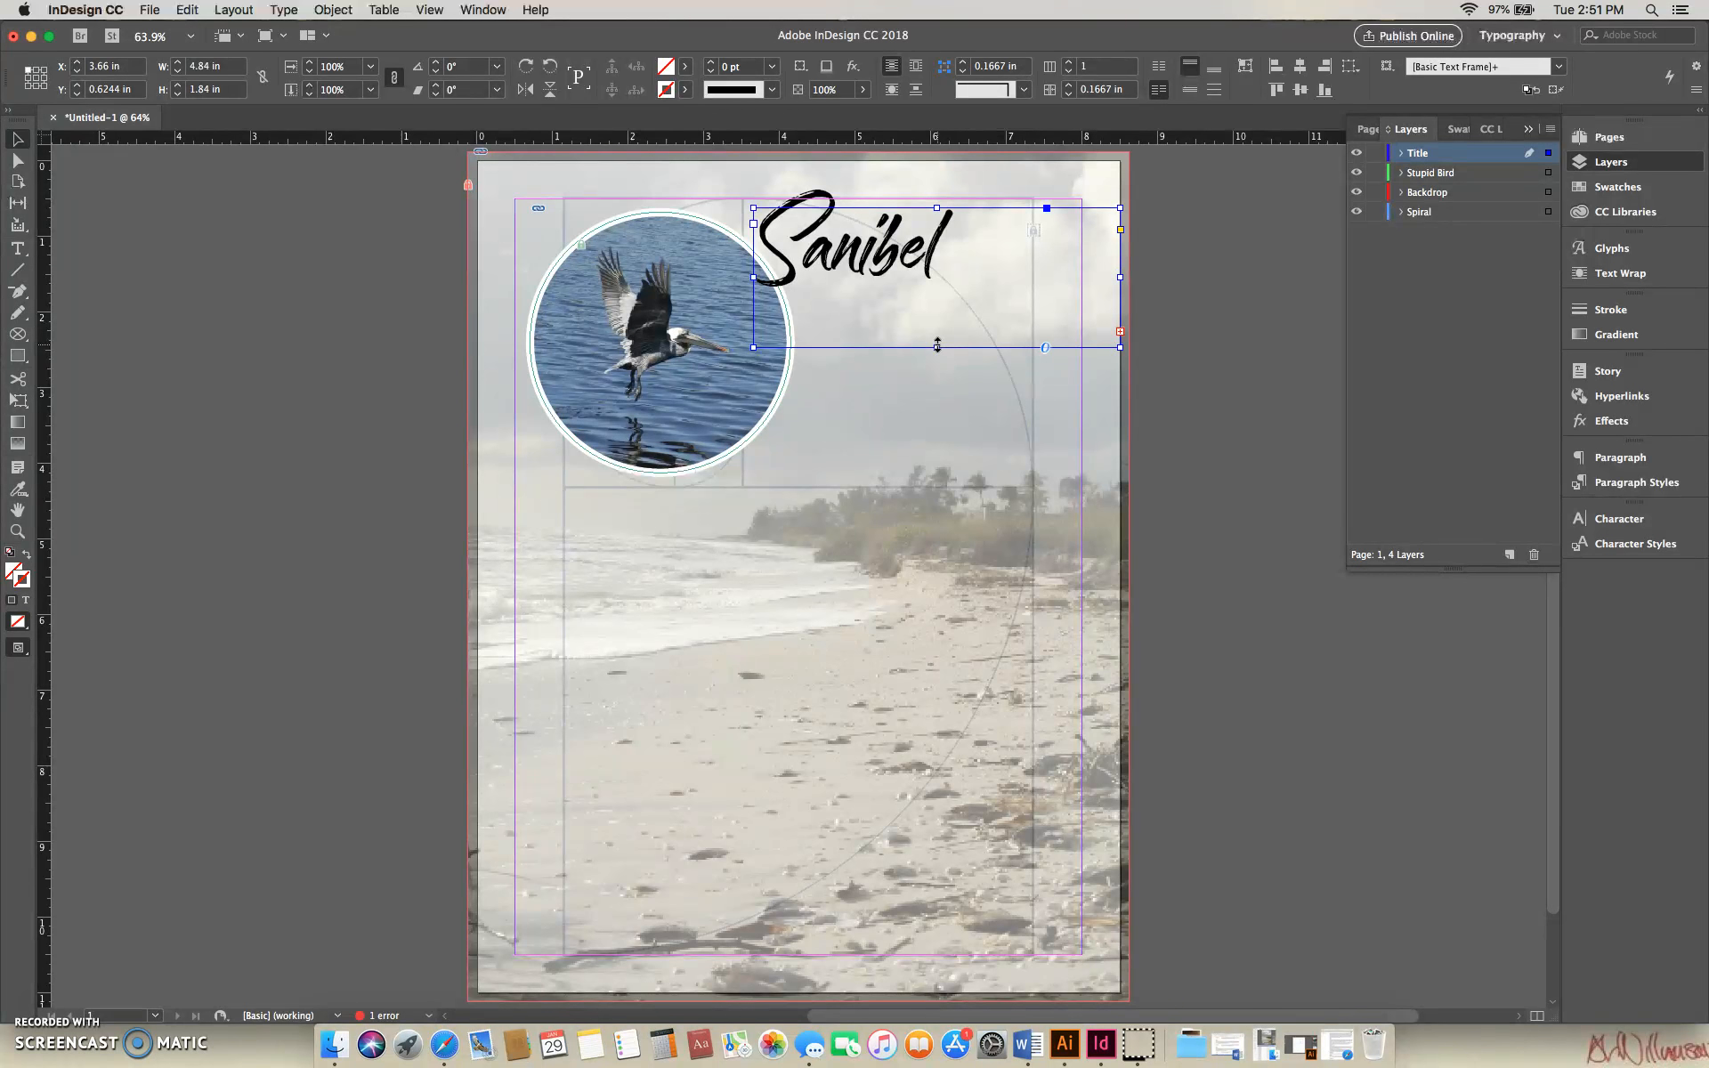
pyautogui.moveTo(937, 344); pyautogui.dragTo(936, 483)
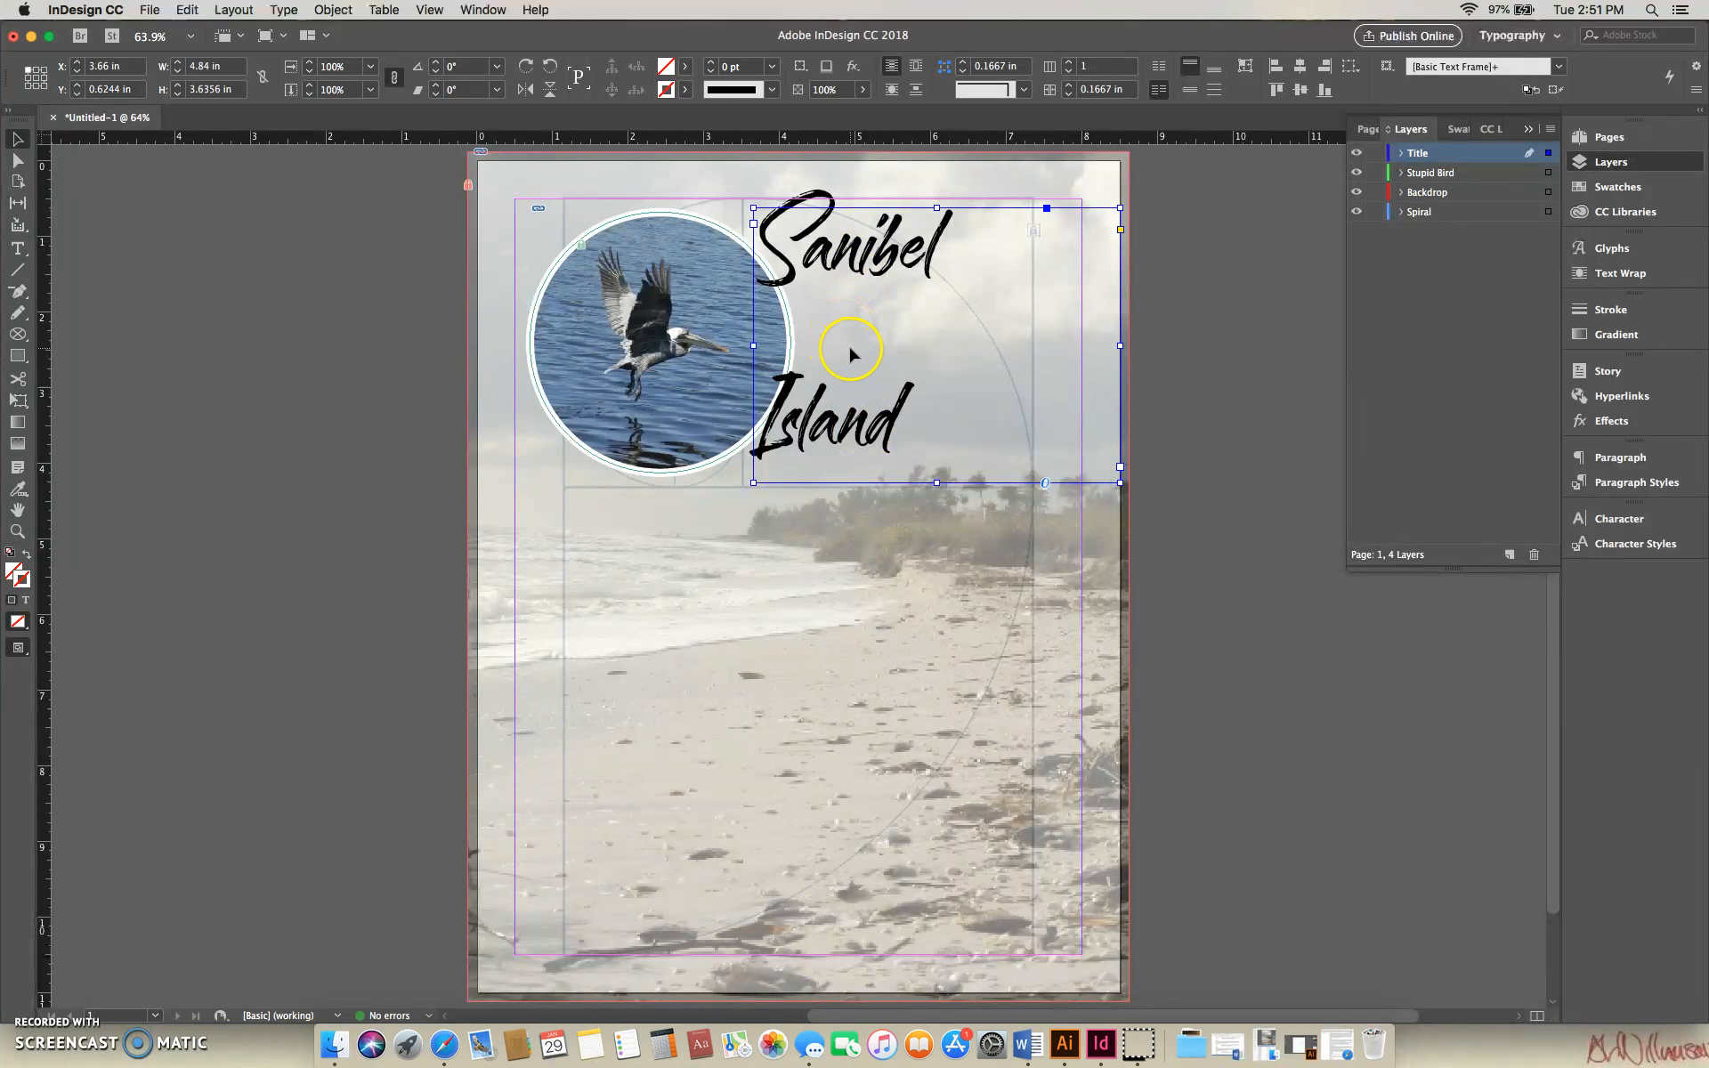
pyautogui.moveTo(935, 483); pyautogui.dragTo(936, 368)
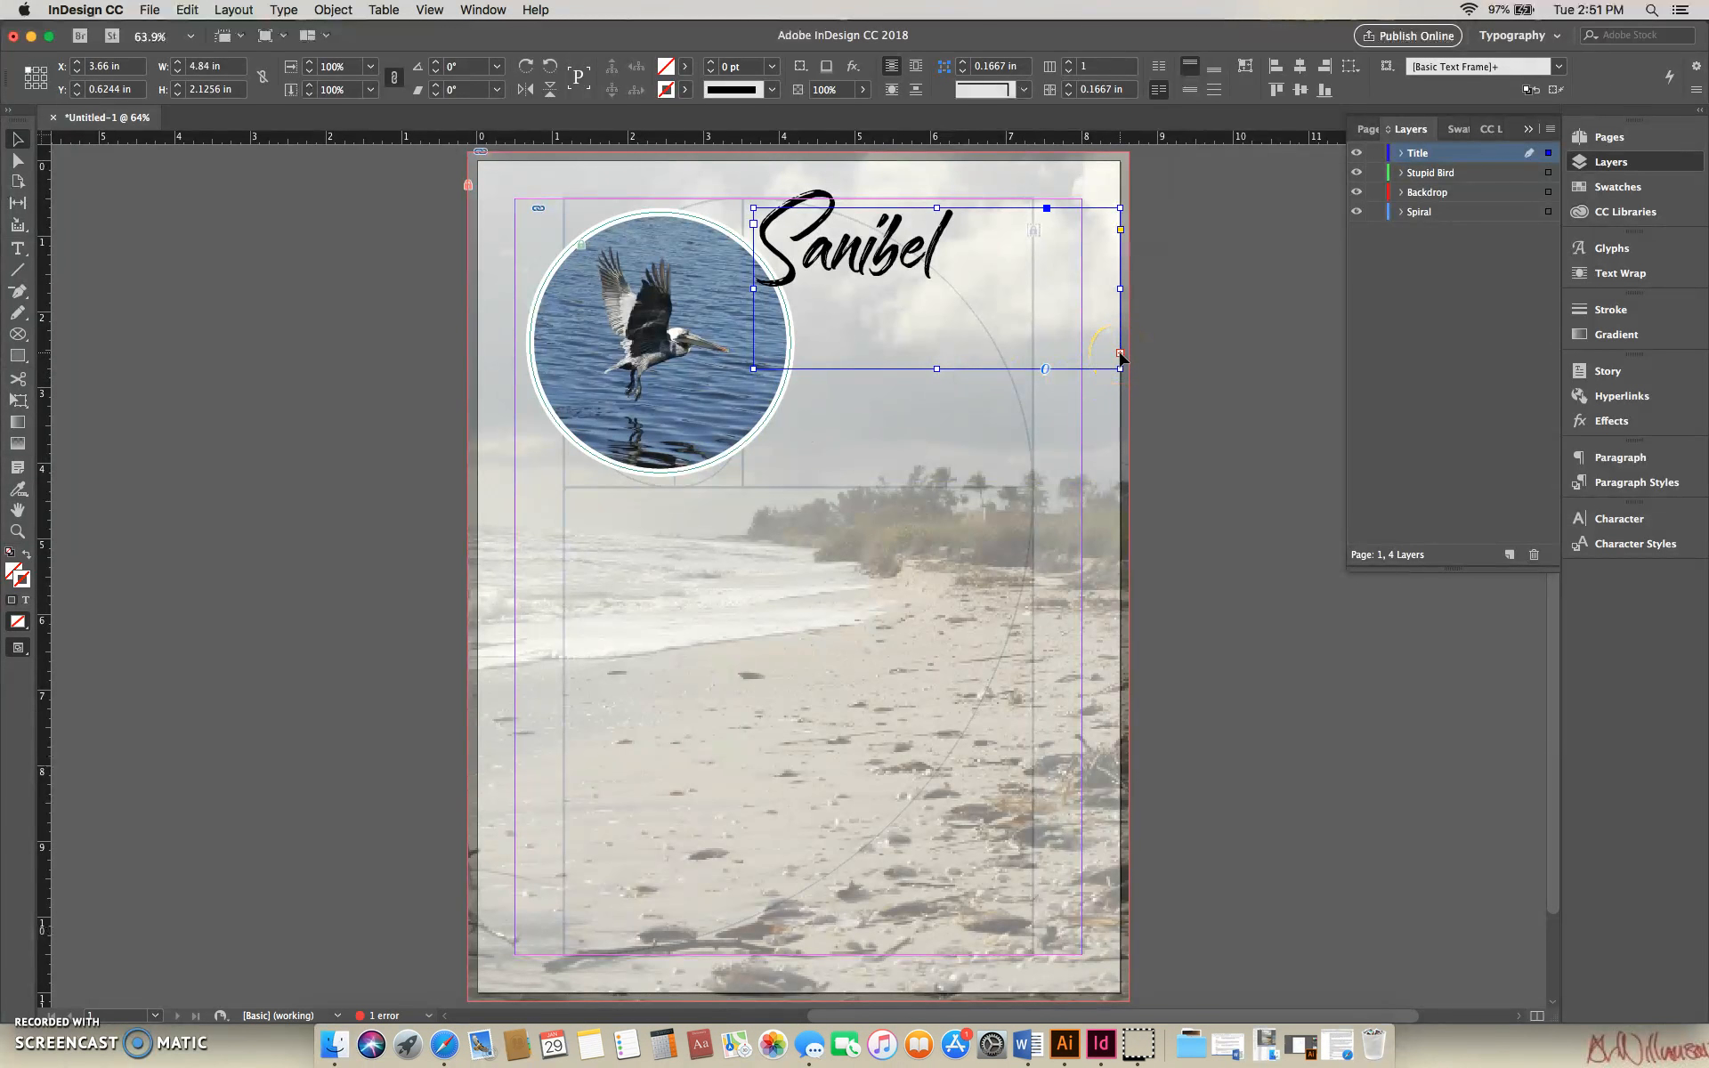
pyautogui.click(1120, 355)
pyautogui.click(986, 358)
pyautogui.moveTo(938, 367); pyautogui.dragTo(940, 495)
# - Reduce the leading of both title lines to 85 pt
pyautogui.doubleClick(775, 251)
pyautogui.moveTo(776, 251); pyautogui.dragTo(921, 372)
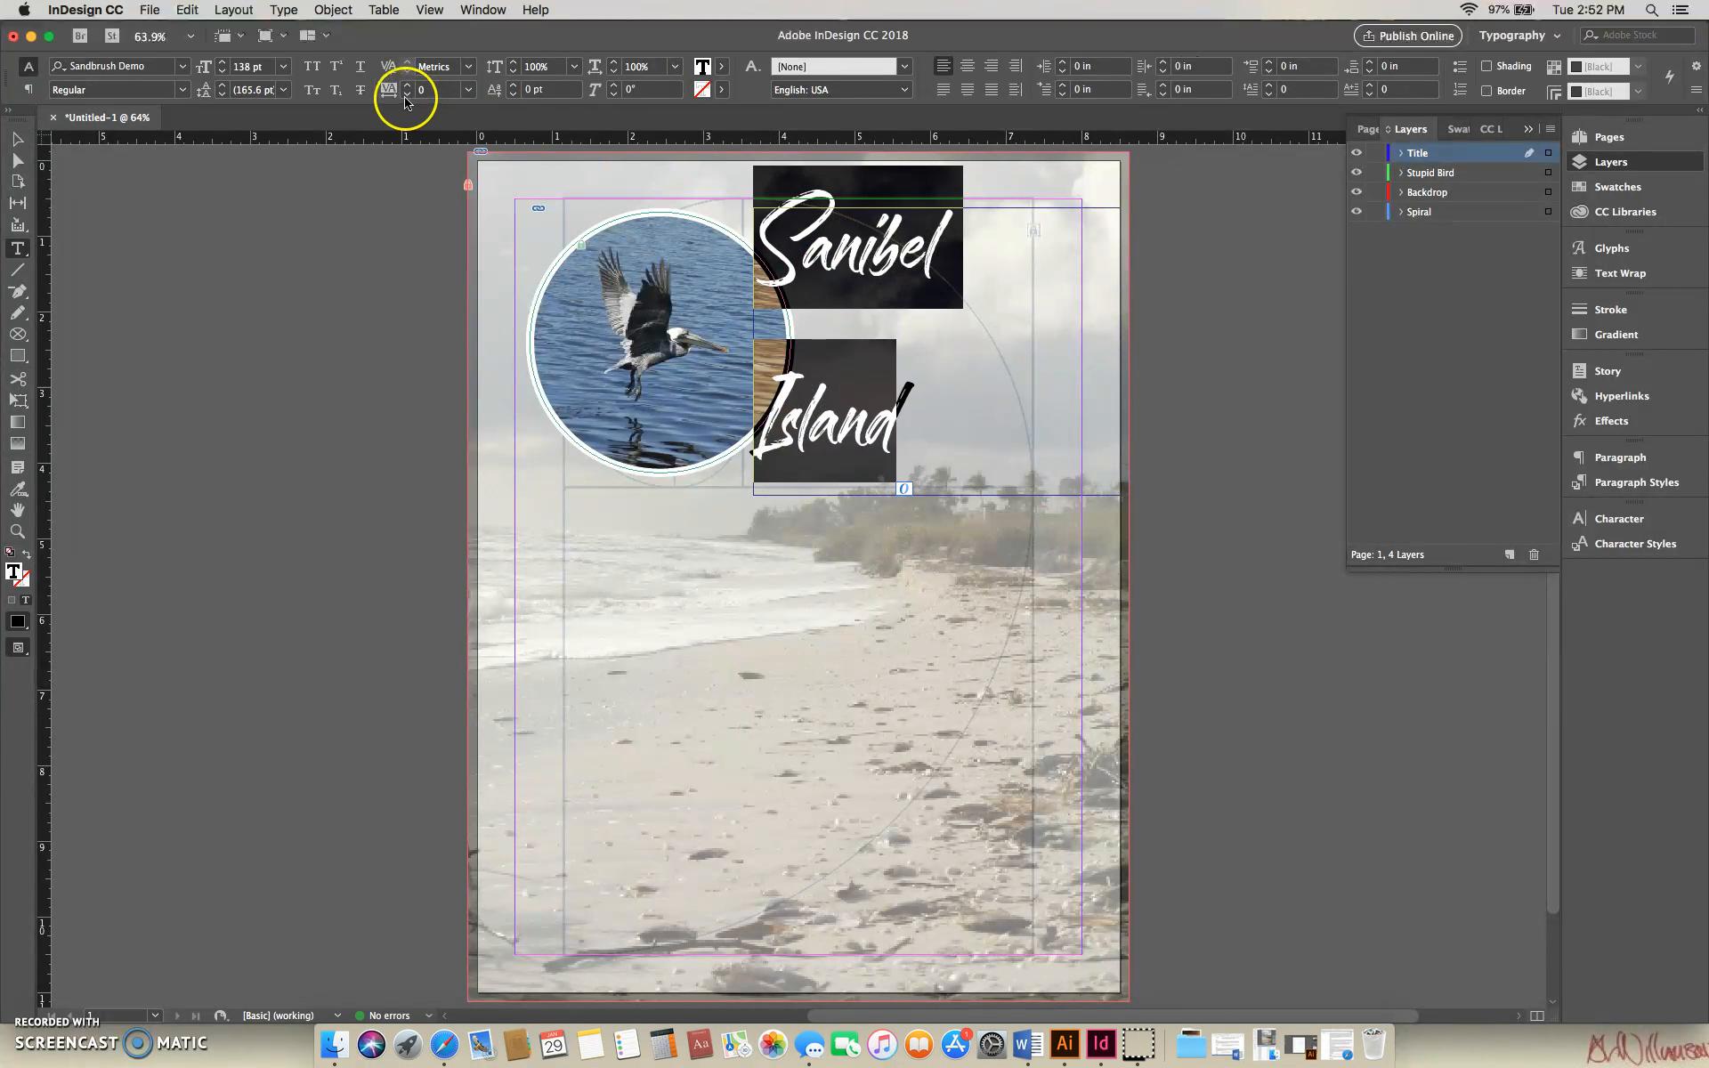
pyautogui.click(224, 94)
pyautogui.click(223, 94)
pyautogui.click(224, 95)
pyautogui.click(223, 94)
pyautogui.click(224, 94)
pyautogui.click(224, 94)
pyautogui.click(223, 95)
pyautogui.click(223, 94)
pyautogui.click(223, 94)
pyautogui.click(224, 94)
pyautogui.click(223, 94)
pyautogui.click(224, 95)
pyautogui.click(224, 94)
pyautogui.click(223, 95)
pyautogui.click(224, 94)
pyautogui.click(223, 95)
pyautogui.click(223, 94)
pyautogui.click(224, 95)
pyautogui.click(224, 95)
pyautogui.click(224, 95)
pyautogui.click(224, 94)
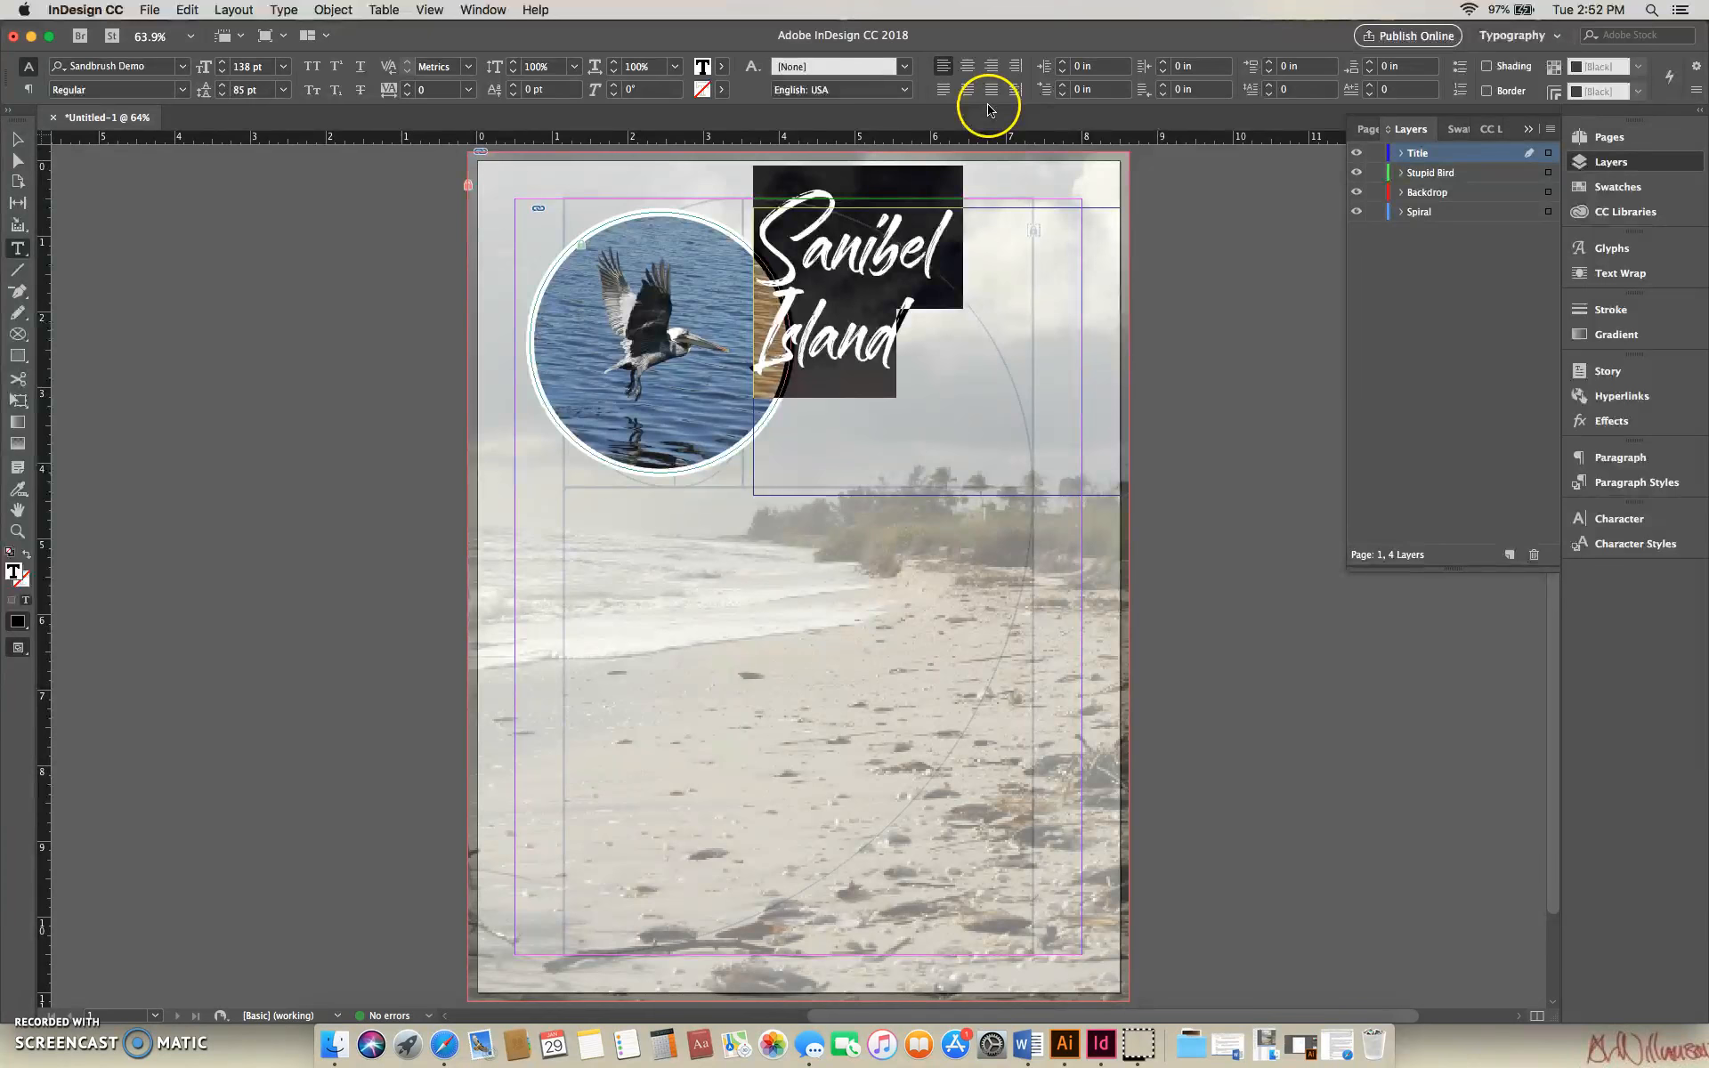
# - Right-align the title text and tighten its leading to 74 pt
pyautogui.click(992, 65)
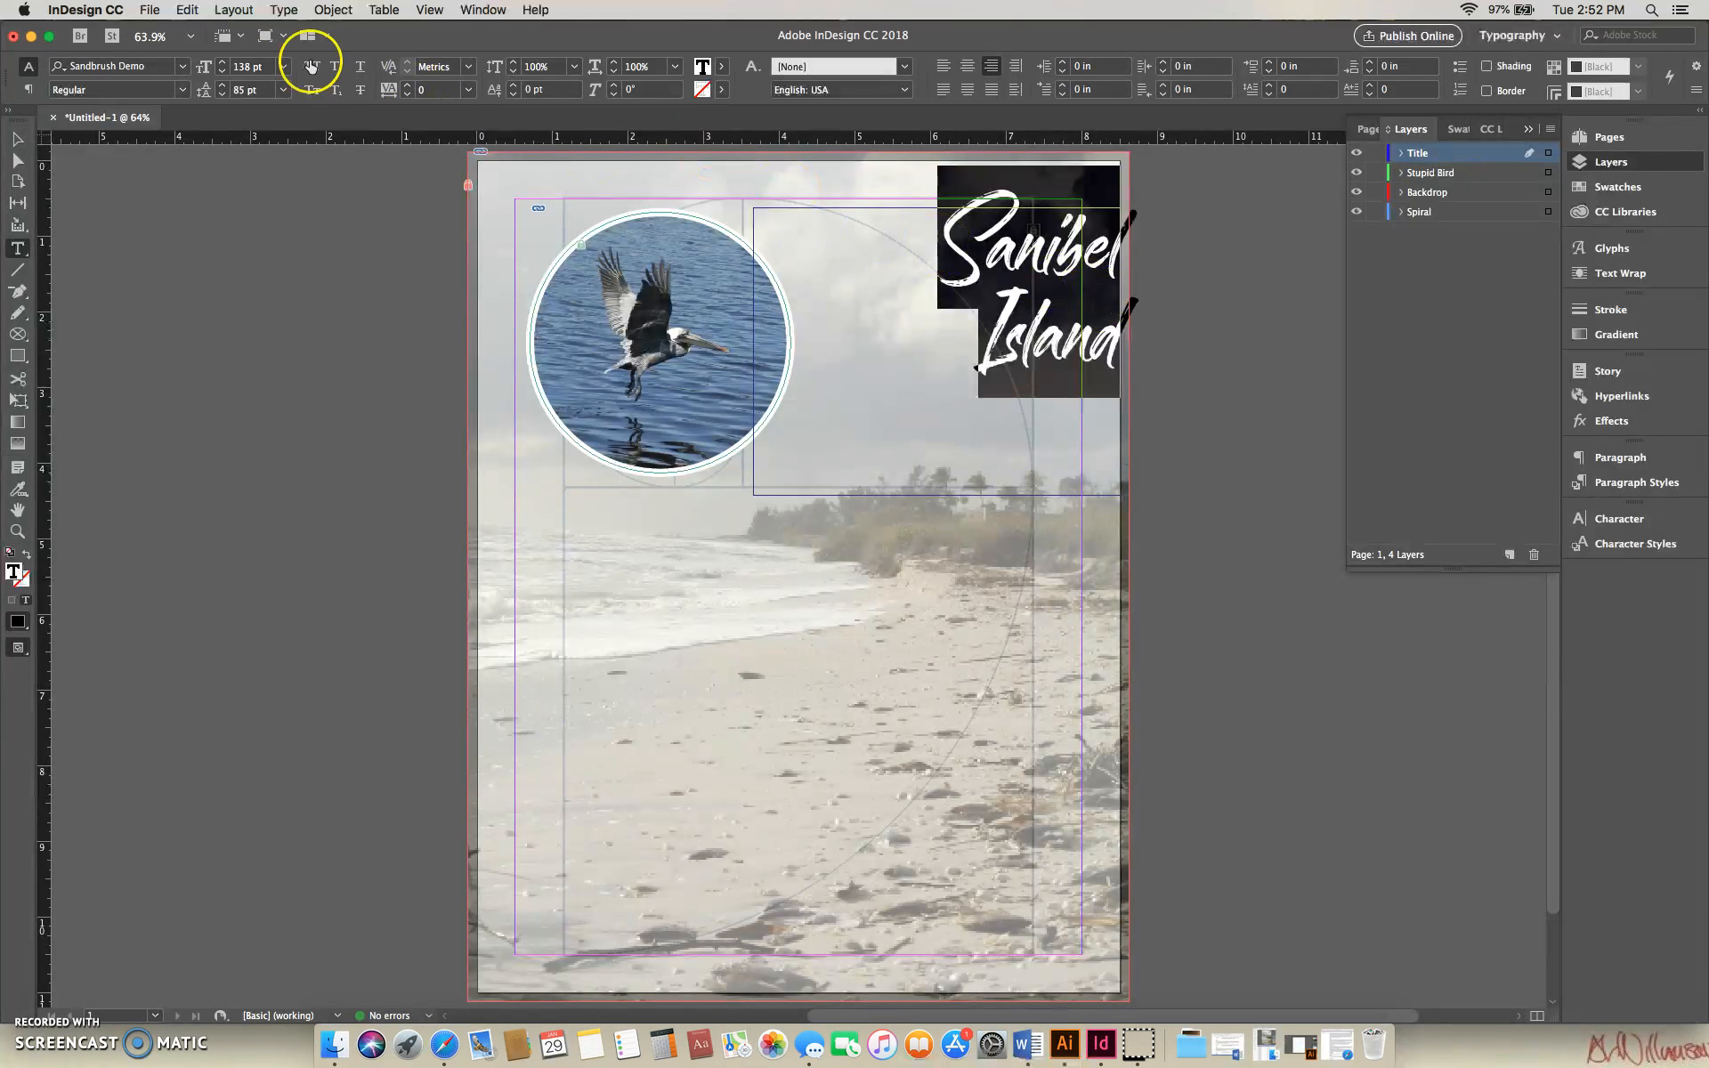
pyautogui.click(222, 85)
pyautogui.click(223, 93)
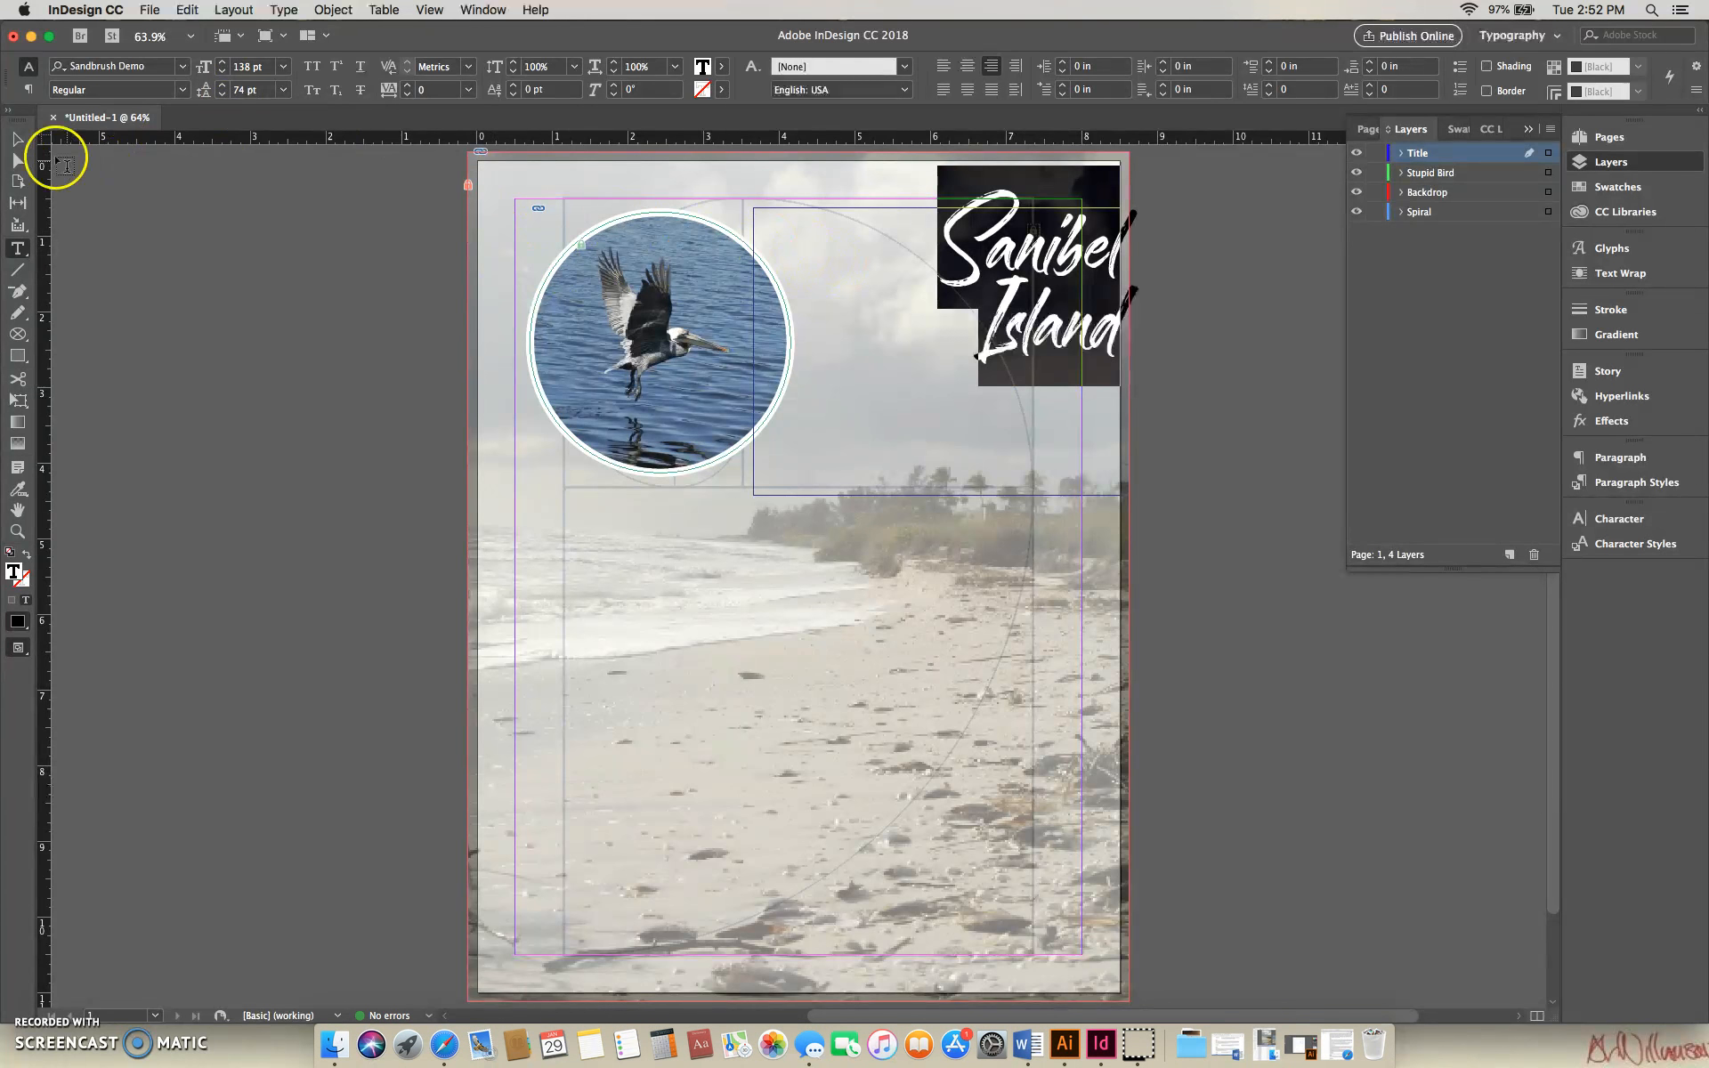
# - Reposition the title frame beside the bird picture and shrink it to about 3.375 × 2.36 in at X 4.25 in, Y 0.9 in
pyautogui.press('Escape')
pyautogui.moveTo(1017, 257); pyautogui.dragTo(929, 278)
pyautogui.moveTo(664, 515); pyautogui.dragTo(799, 437)
pyautogui.moveTo(1029, 437); pyautogui.dragTo(1053, 407)
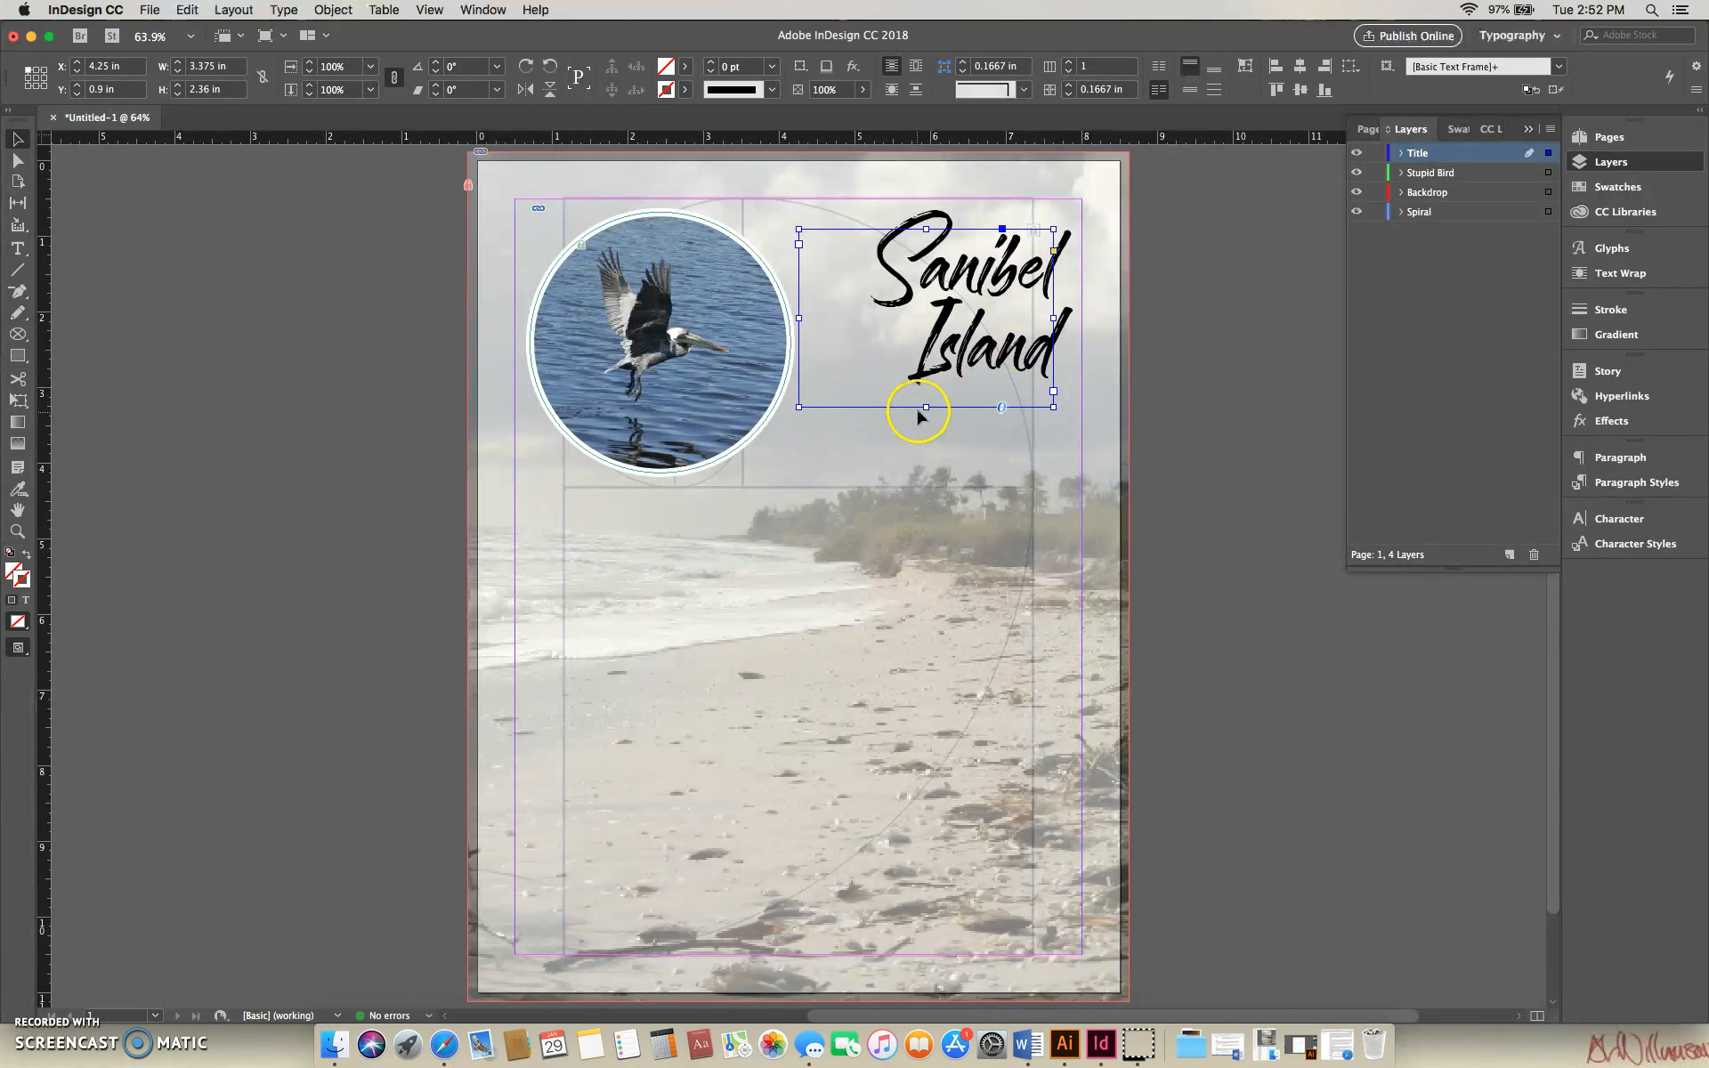
# - Widen the title frame to about 5.1 in by 3.68 in, overlapping the bird picture, and enlarge the title text to 214 pt
pyautogui.moveTo(929, 416); pyautogui.dragTo(927, 506)
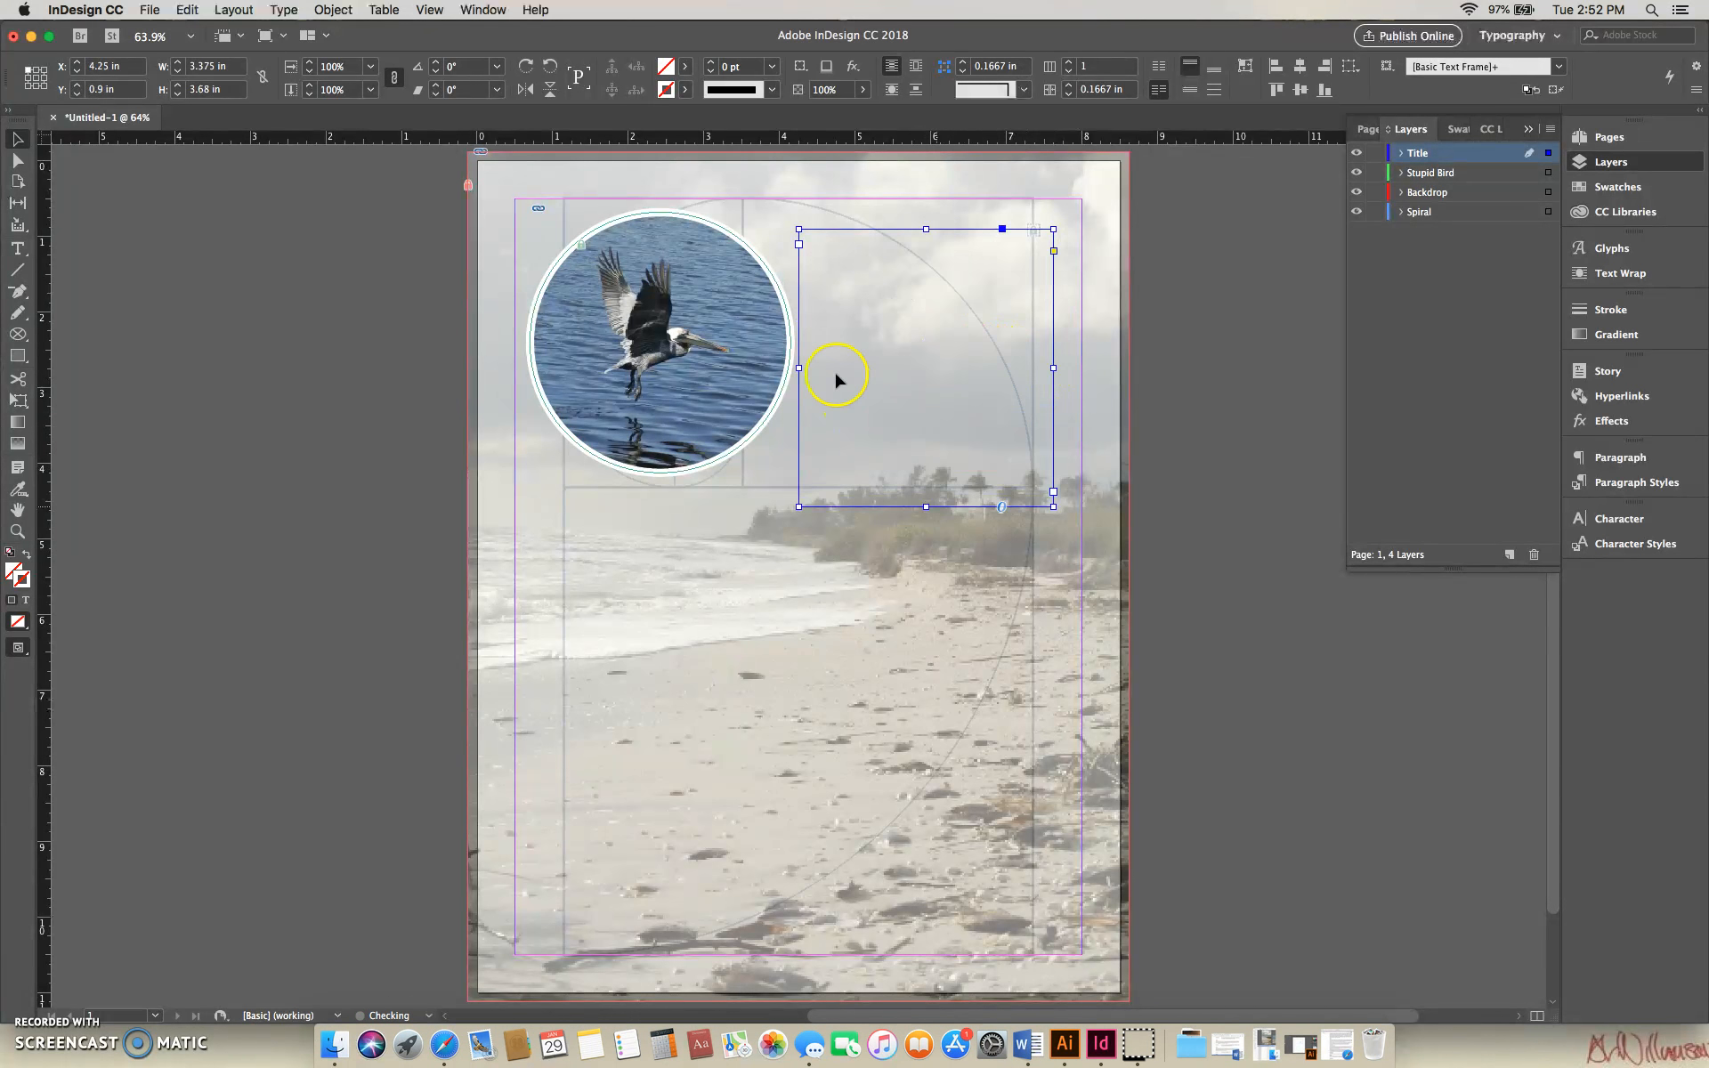
pyautogui.moveTo(799, 368); pyautogui.dragTo(668, 367)
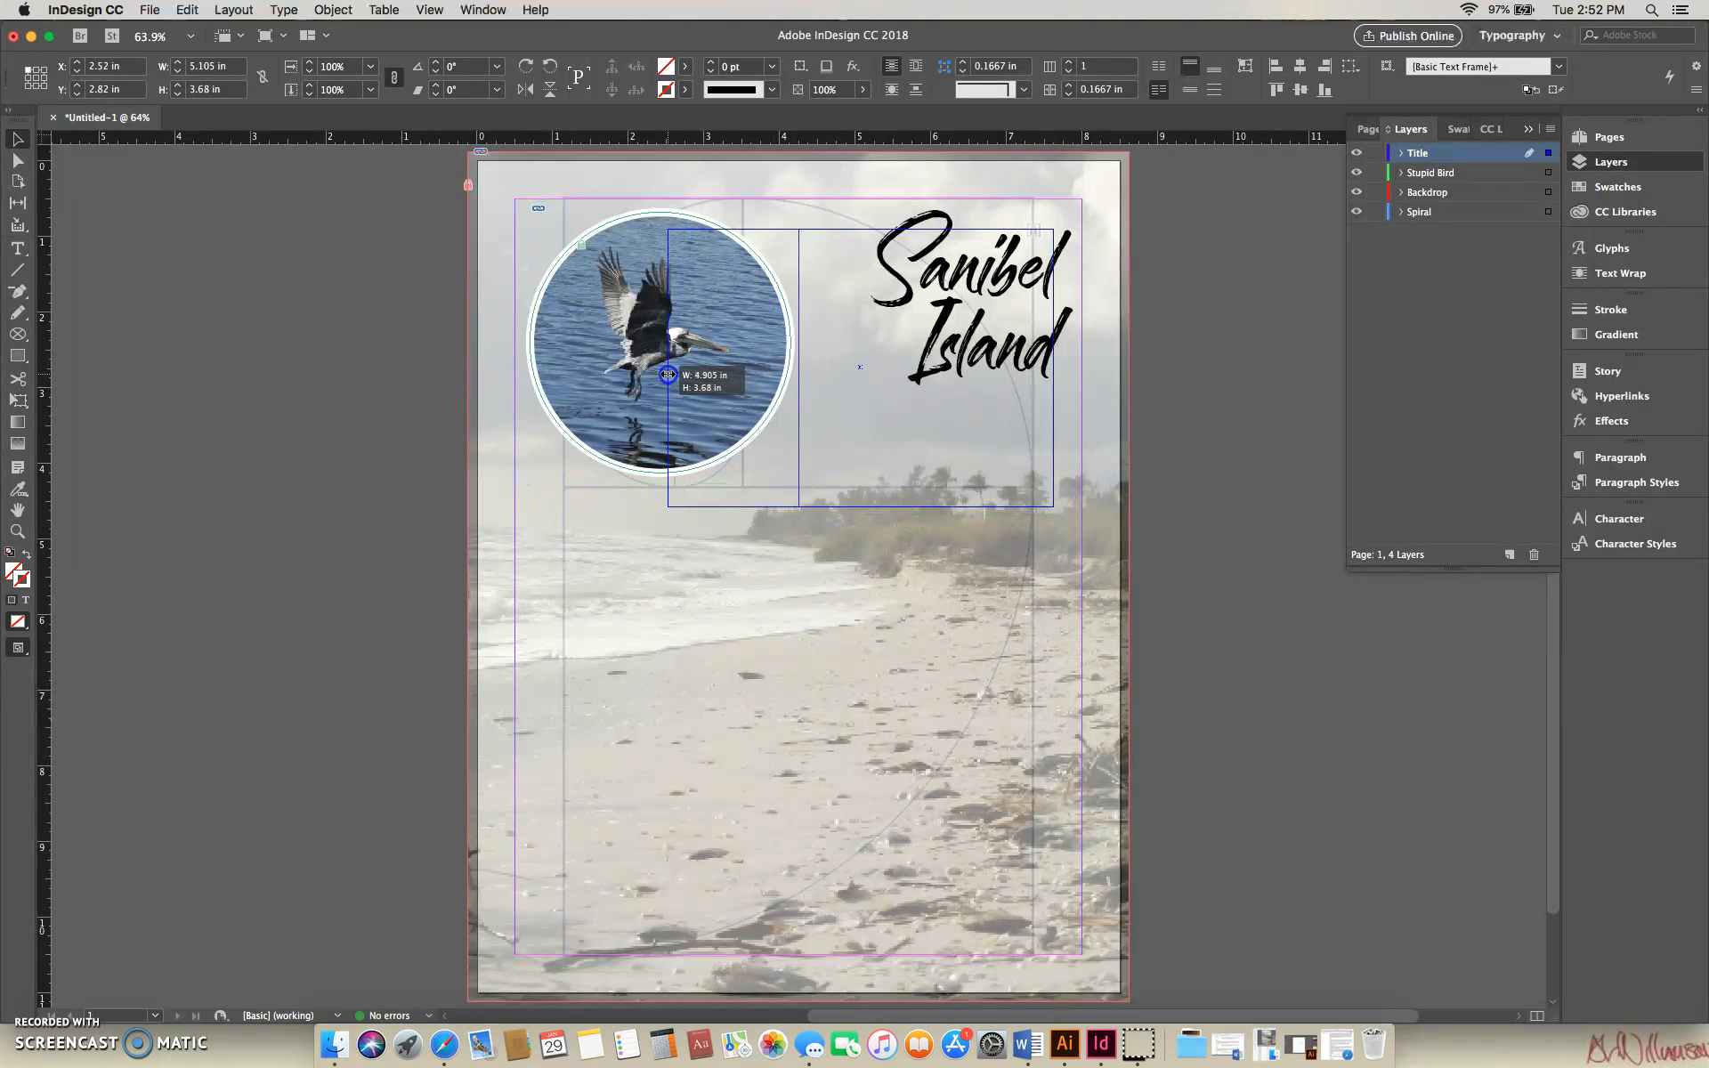
pyautogui.doubleClick(889, 259)
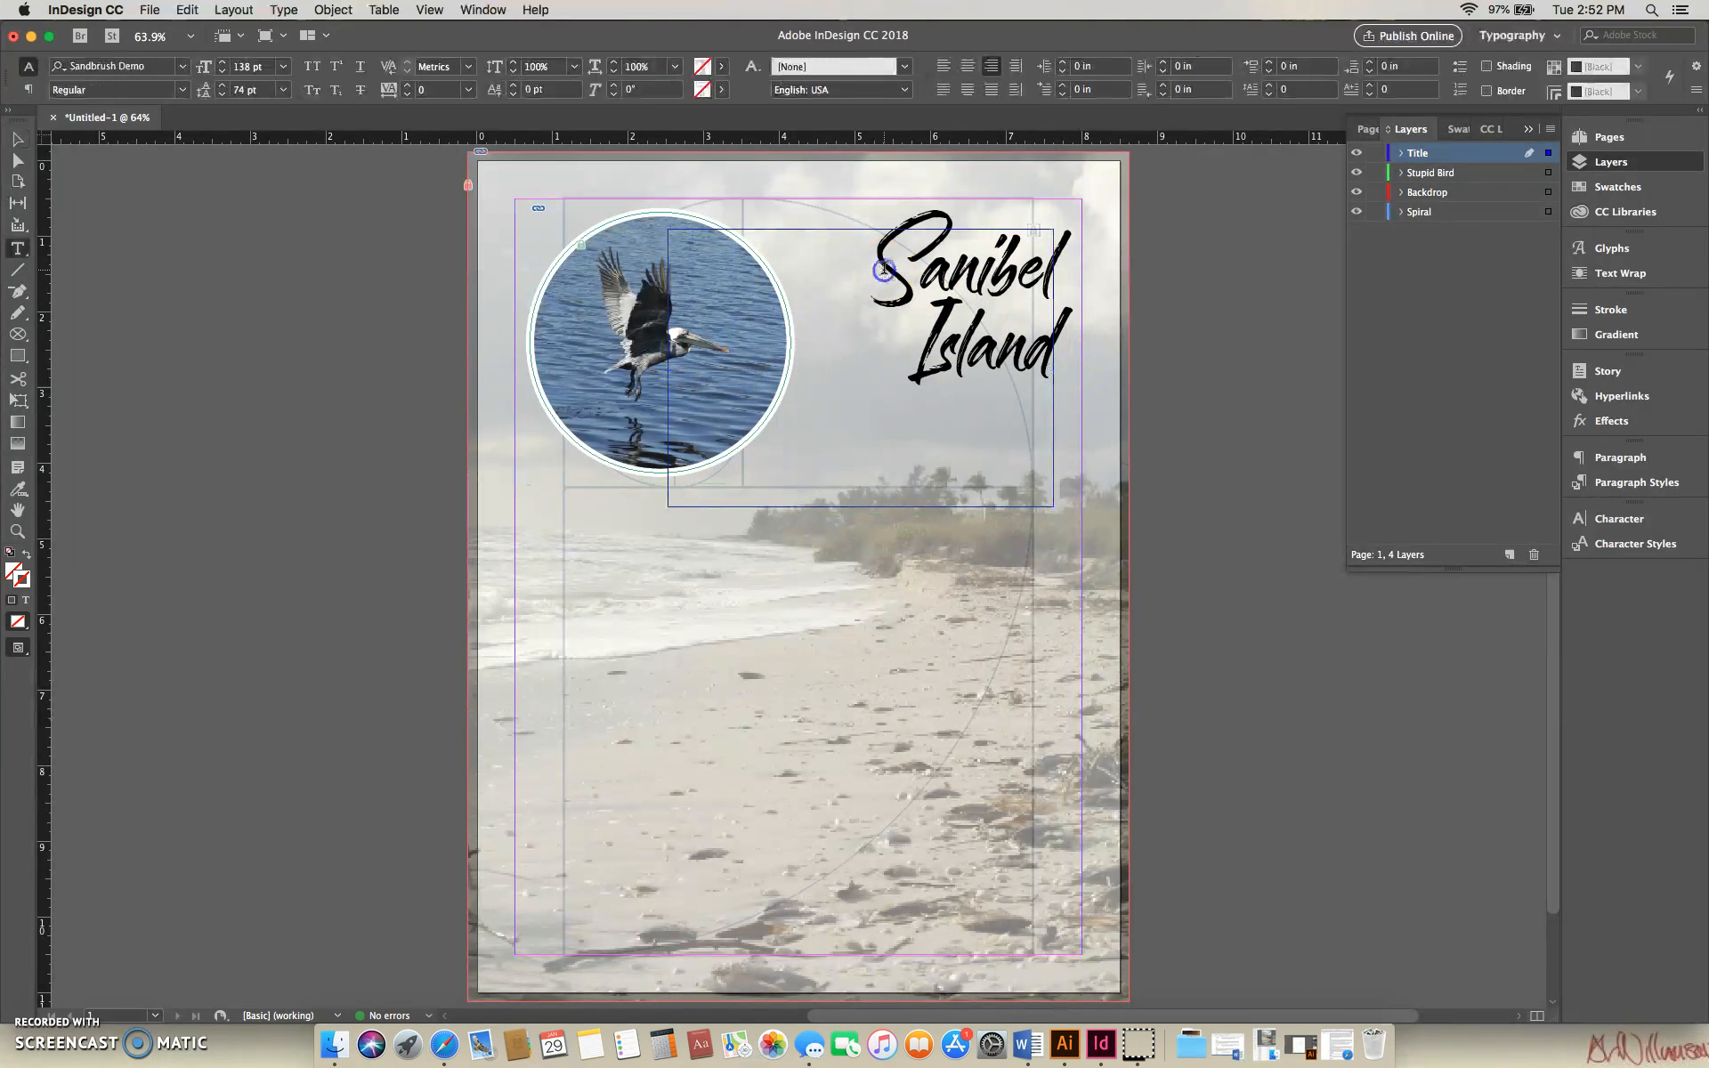
pyautogui.moveTo(889, 259); pyautogui.dragTo(1051, 303)
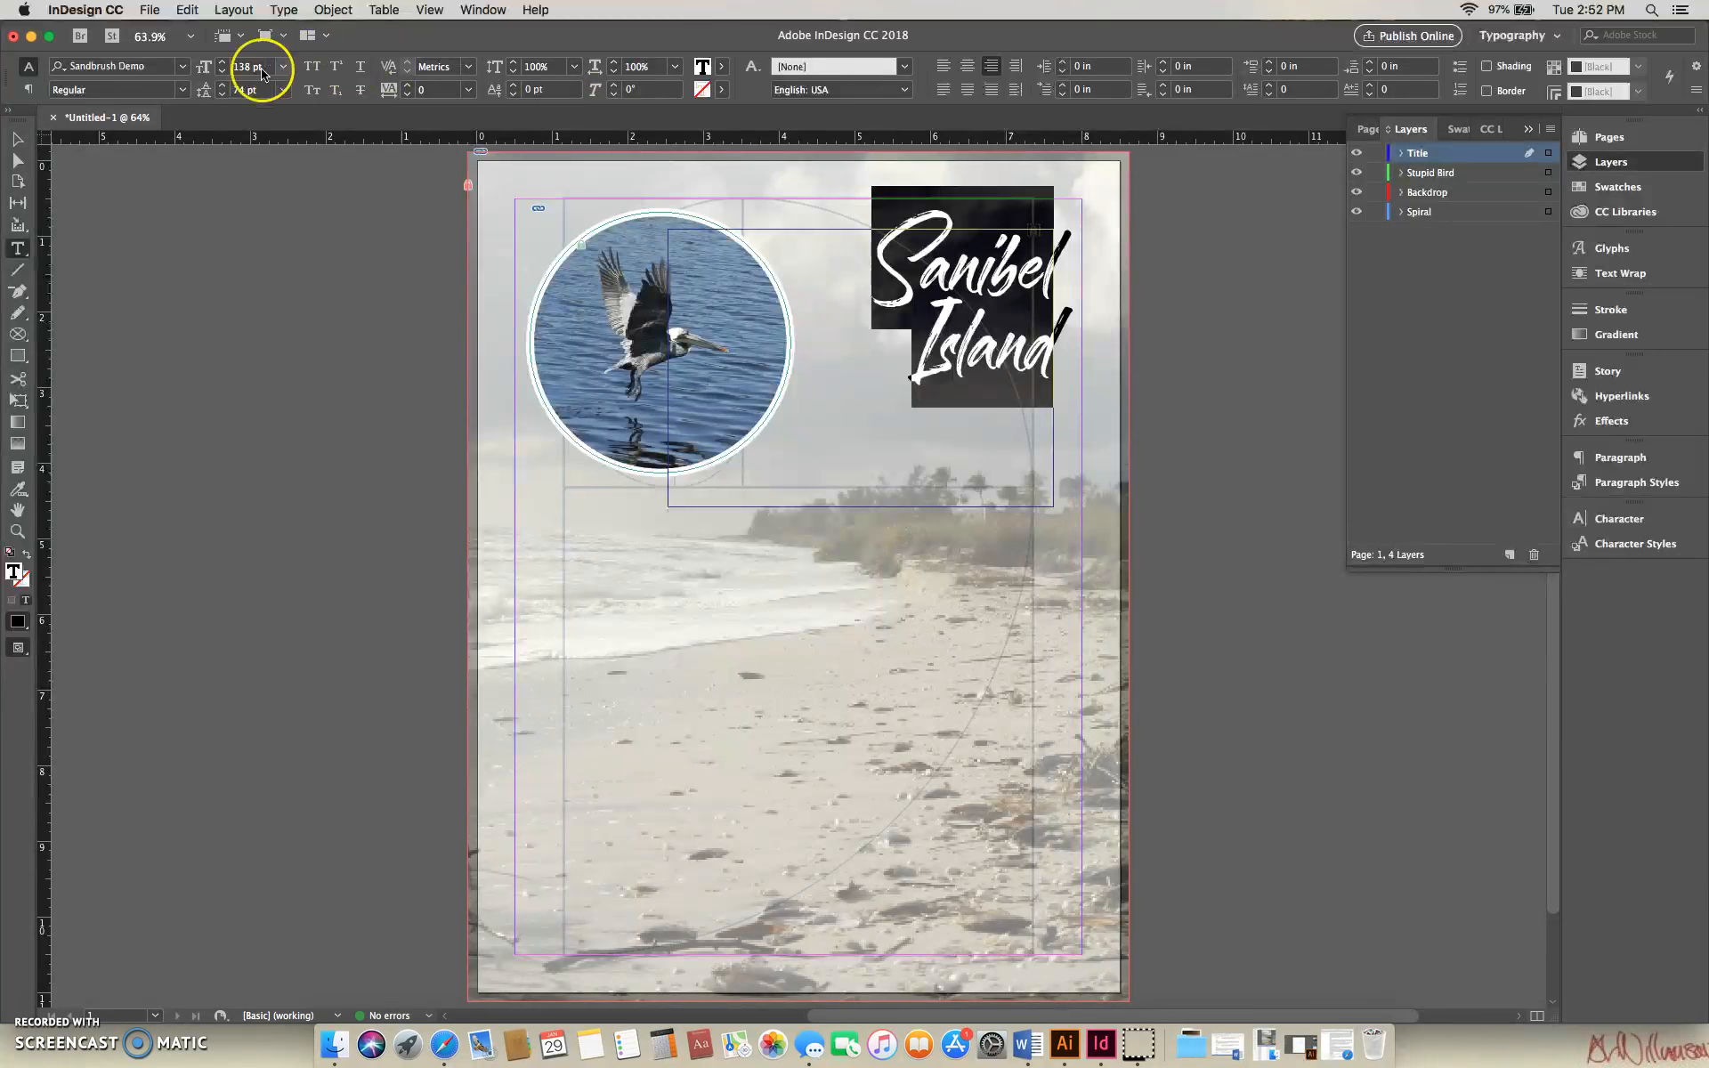
pyautogui.click(224, 63)
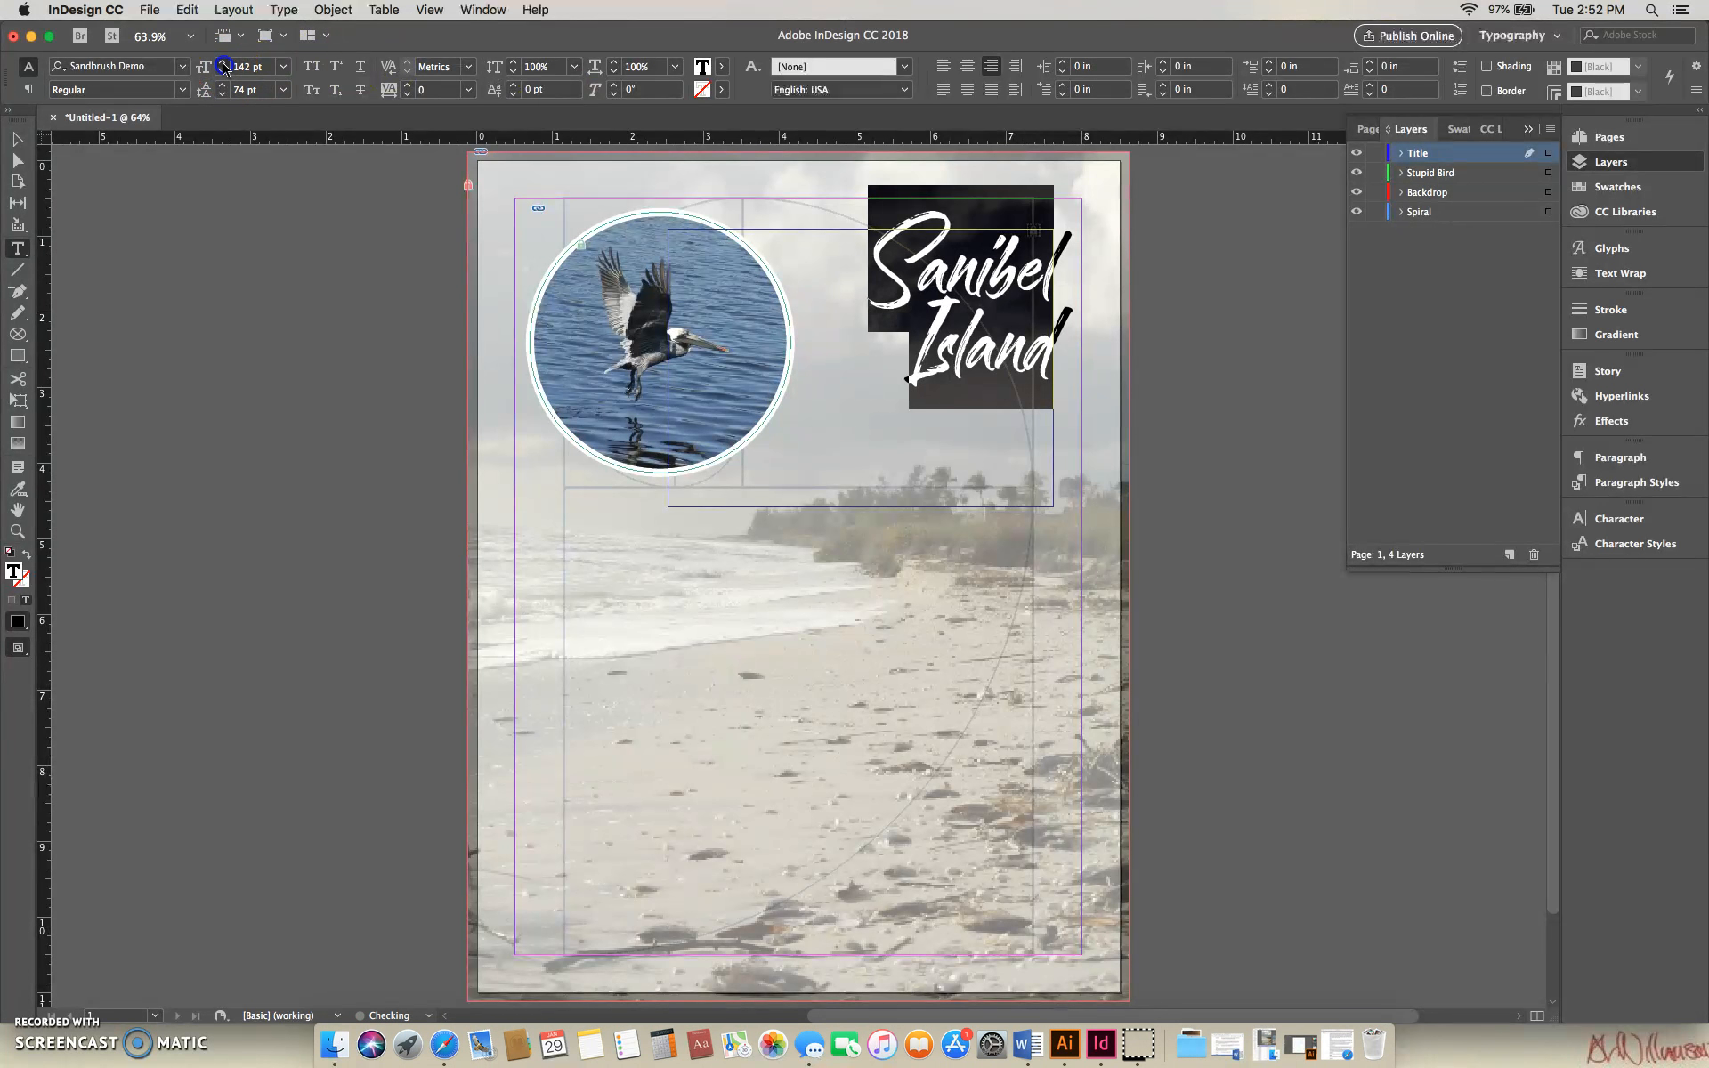
pyautogui.click(223, 64)
pyautogui.click(223, 64)
pyautogui.click(223, 64)
pyautogui.click(223, 65)
pyautogui.click(224, 64)
pyautogui.click(223, 64)
pyautogui.click(223, 64)
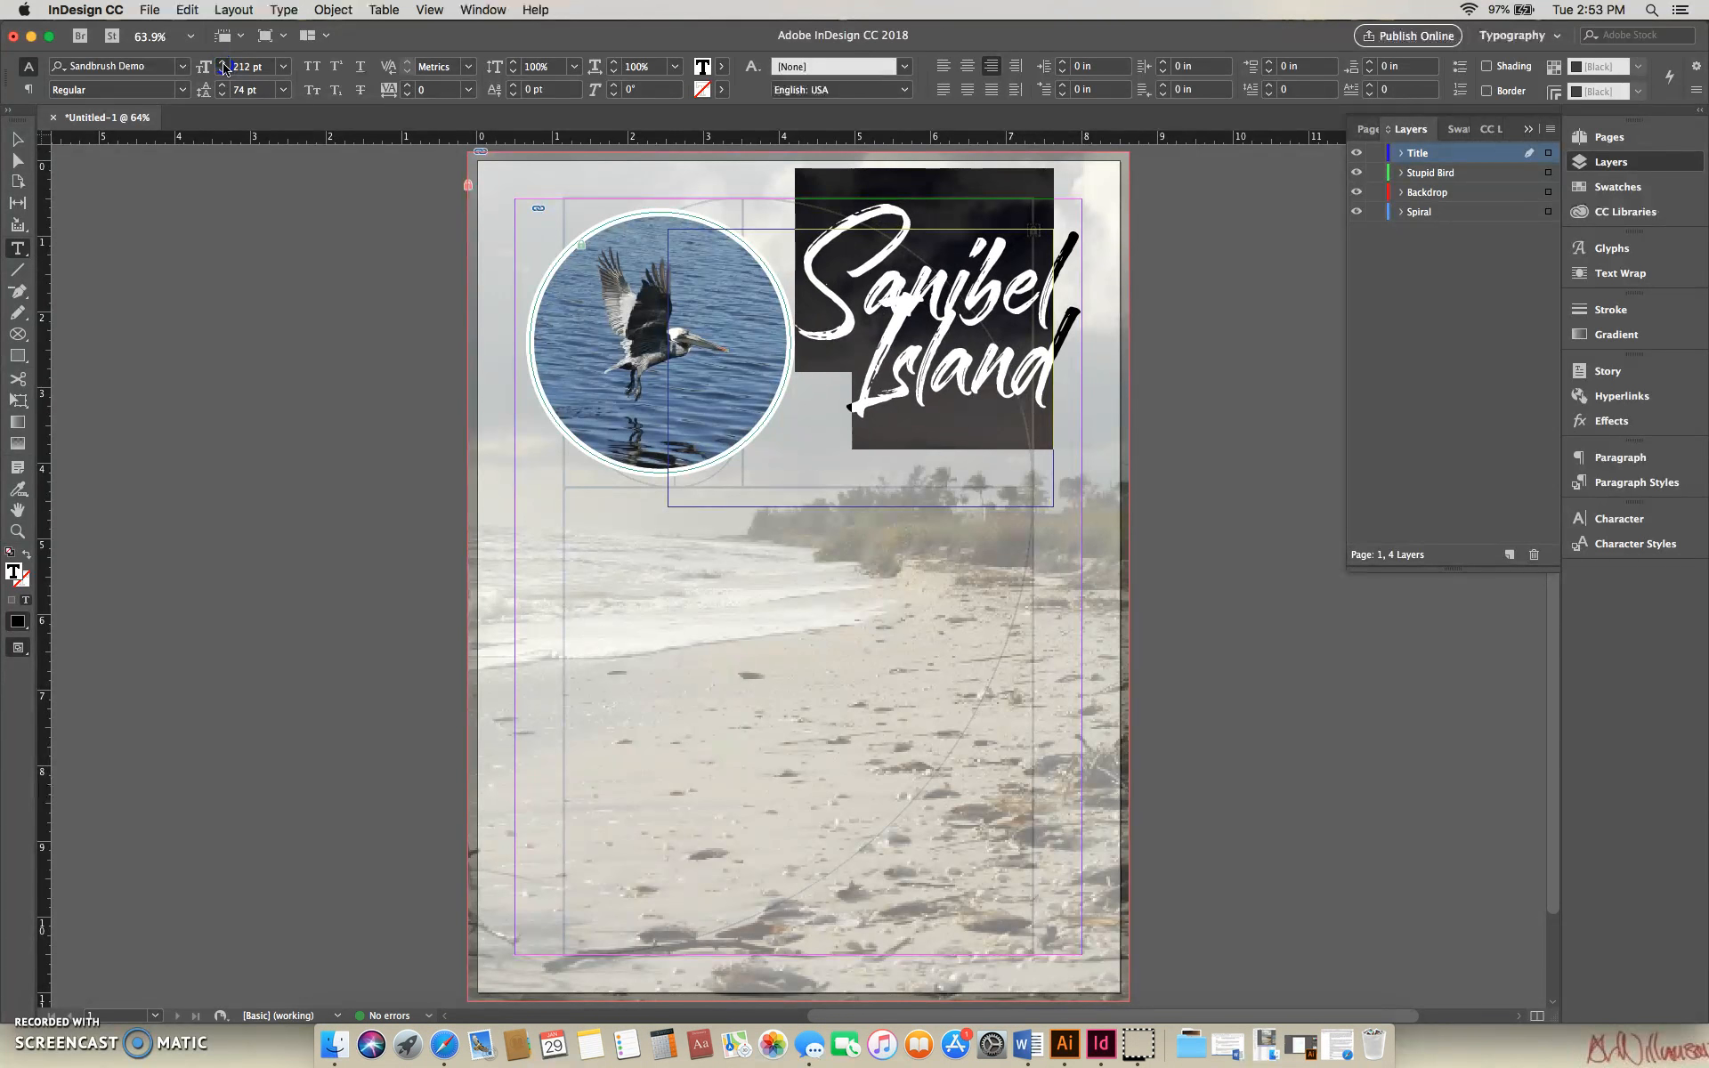
pyautogui.click(223, 64)
pyautogui.click(224, 64)
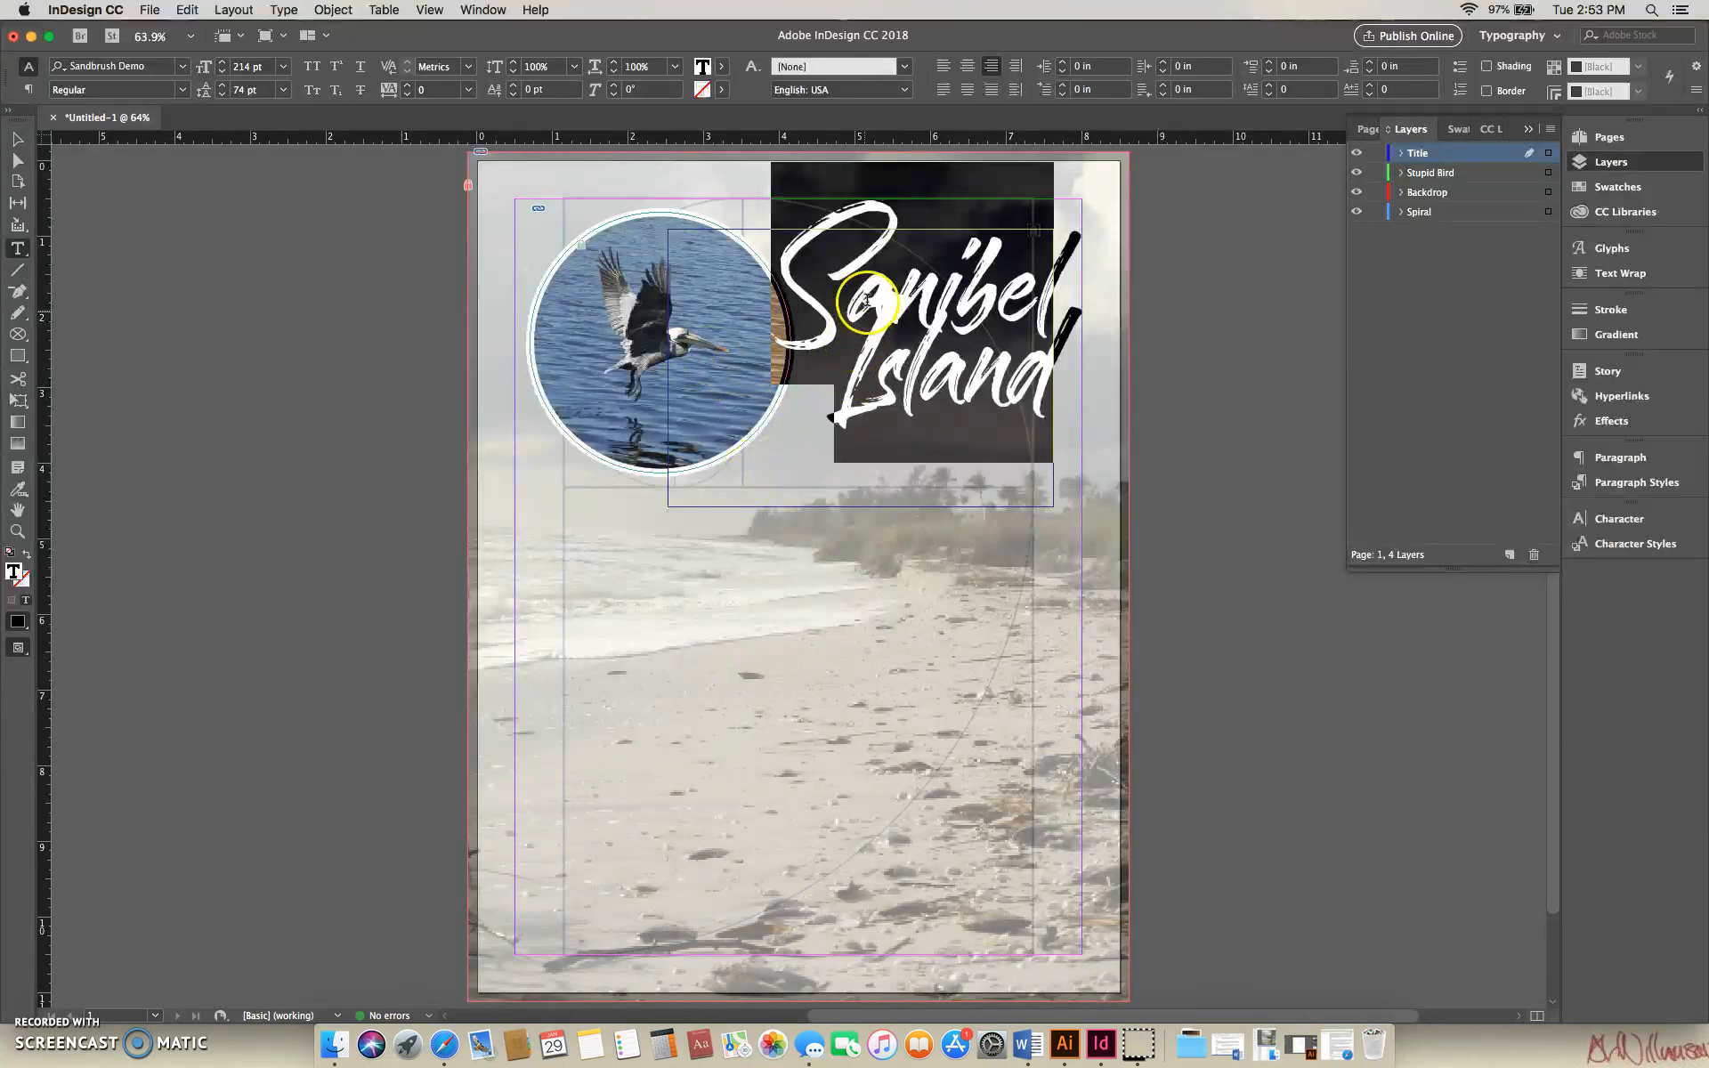
# - Select both lines of the title text and increase their leading to 113 pt
pyautogui.moveTo(851, 342); pyautogui.dragTo(1080, 346)
pyautogui.moveTo(747, 258); pyautogui.dragTo(1095, 350)
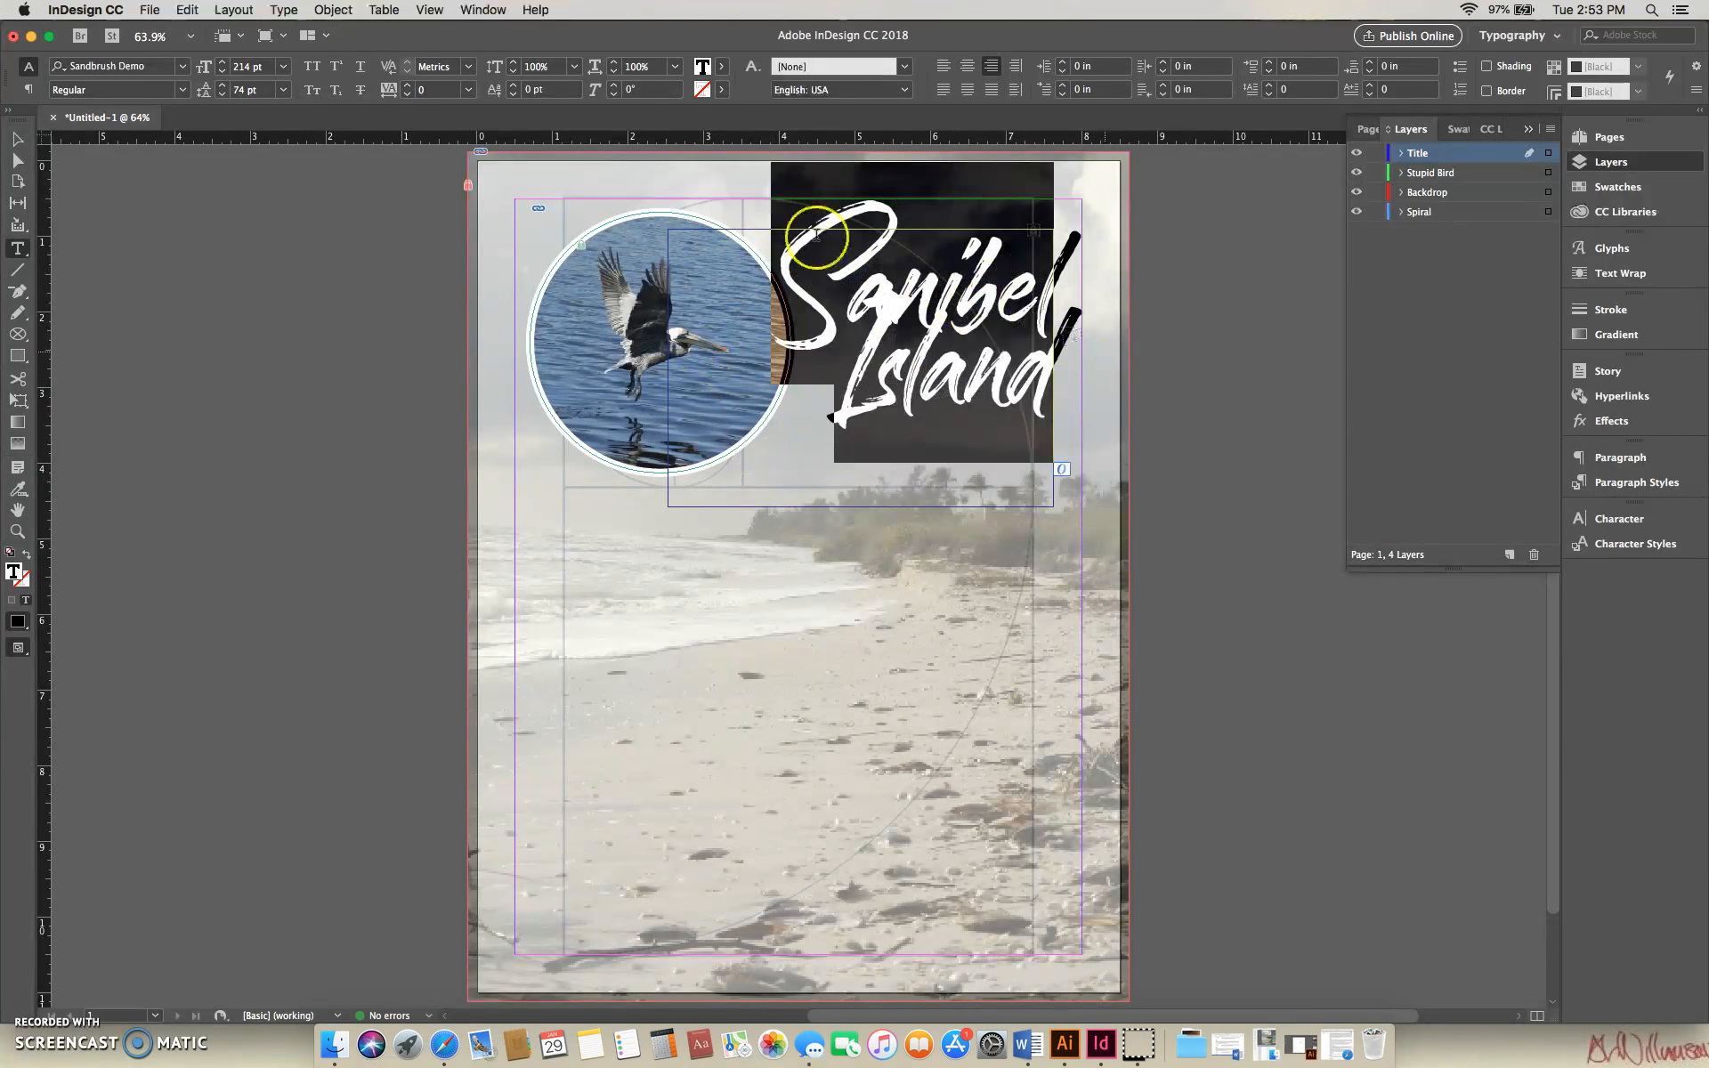
pyautogui.click(223, 86)
pyautogui.click(224, 87)
pyautogui.click(223, 86)
pyautogui.click(224, 86)
pyautogui.click(224, 86)
pyautogui.click(224, 86)
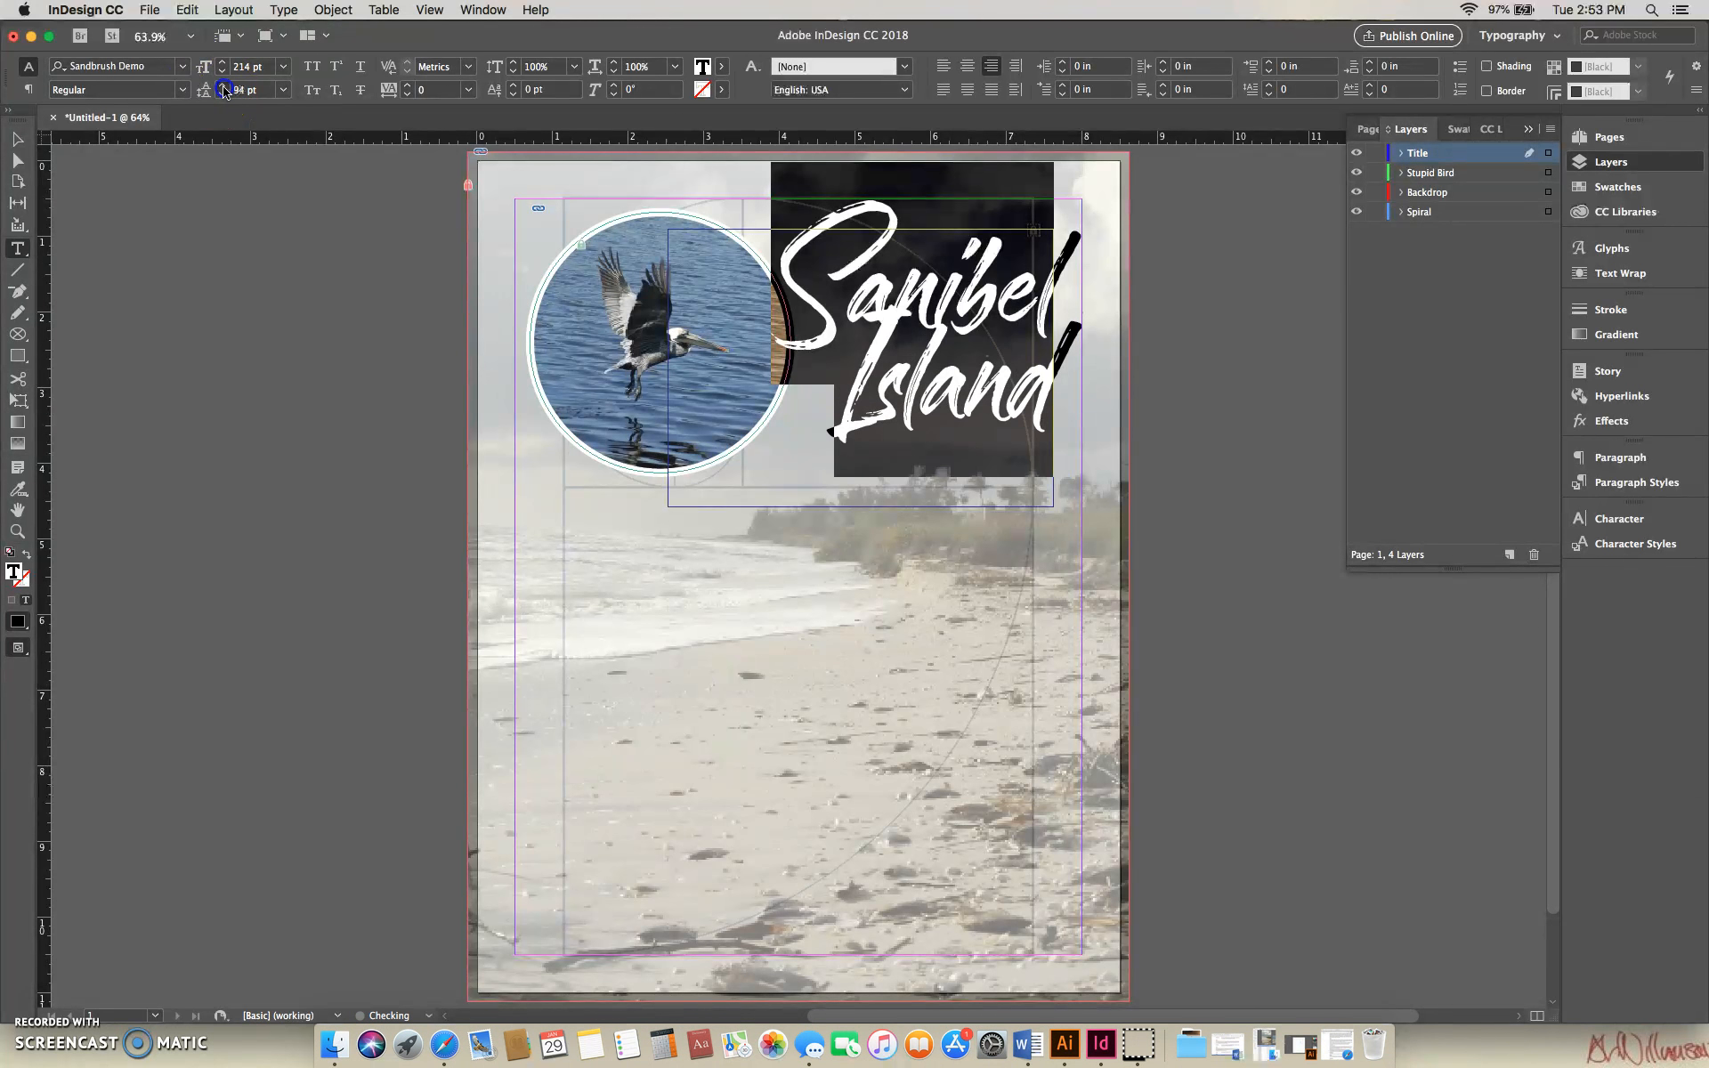
pyautogui.click(224, 87)
pyautogui.click(223, 86)
pyautogui.click(224, 86)
pyautogui.click(223, 87)
pyautogui.click(223, 86)
pyautogui.click(224, 86)
pyautogui.click(224, 87)
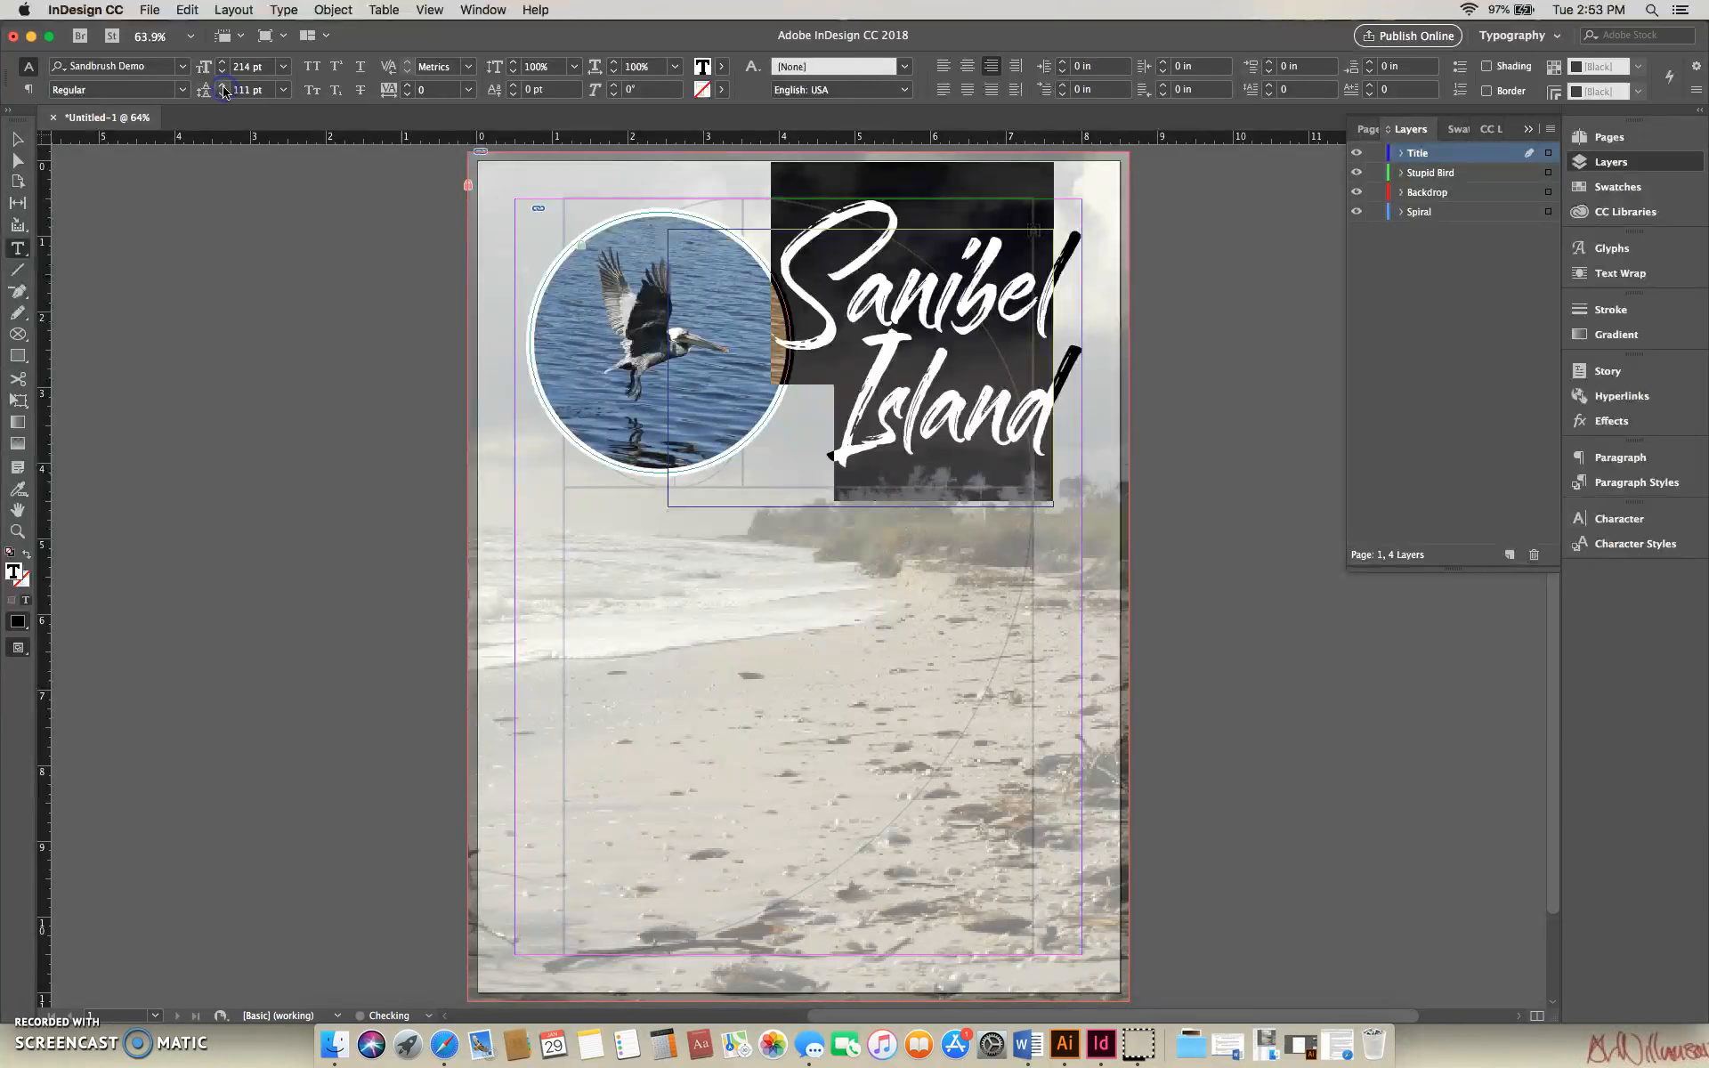
pyautogui.click(223, 87)
pyautogui.click(223, 86)
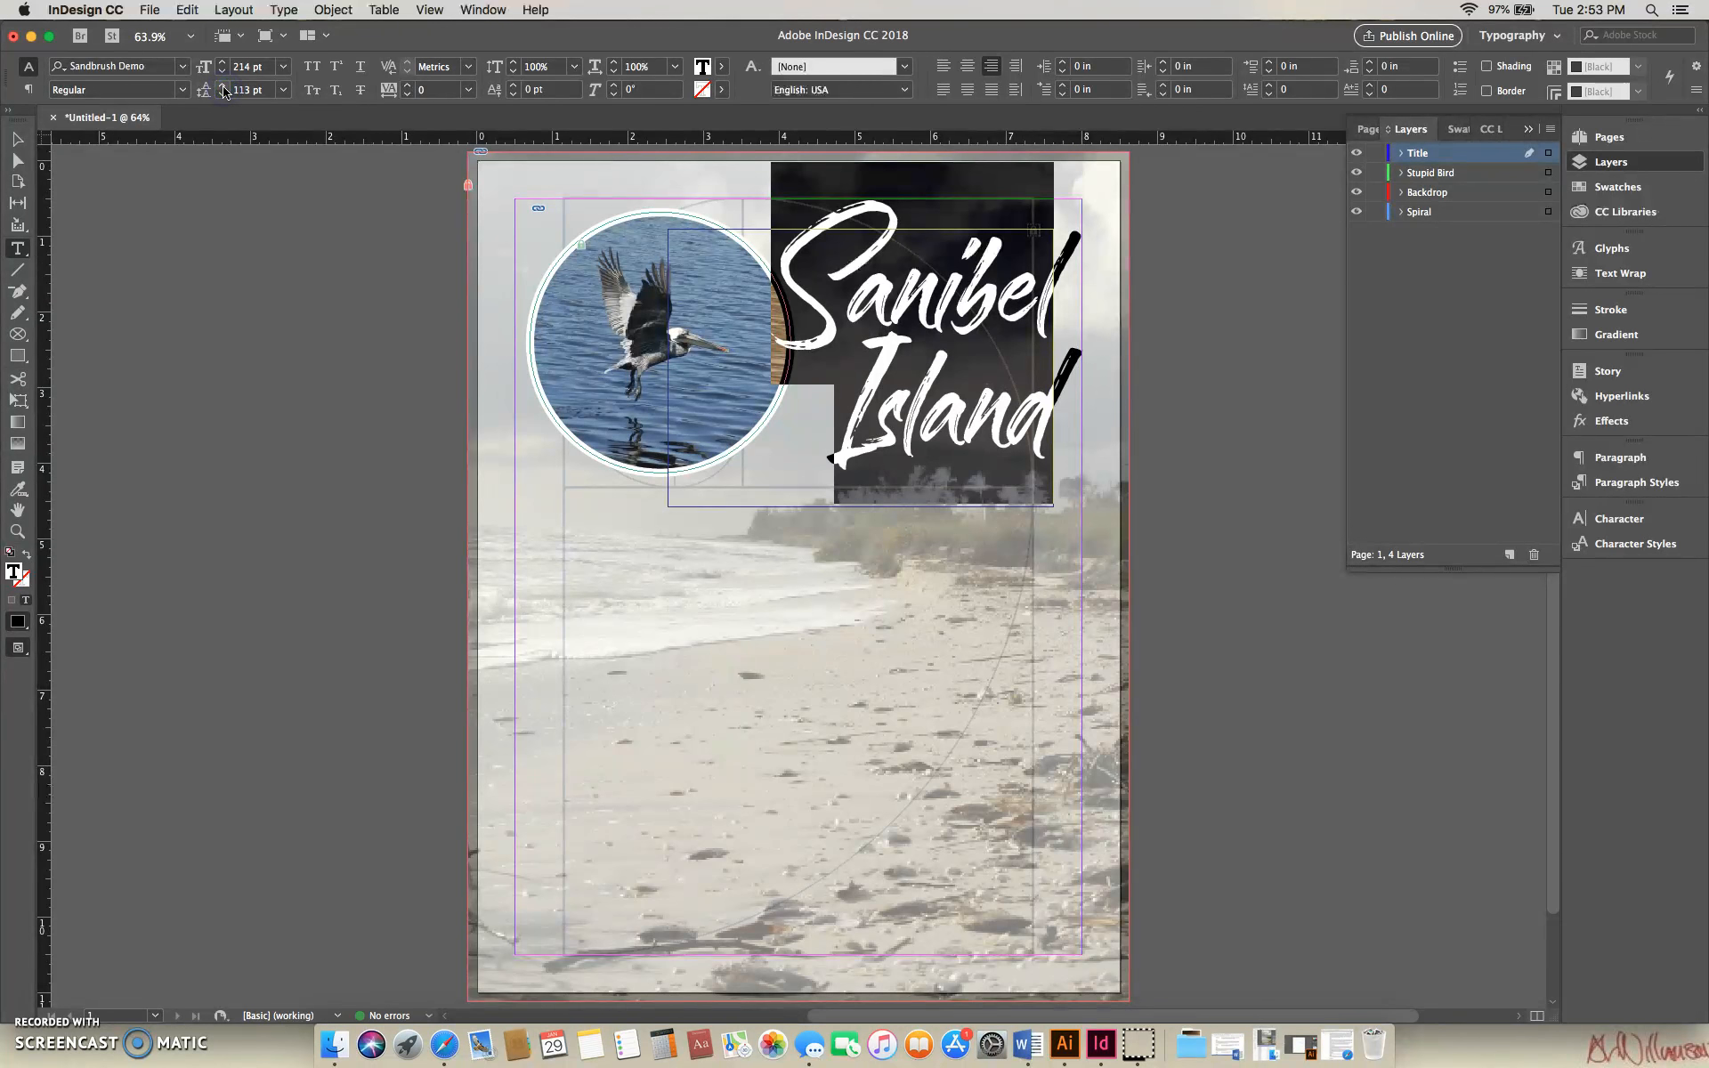
# - Move the title frame up beside the bird picture to about X 2.54 in, Y 0.7 in
pyautogui.click(17, 141)
pyautogui.click(940, 298)
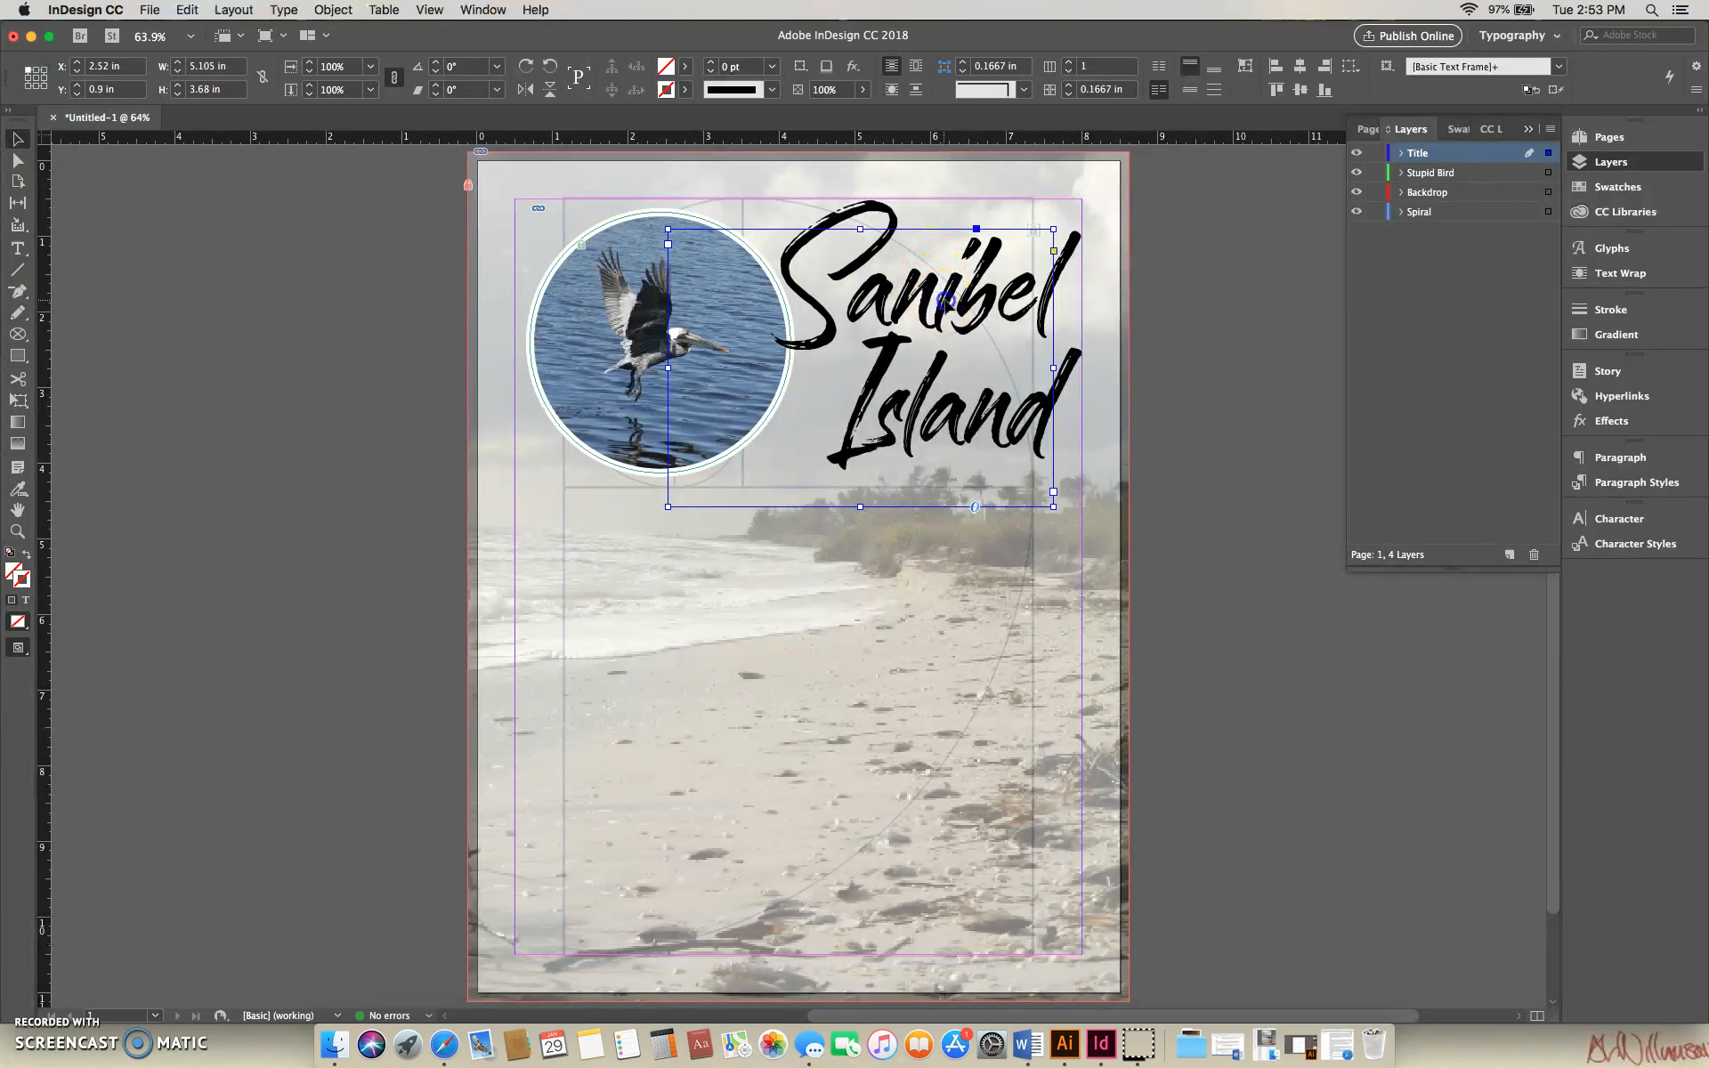
pyautogui.moveTo(947, 300); pyautogui.dragTo(954, 296)
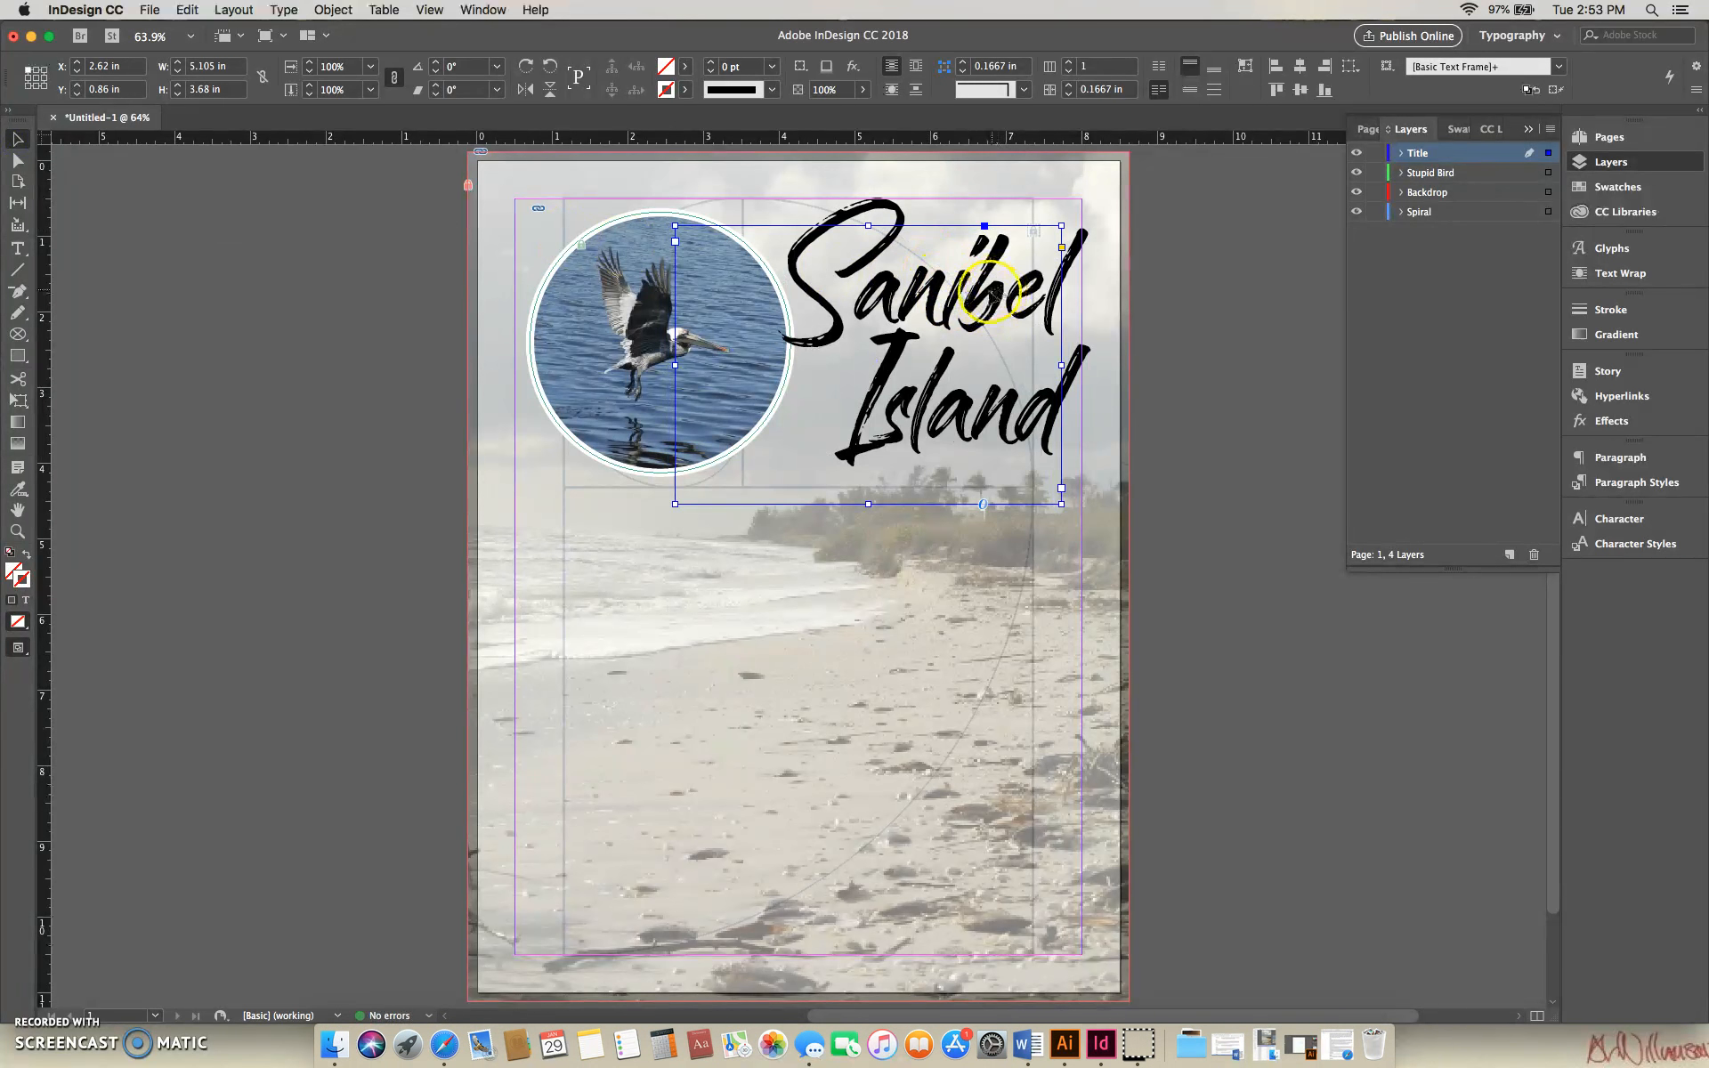
pyautogui.moveTo(885, 247); pyautogui.dragTo(869, 249)
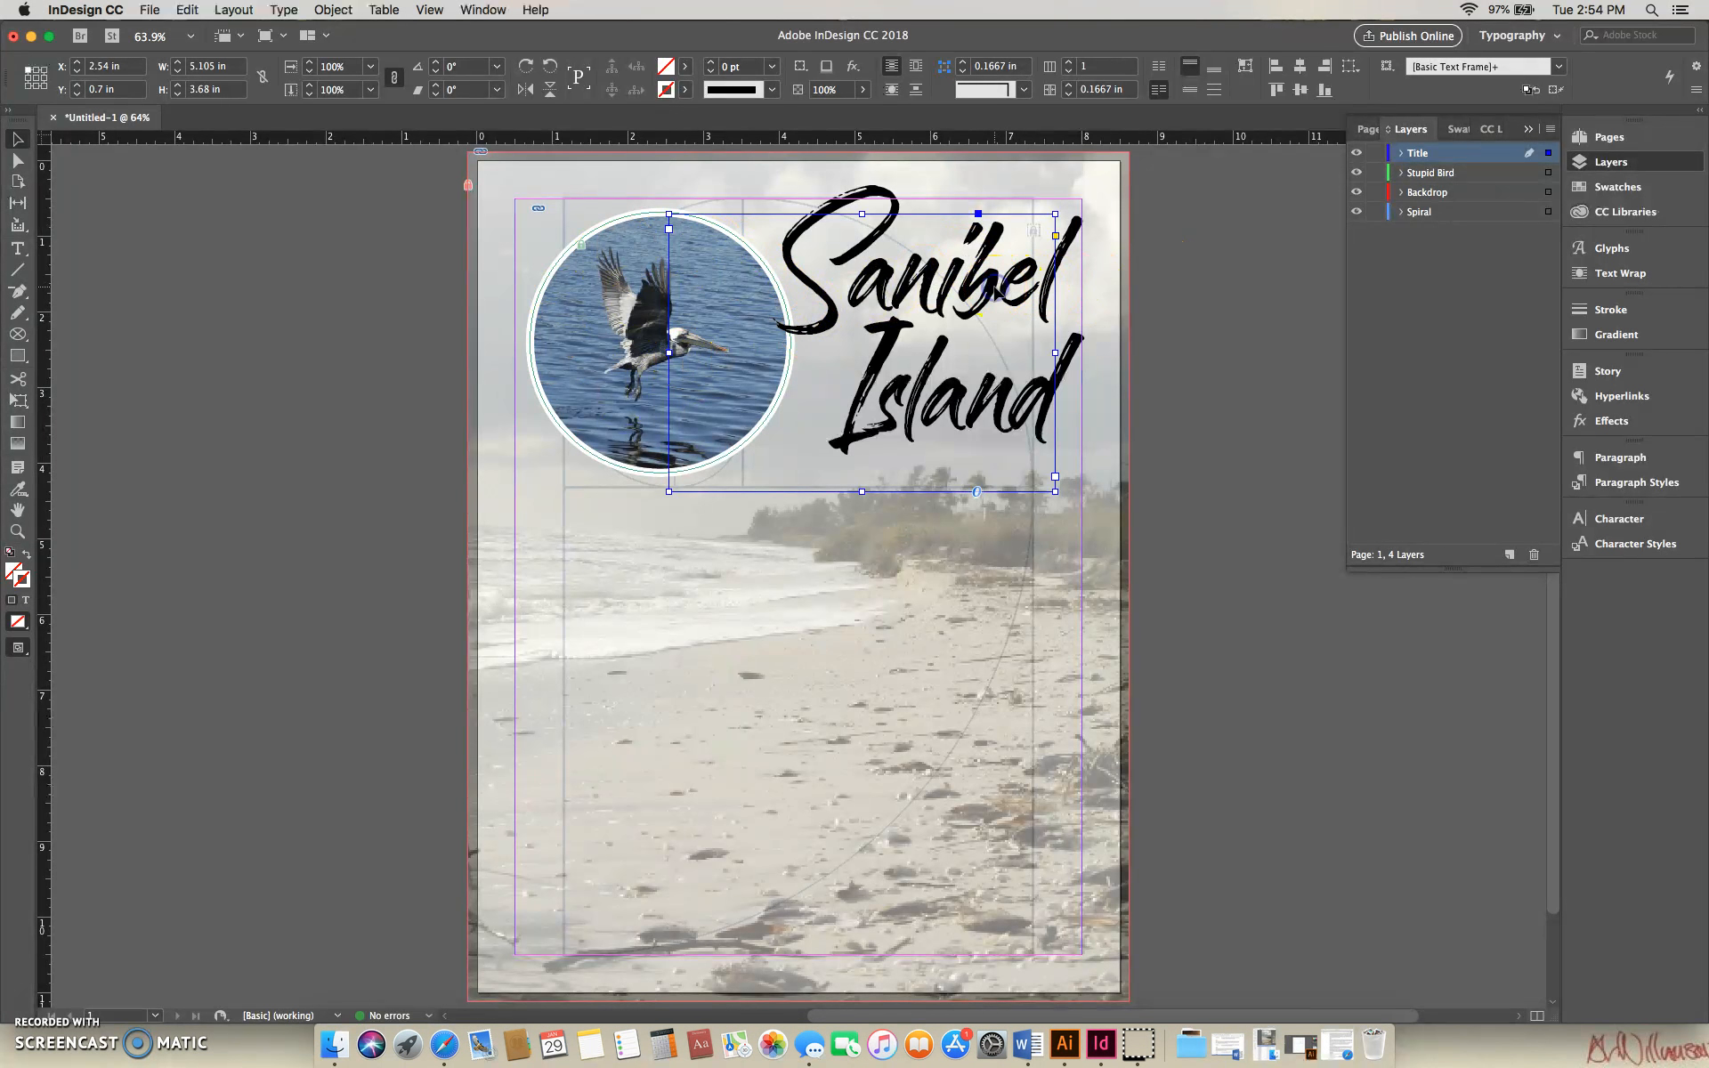
# - Select the whole title text and change its fill color from the swatches to Paper
pyautogui.doubleClick(958, 287)
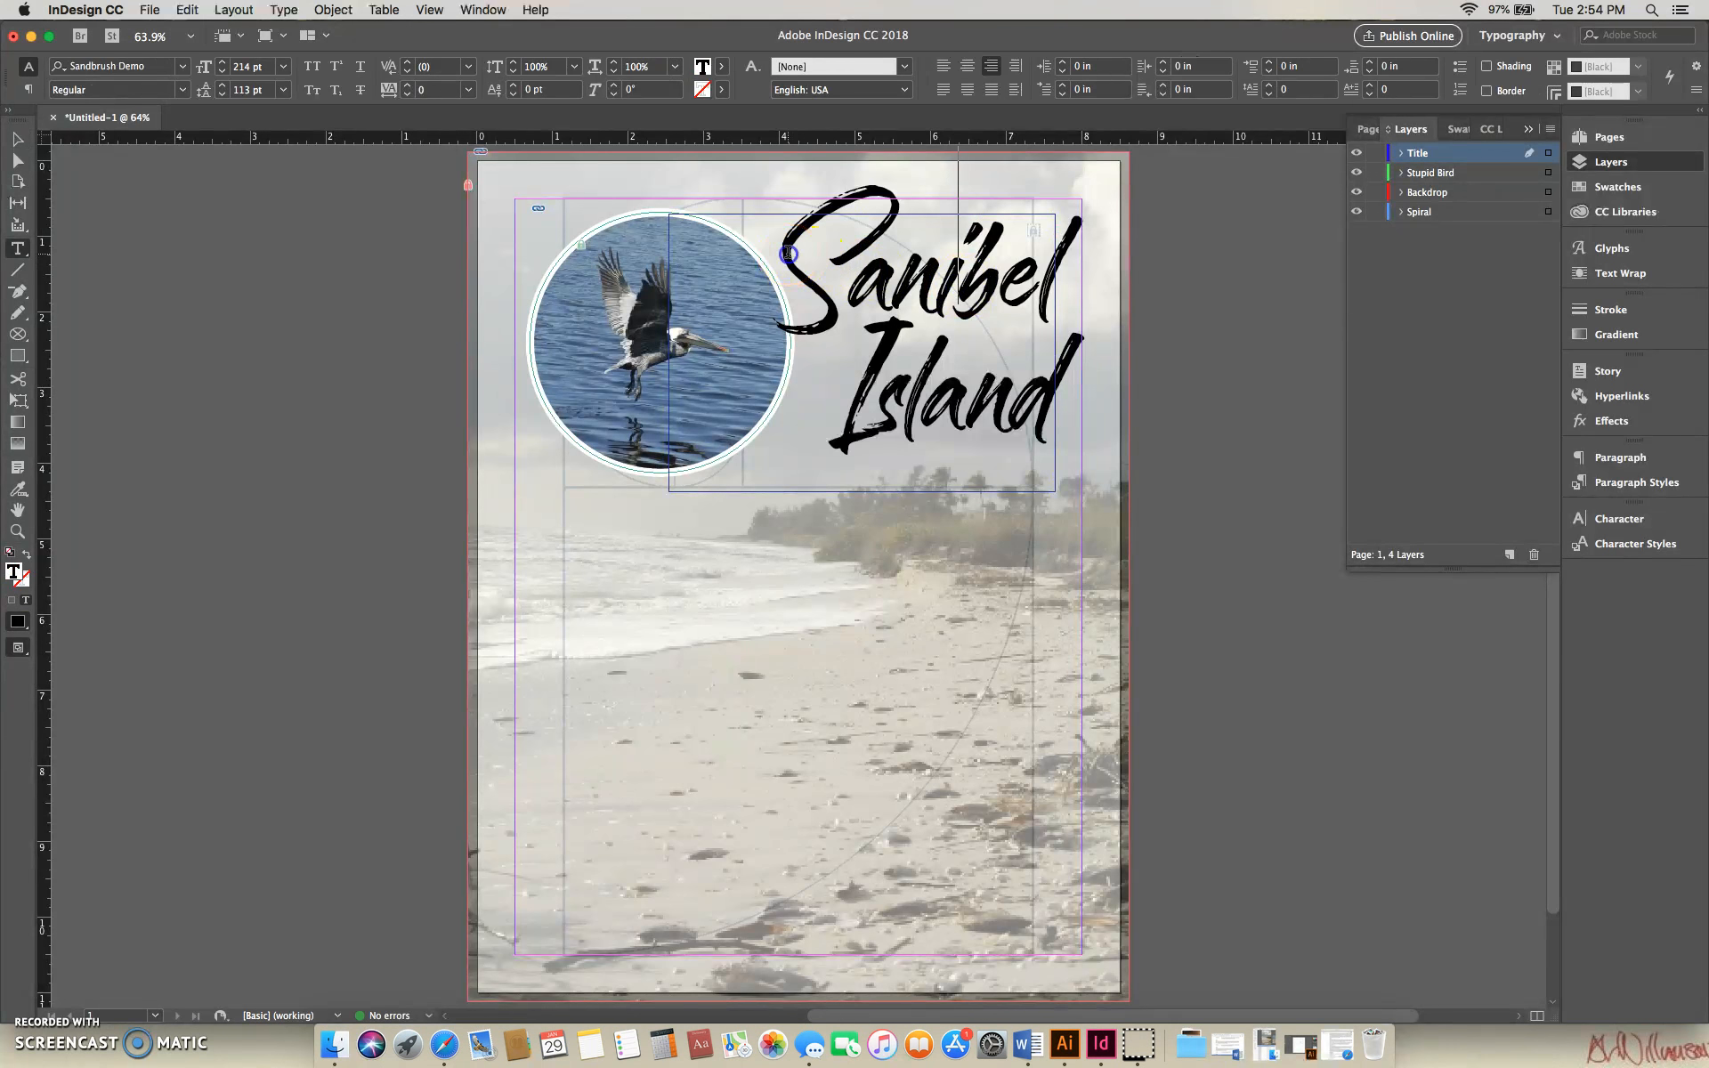
pyautogui.moveTo(789, 254); pyautogui.dragTo(1156, 366)
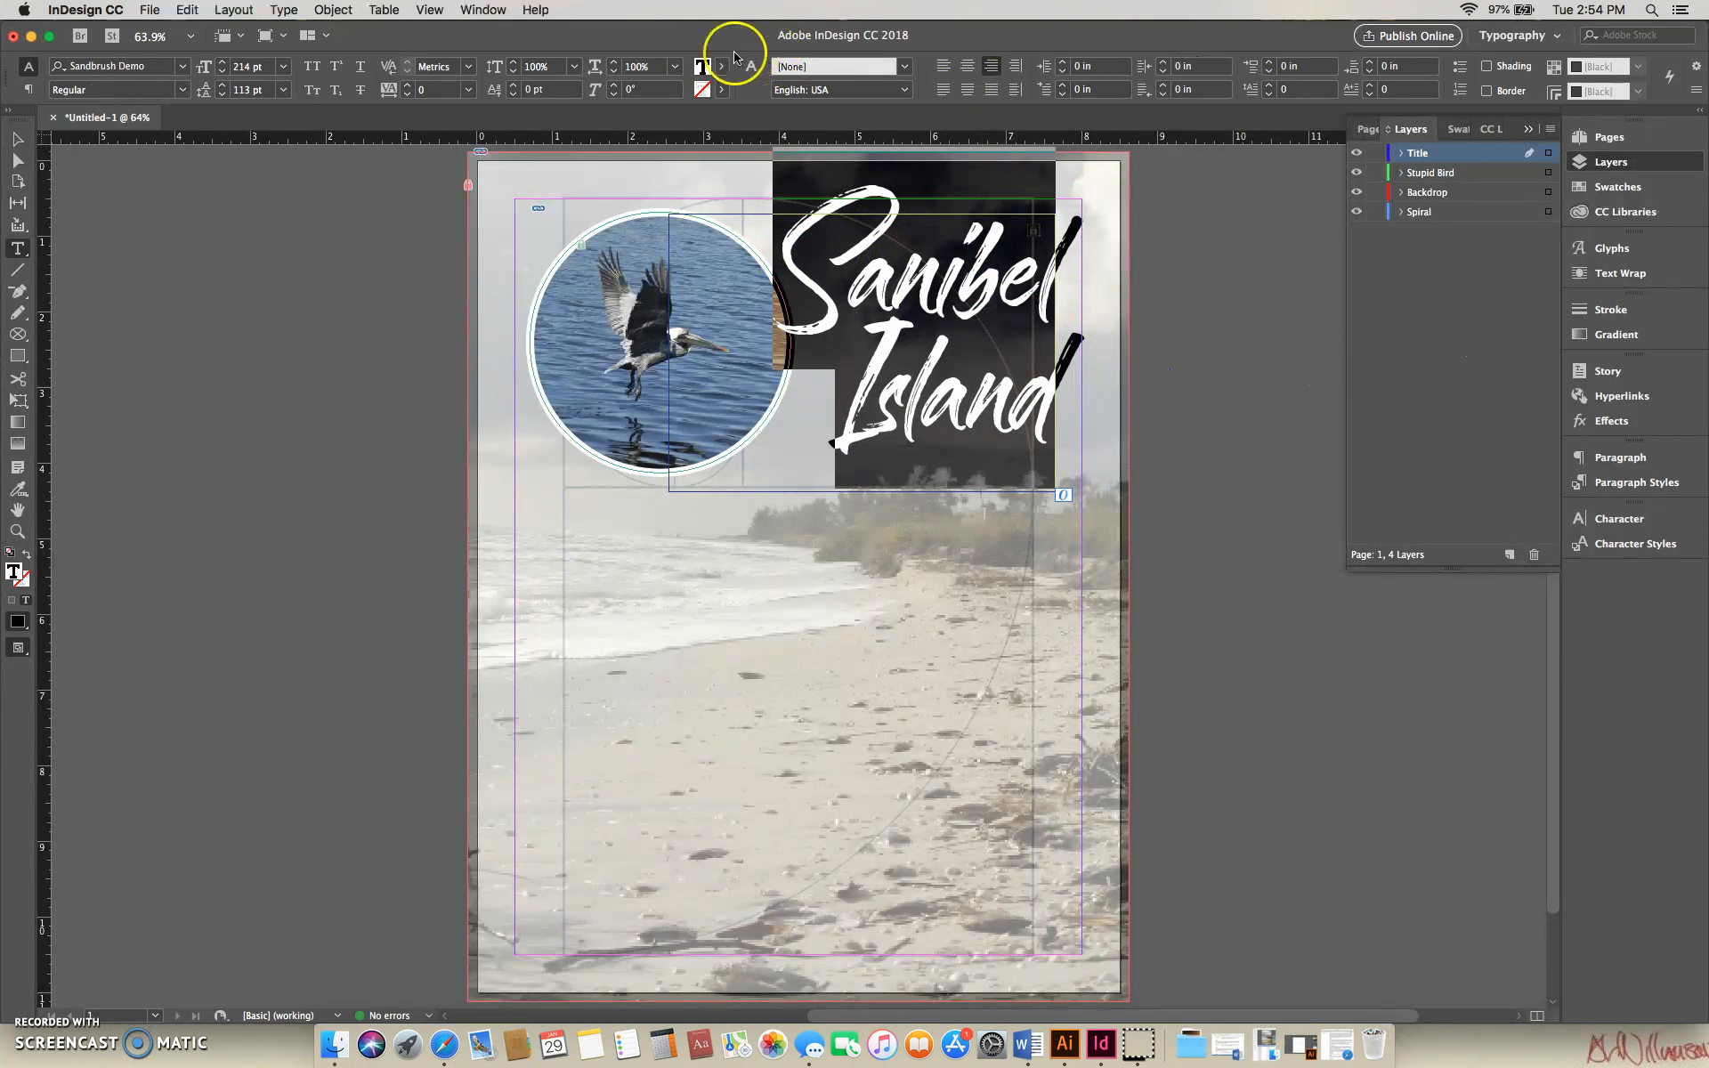
pyautogui.click(703, 90)
pyautogui.click(712, 67)
pyautogui.click(705, 67)
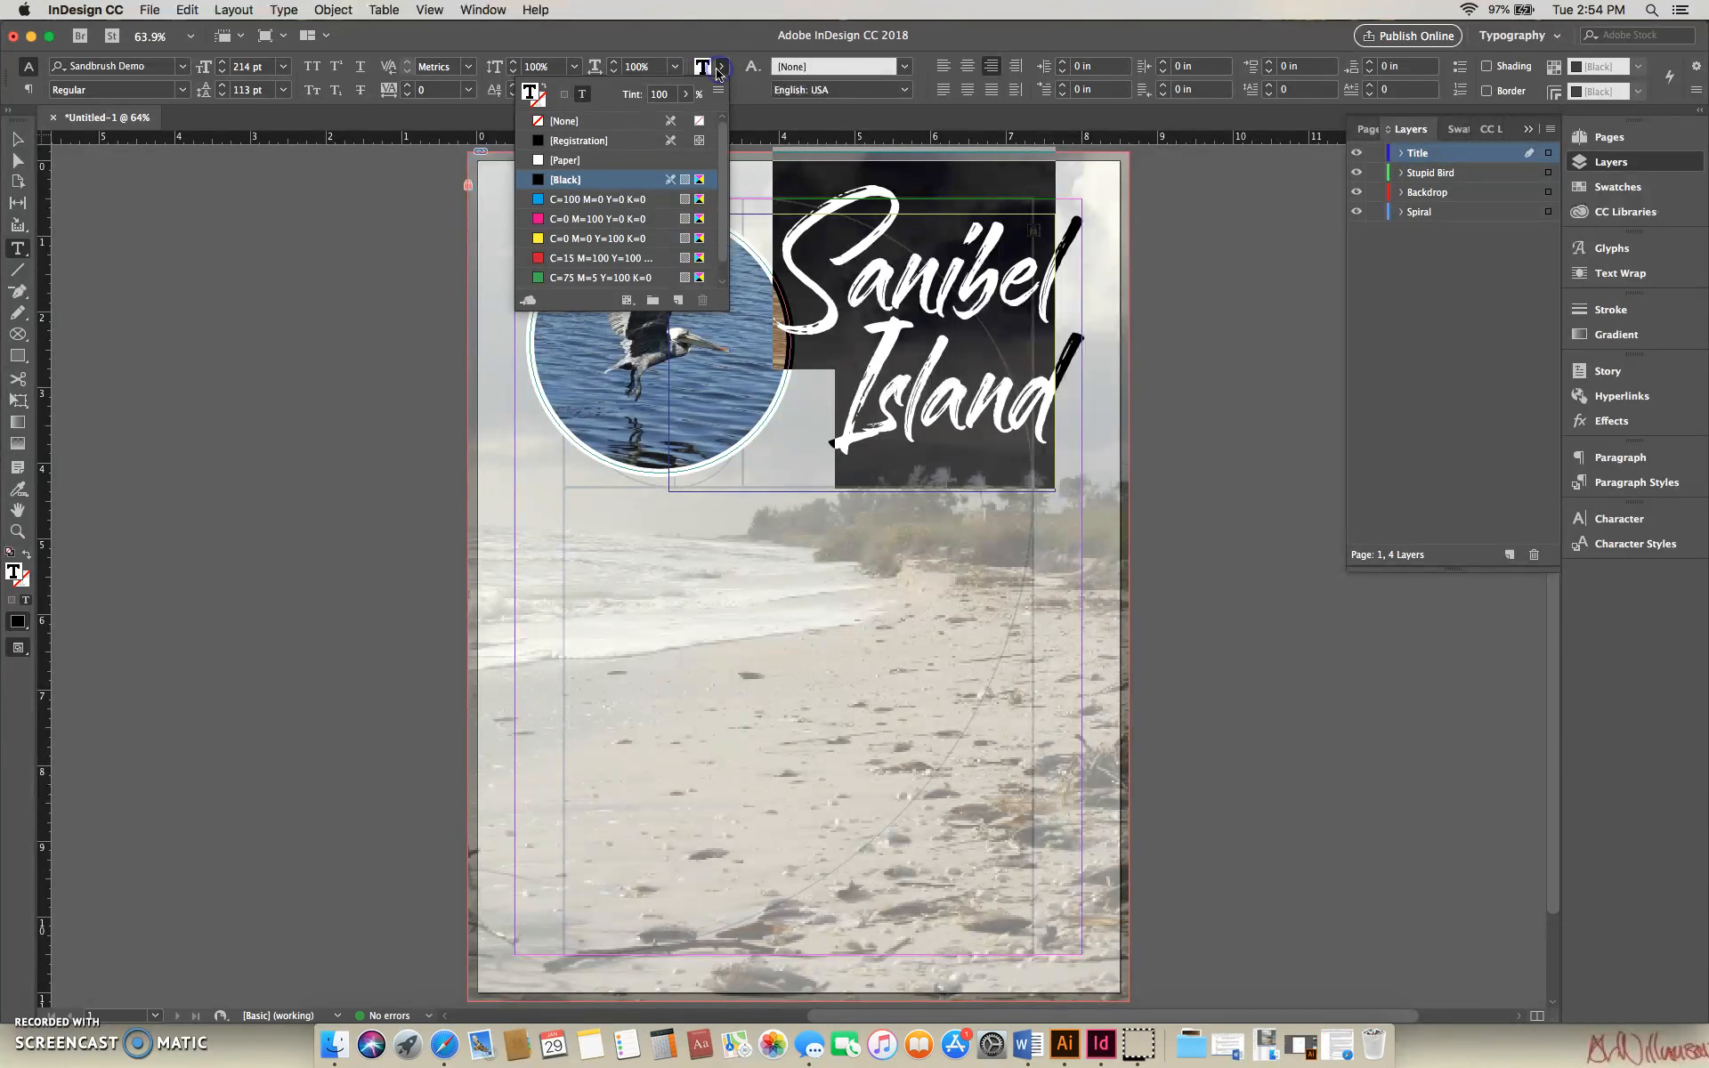
pyautogui.click(549, 160)
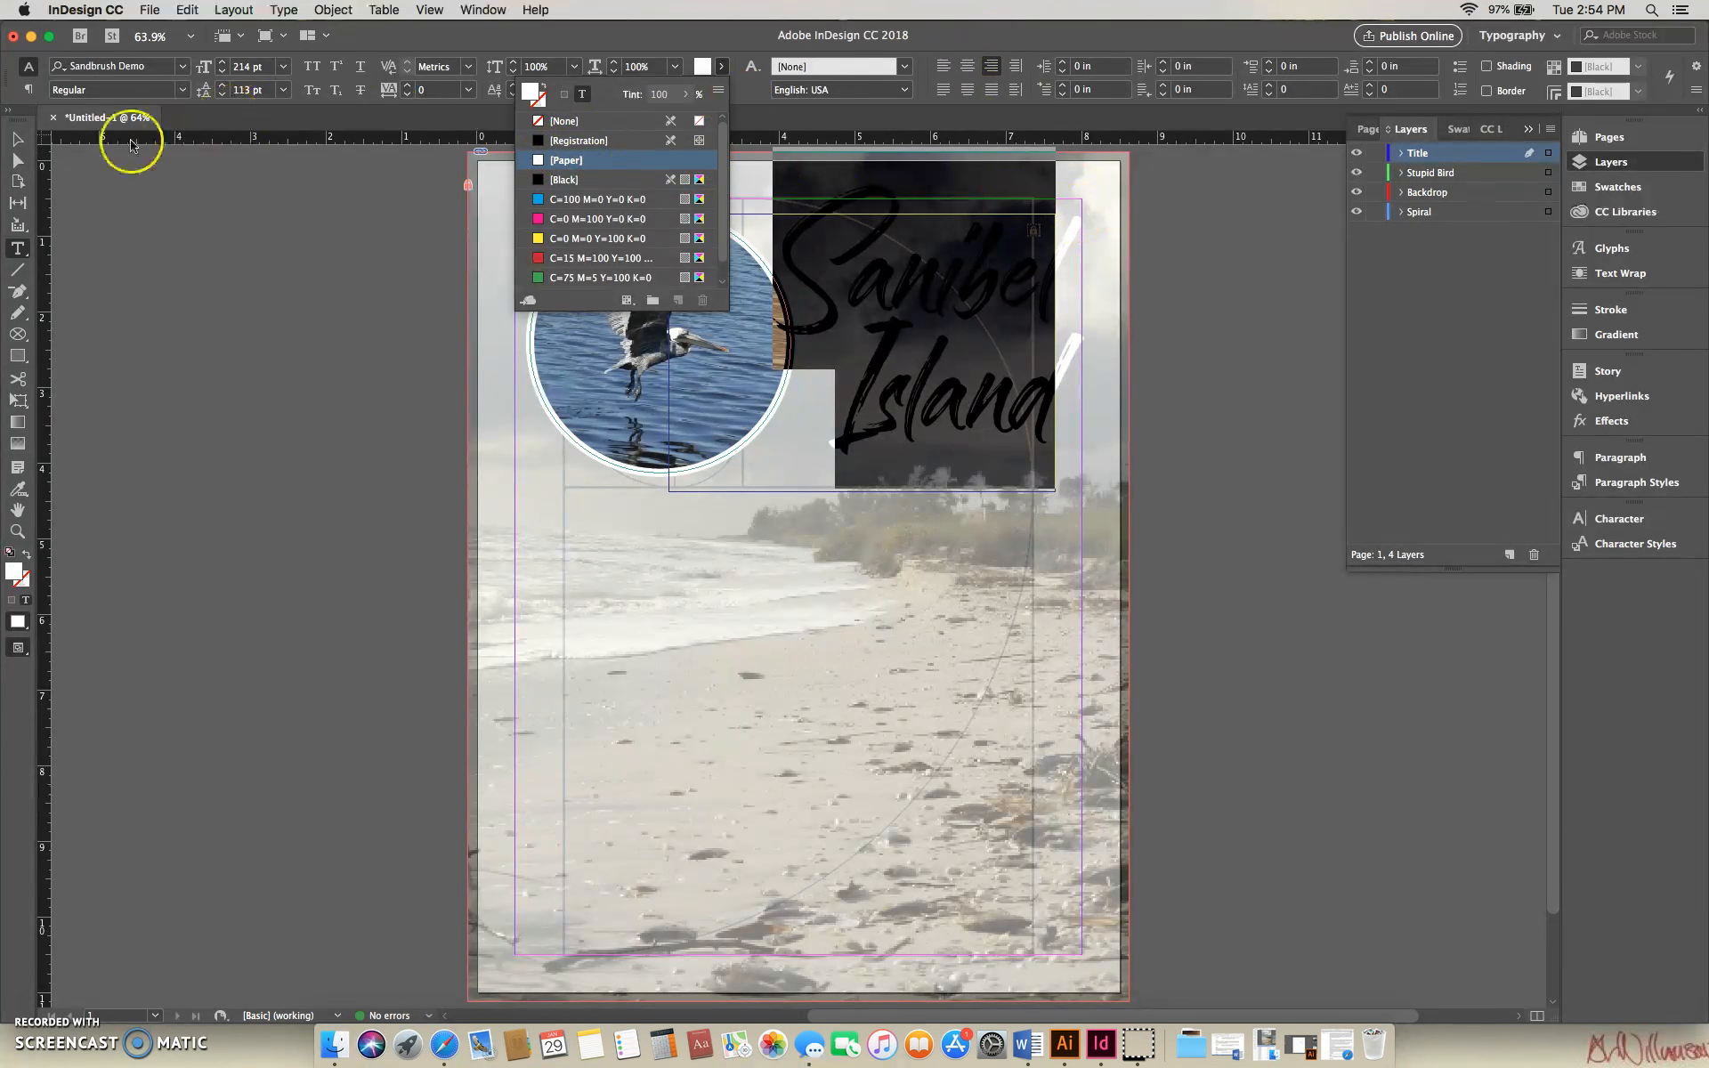
# - Select the title frame, enable a Drop Shadow effect on the object and show the shadow's settings
pyautogui.click(20, 140)
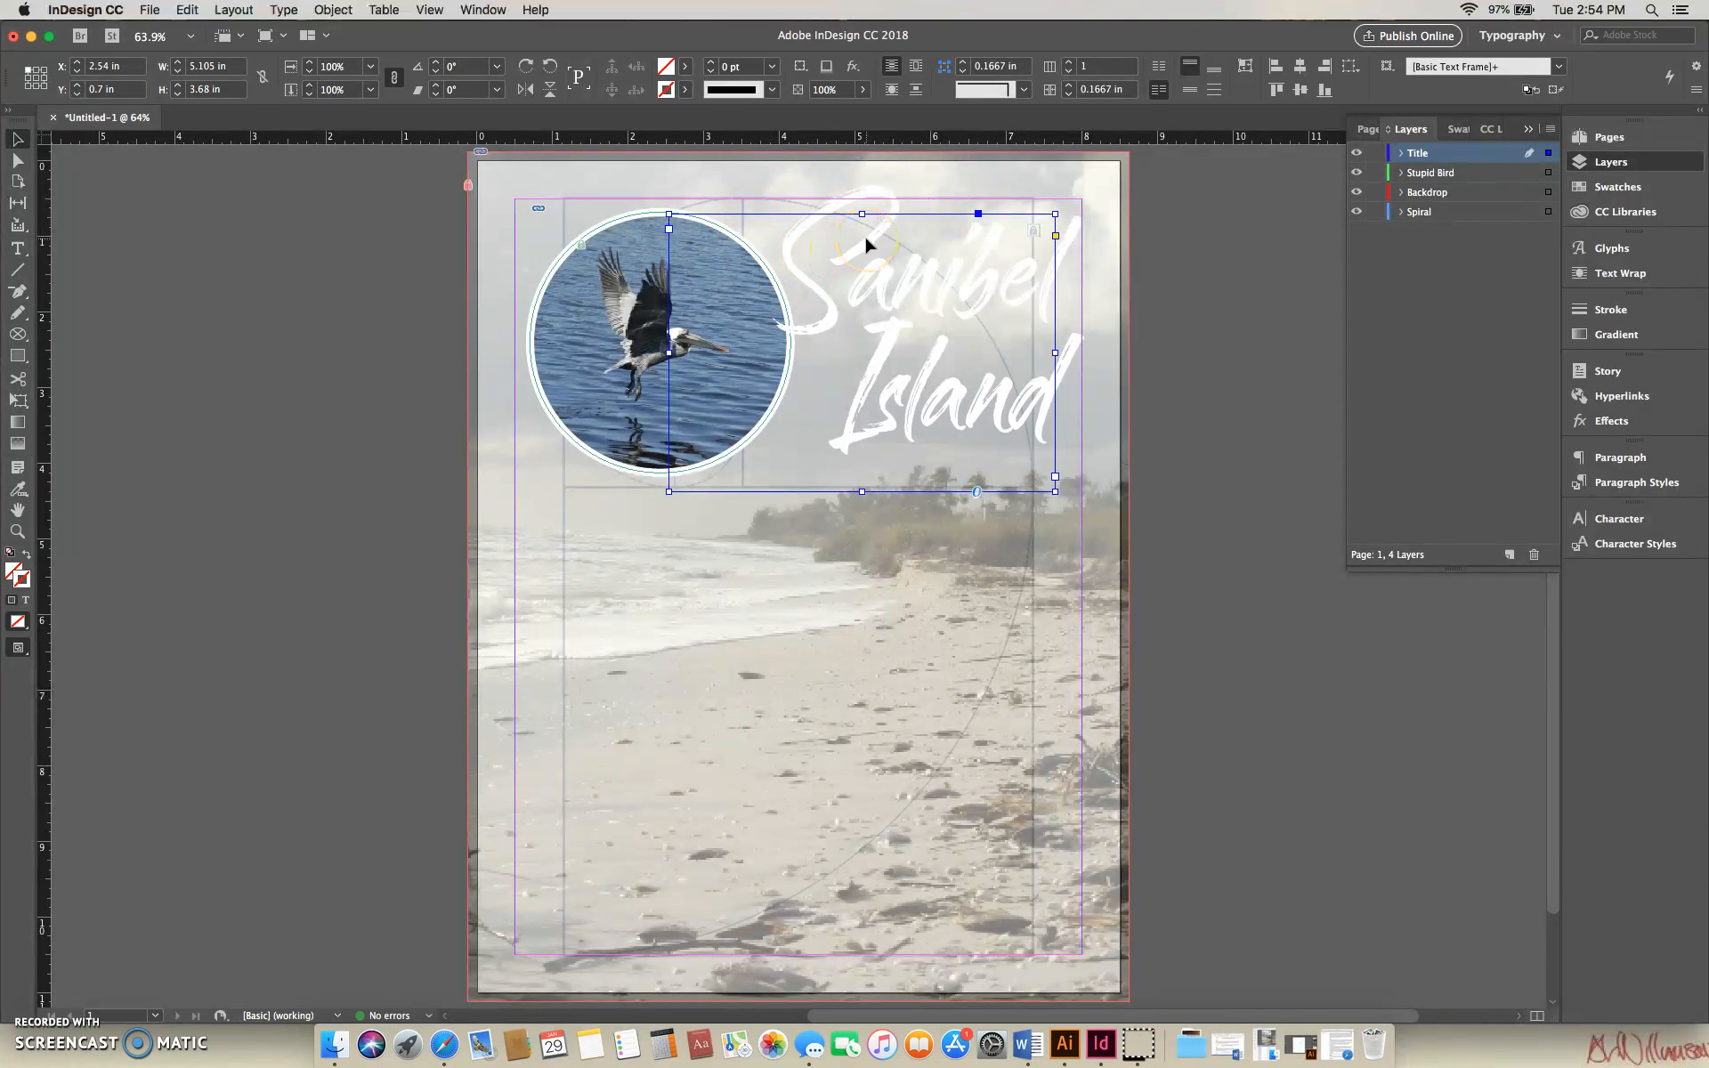
pyautogui.click(962, 293)
pyautogui.click(1613, 422)
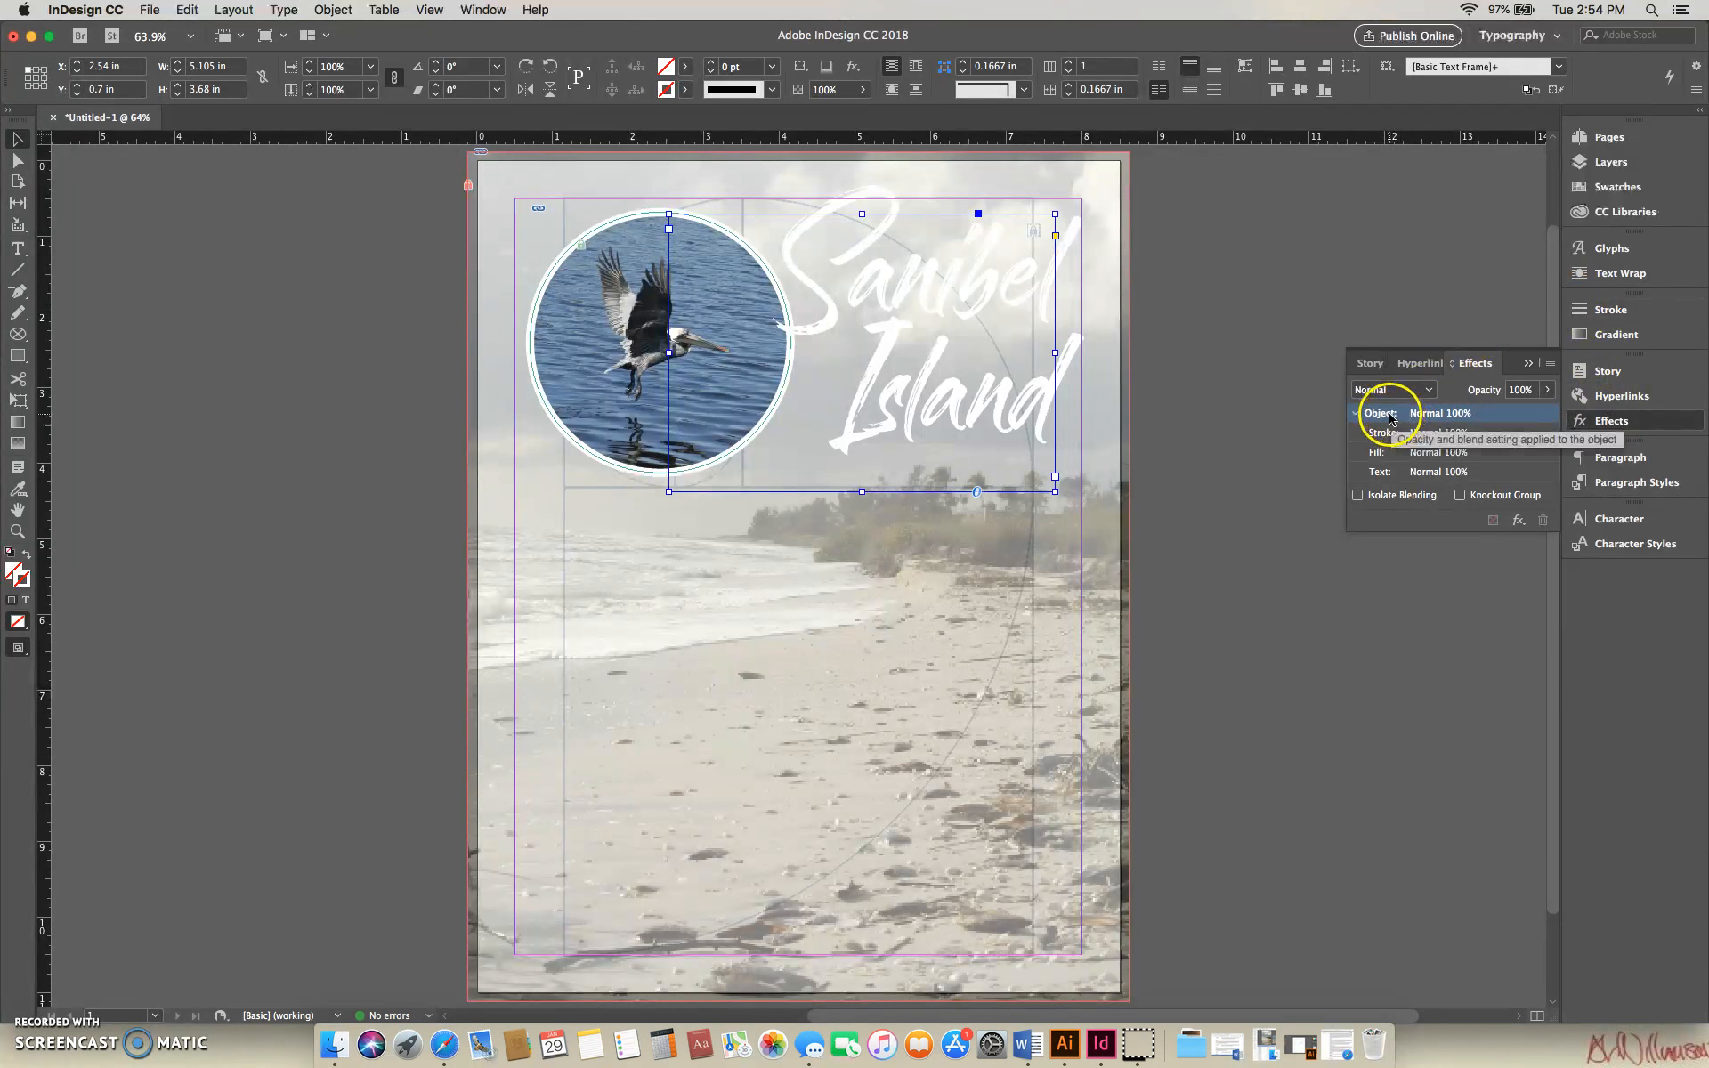
pyautogui.click(1356, 414)
pyautogui.click(1357, 415)
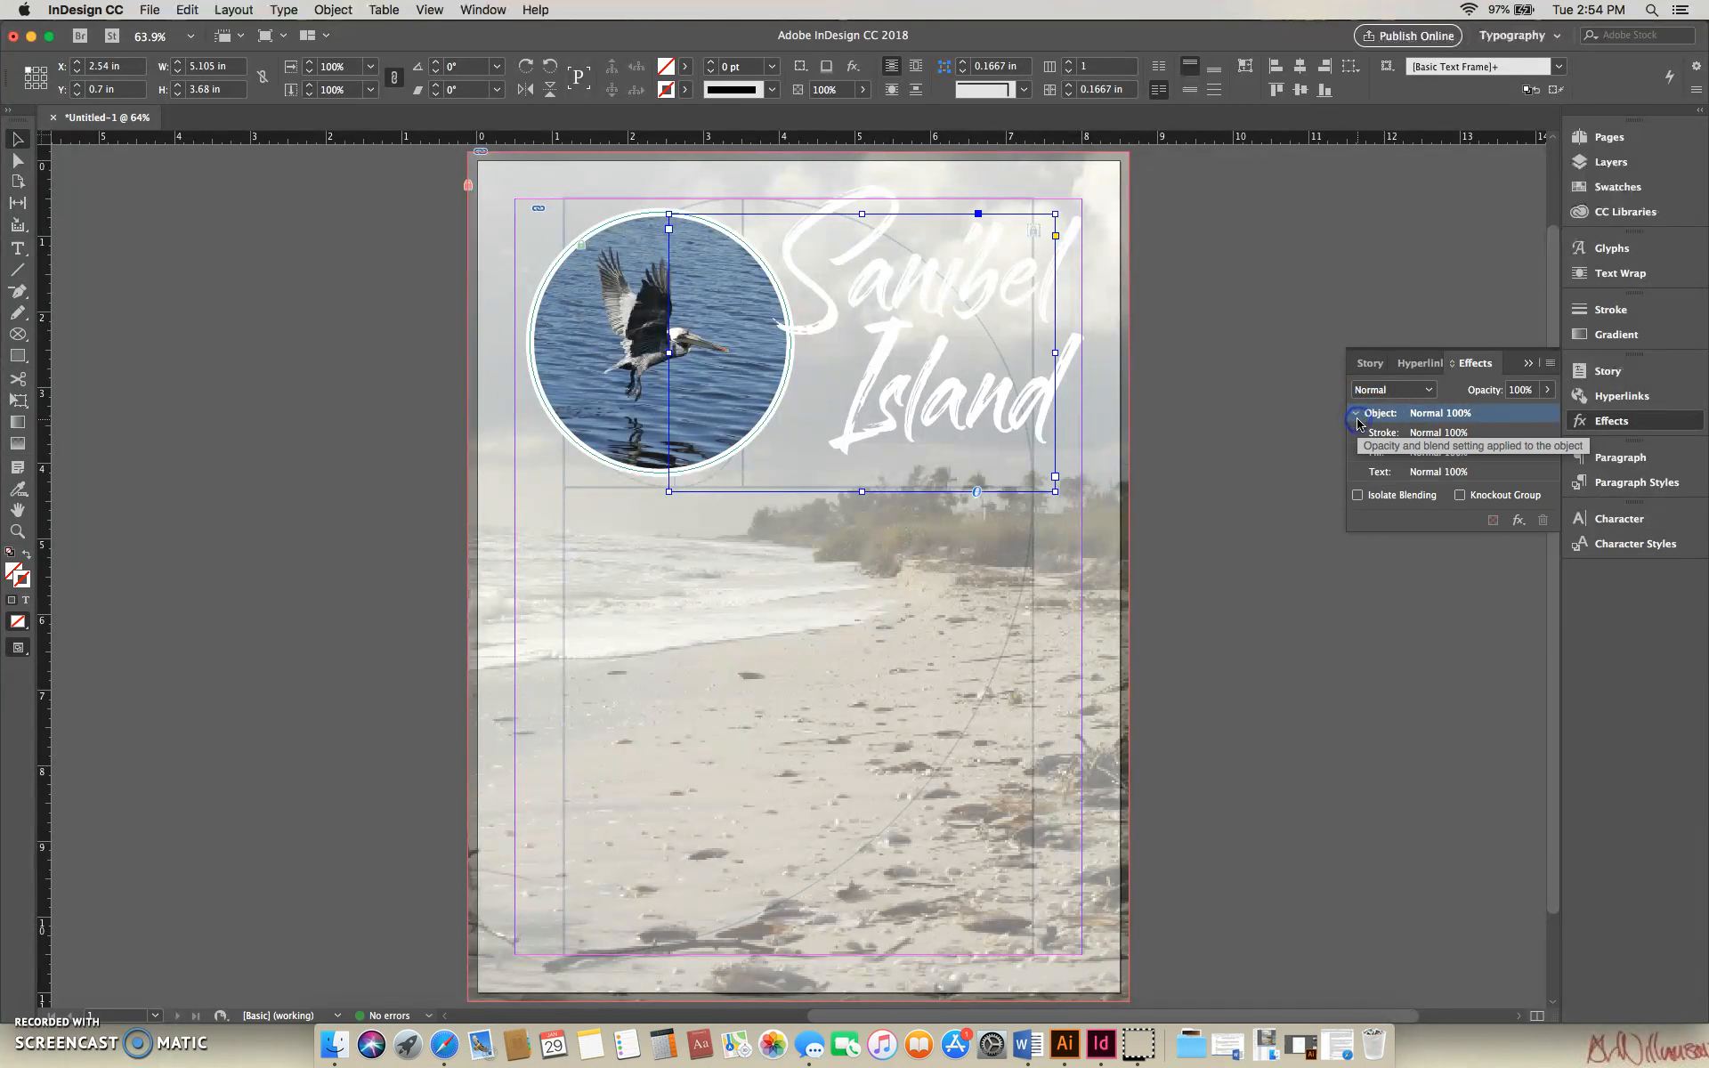
pyautogui.doubleClick(1391, 418)
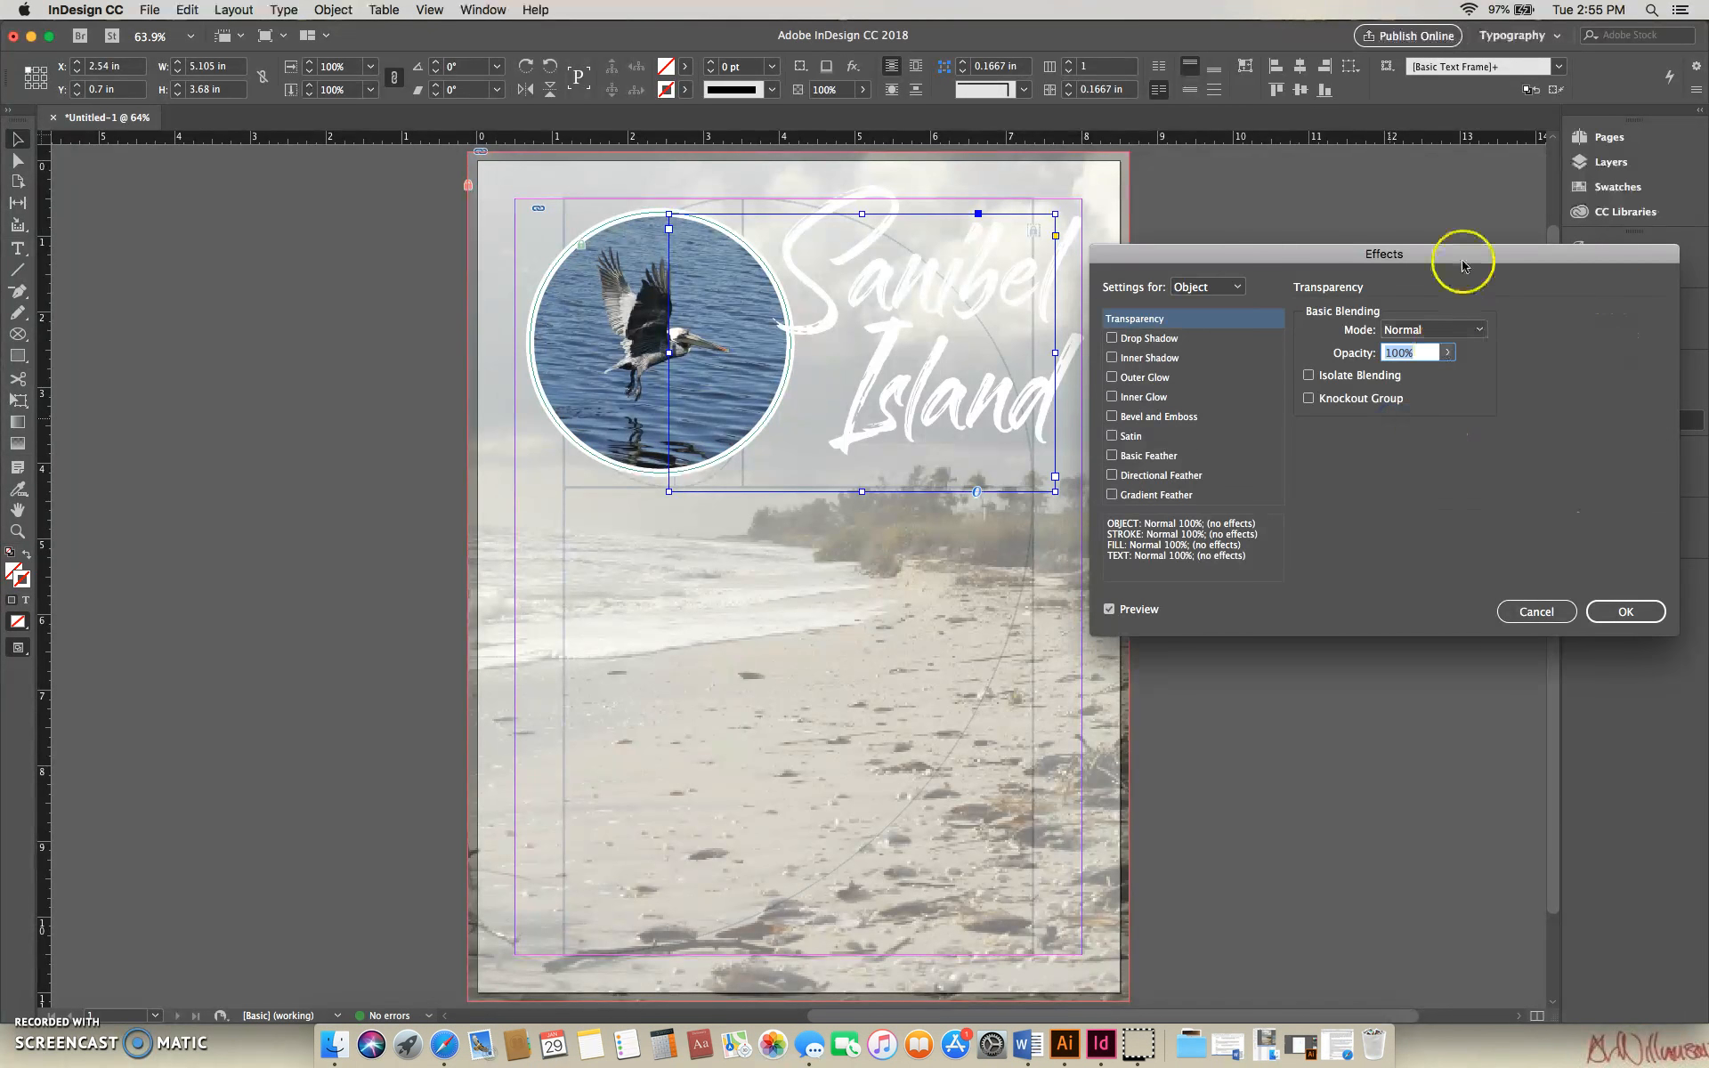
pyautogui.moveTo(1461, 249); pyautogui.dragTo(1478, 210)
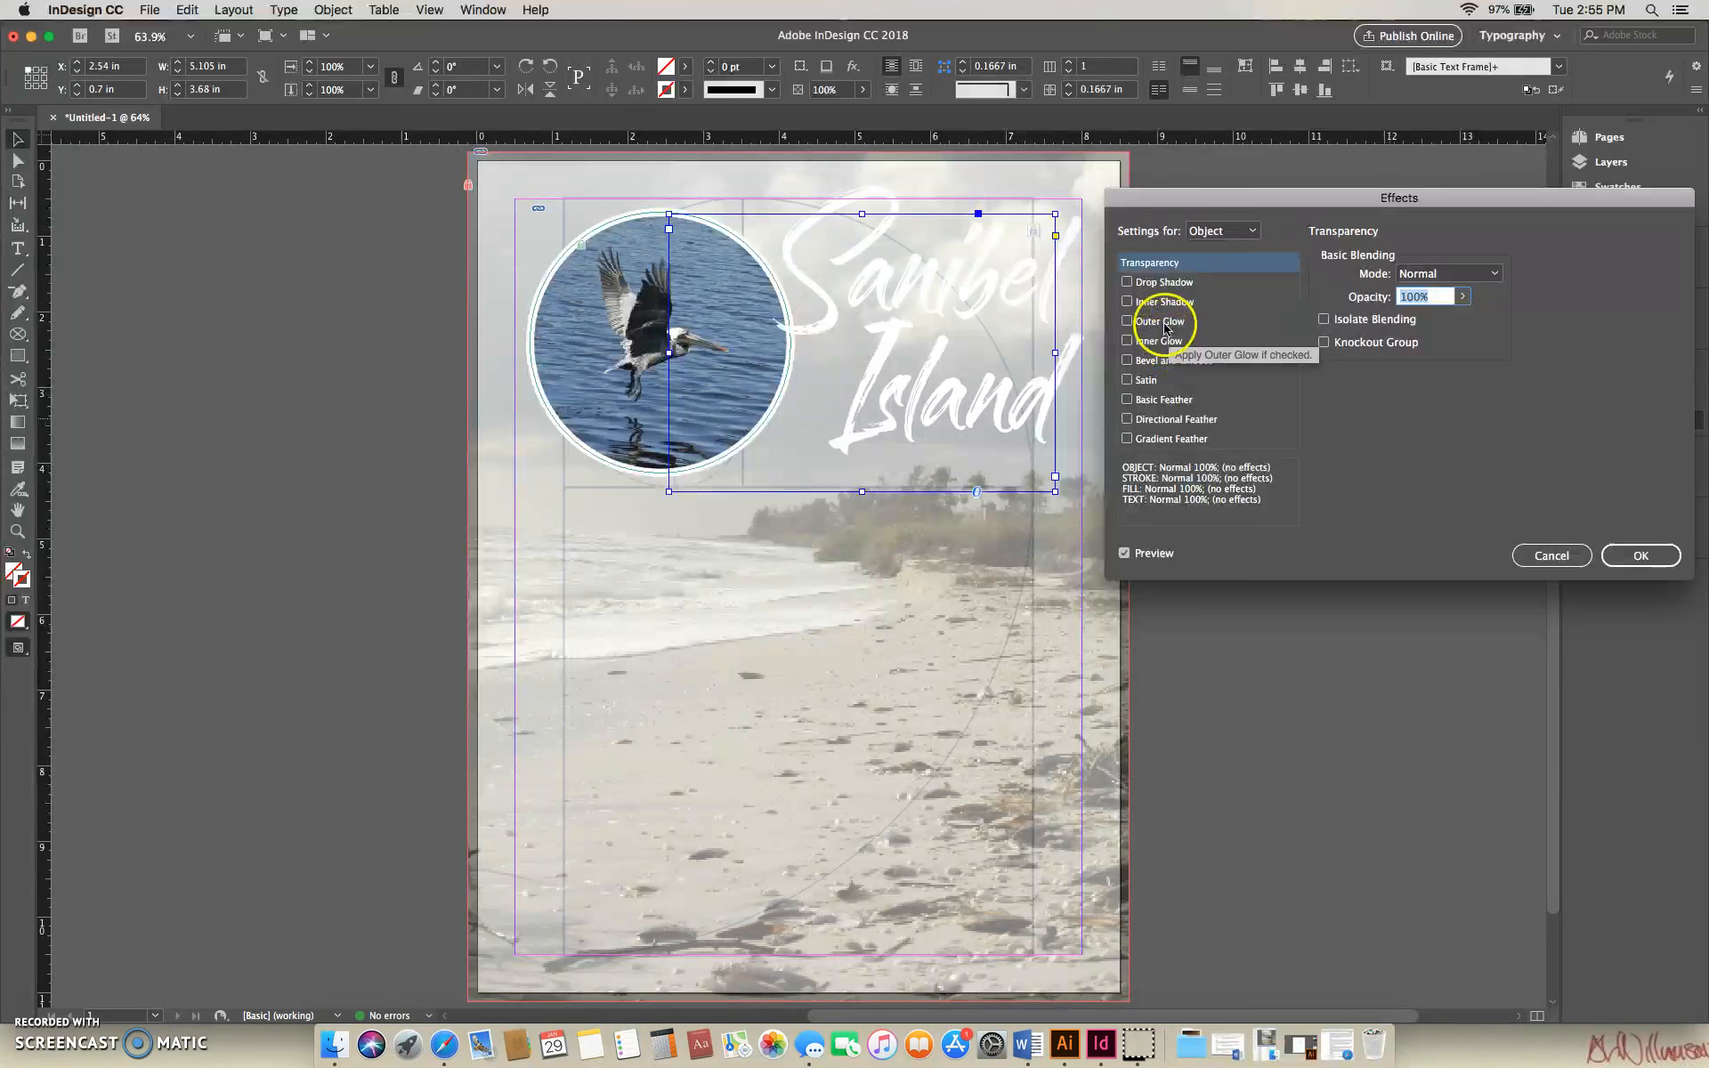
pyautogui.click(1127, 283)
pyautogui.click(1215, 281)
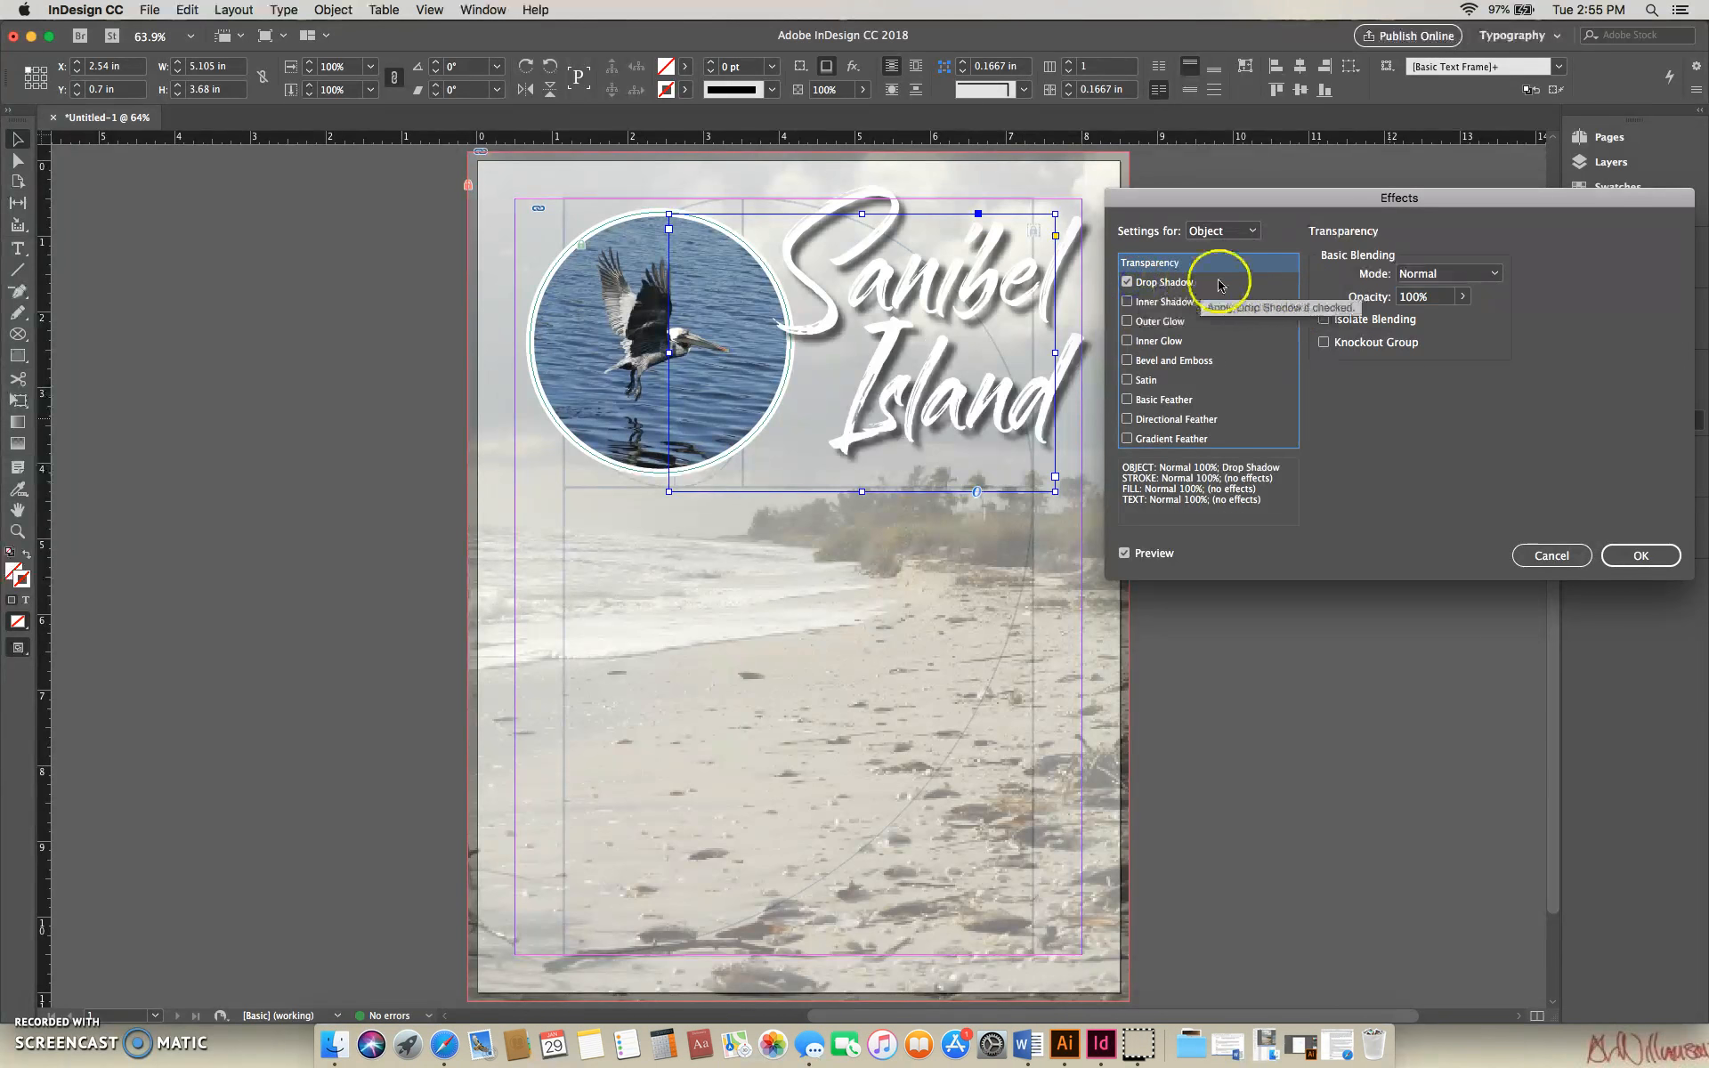
pyautogui.click(1333, 276)
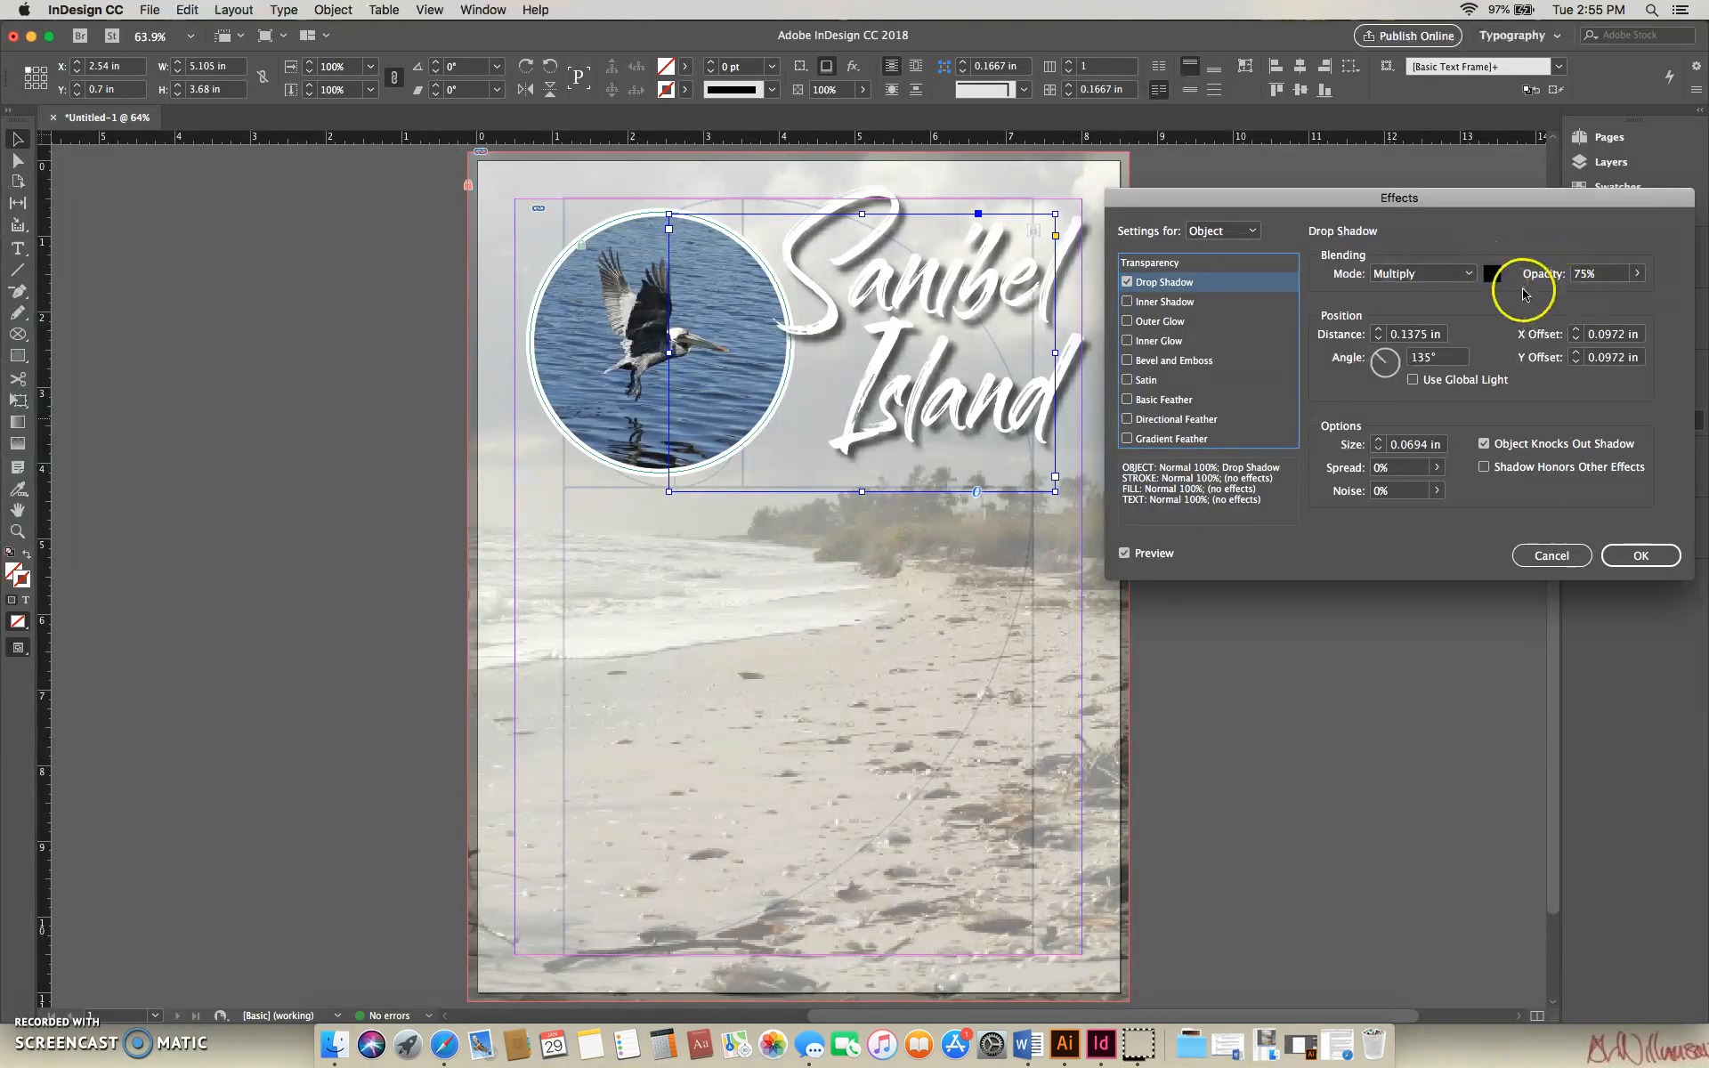
# - Try smaller and larger distances for the title's drop shadow and settle on 0.125 in
pyautogui.click(1378, 341)
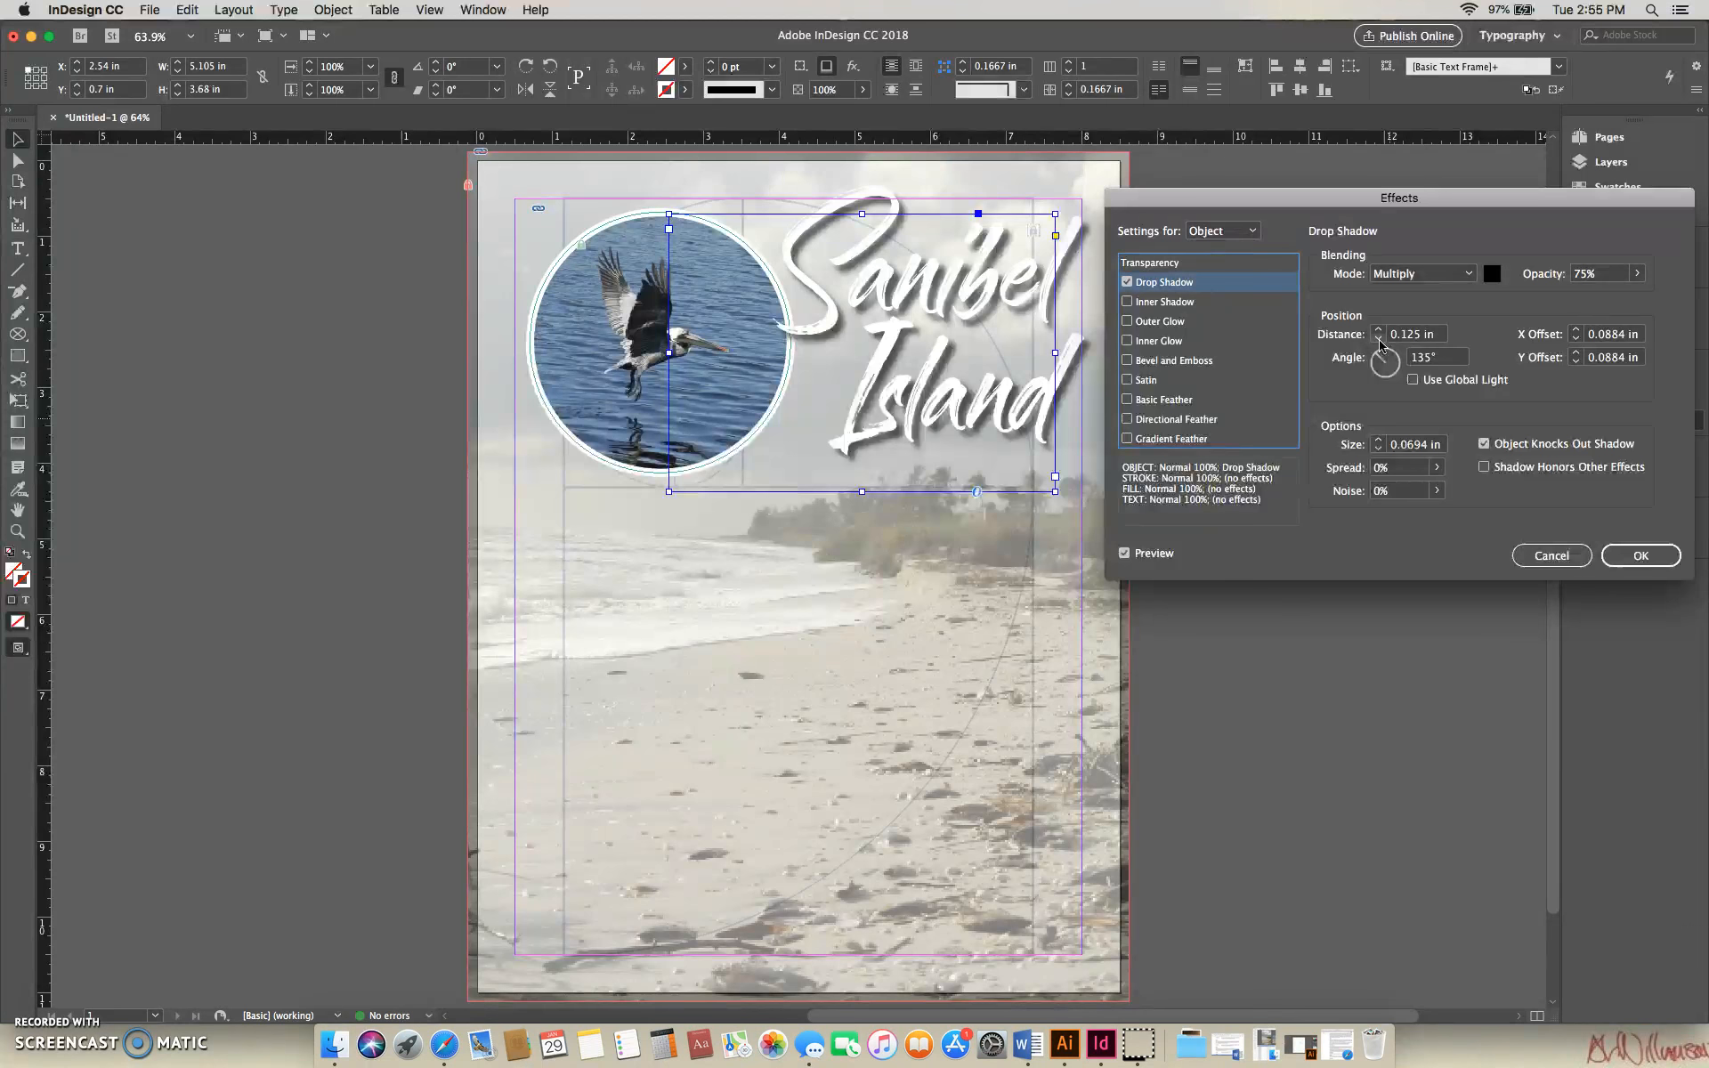
pyautogui.click(1379, 340)
pyautogui.click(1617, 357)
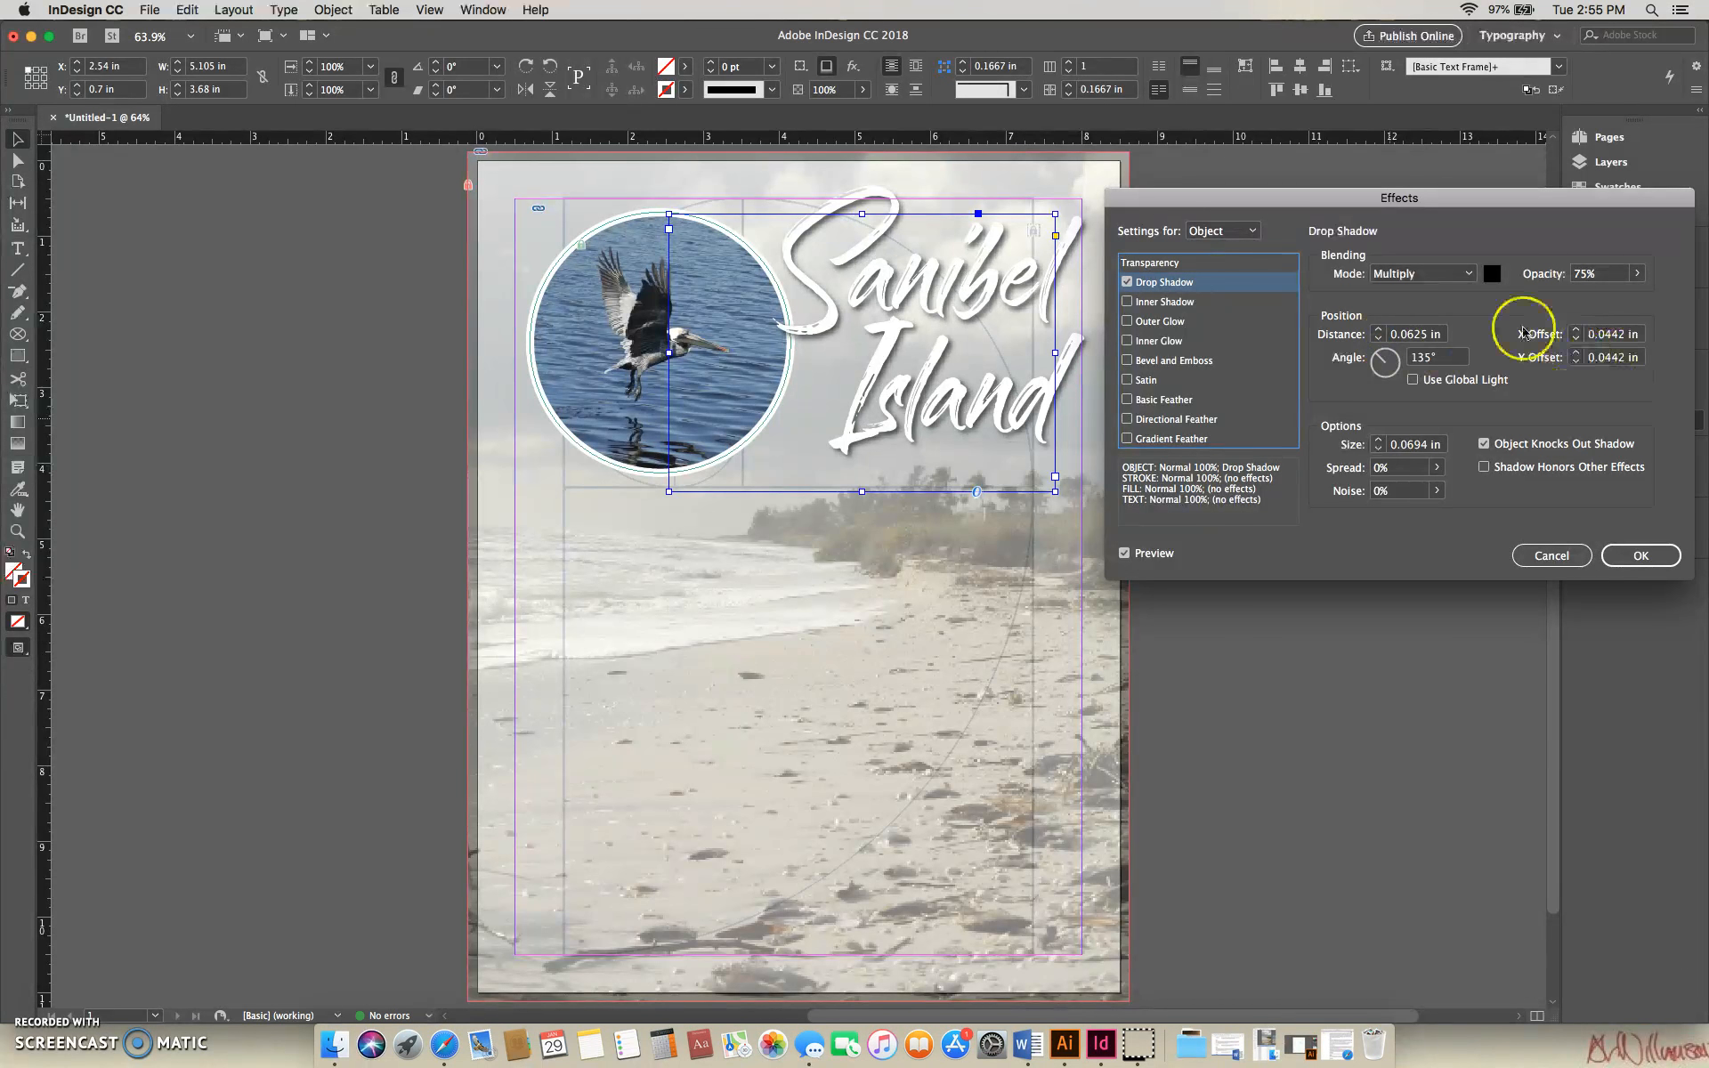
pyautogui.click(1379, 330)
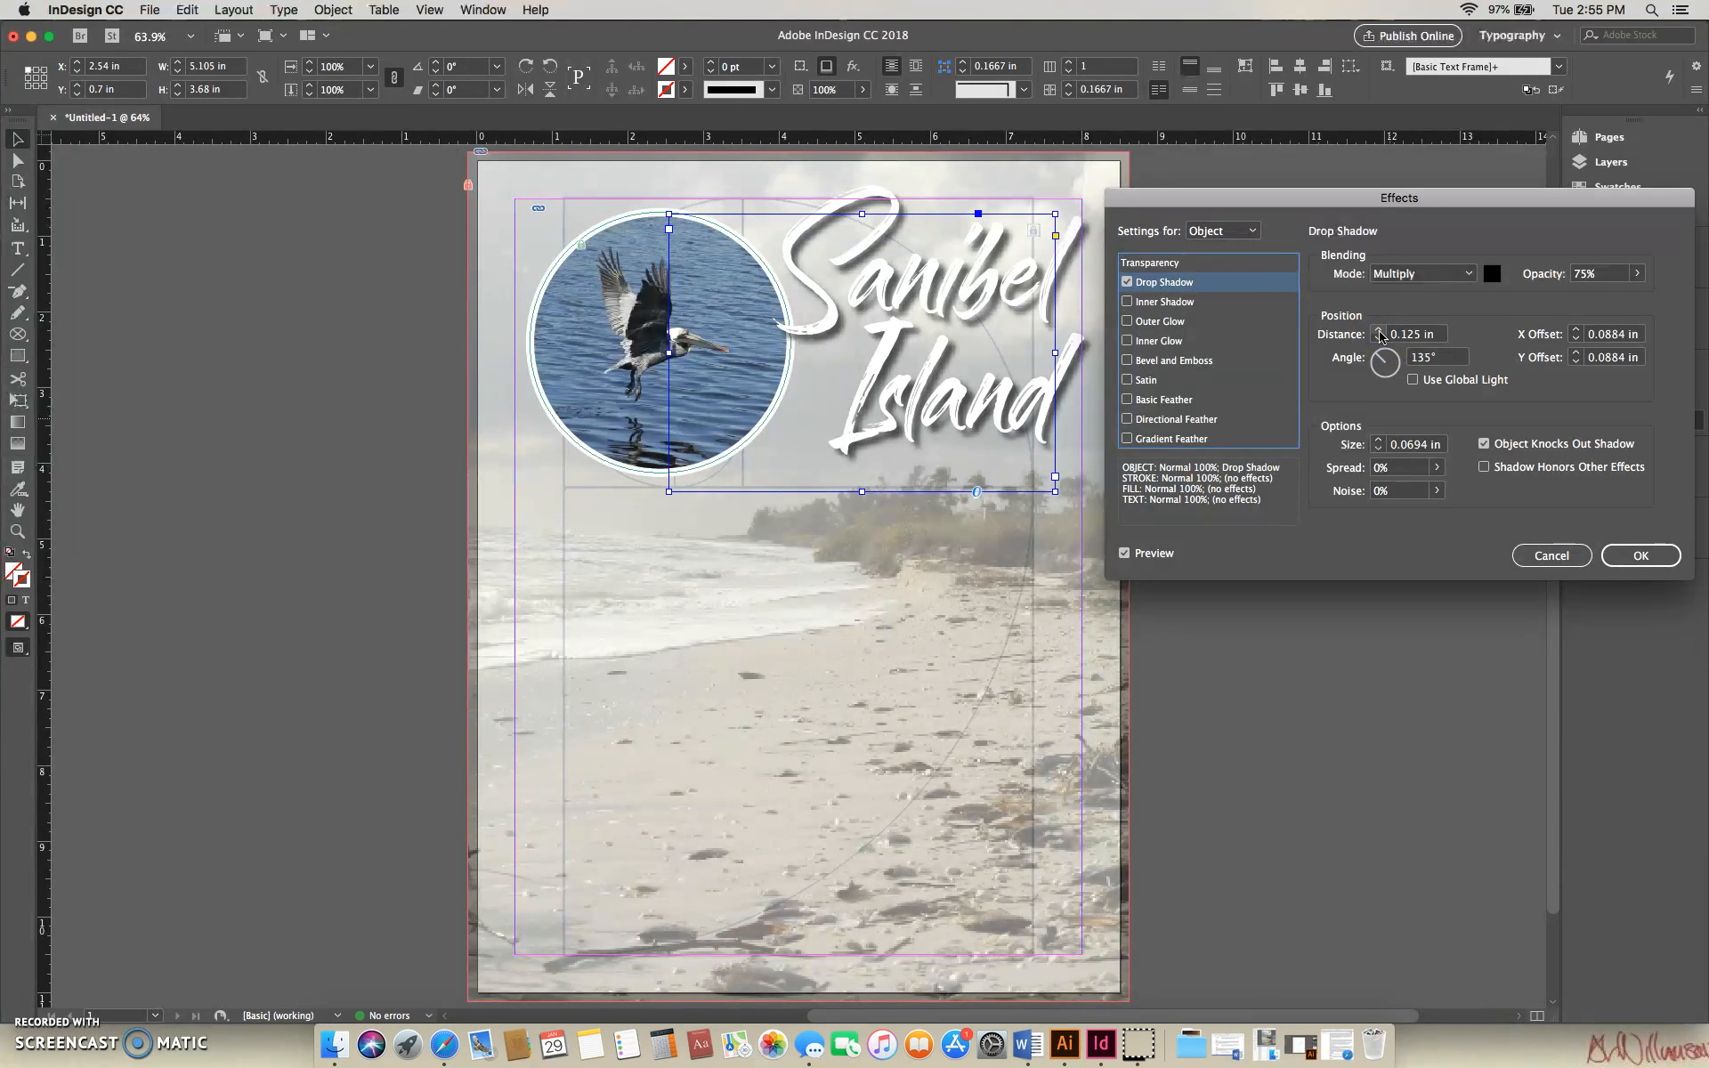
pyautogui.click(1379, 331)
pyautogui.click(1379, 331)
pyautogui.click(1379, 330)
pyautogui.click(1379, 330)
pyautogui.click(1379, 331)
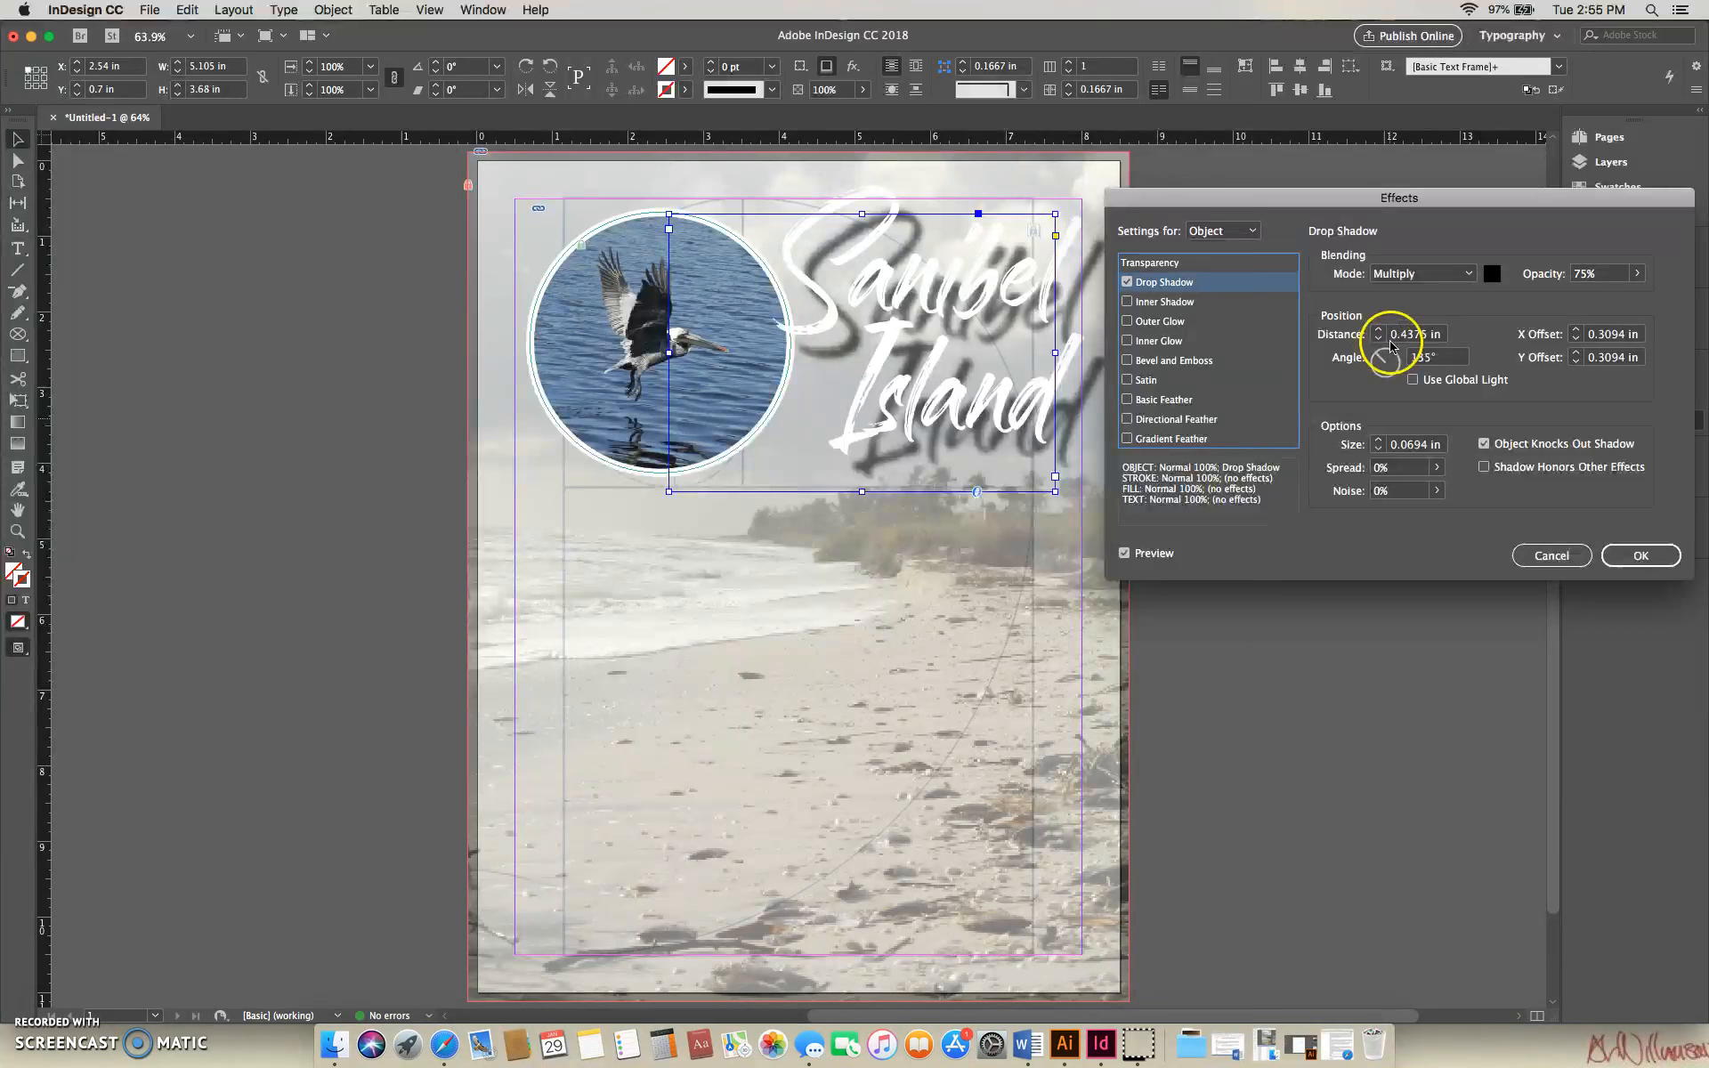
pyautogui.click(1378, 341)
pyautogui.click(1378, 340)
pyautogui.click(1378, 340)
pyautogui.click(1378, 340)
pyautogui.click(1378, 340)
pyautogui.click(1378, 340)
pyautogui.click(1378, 340)
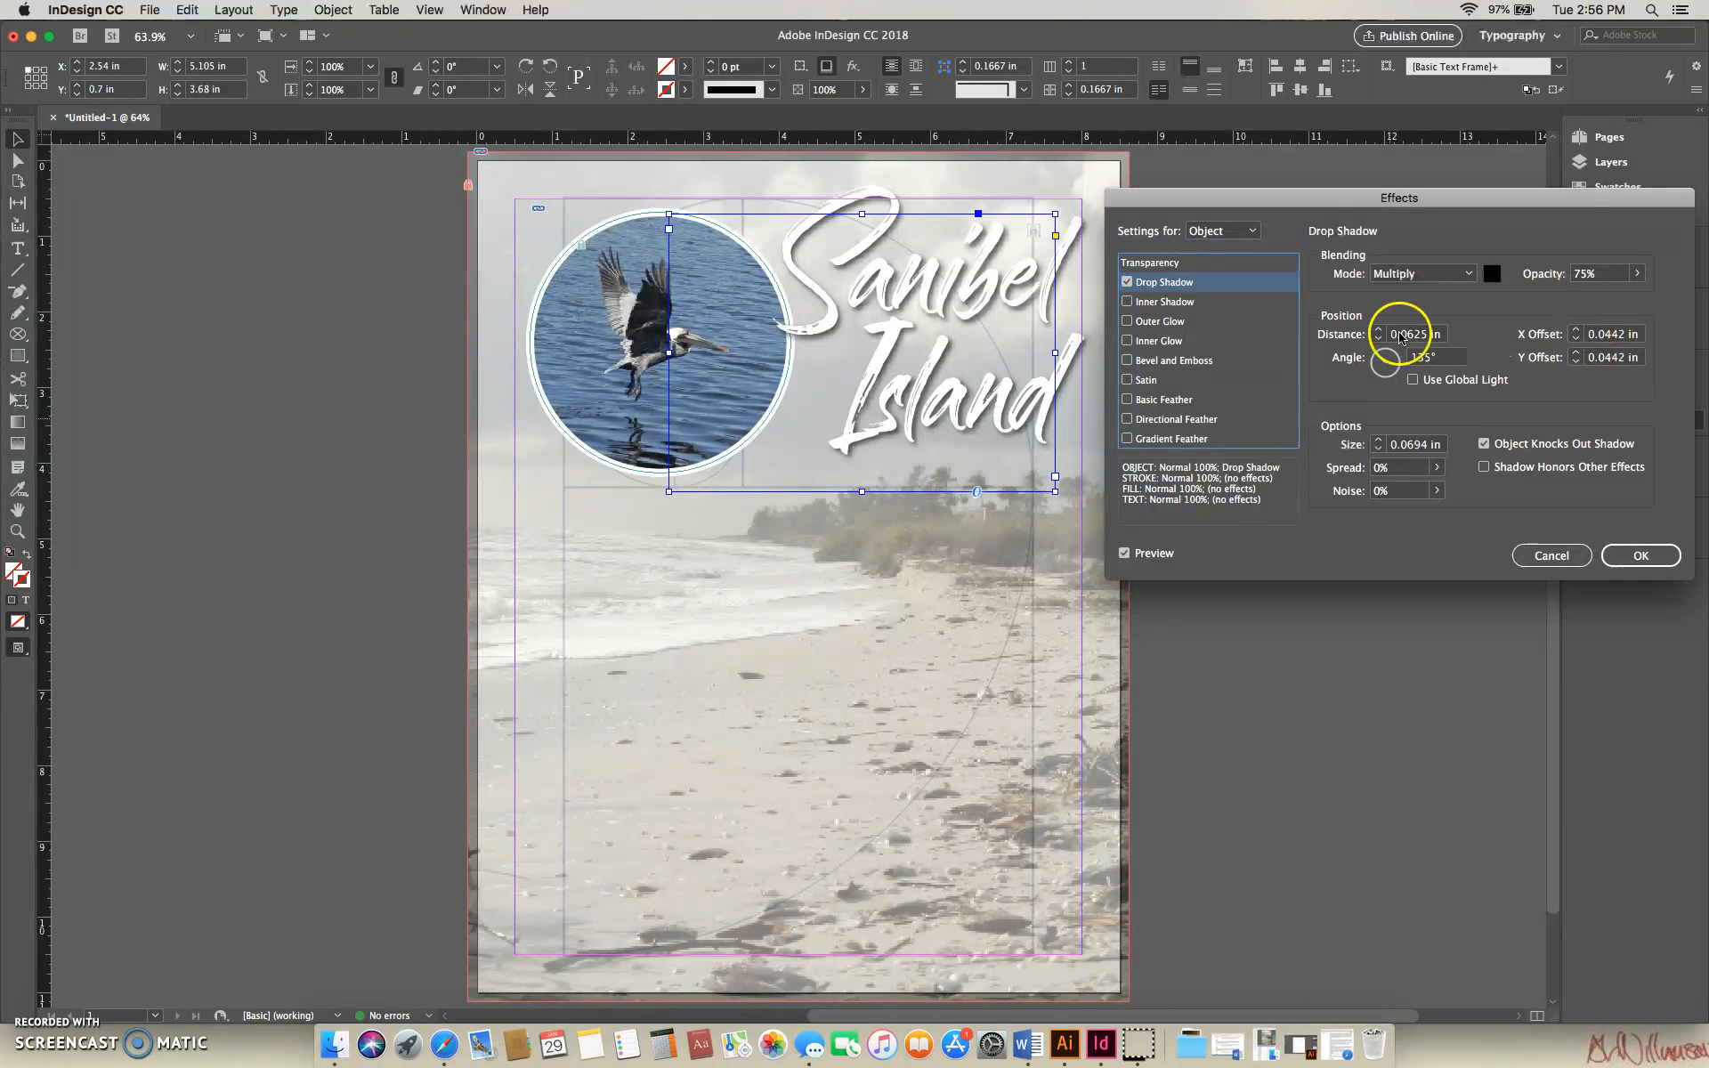
pyautogui.click(1378, 328)
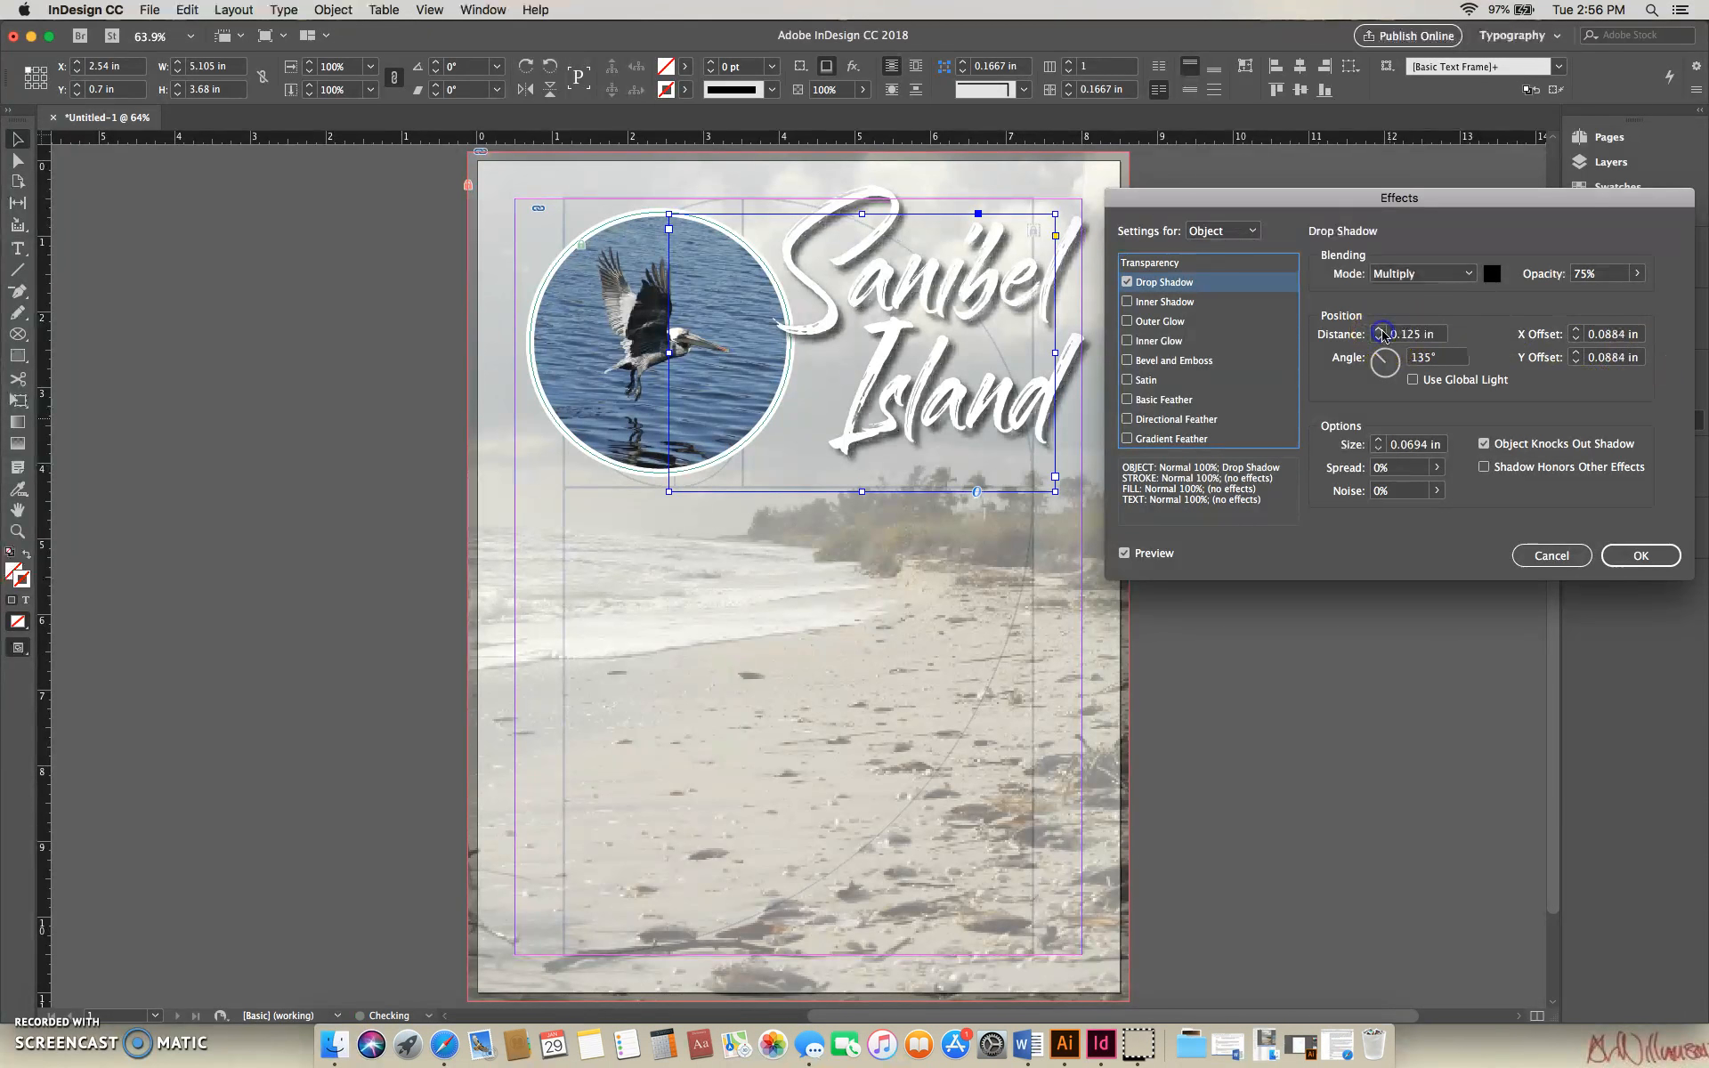
# - Try the title's drop shadow at 100% opacity and return it to 75%
pyautogui.click(1638, 274)
pyautogui.moveTo(1622, 297); pyautogui.dragTo(1651, 299)
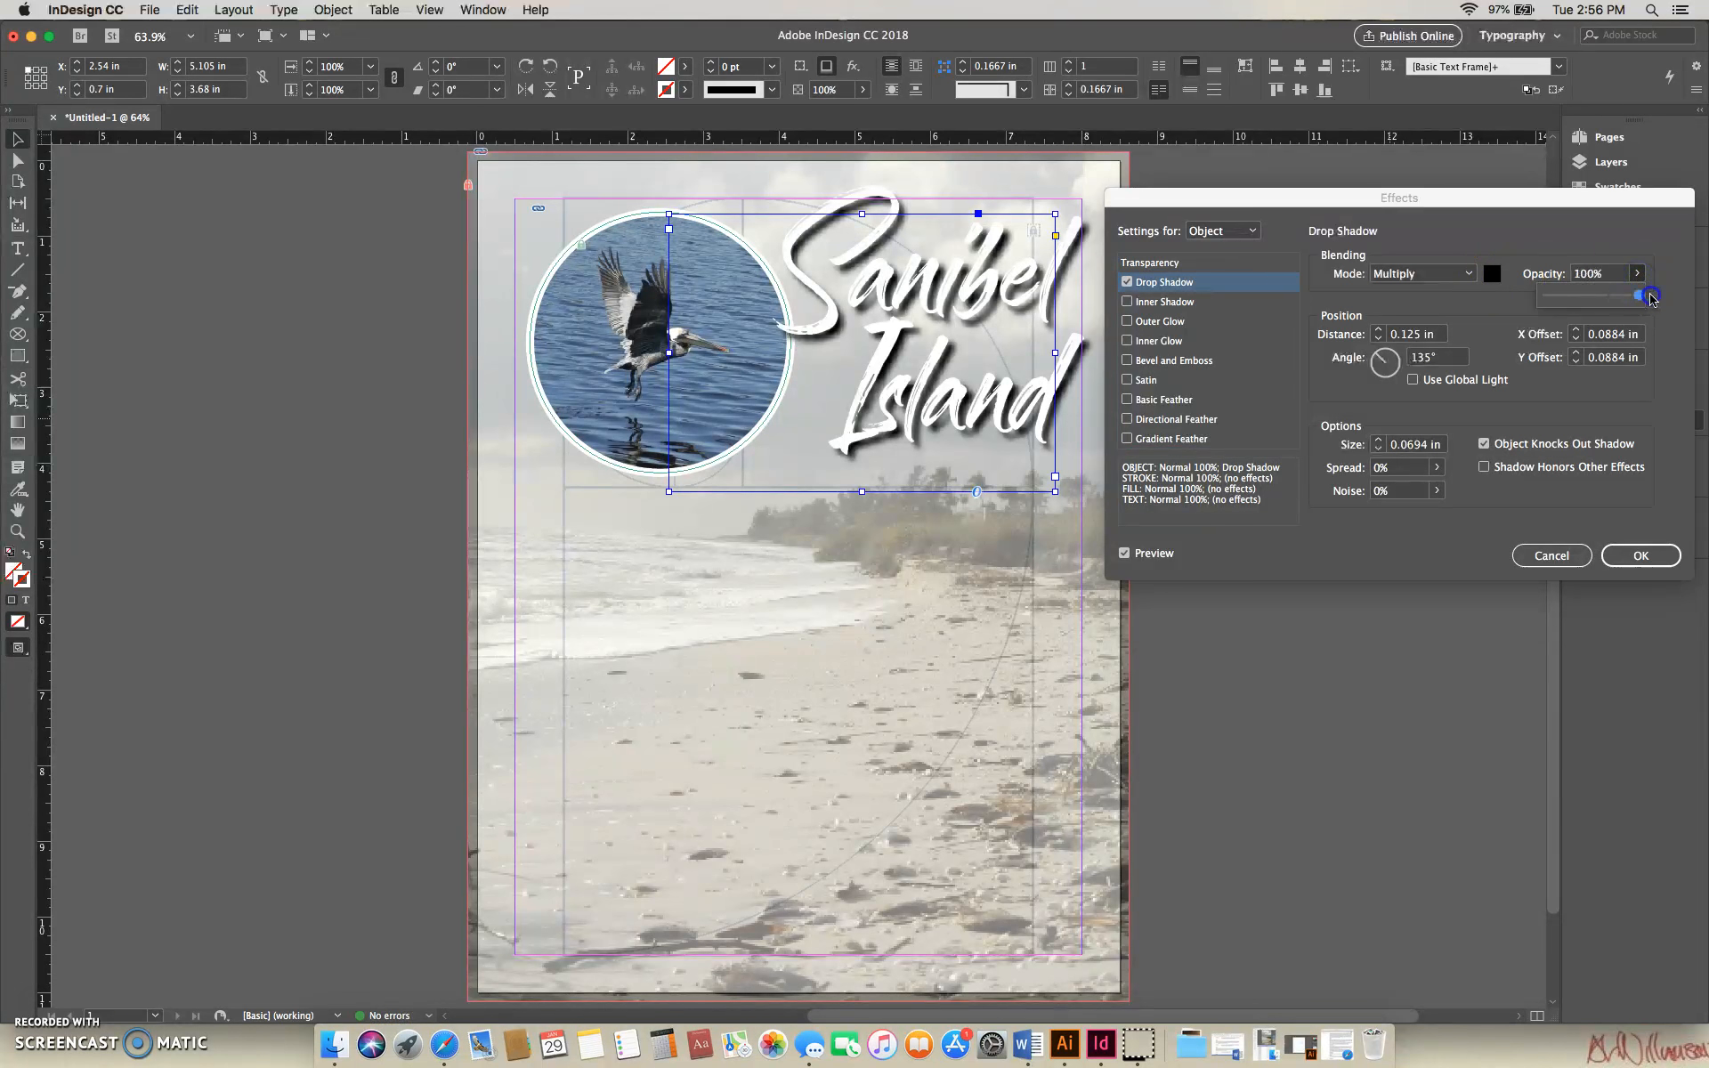
pyautogui.moveTo(1644, 299)
pyautogui.mouseDown()
pyautogui.moveTo(1589, 299)
pyautogui.moveTo(1651, 301)
pyautogui.moveTo(1624, 301)
pyautogui.mouseUp()
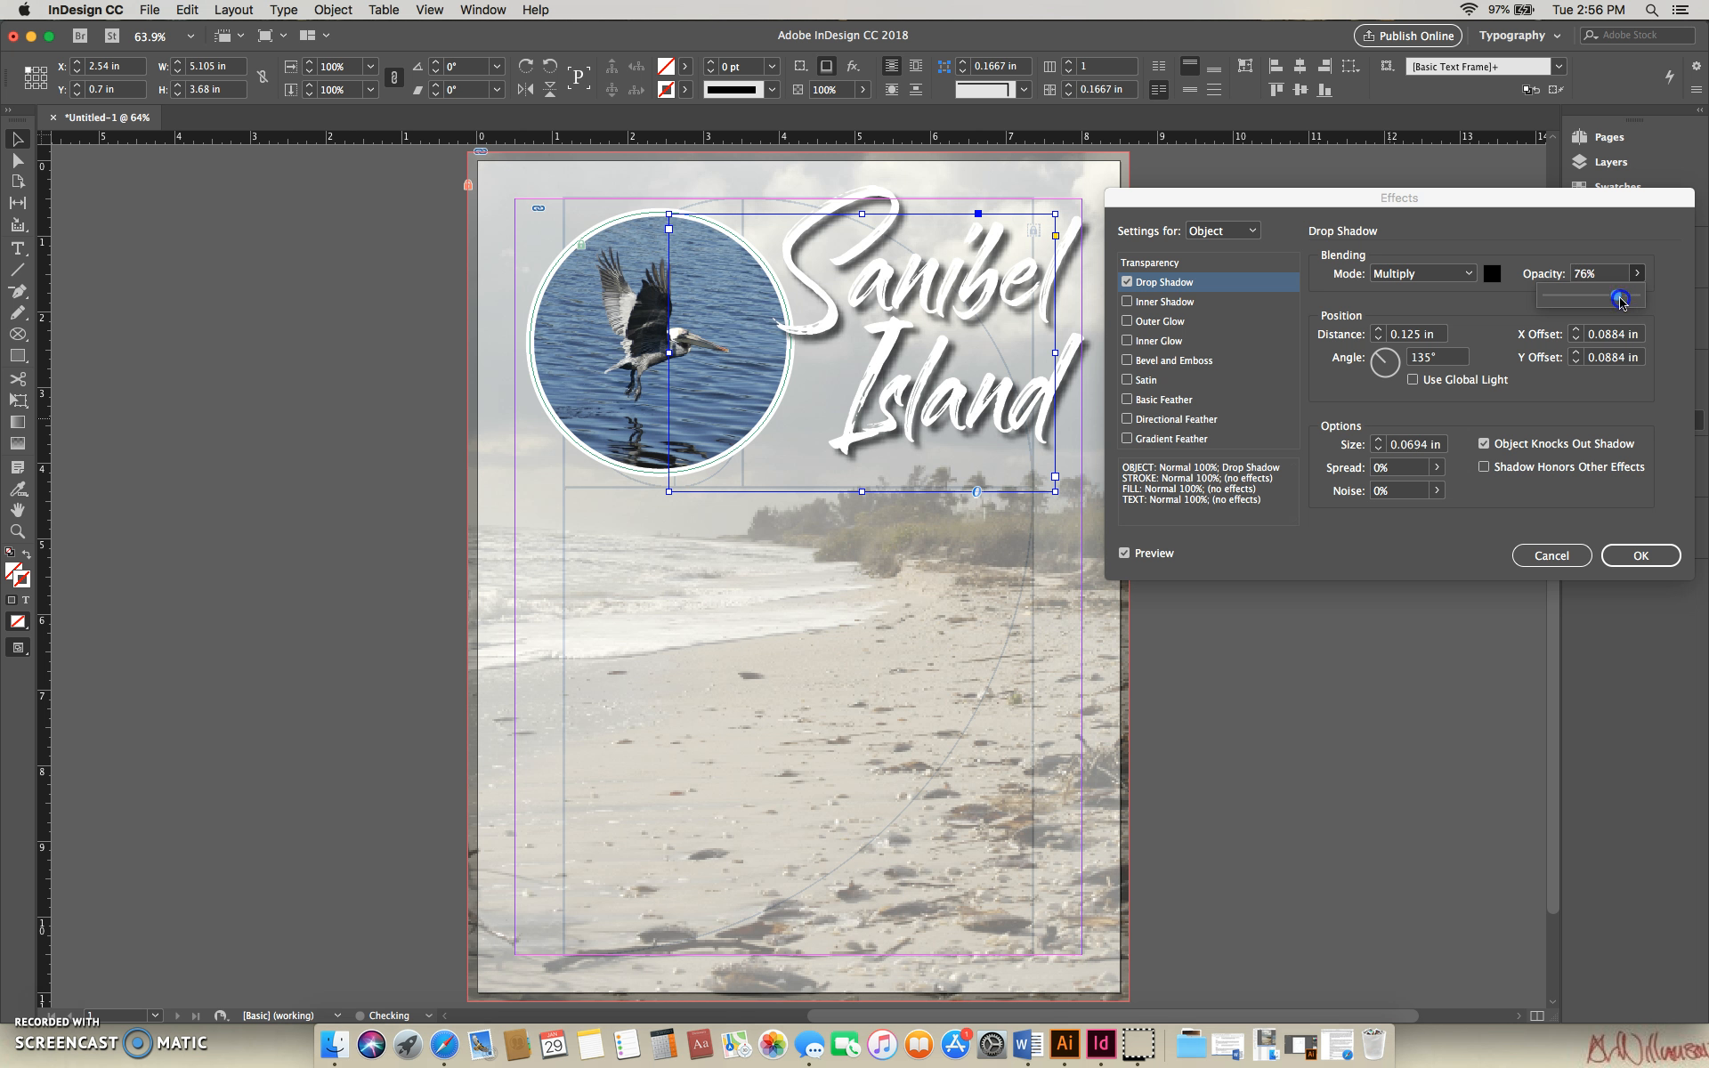
pyautogui.click(1662, 310)
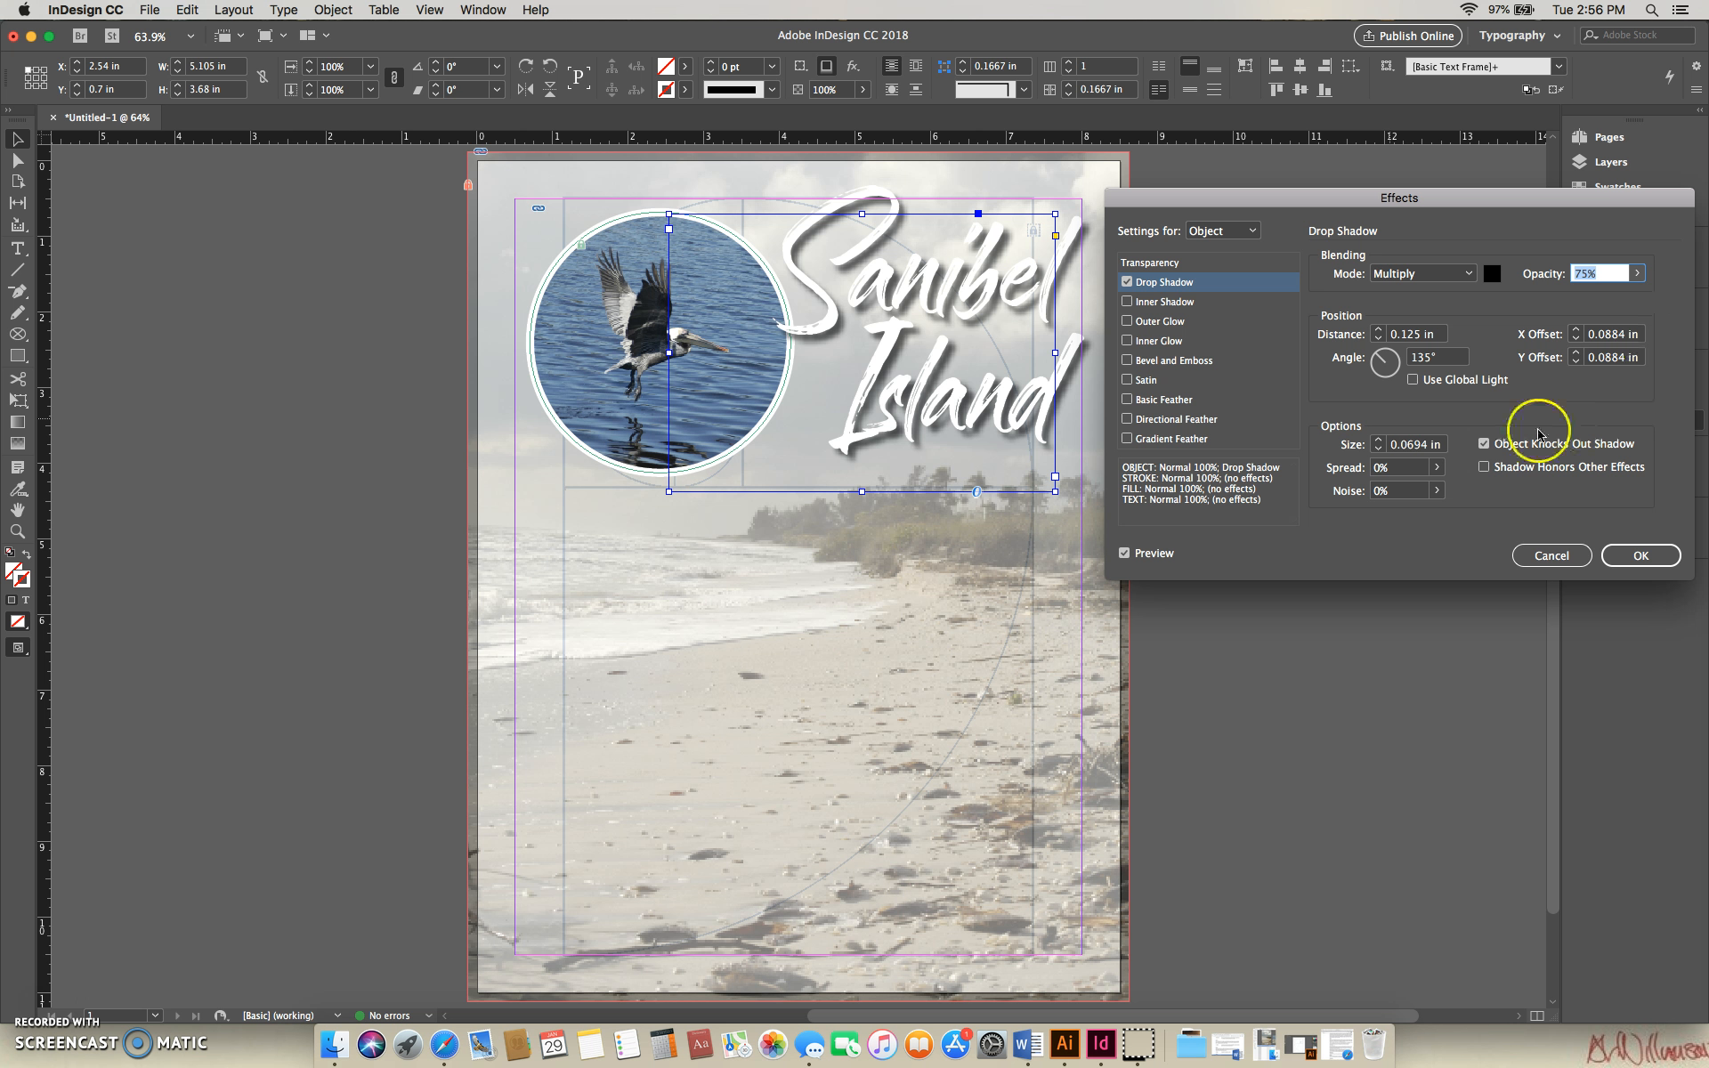
# - Try a softer drop shadow with a size of 0.25 in, and reduce the size to 0.0625 in
pyautogui.click(1379, 442)
pyautogui.click(1379, 443)
pyautogui.click(1379, 443)
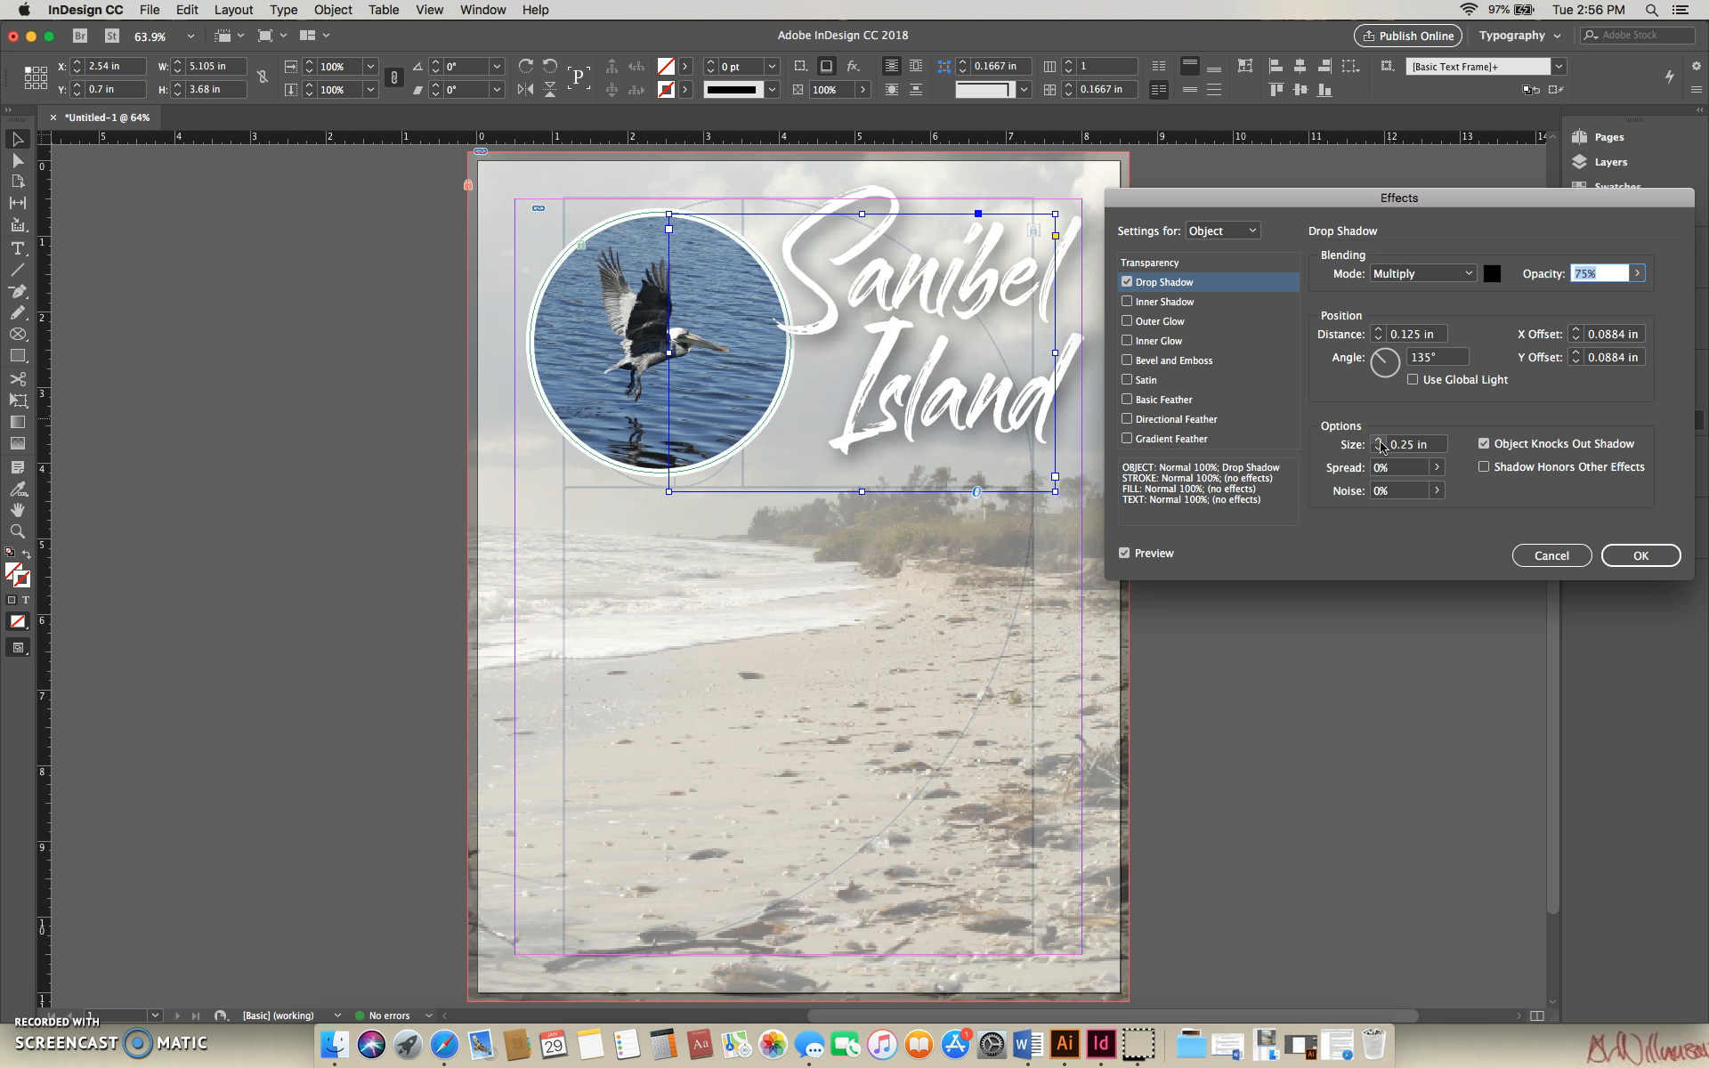
pyautogui.click(1378, 451)
pyautogui.click(1378, 451)
pyautogui.click(1378, 451)
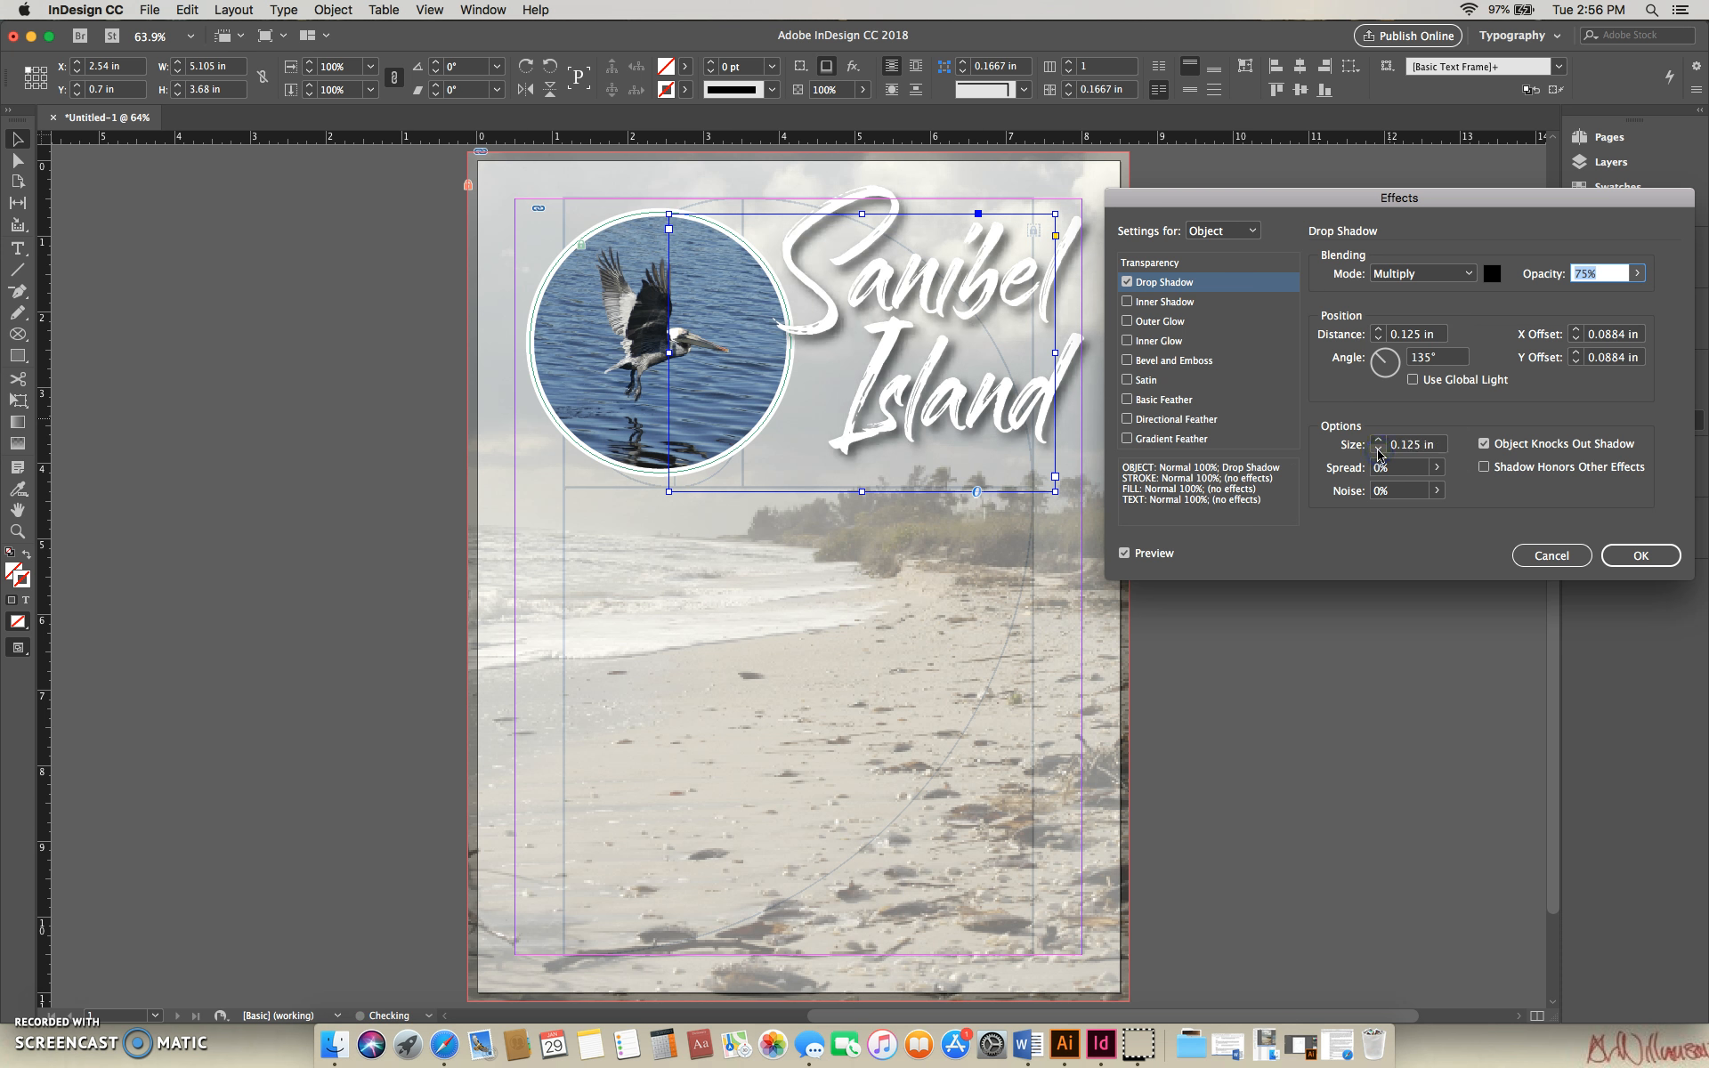
pyautogui.click(1378, 452)
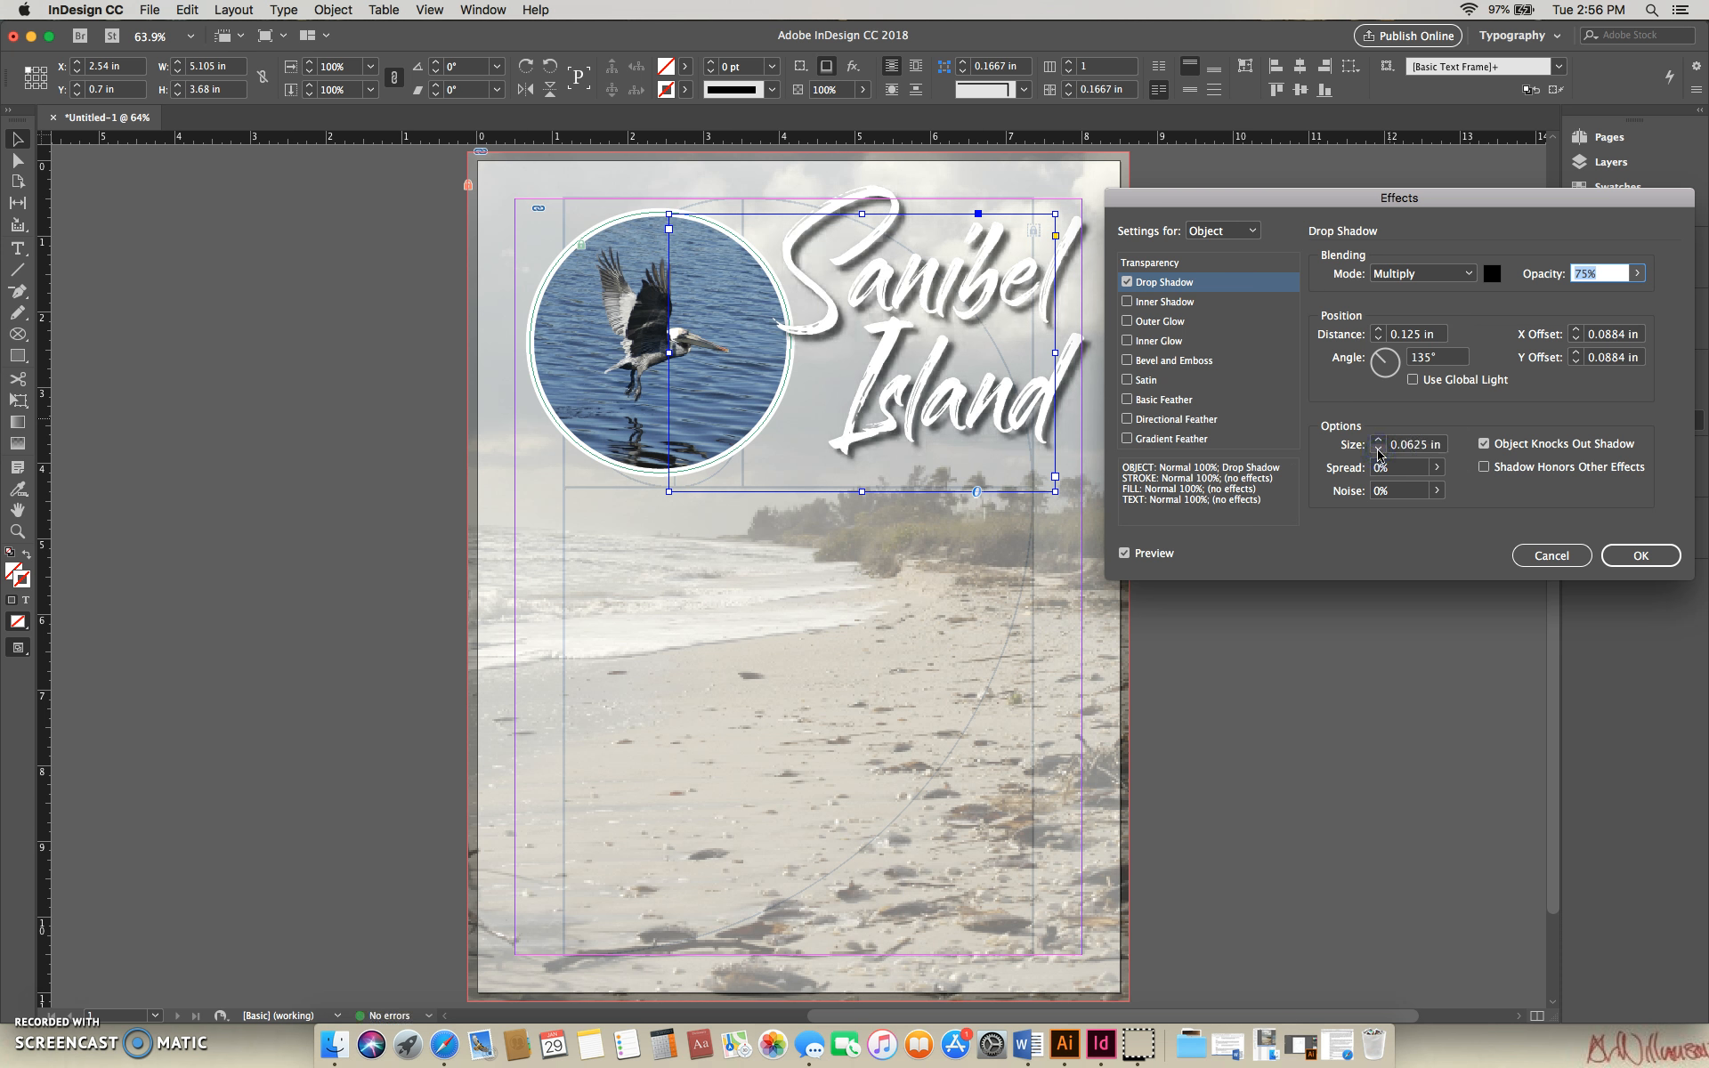
# - Set the drop shadow's spread to 30% and apply the effect to the title
pyautogui.click(1437, 468)
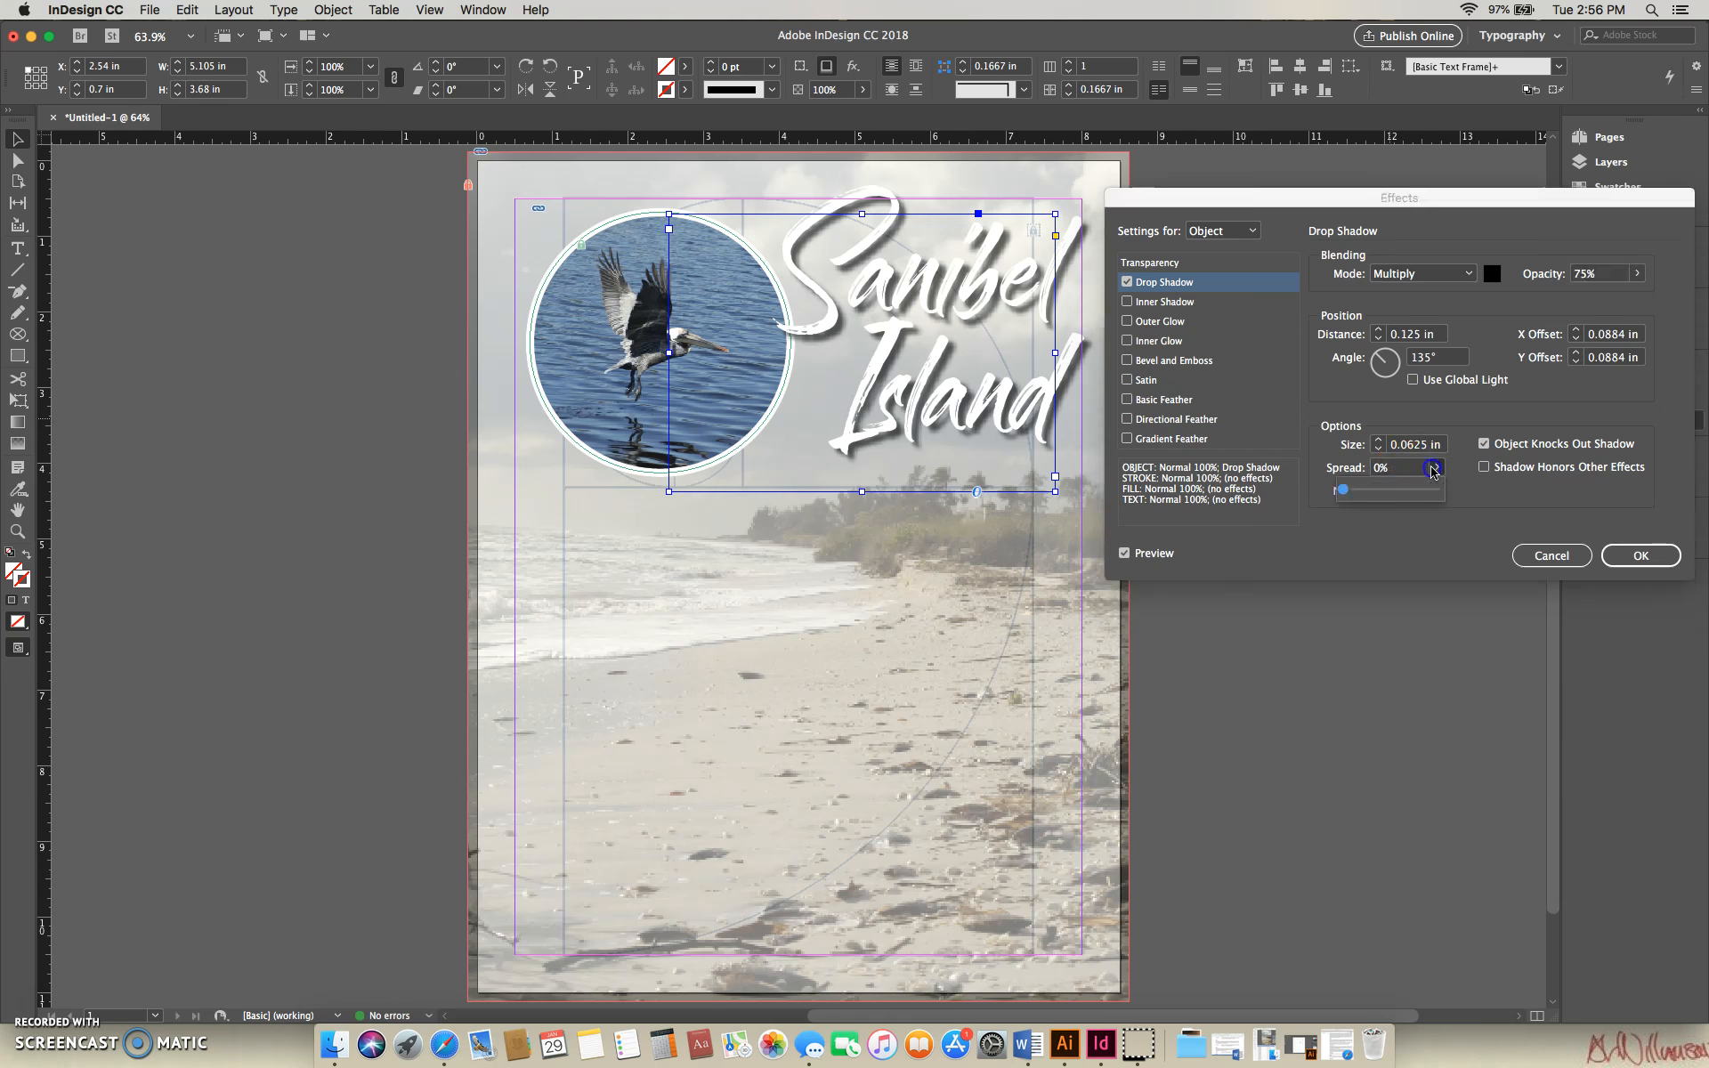
pyautogui.moveTo(1357, 493); pyautogui.dragTo(1392, 499)
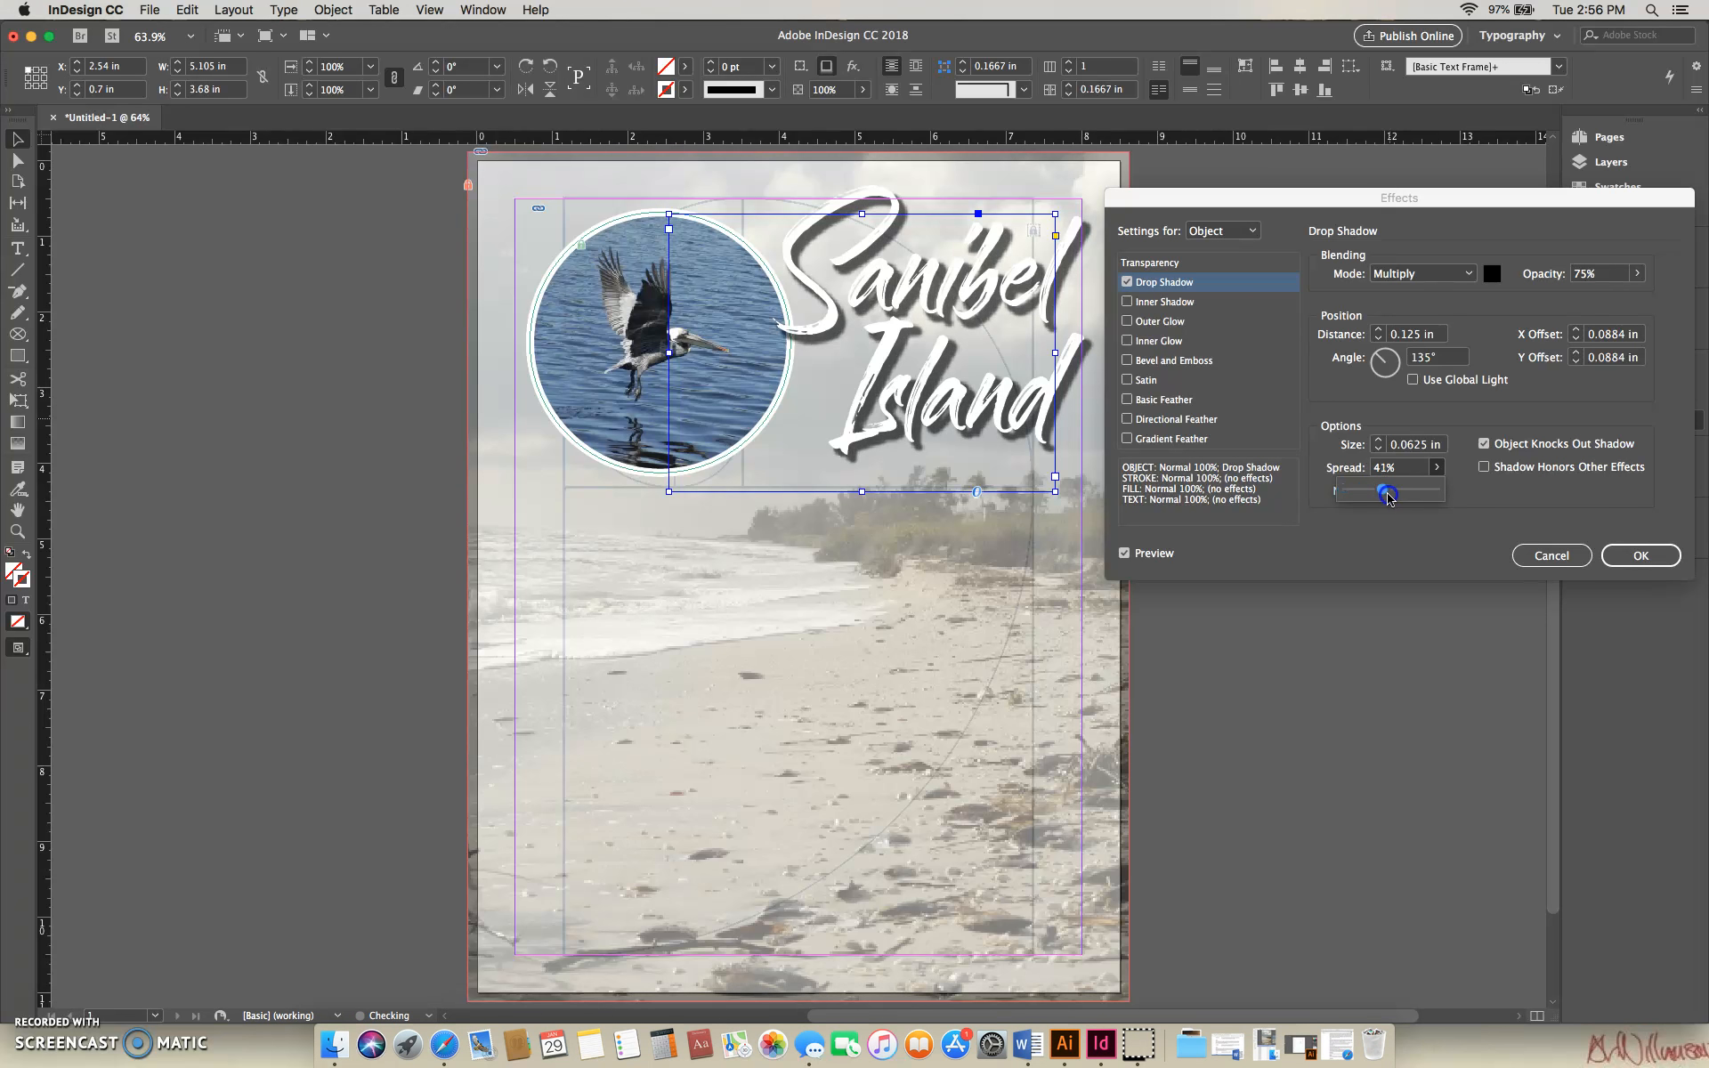
pyautogui.moveTo(1383, 498); pyautogui.dragTo(1382, 498)
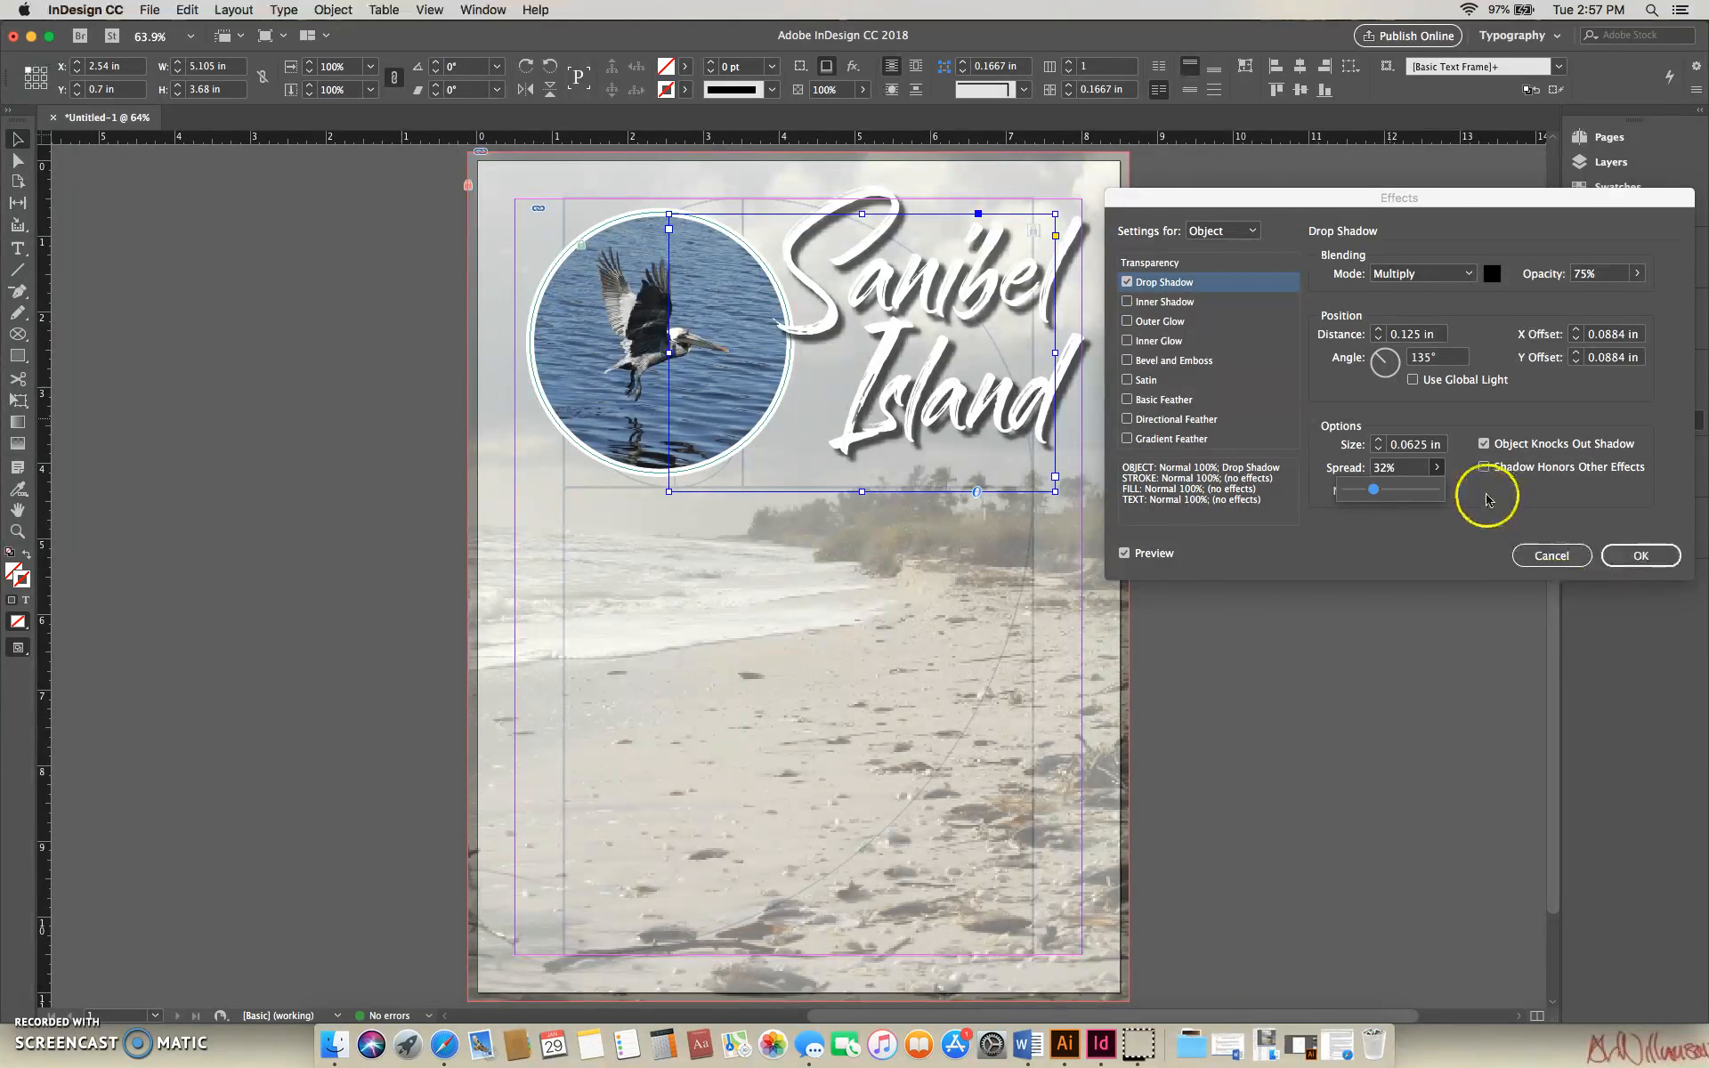
pyautogui.click(1374, 491)
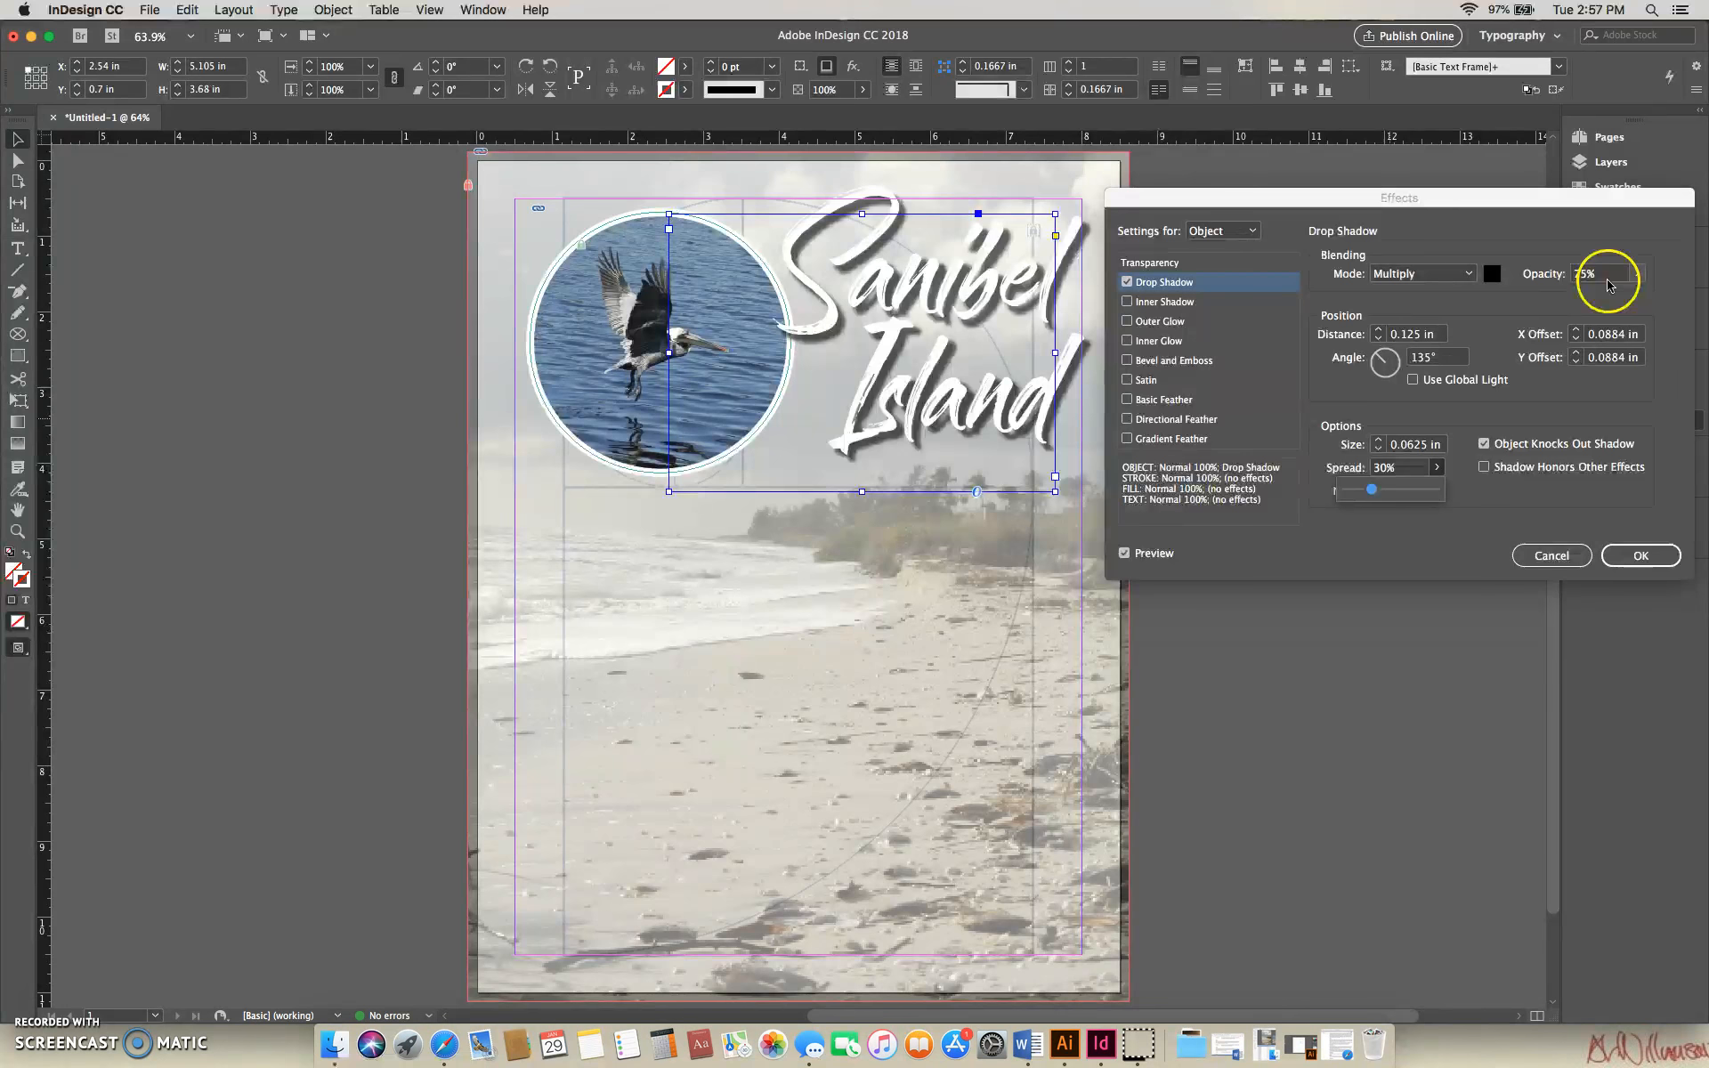
pyautogui.click(1641, 555)
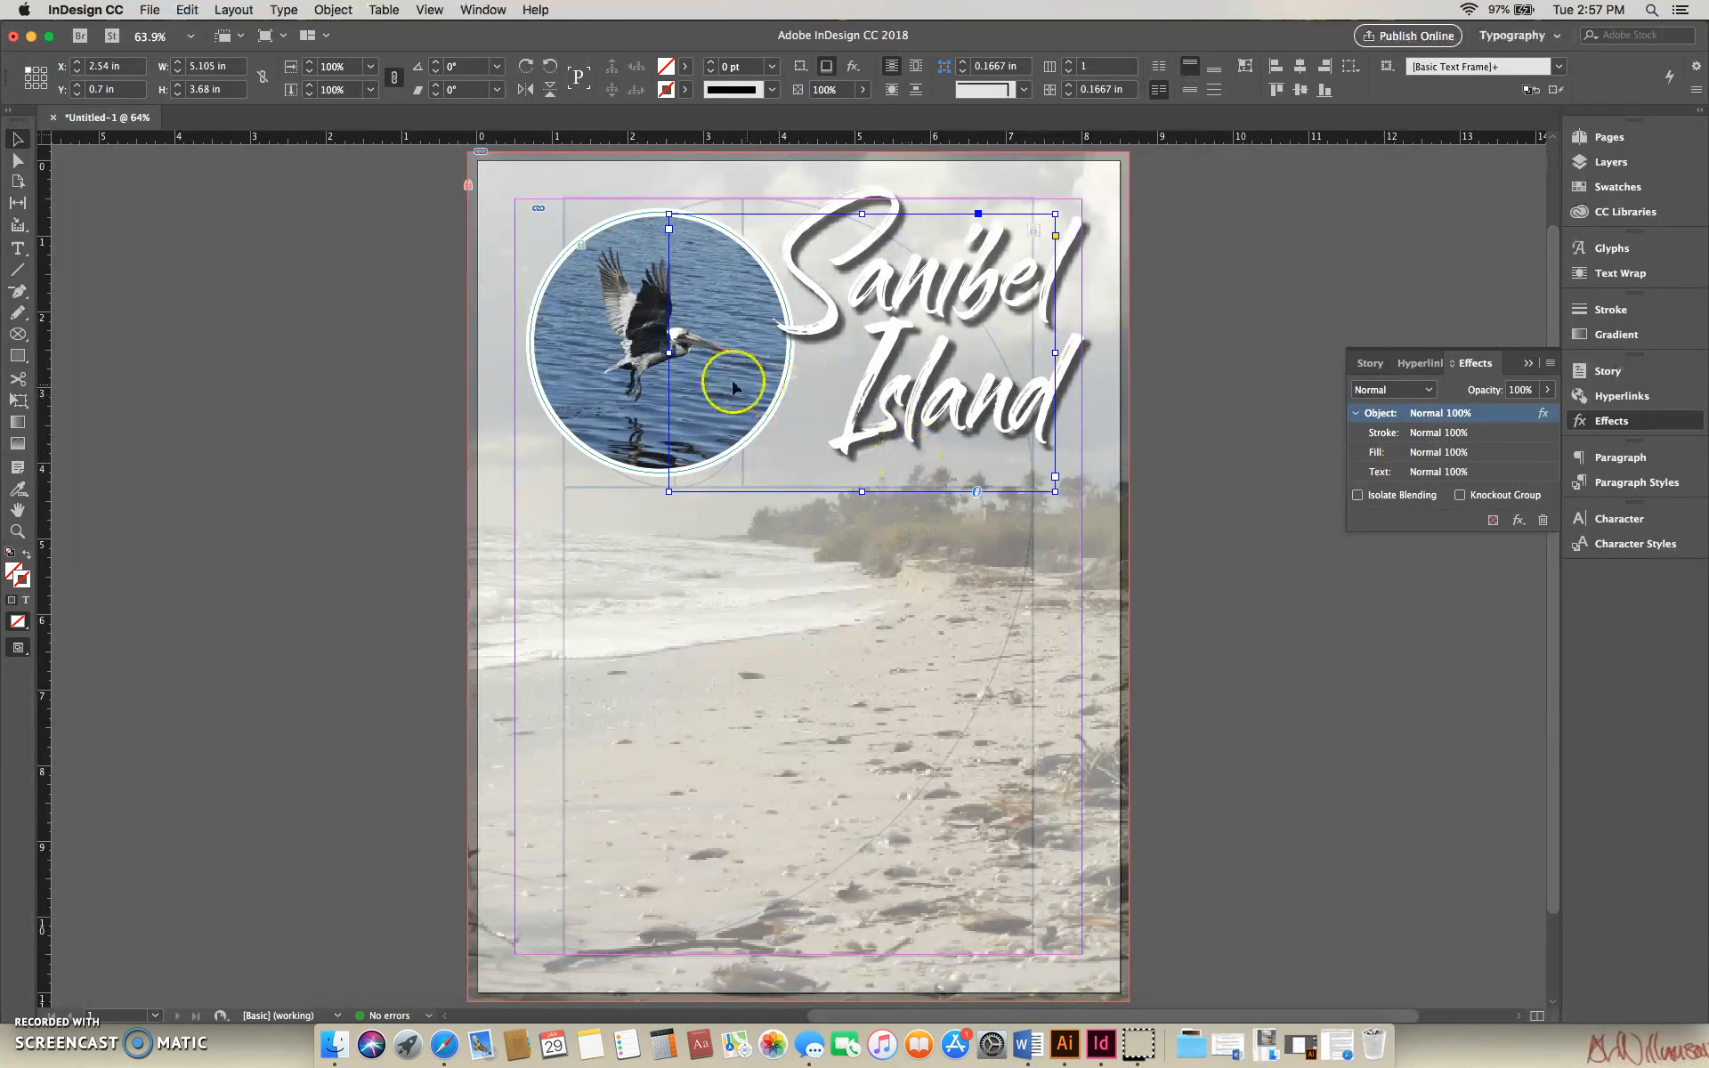
# - Add a drop shadow to the circular bird picture frame and show the shadow's settings
pyautogui.click(1613, 164)
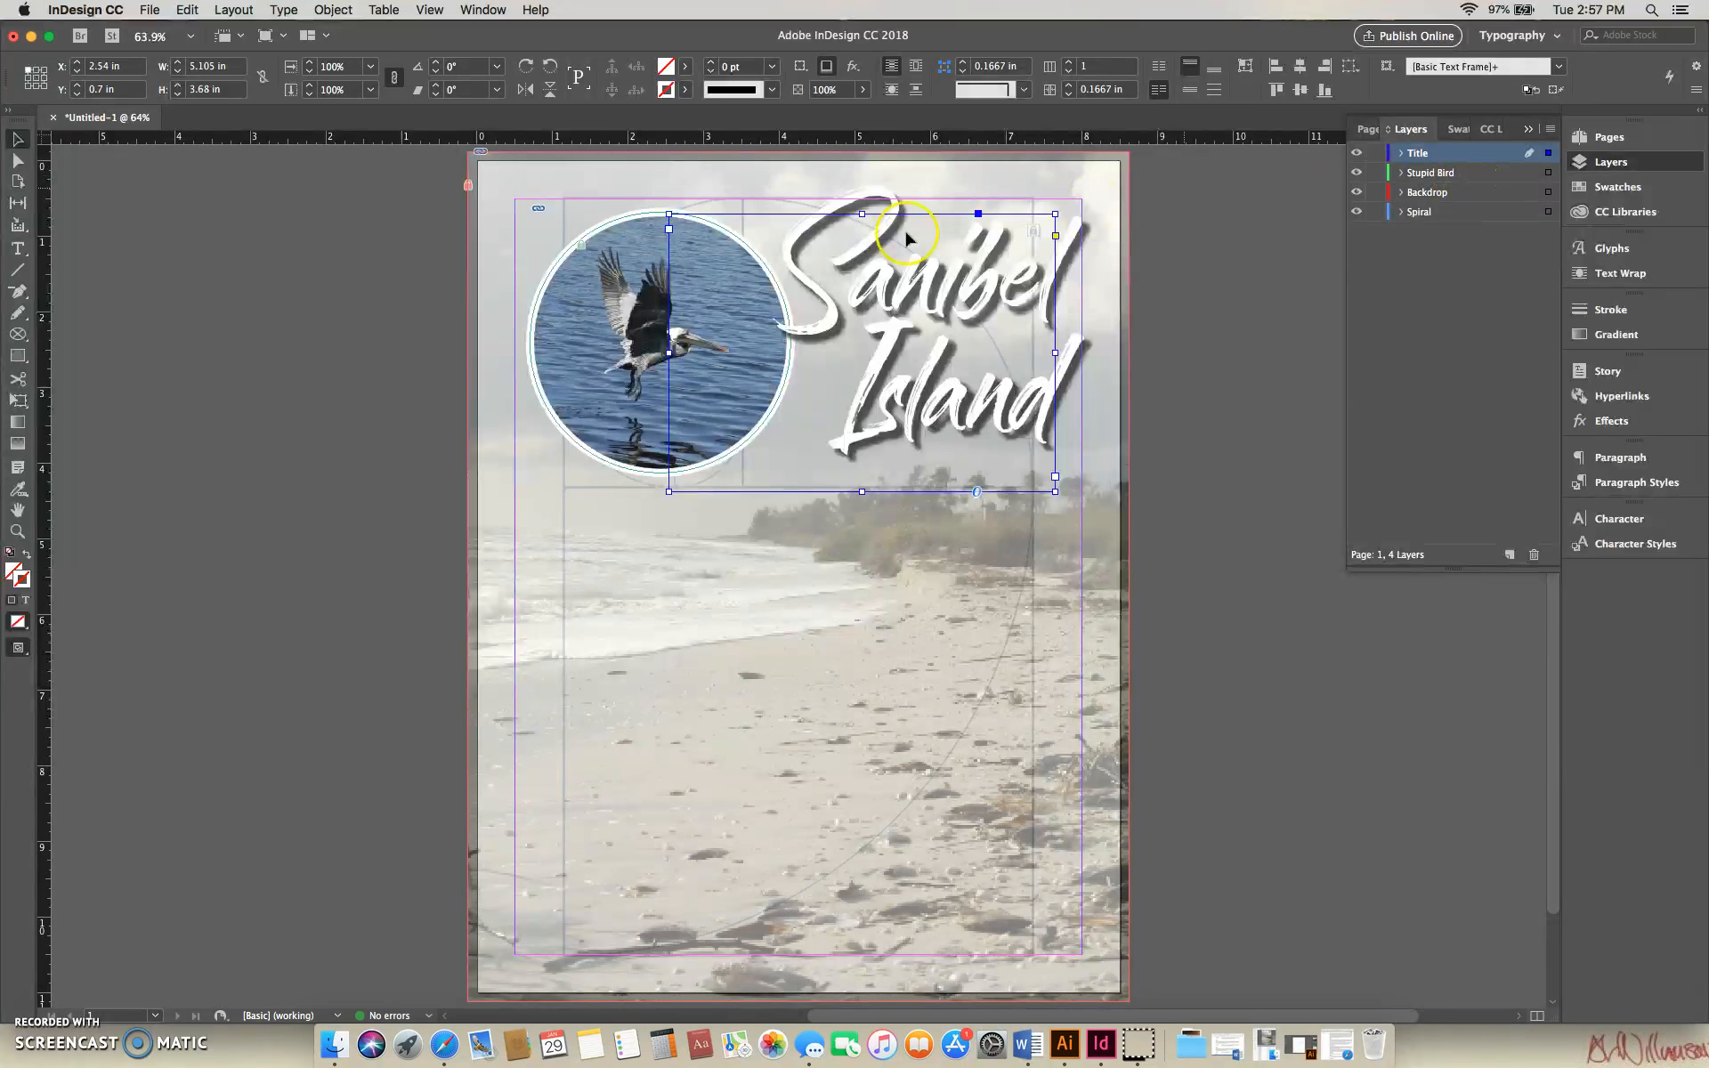
pyautogui.click(585, 253)
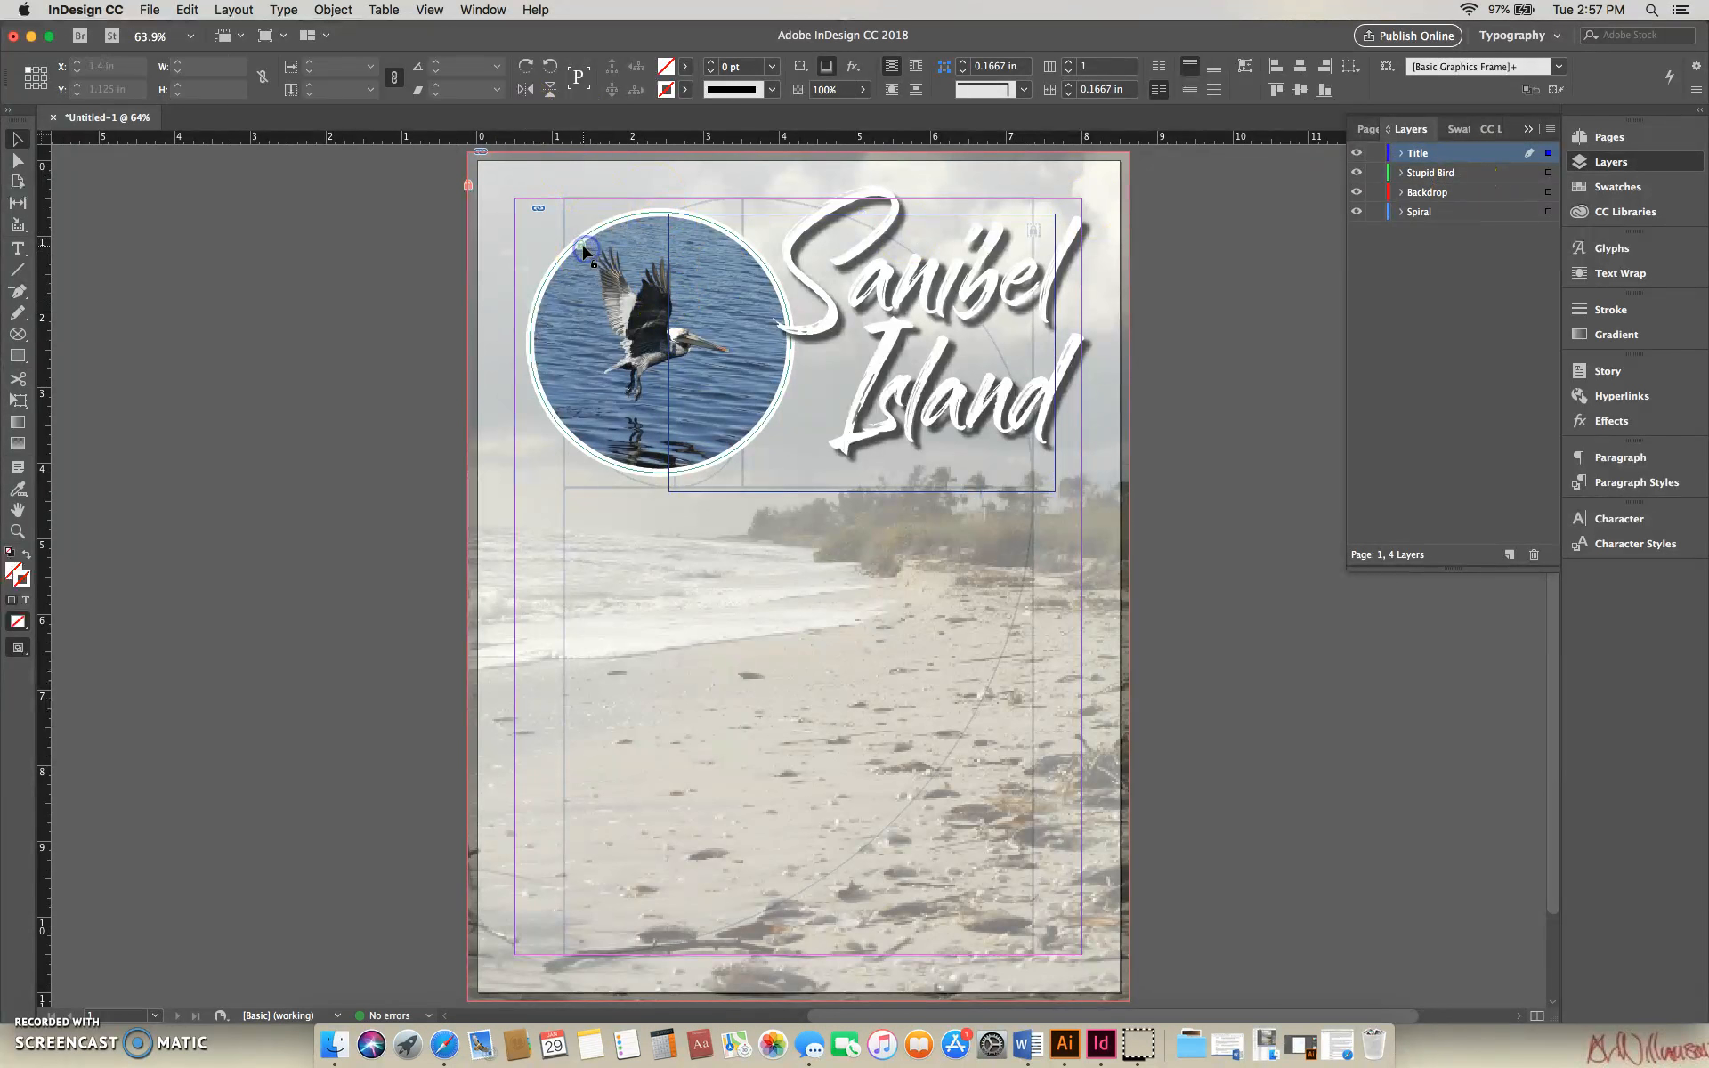
pyautogui.click(783, 251)
pyautogui.click(619, 249)
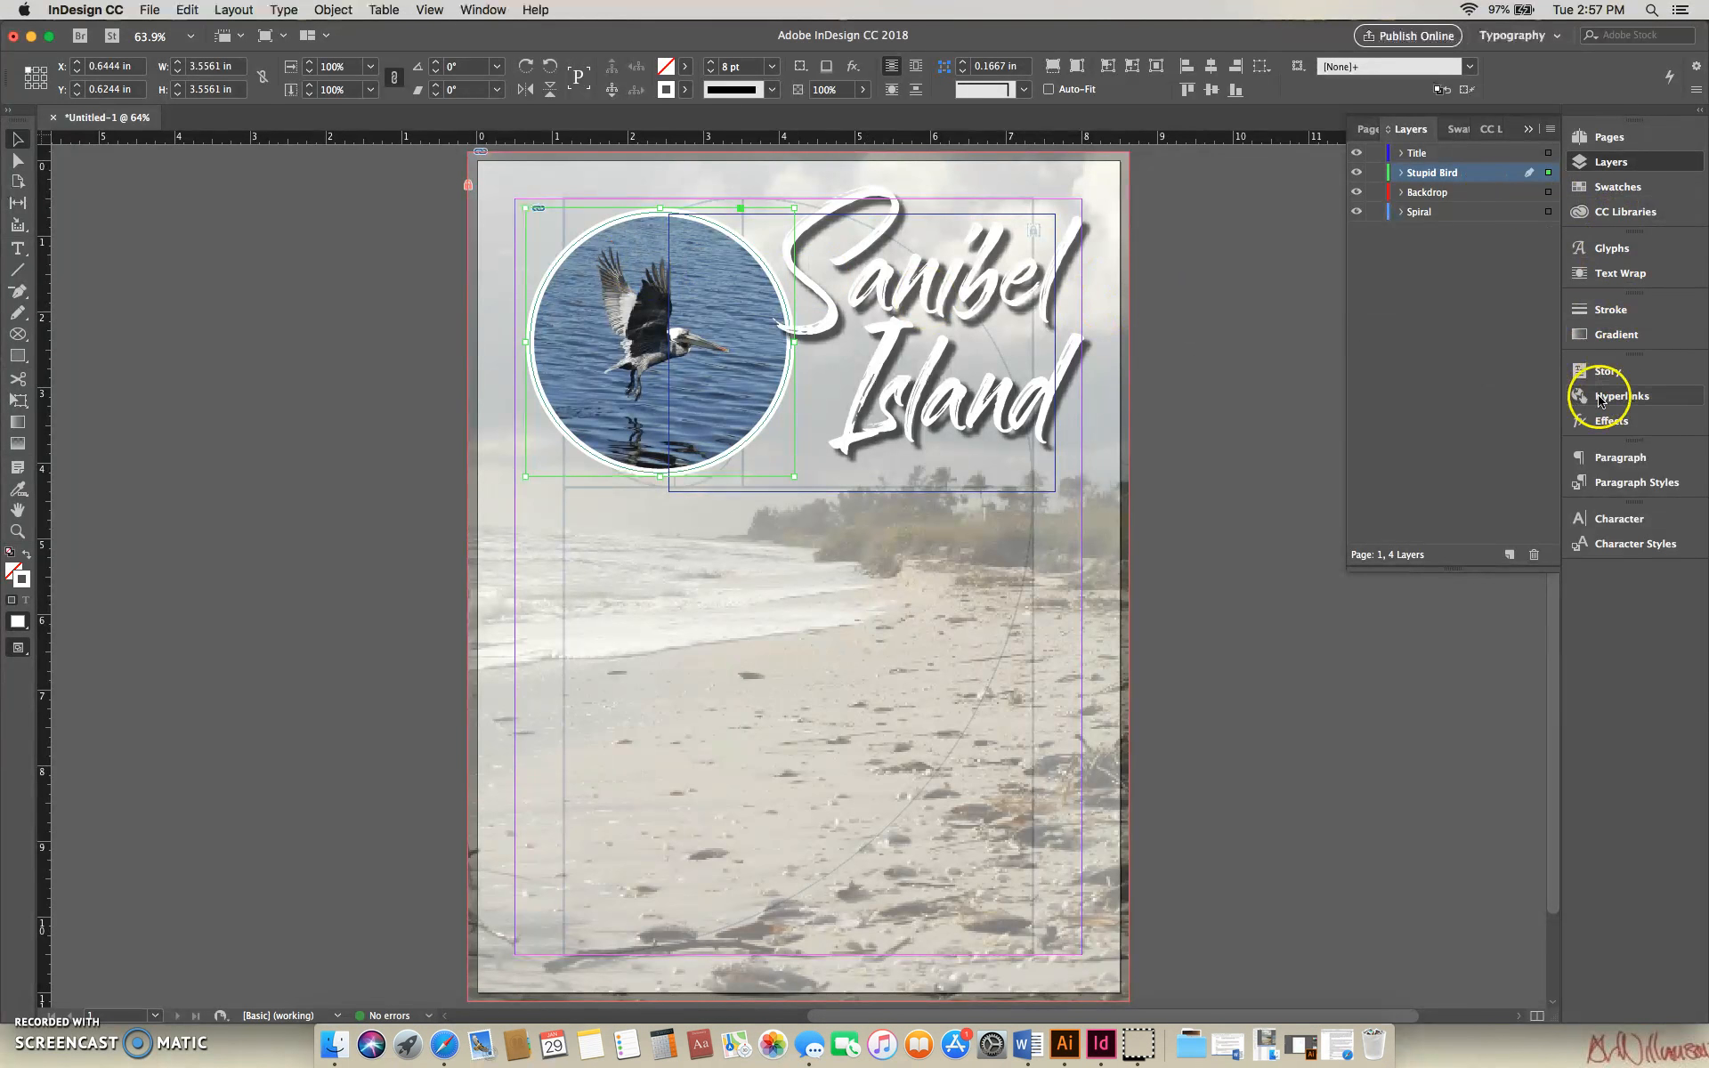
pyautogui.click(1606, 425)
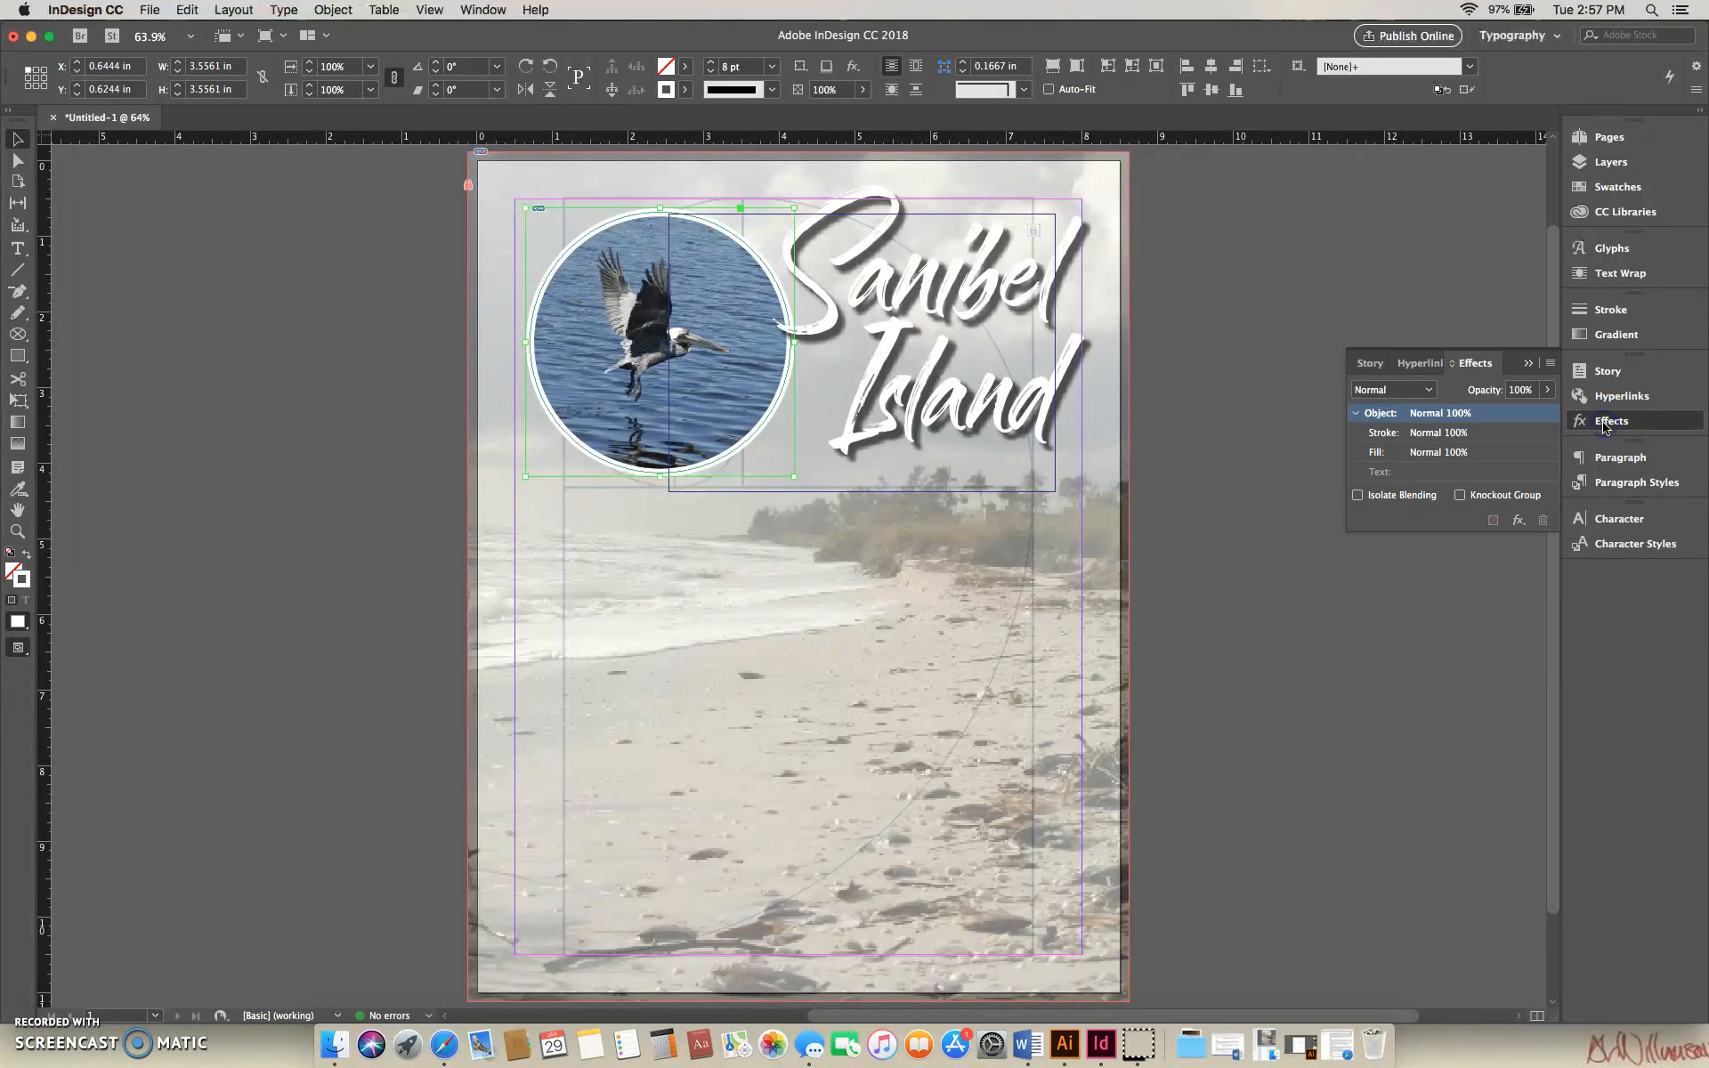
pyautogui.click(1388, 415)
pyautogui.doubleClick(1389, 416)
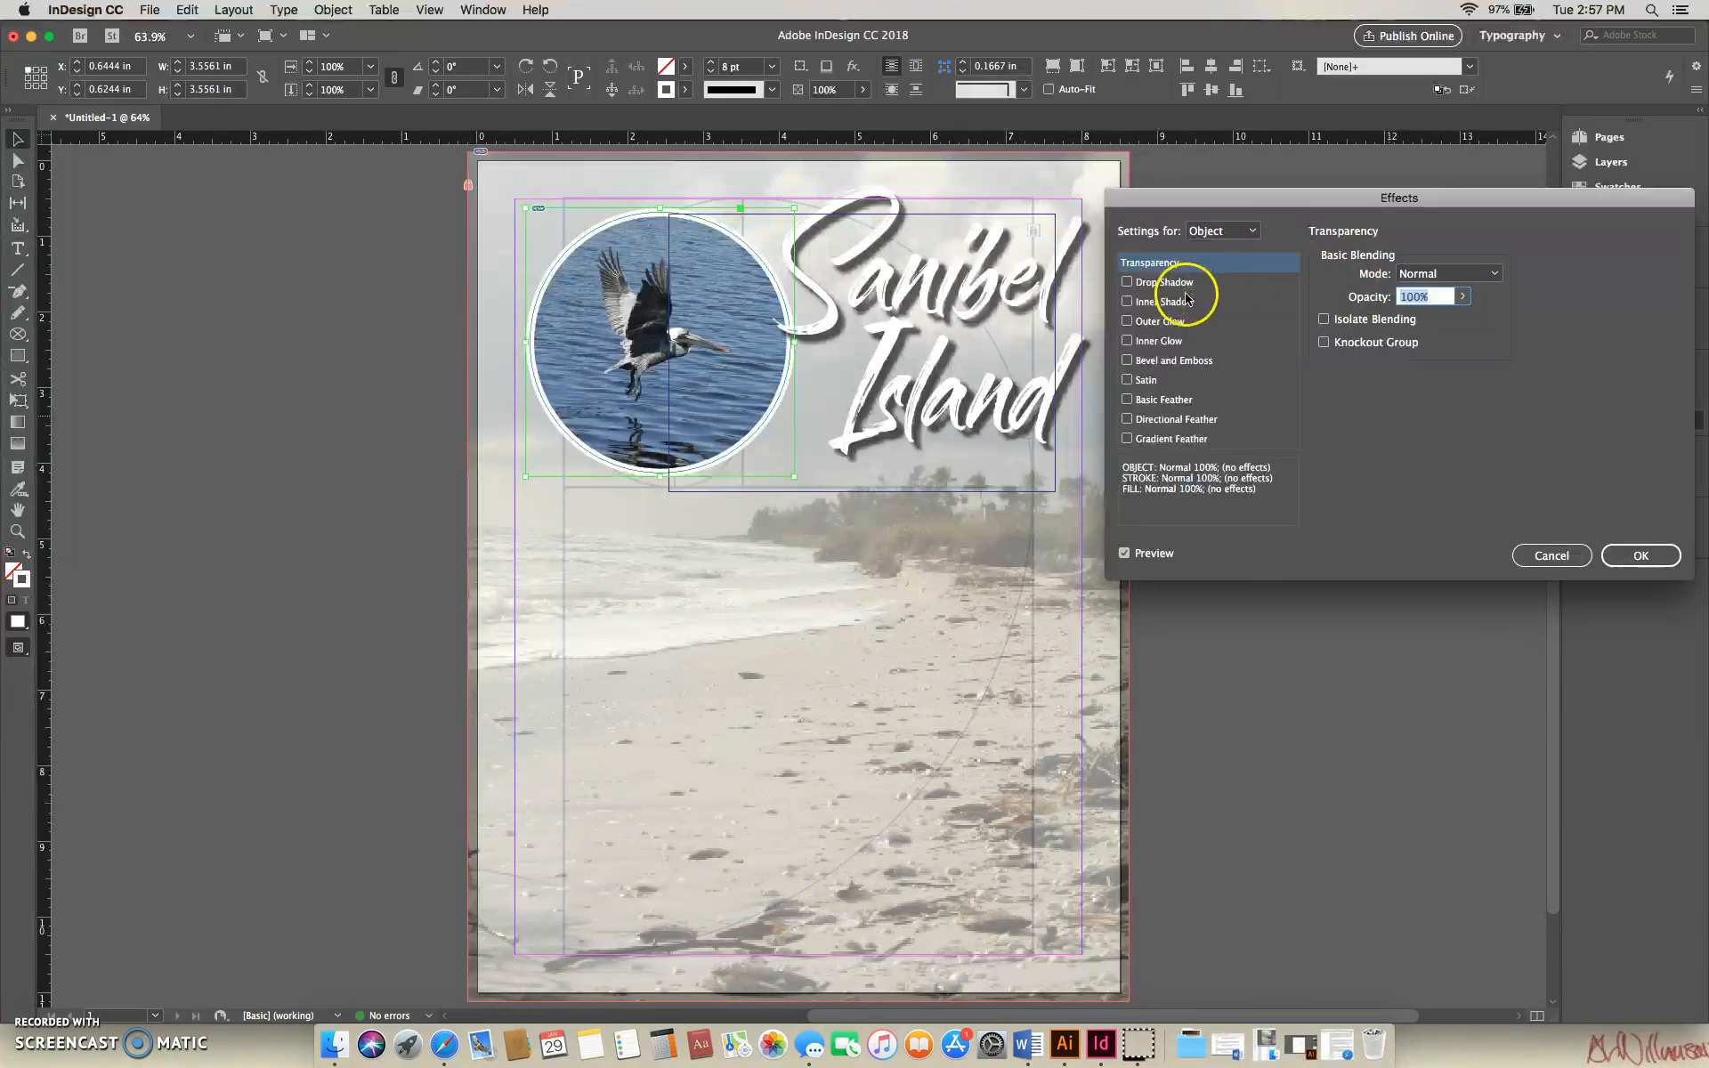
pyautogui.click(1126, 282)
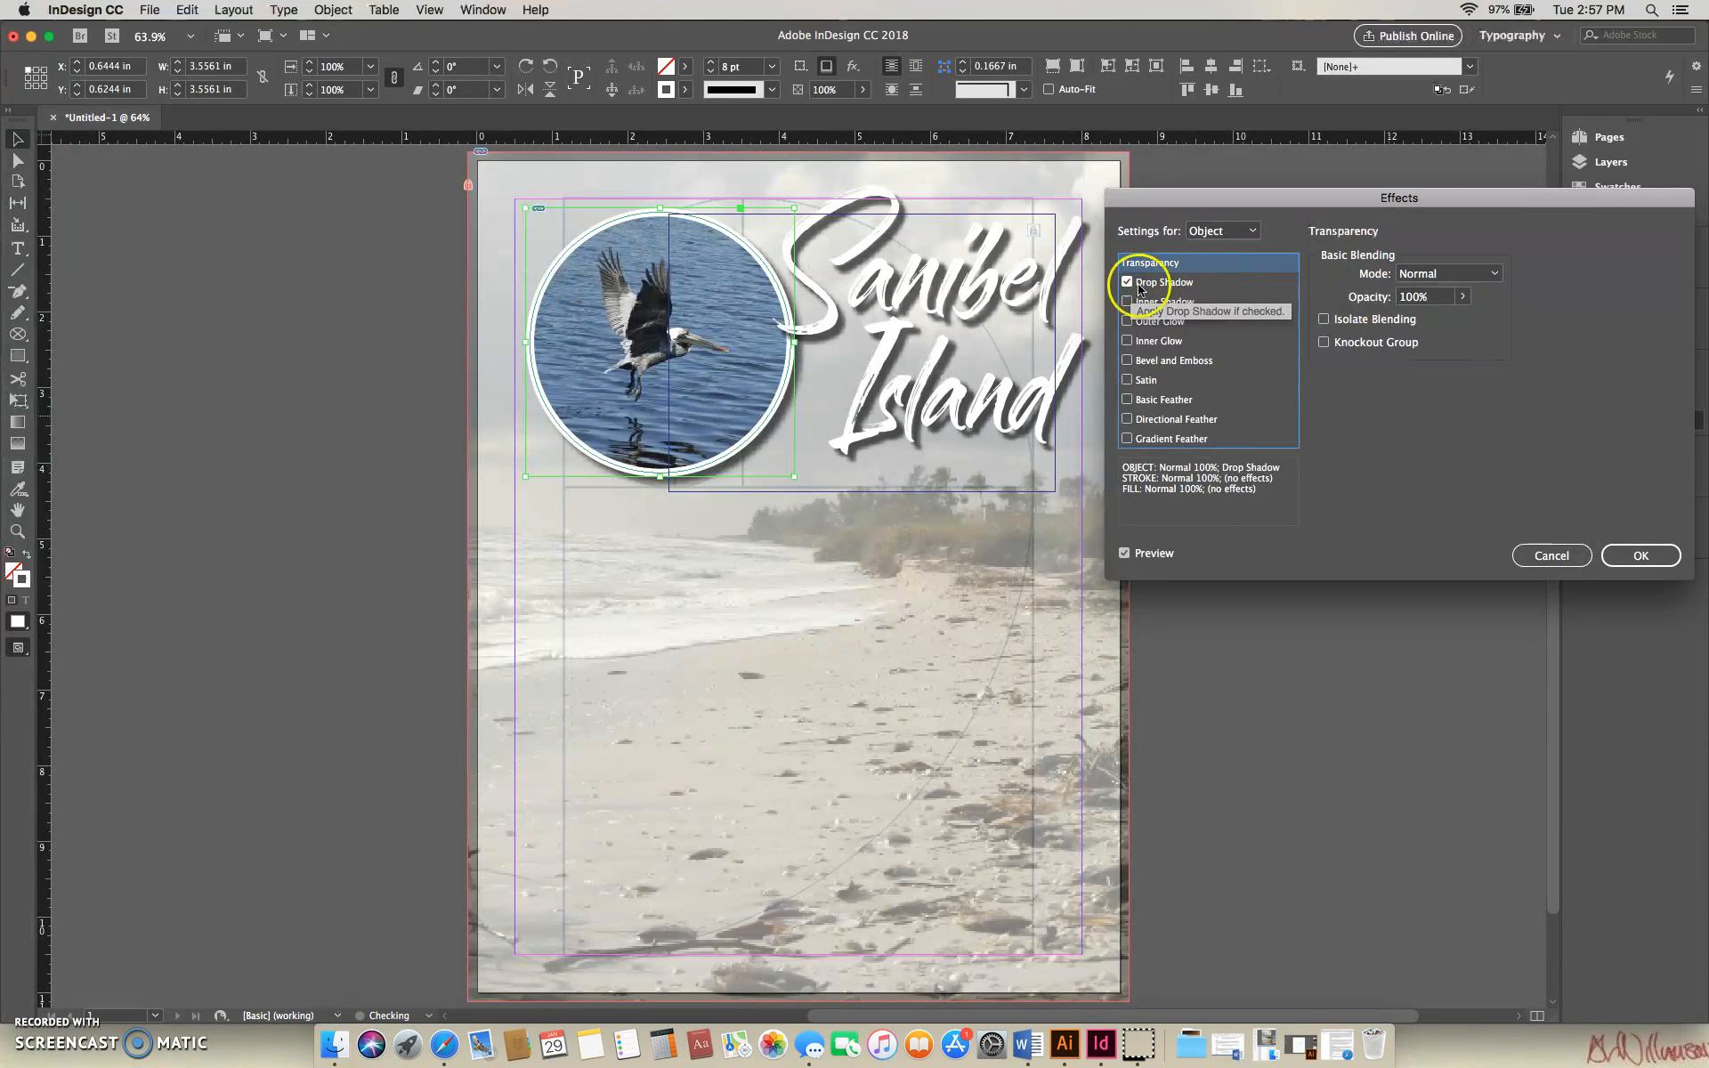
pyautogui.click(1218, 283)
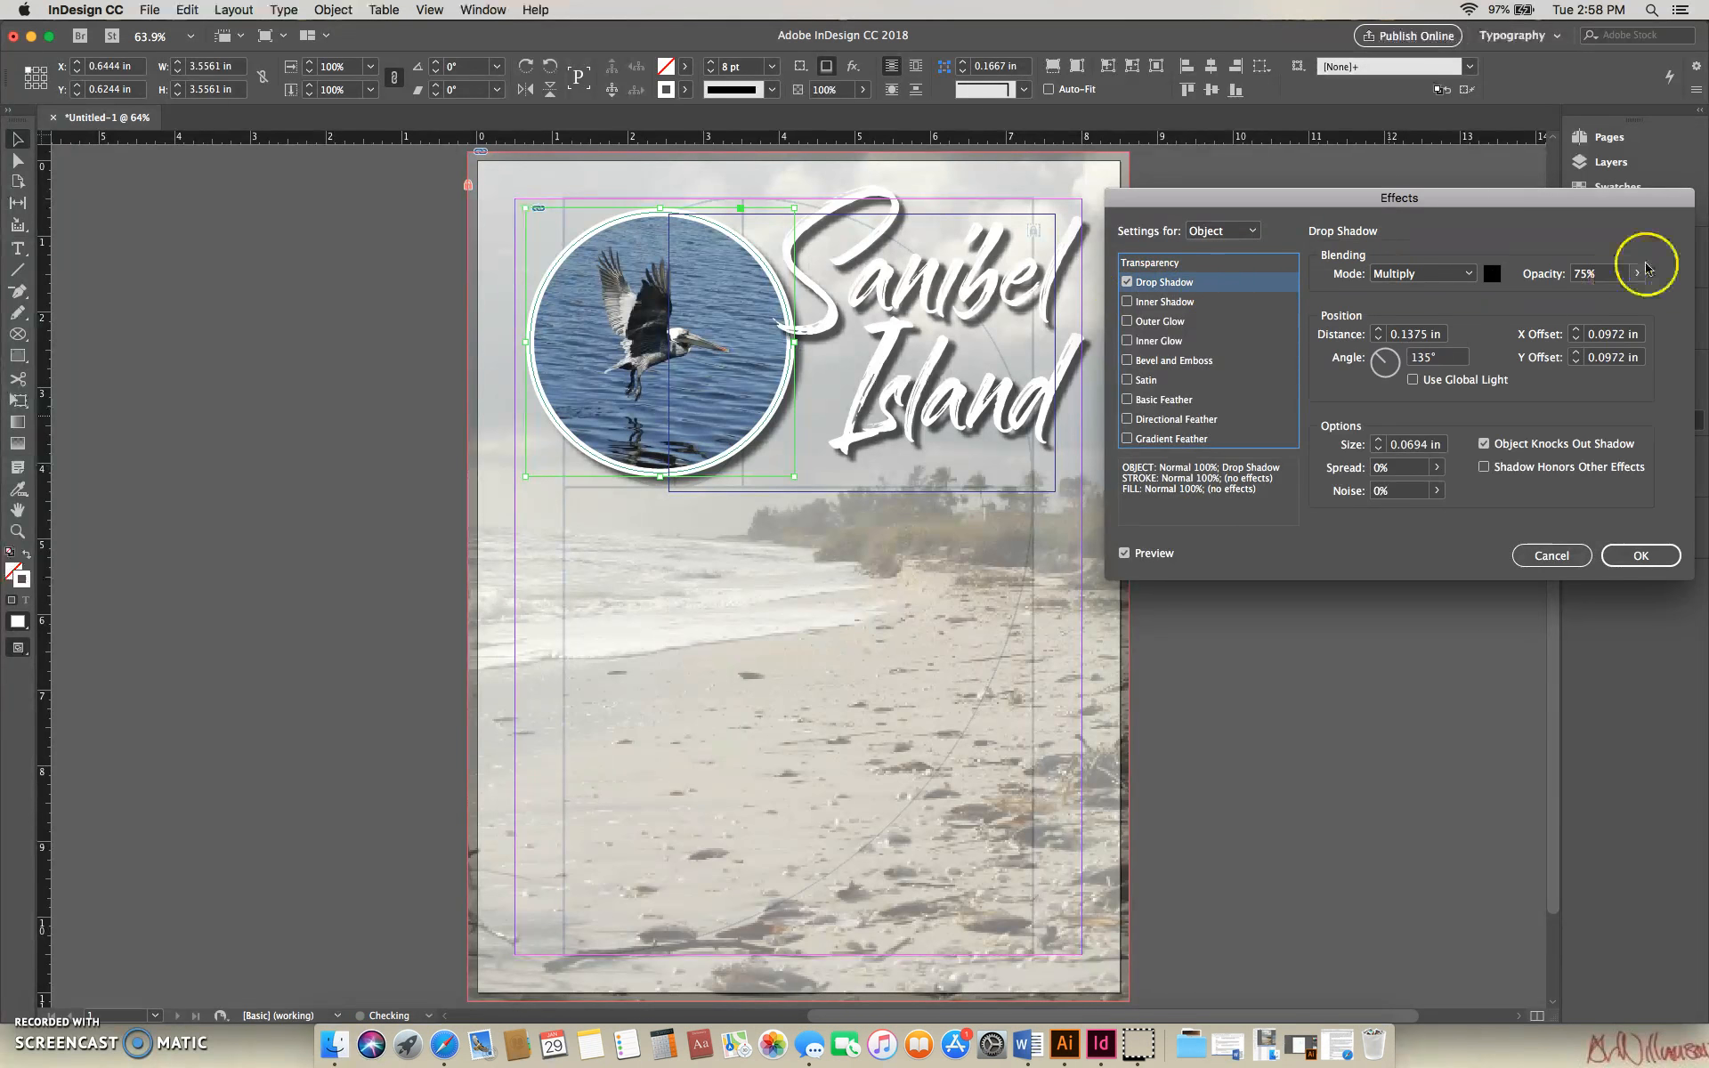
# - Set the bird picture's drop shadow to 30% spread and 0.0625 in size, and apply the effect
pyautogui.click(1439, 468)
pyautogui.click(1346, 490)
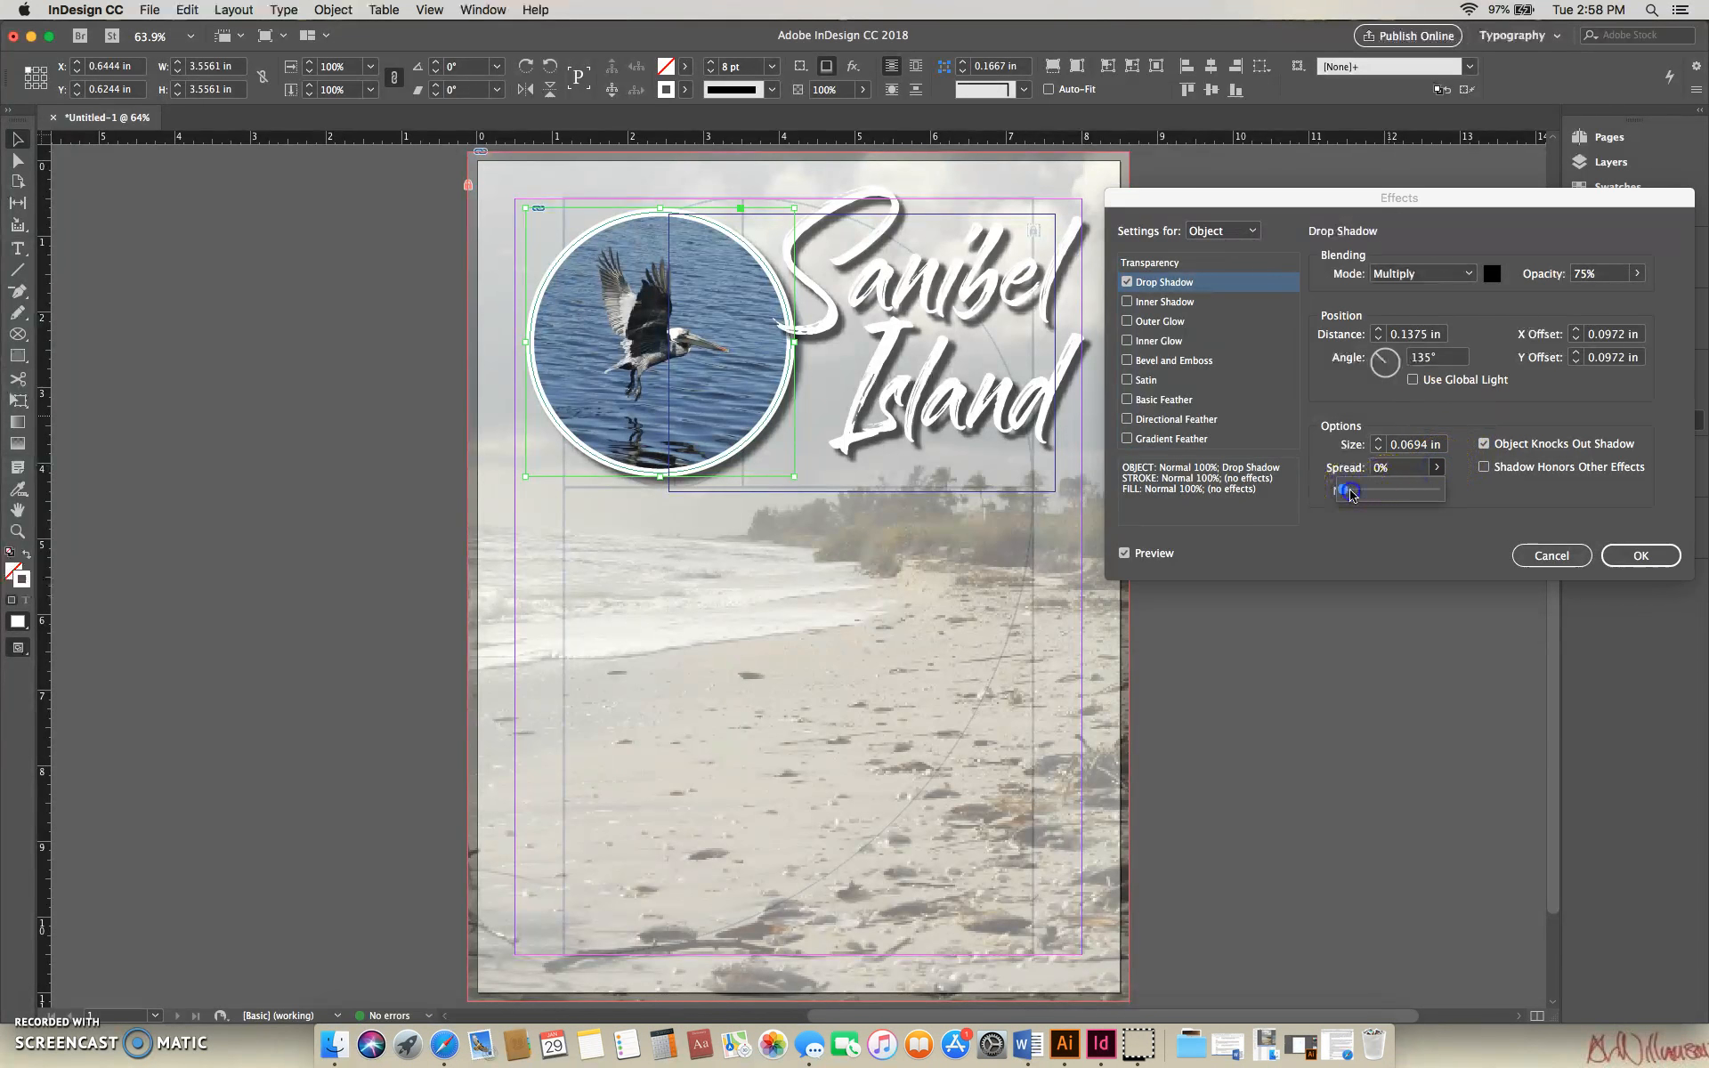
pyautogui.moveTo(1352, 495); pyautogui.dragTo(1356, 496)
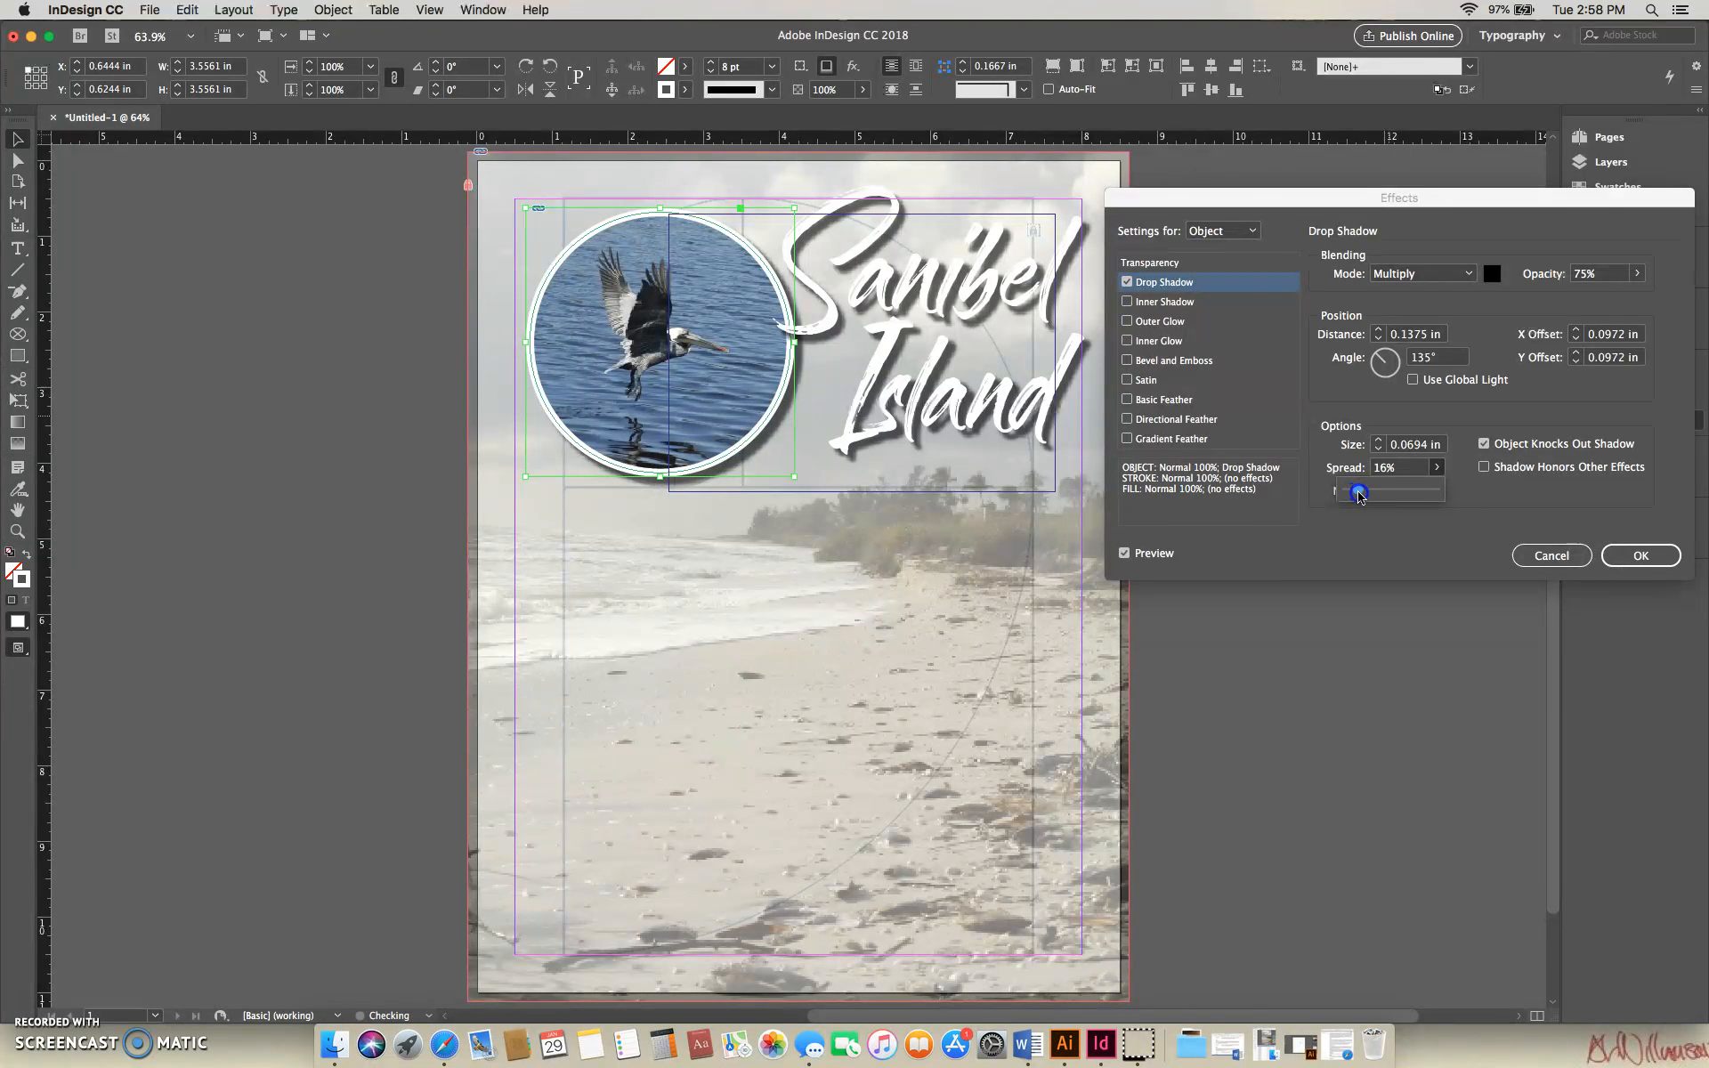
pyautogui.moveTo(1361, 497); pyautogui.dragTo(1364, 498)
pyautogui.moveTo(1368, 498); pyautogui.dragTo(1370, 499)
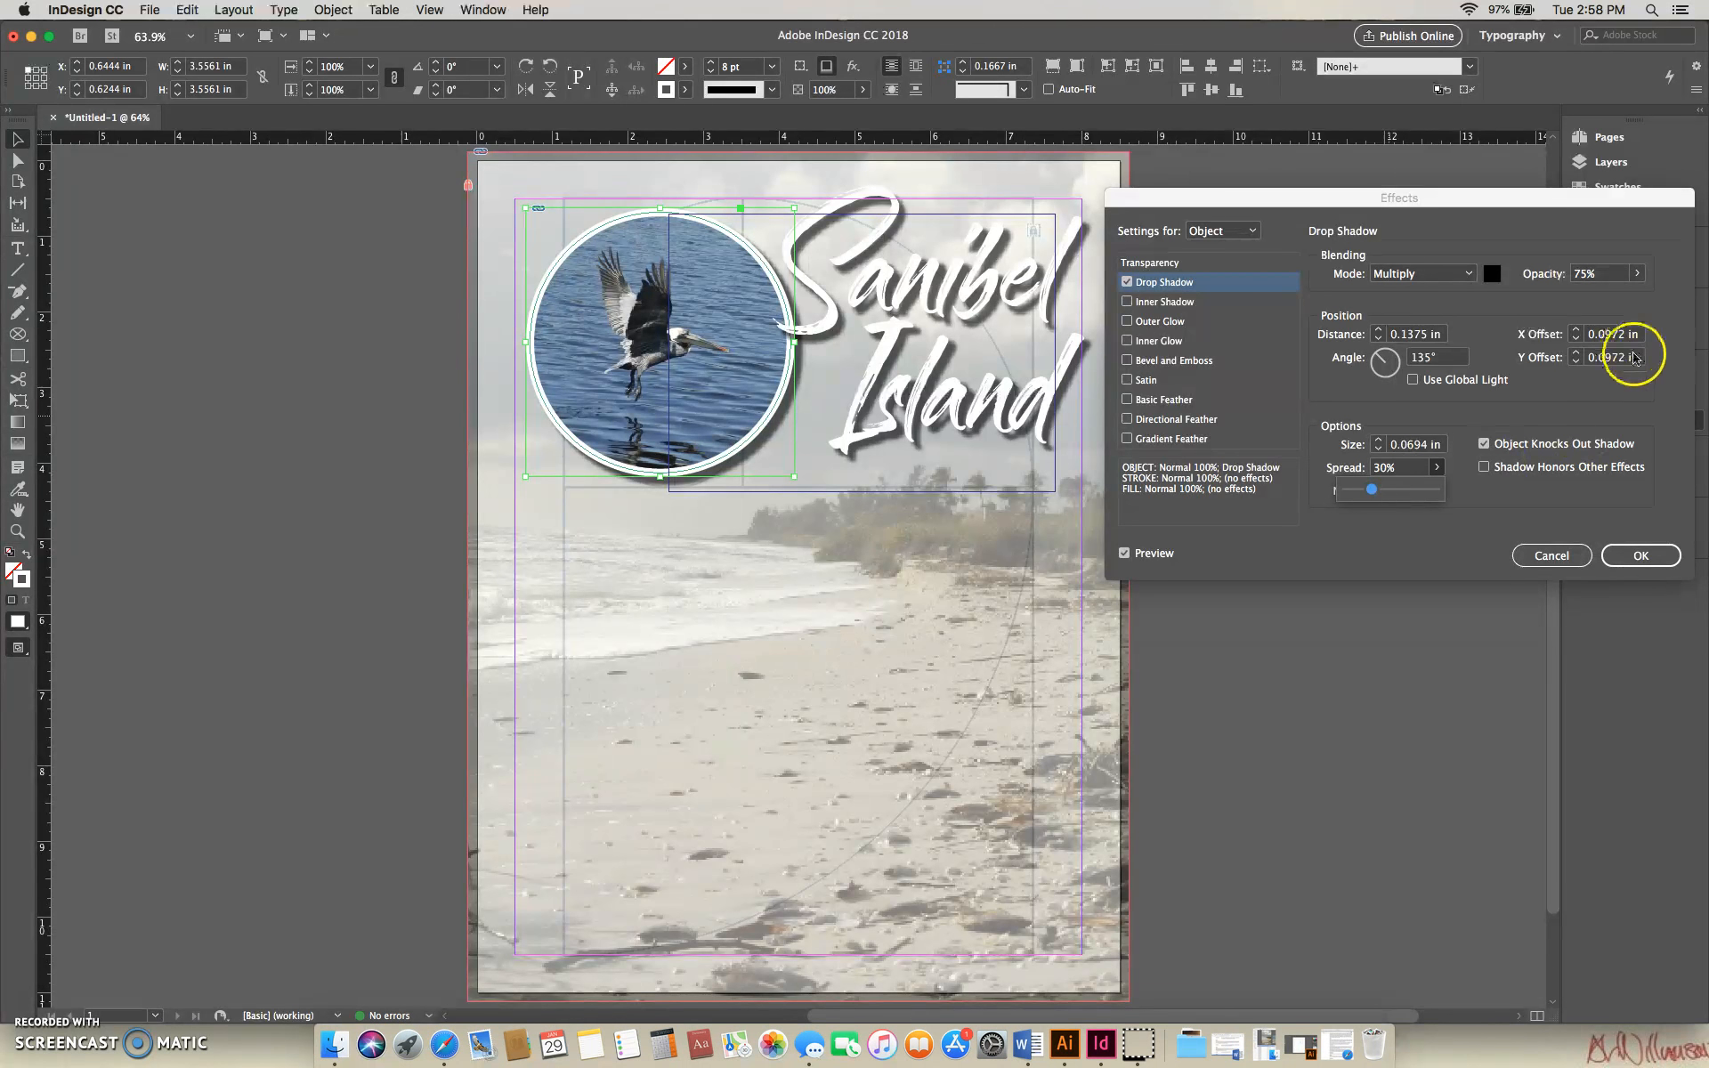
pyautogui.click(1648, 383)
pyautogui.click(1382, 449)
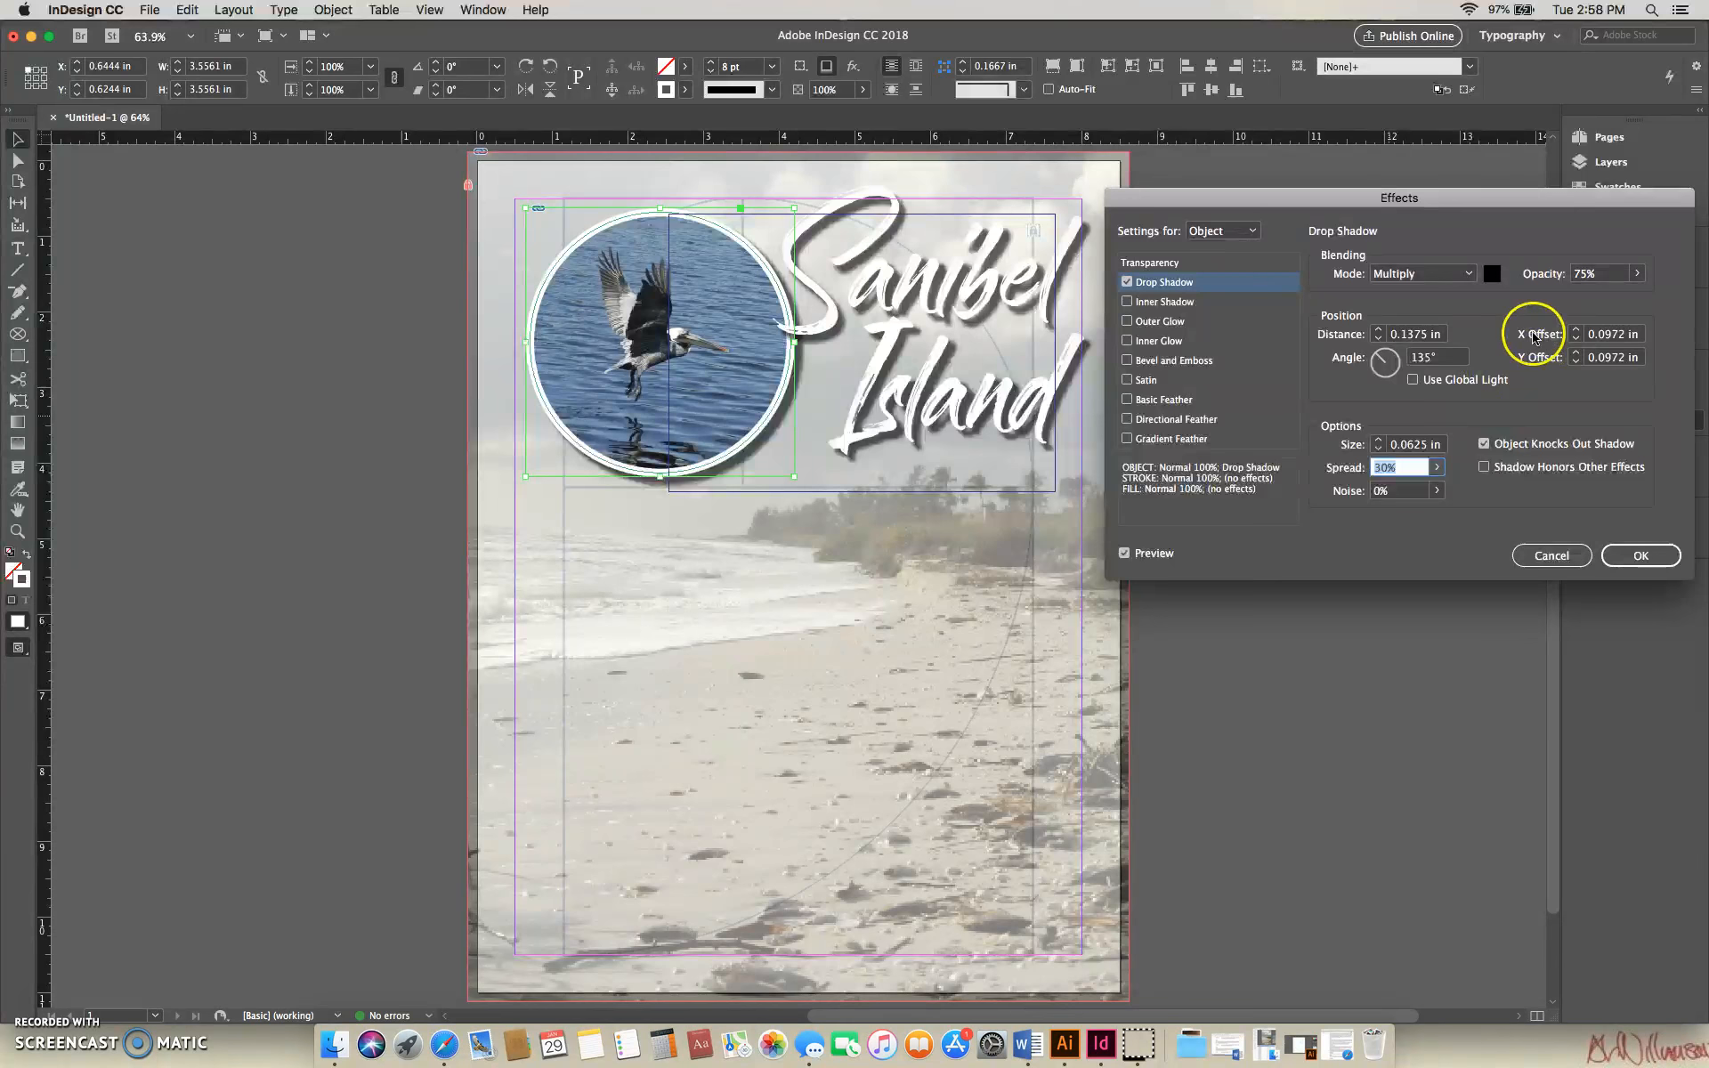
pyautogui.click(1458, 491)
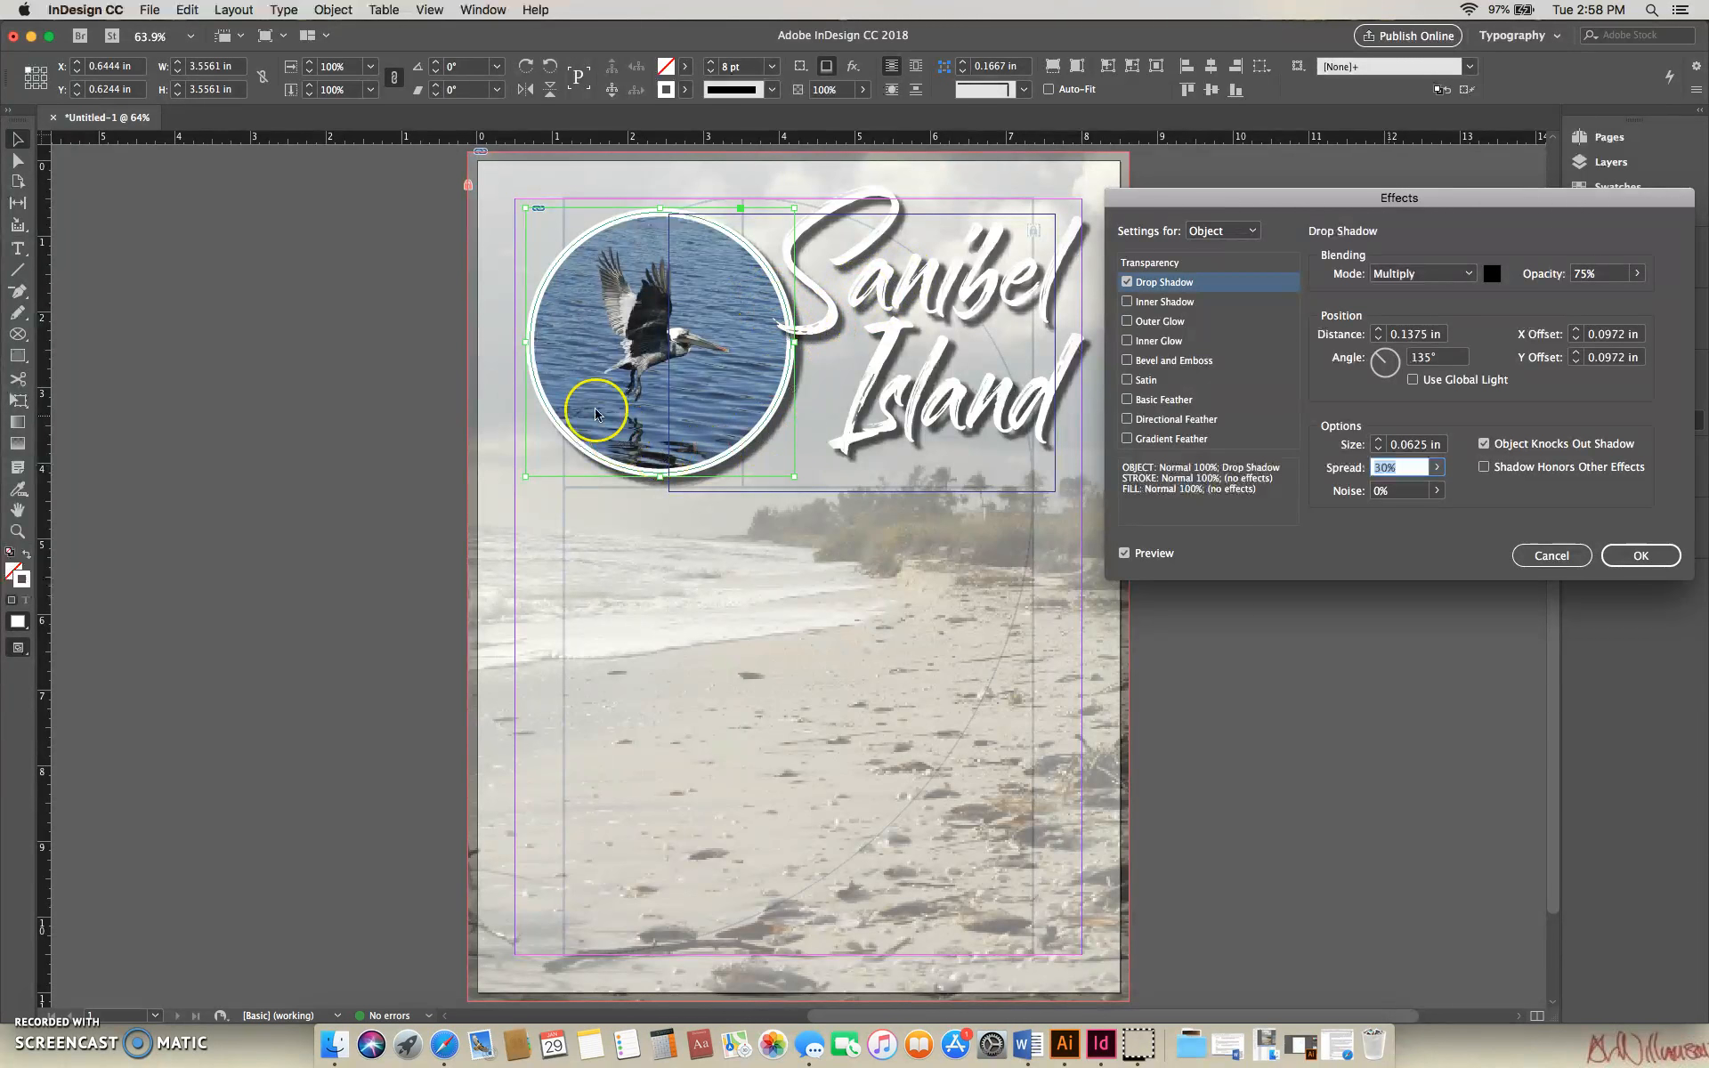
pyautogui.click(1642, 557)
pyautogui.click(1245, 484)
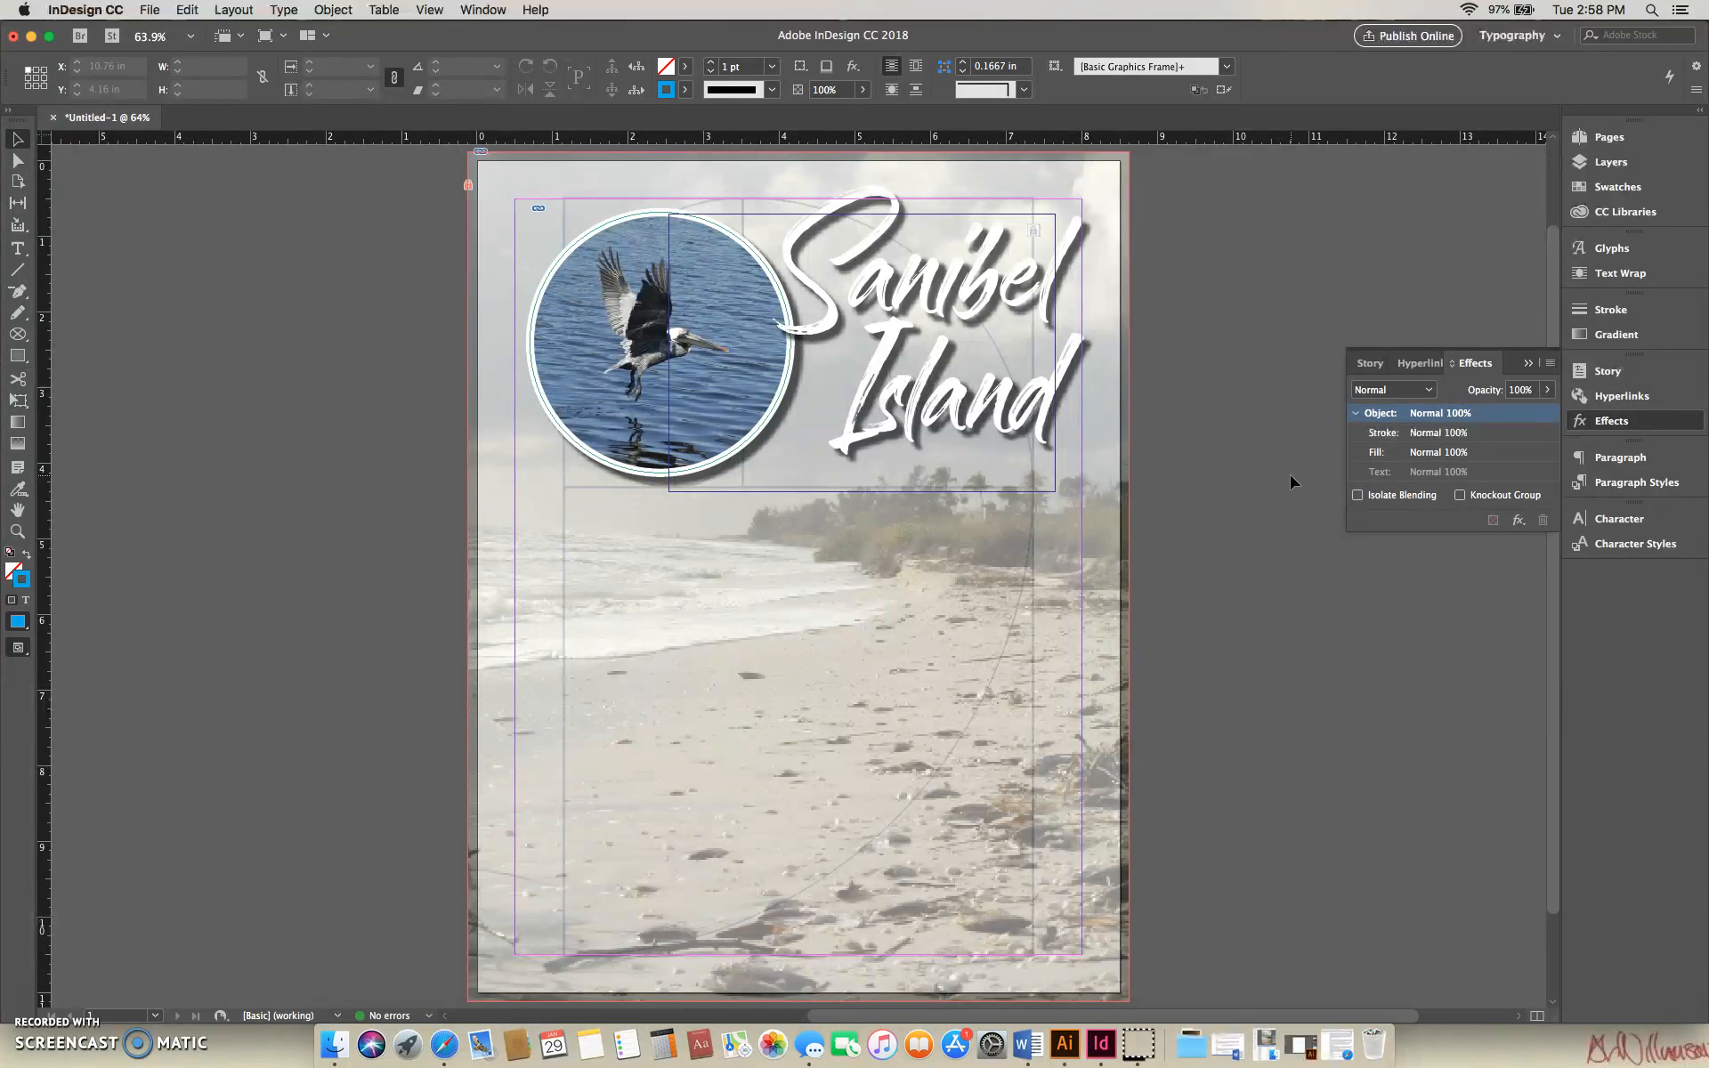
# - Lock the Sanibel Island title frame and the bird picture frame in place
pyautogui.click(1004, 289)
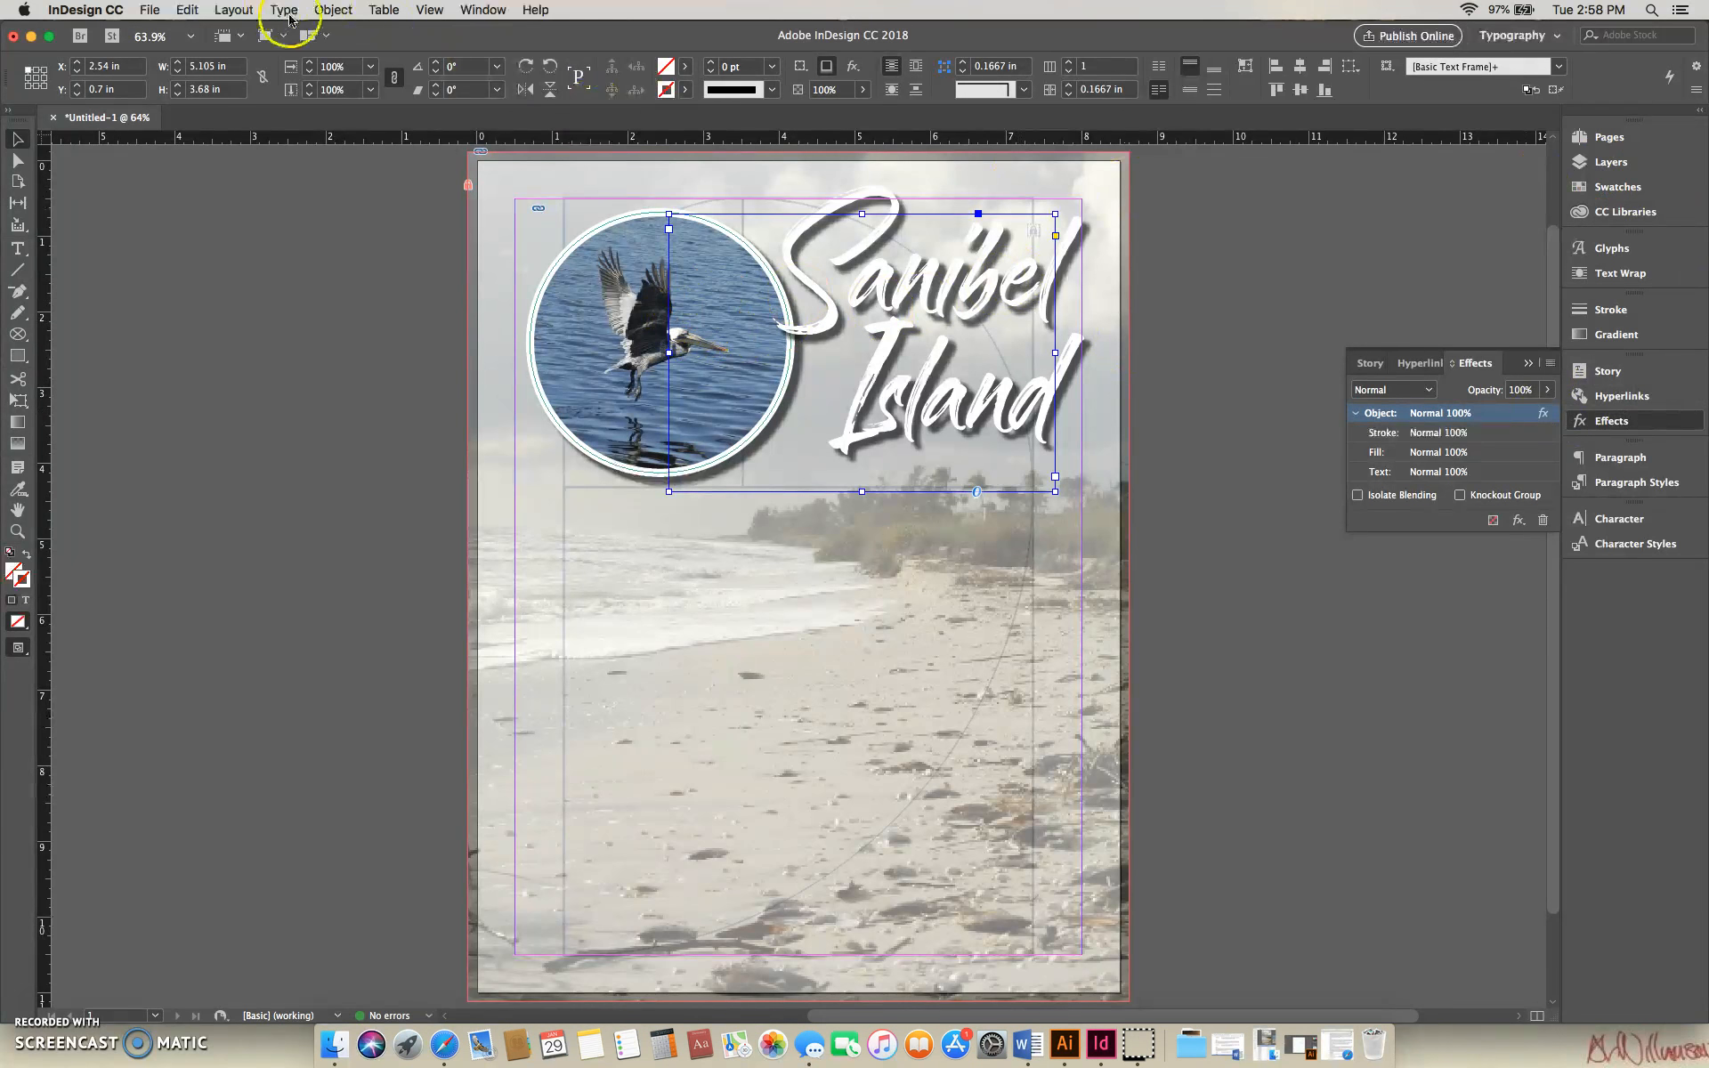
pyautogui.click(334, 11)
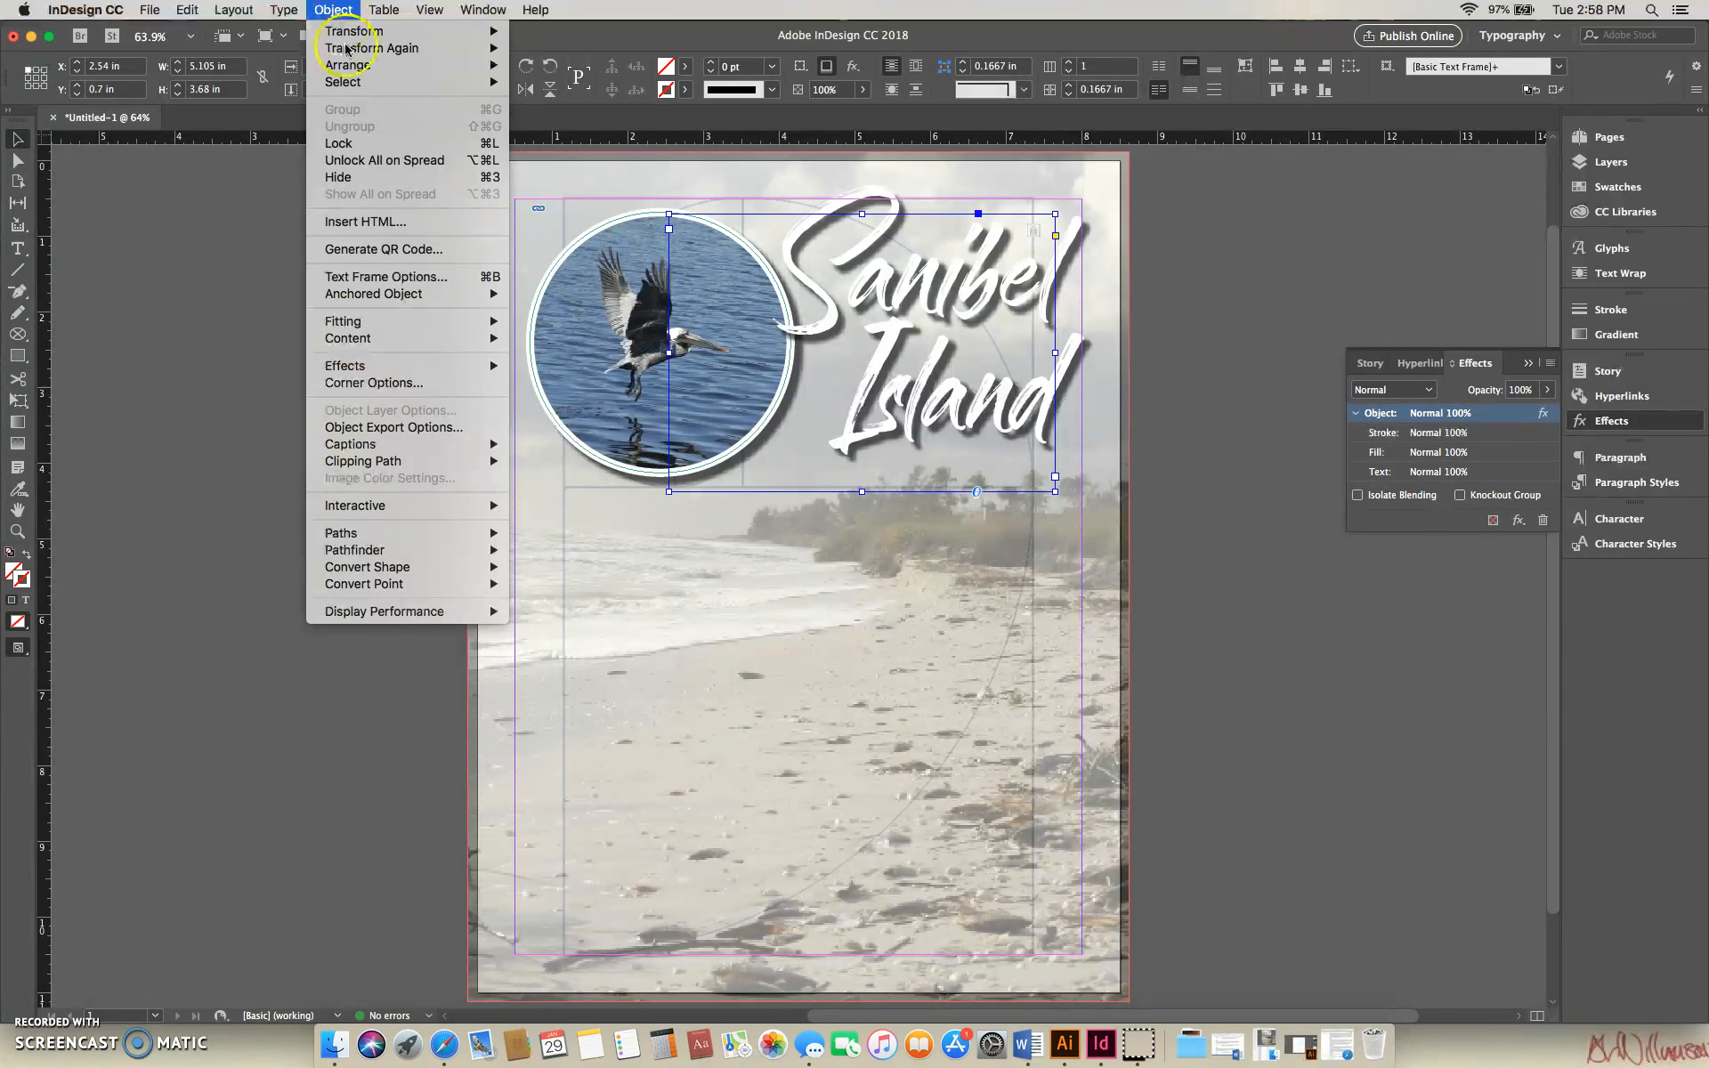
pyautogui.click(339, 143)
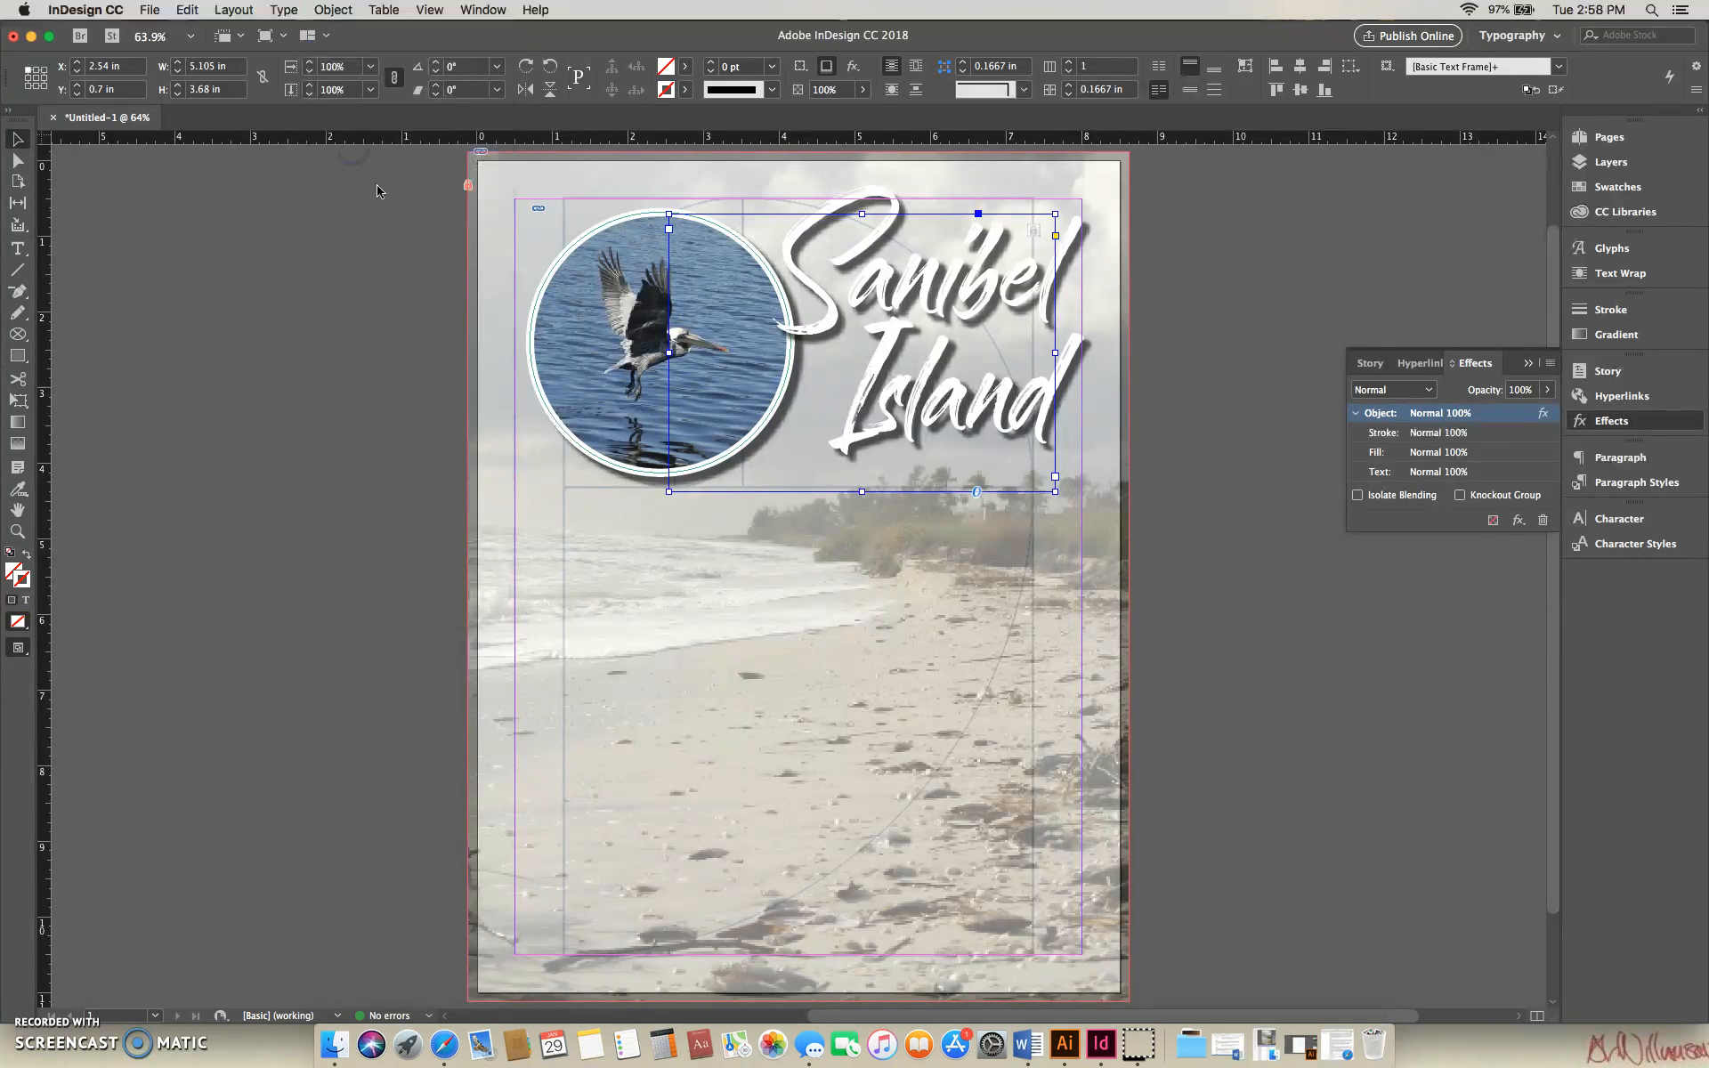
pyautogui.click(560, 254)
pyautogui.click(334, 10)
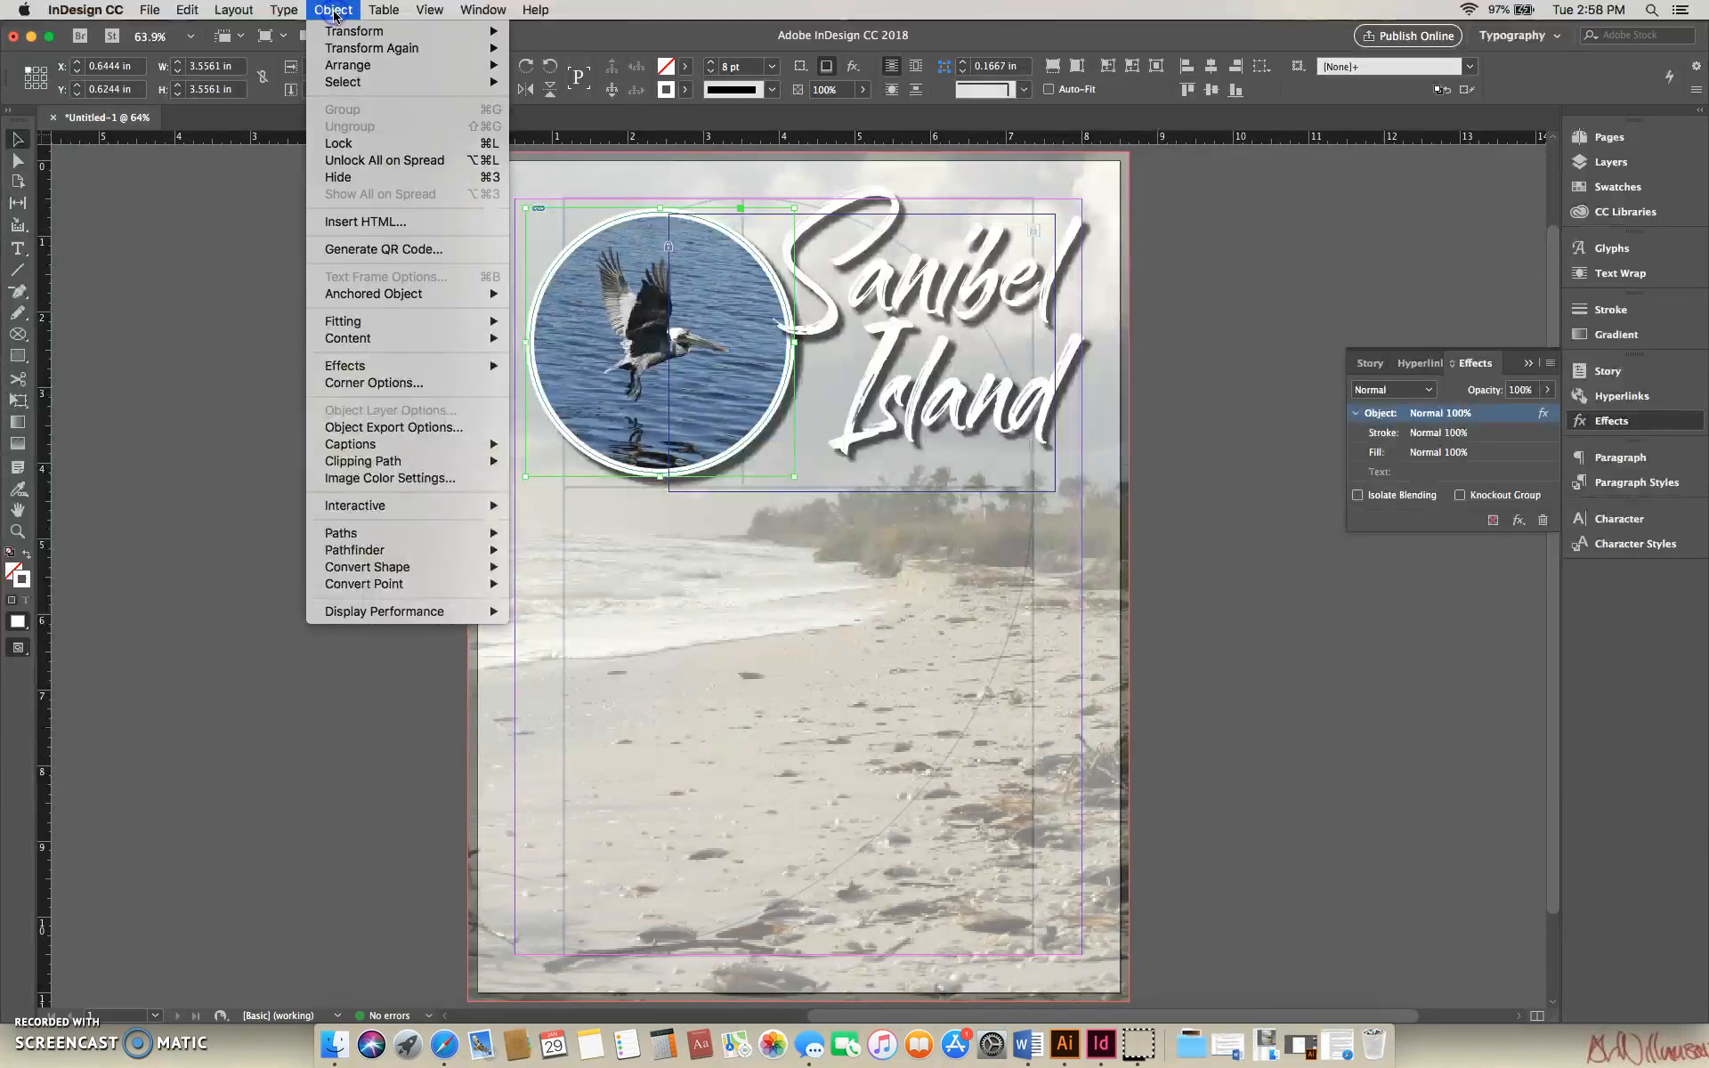
pyautogui.click(359, 142)
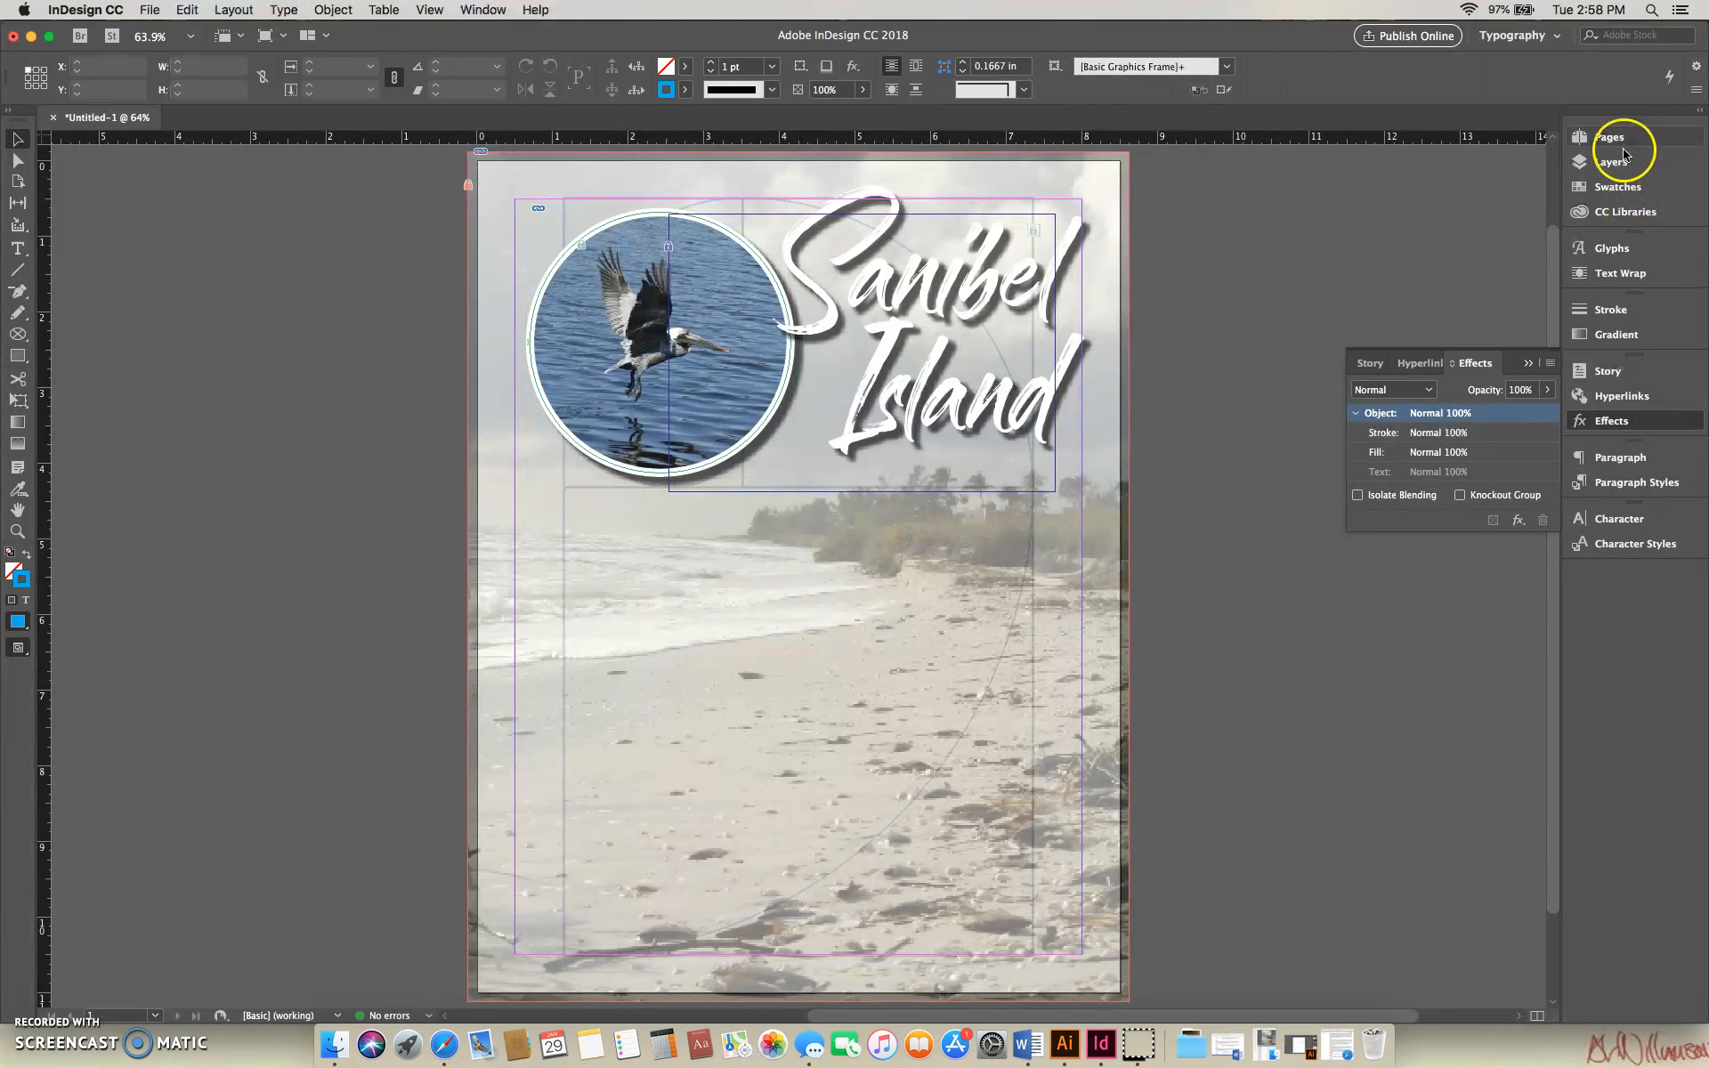
# - Create a new layer above the Title layer and name it Text
pyautogui.click(1611, 161)
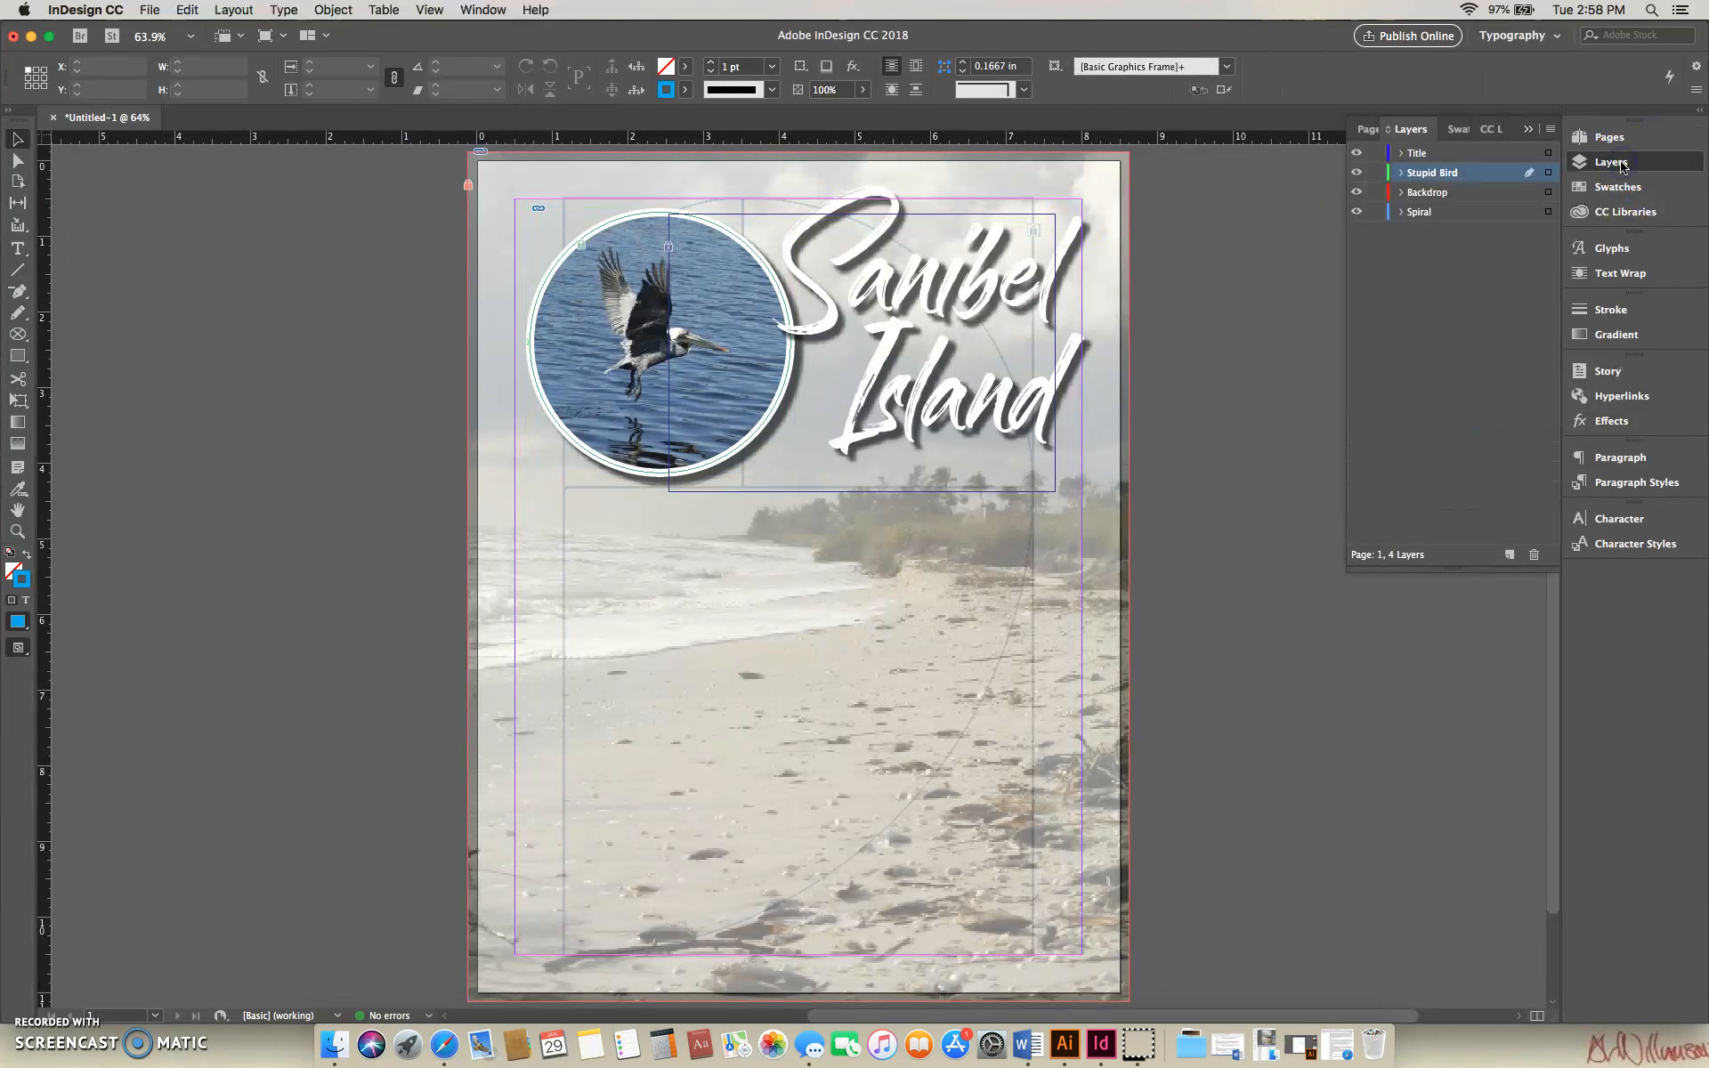
pyautogui.click(1446, 153)
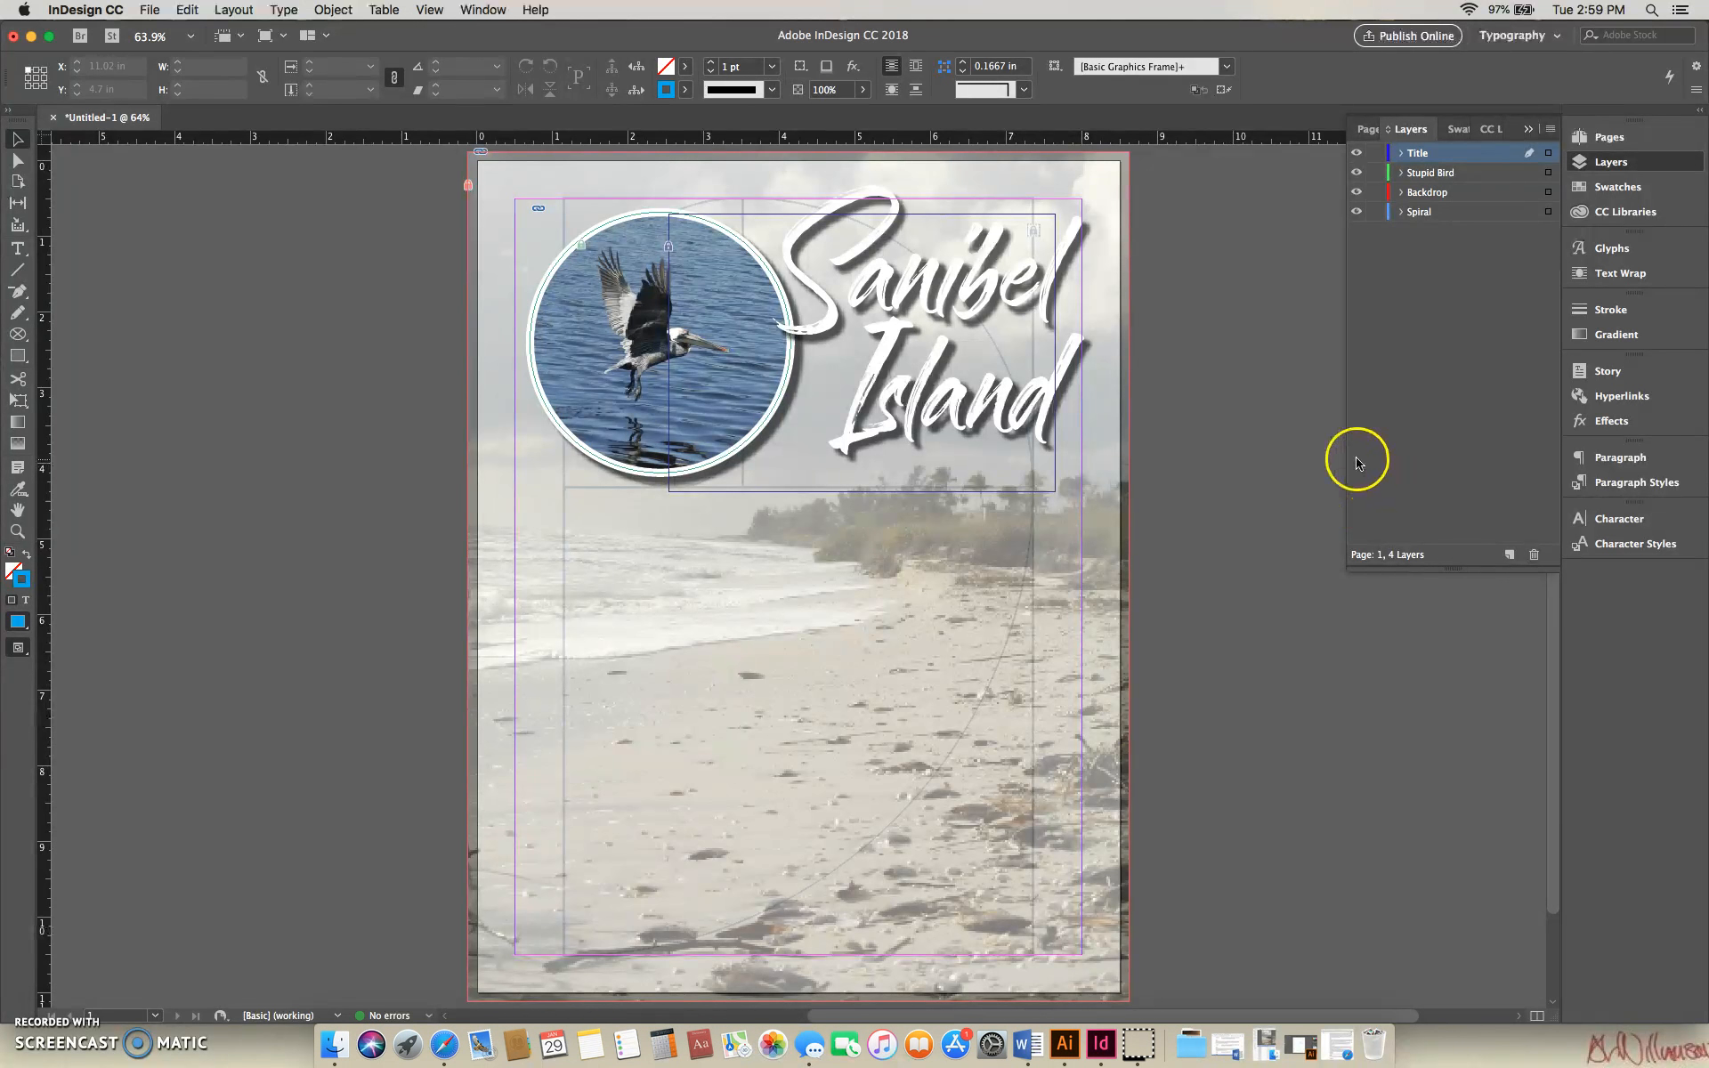
pyautogui.click(1218, 513)
pyautogui.click(1510, 555)
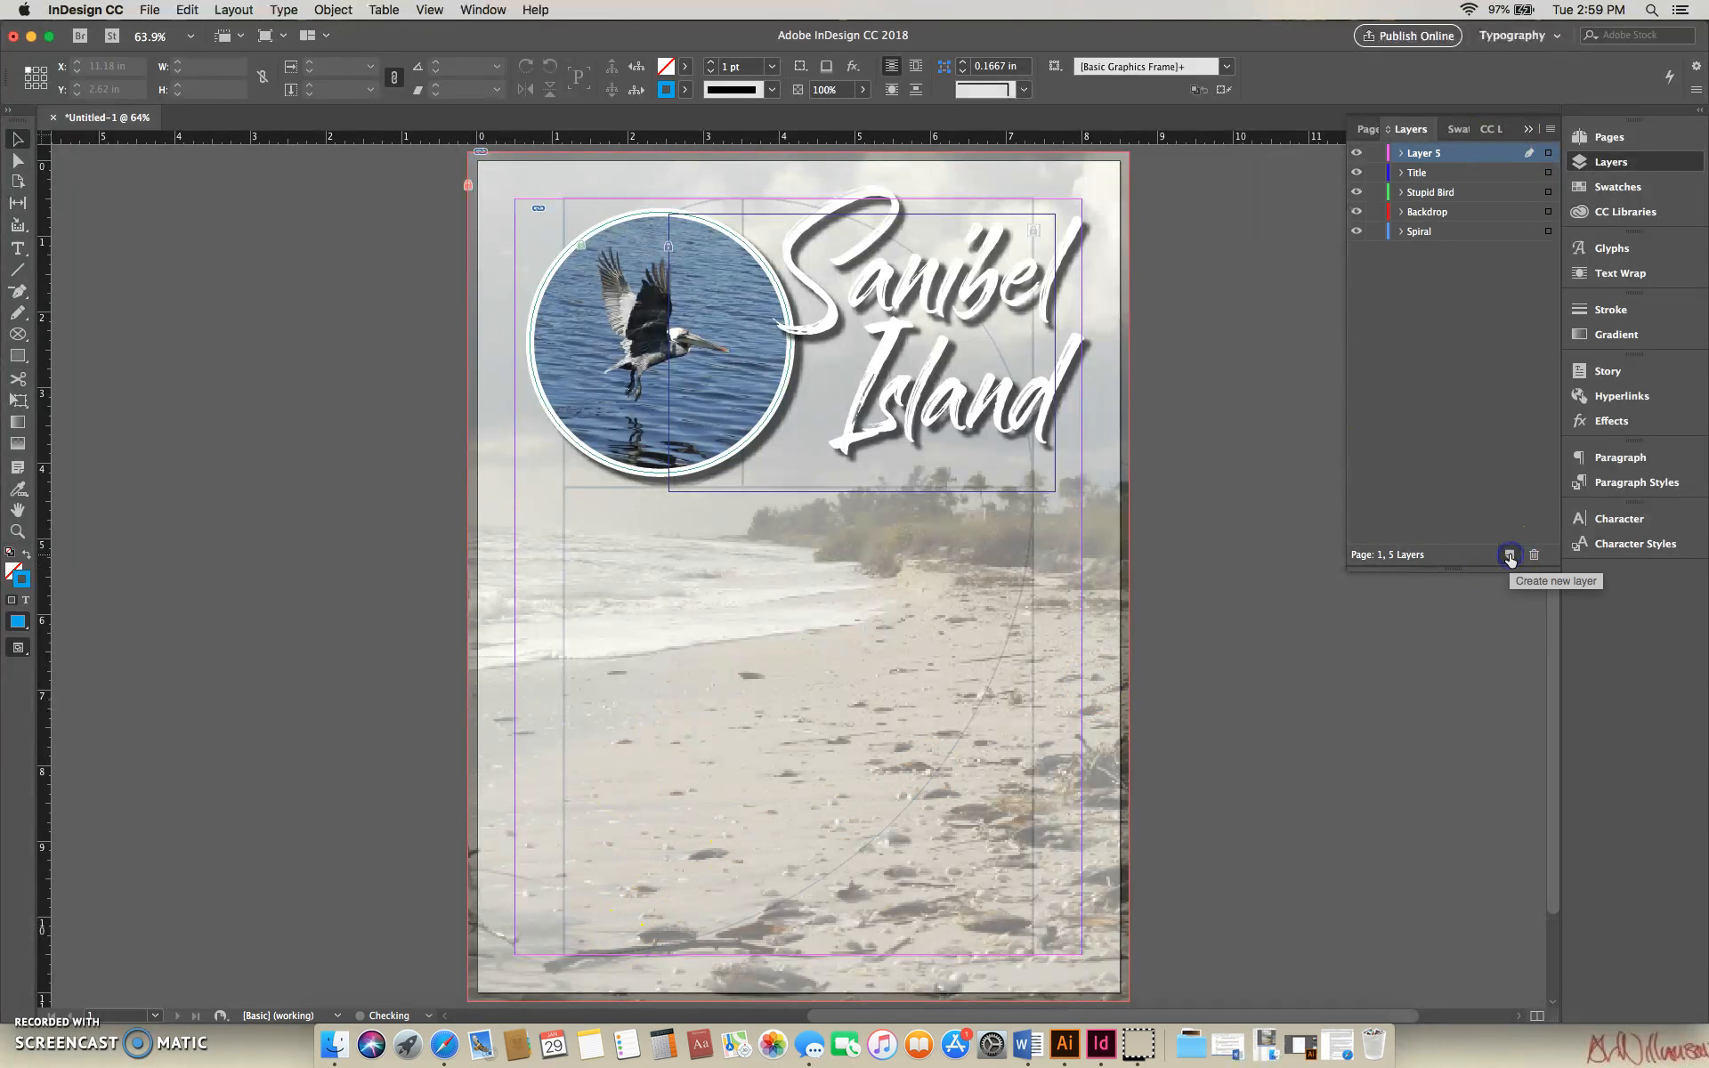
pyautogui.doubleClick(1423, 154)
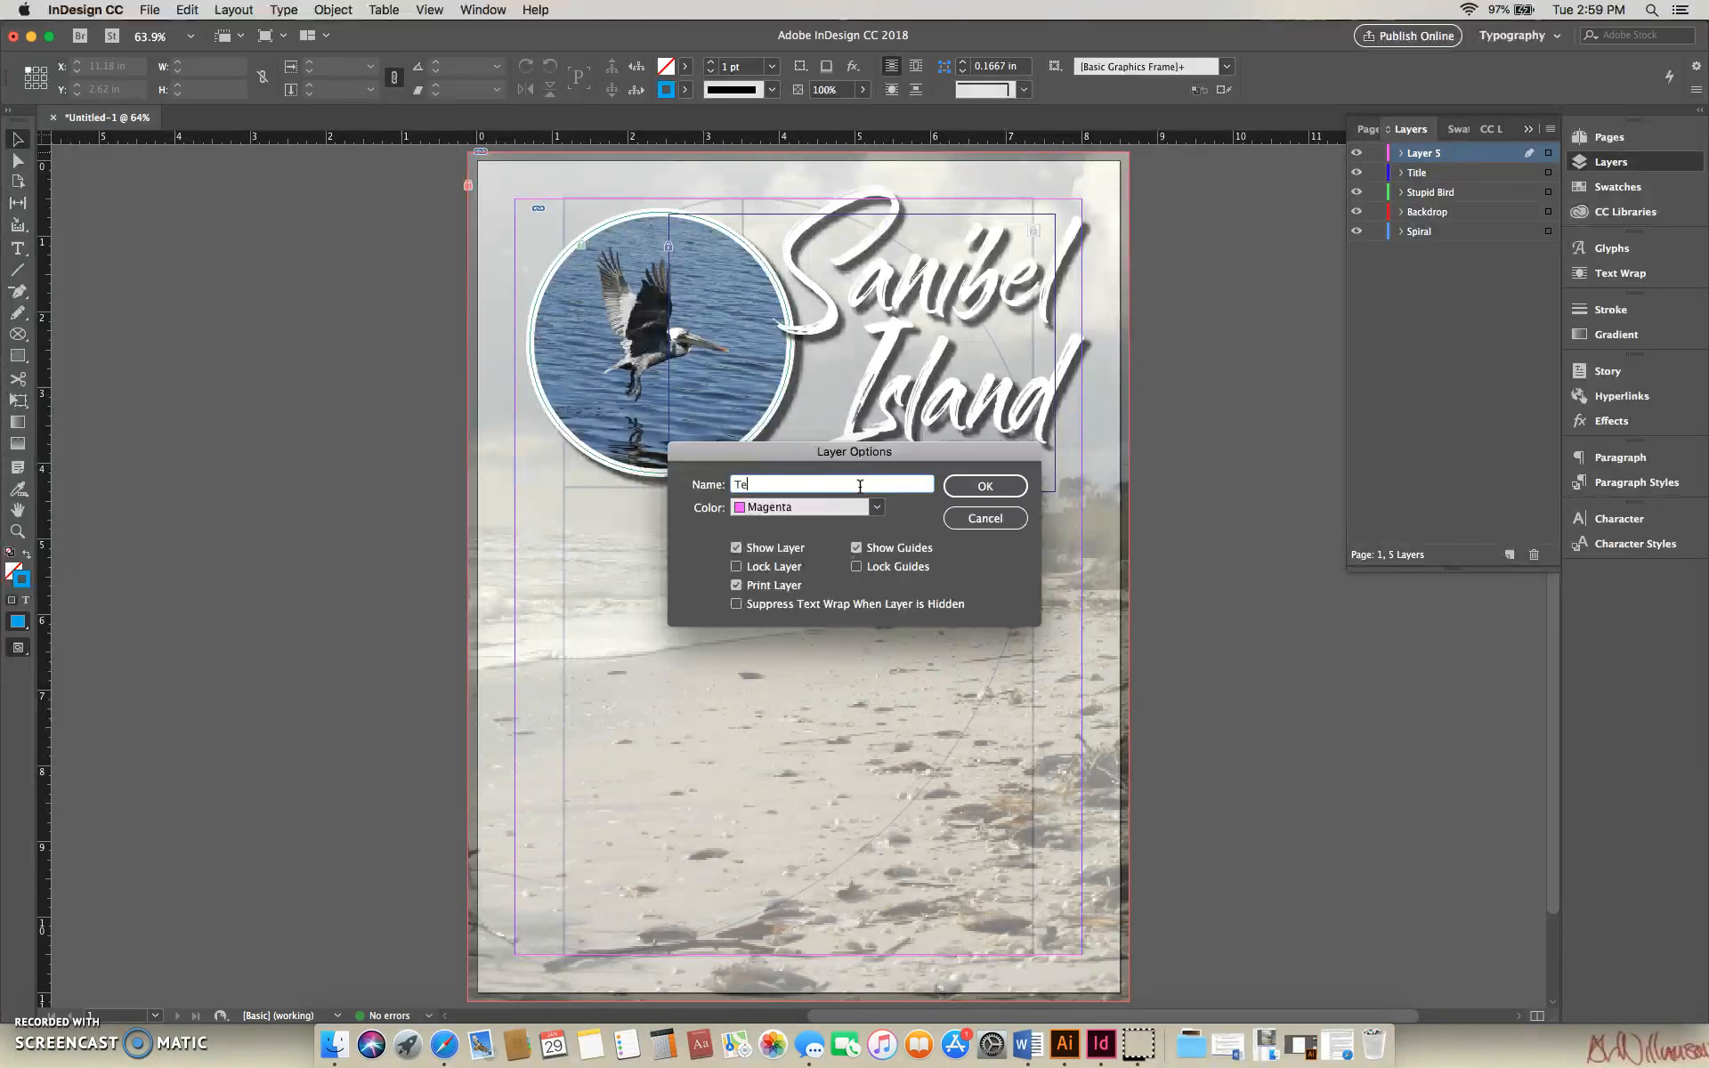
pyautogui.click(985, 486)
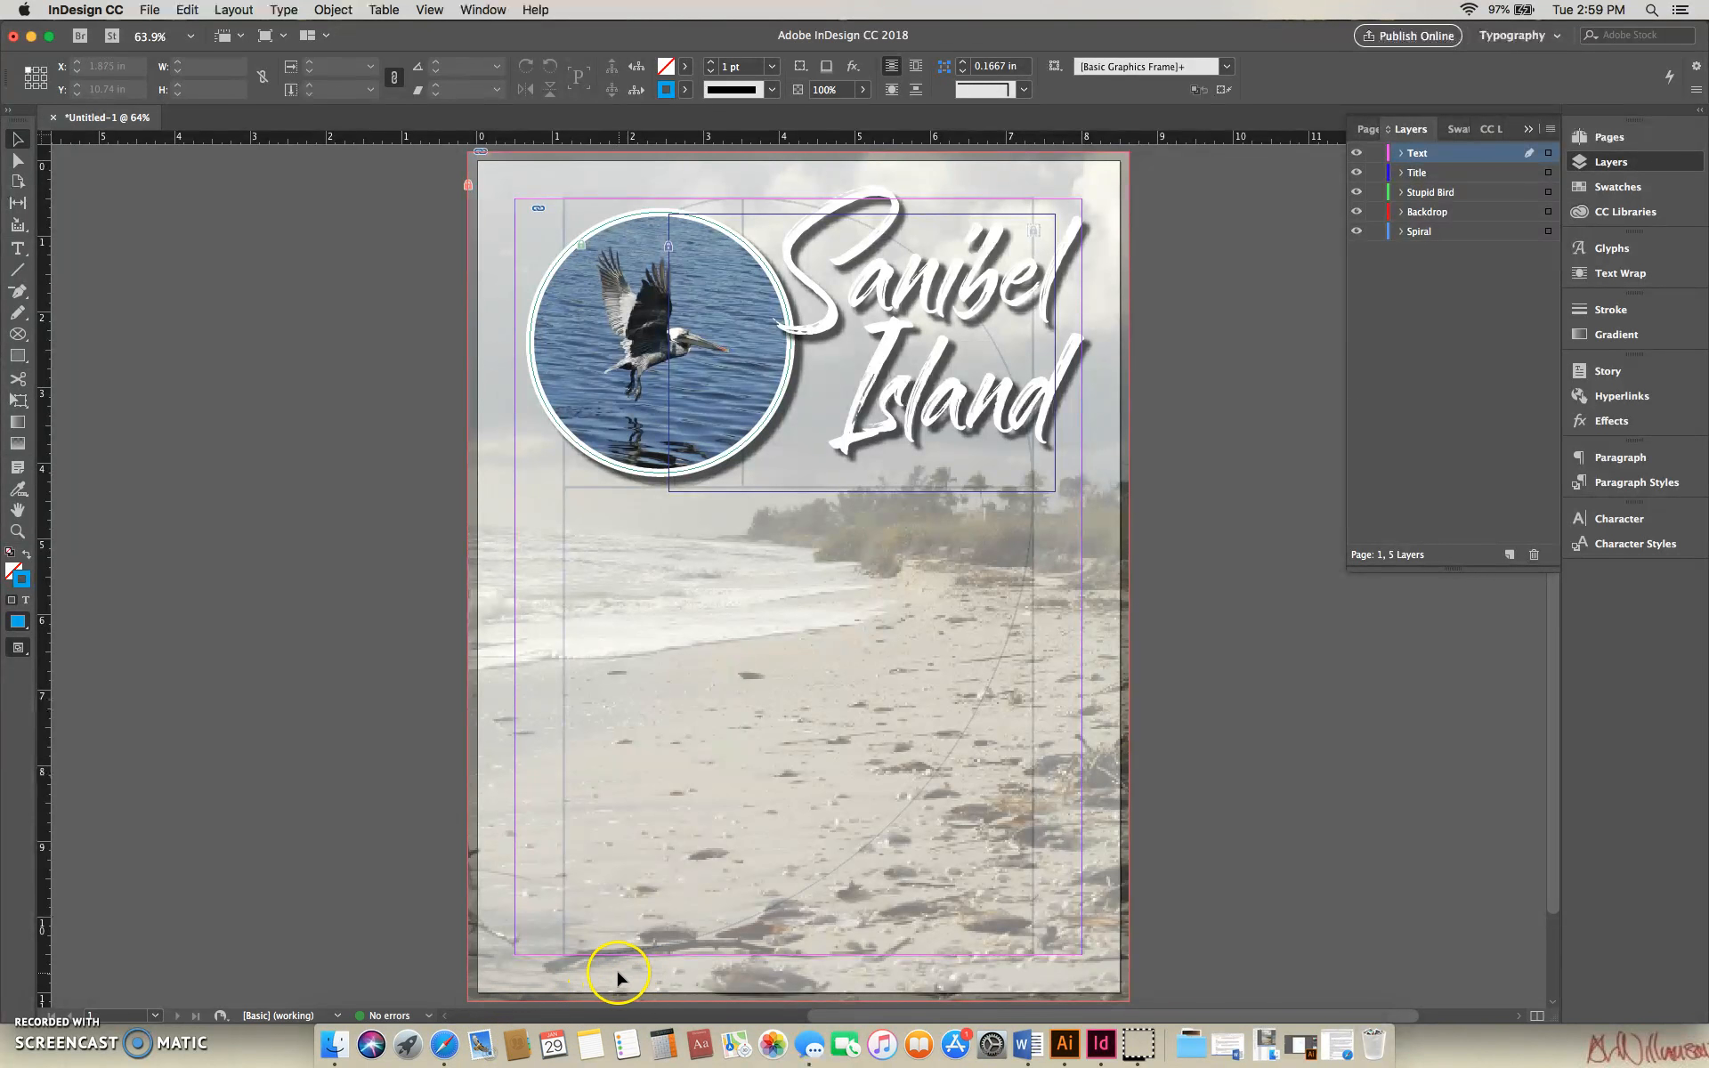
# - Switch to Safari and copy the two Sanibel Island body paragraphs from the Moodle assignment page
pyautogui.click(445, 1044)
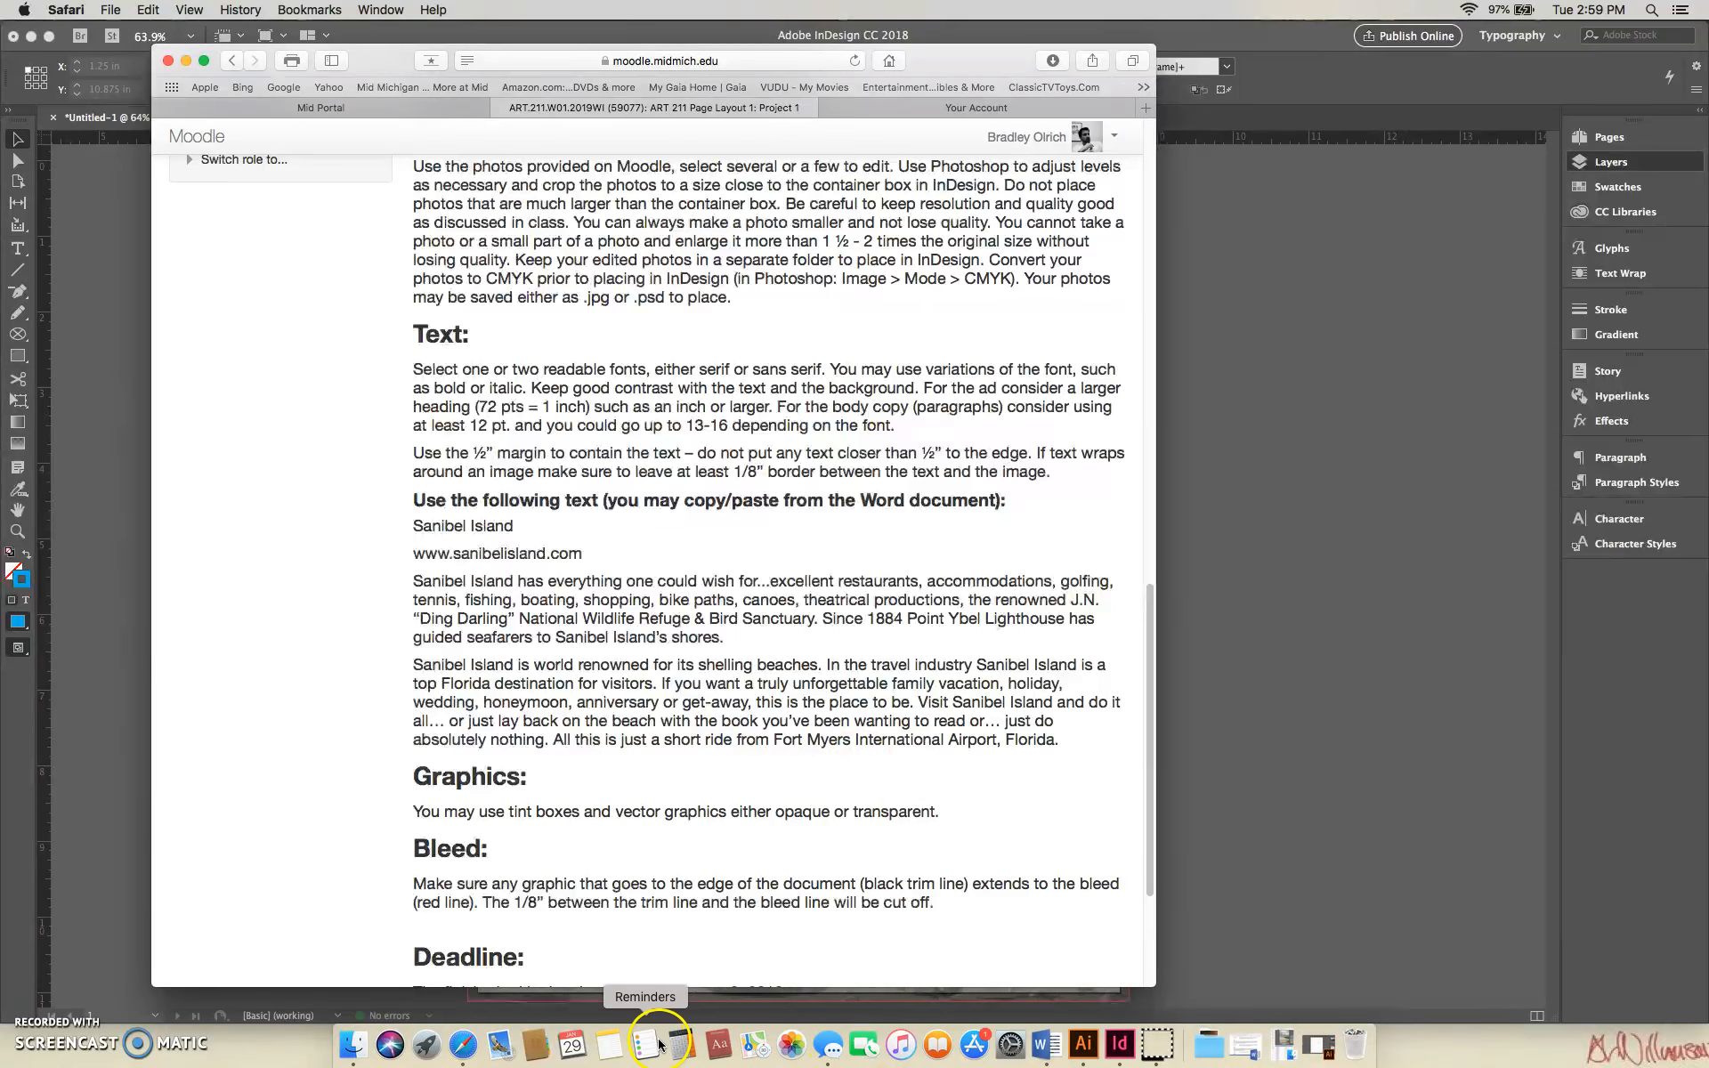
pyautogui.moveTo(1157, 641); pyautogui.dragTo(1205, 680)
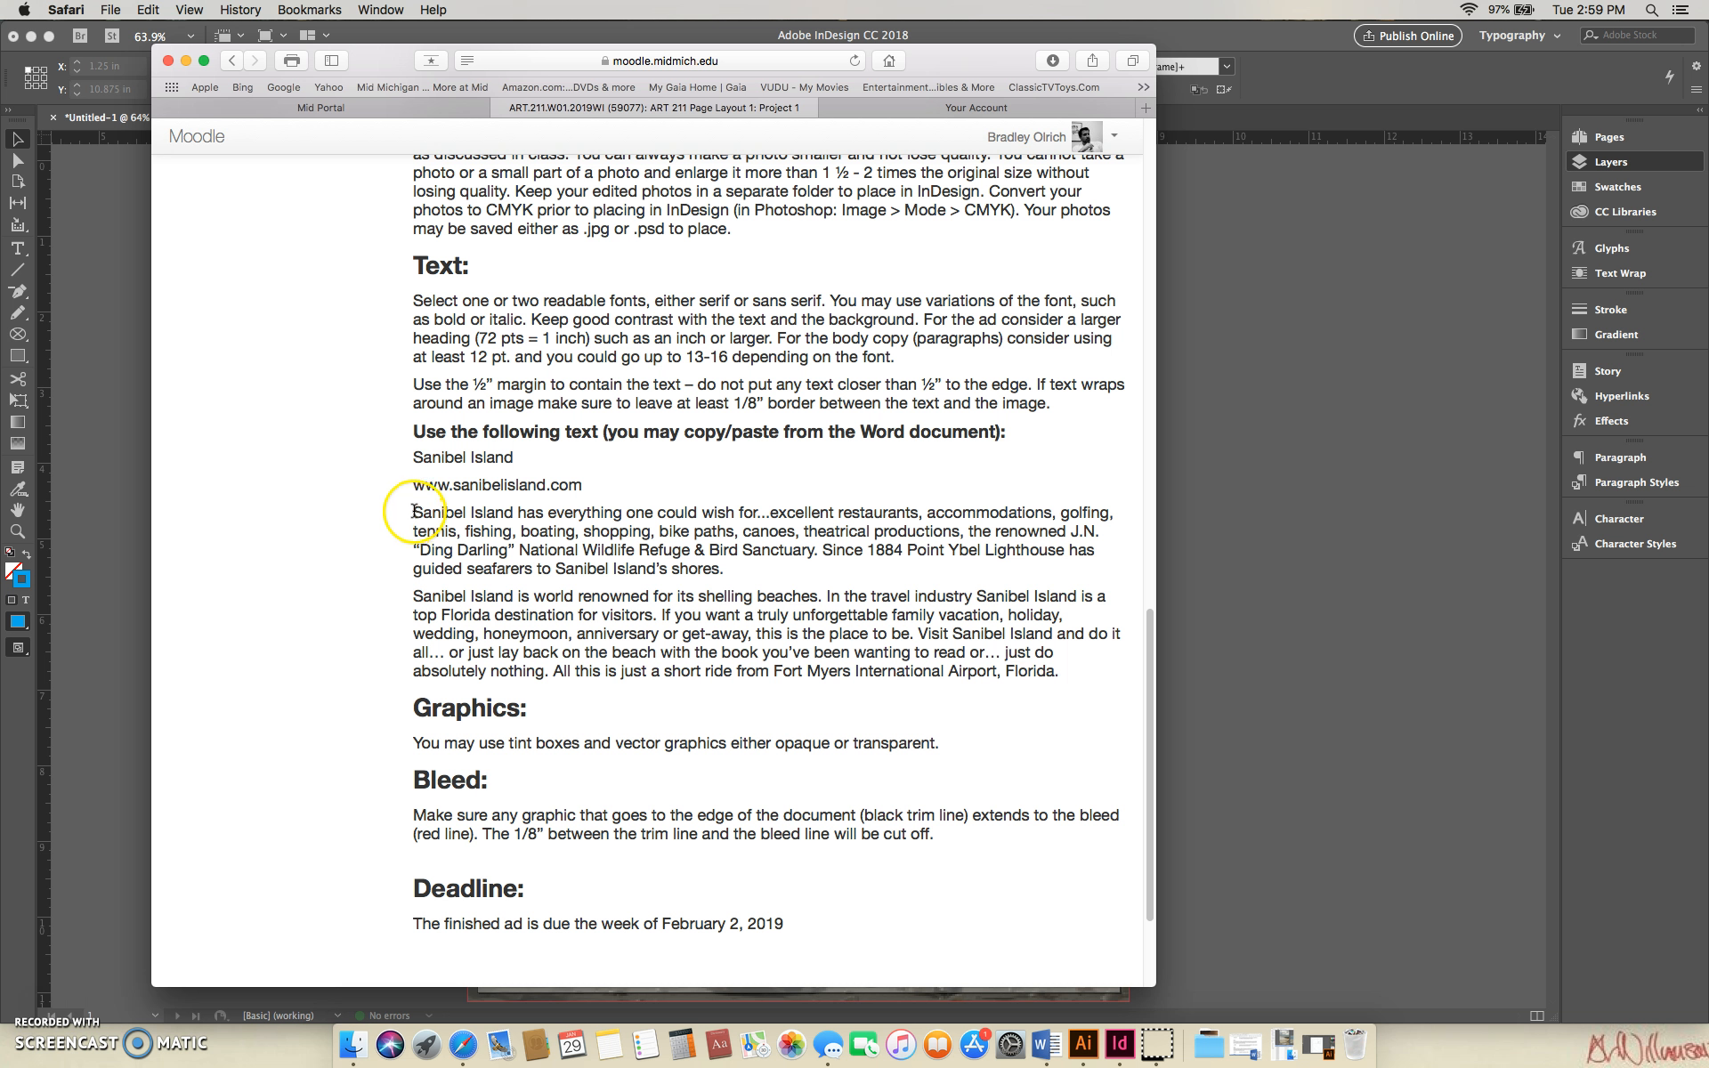
pyautogui.moveTo(414, 512); pyautogui.dragTo(1067, 673)
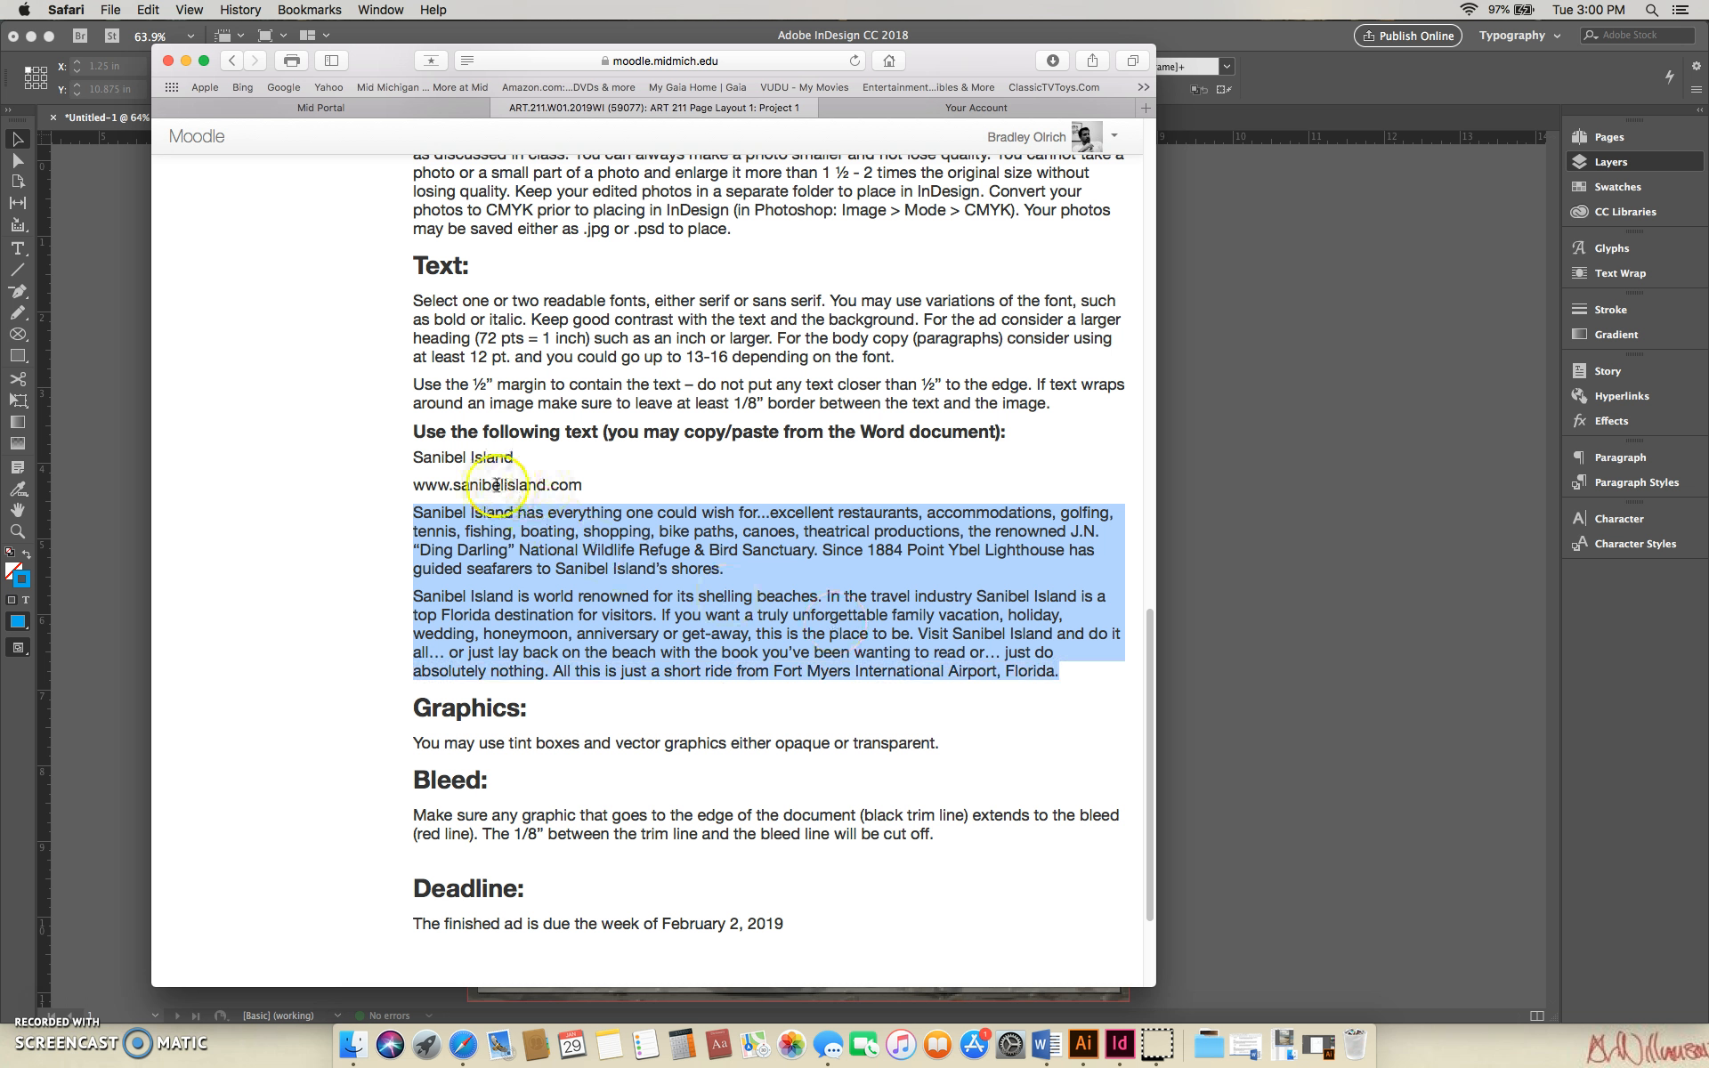
pyautogui.rightClick(666, 540)
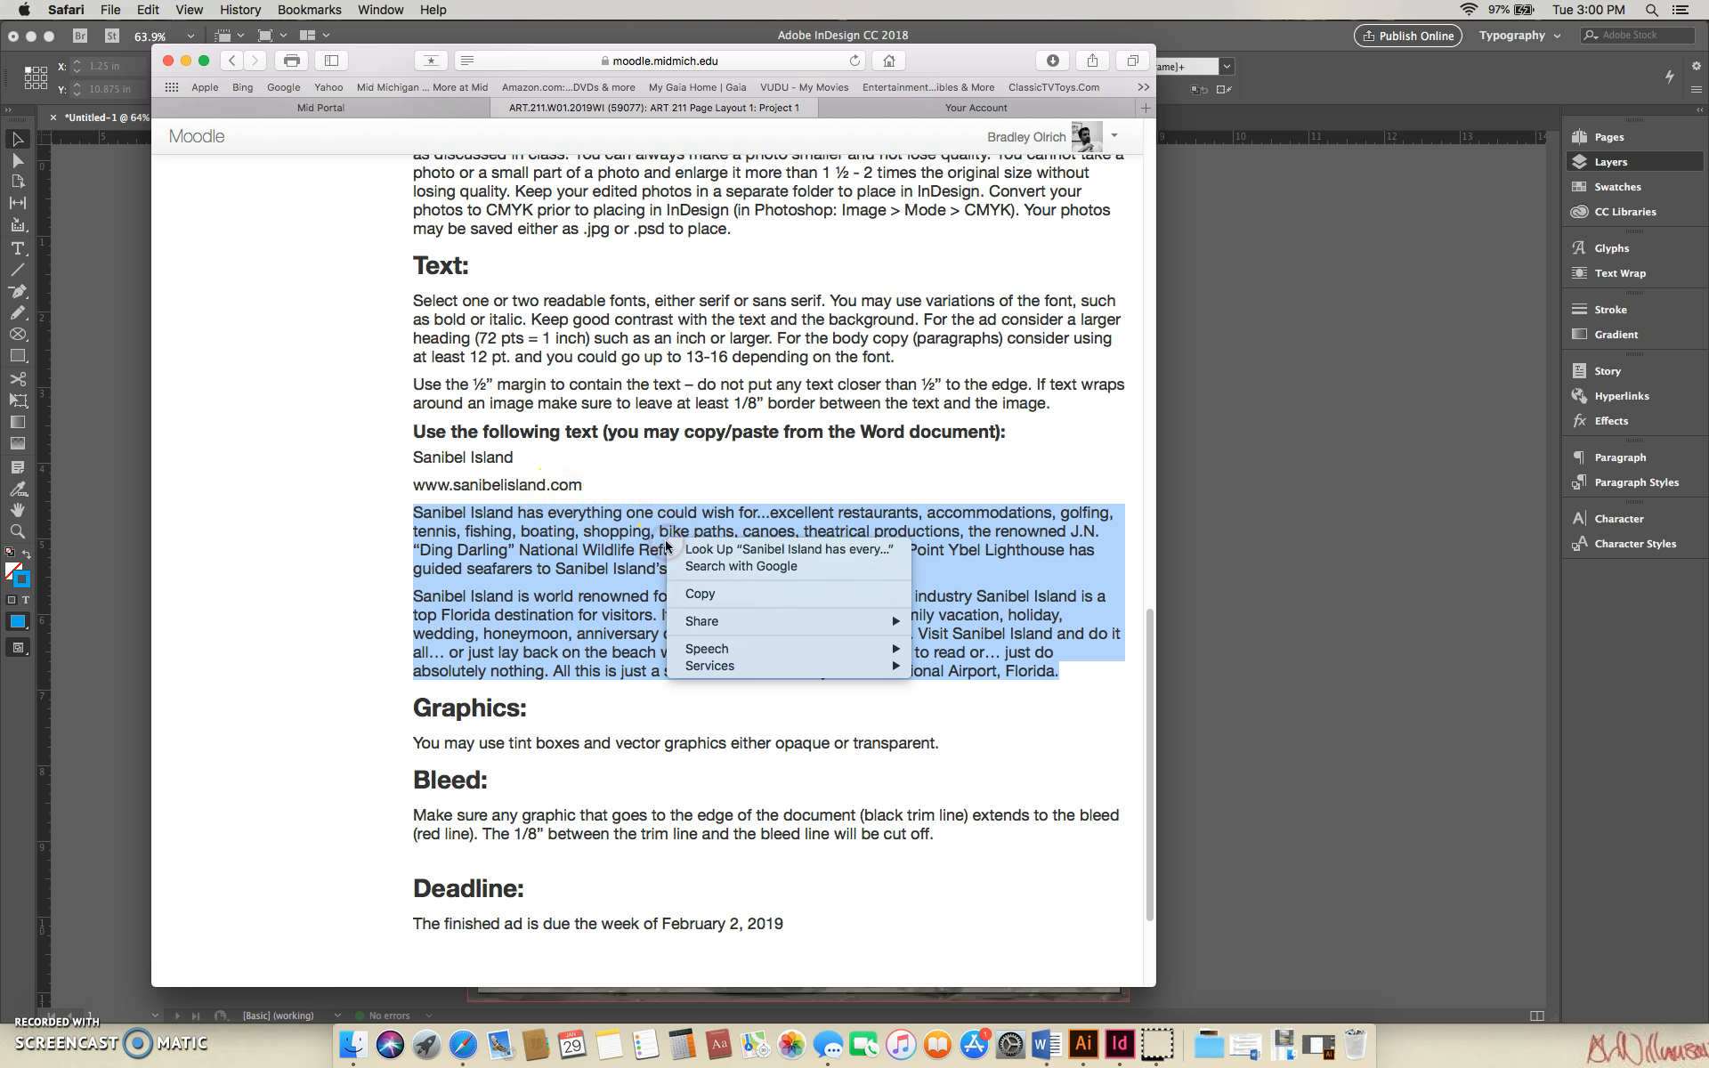
pyautogui.click(708, 598)
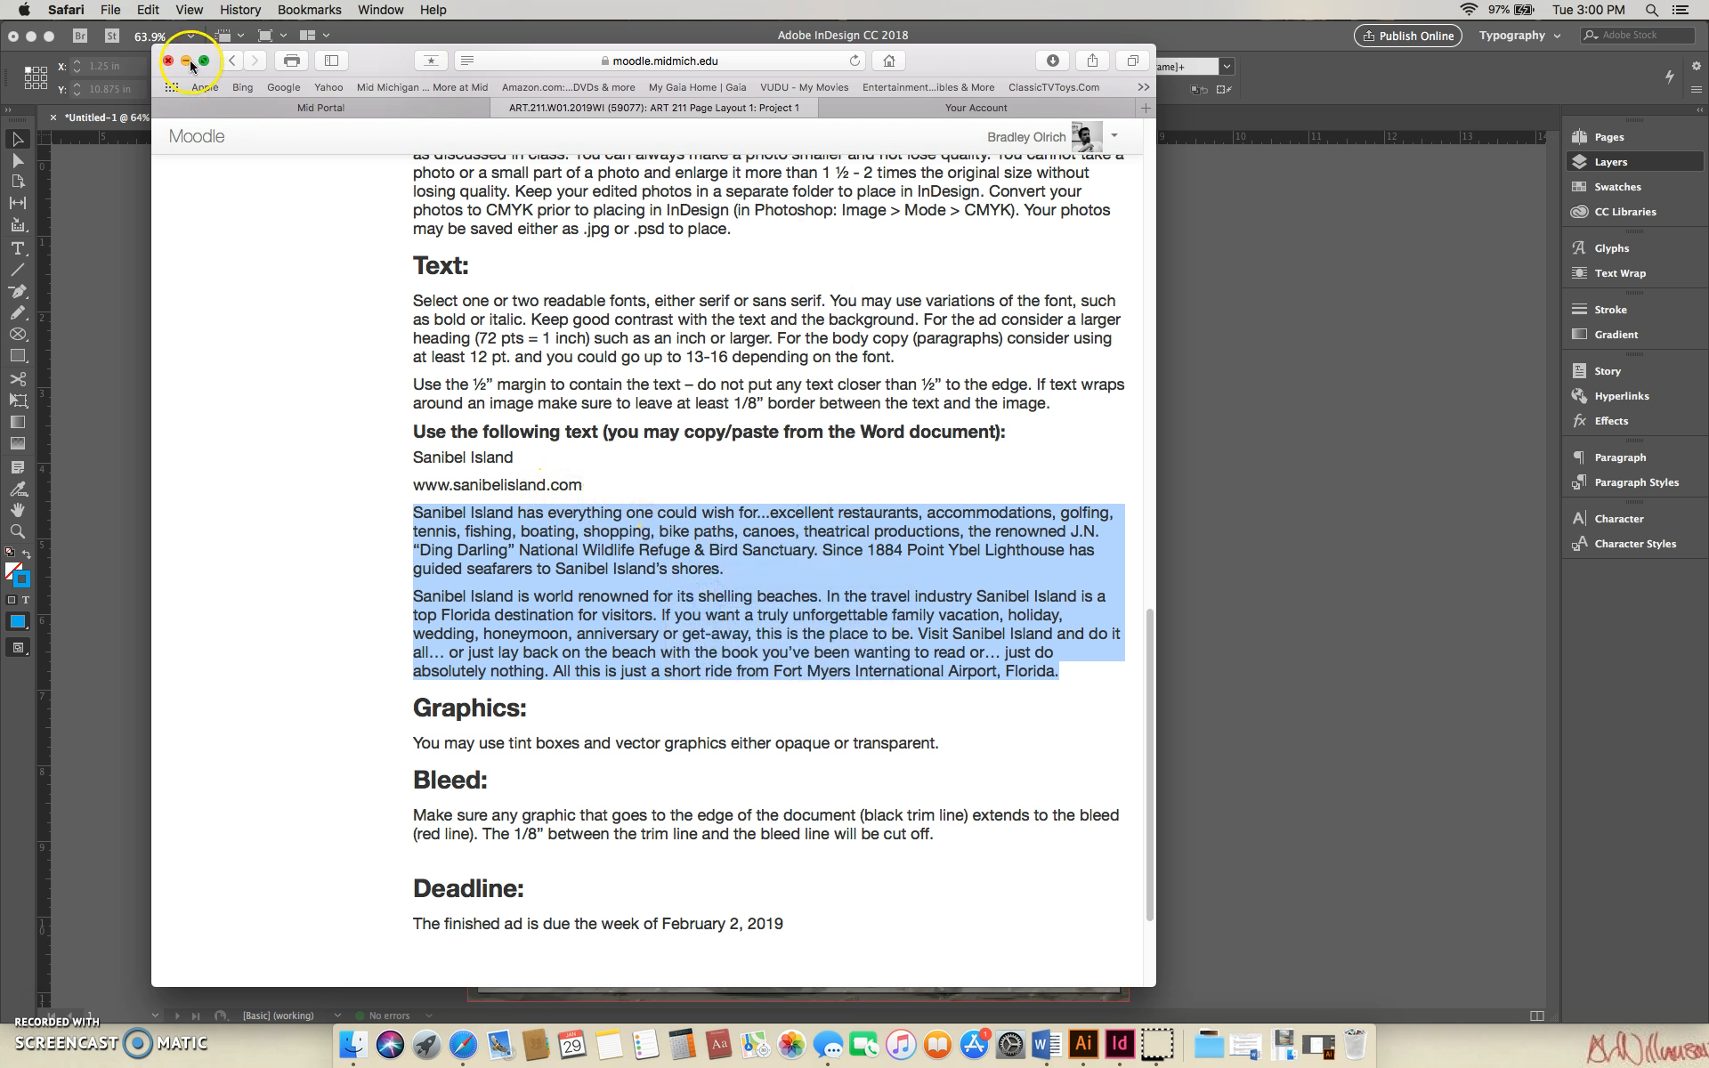
# - Return to InDesign, draw a text frame below the title ending at the title frame's right edge, and set its font to PT Sans Narrow
pyautogui.click(456, 41)
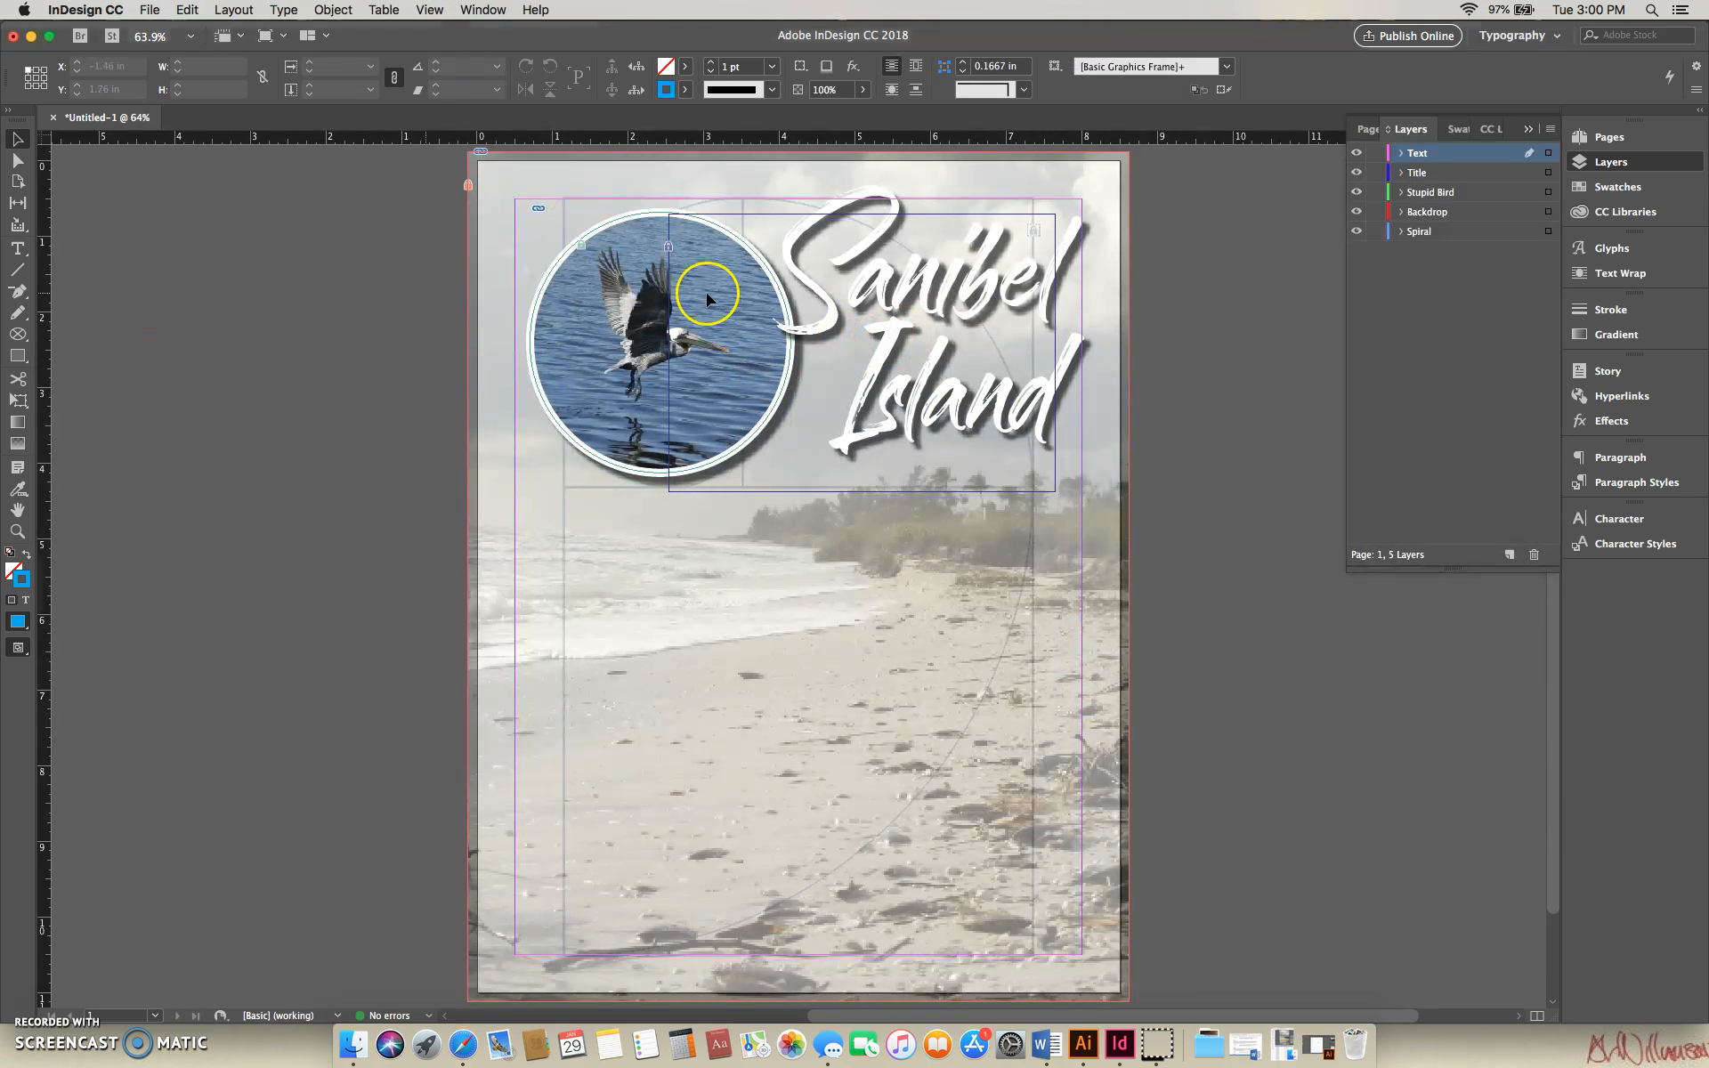
pyautogui.click(19, 253)
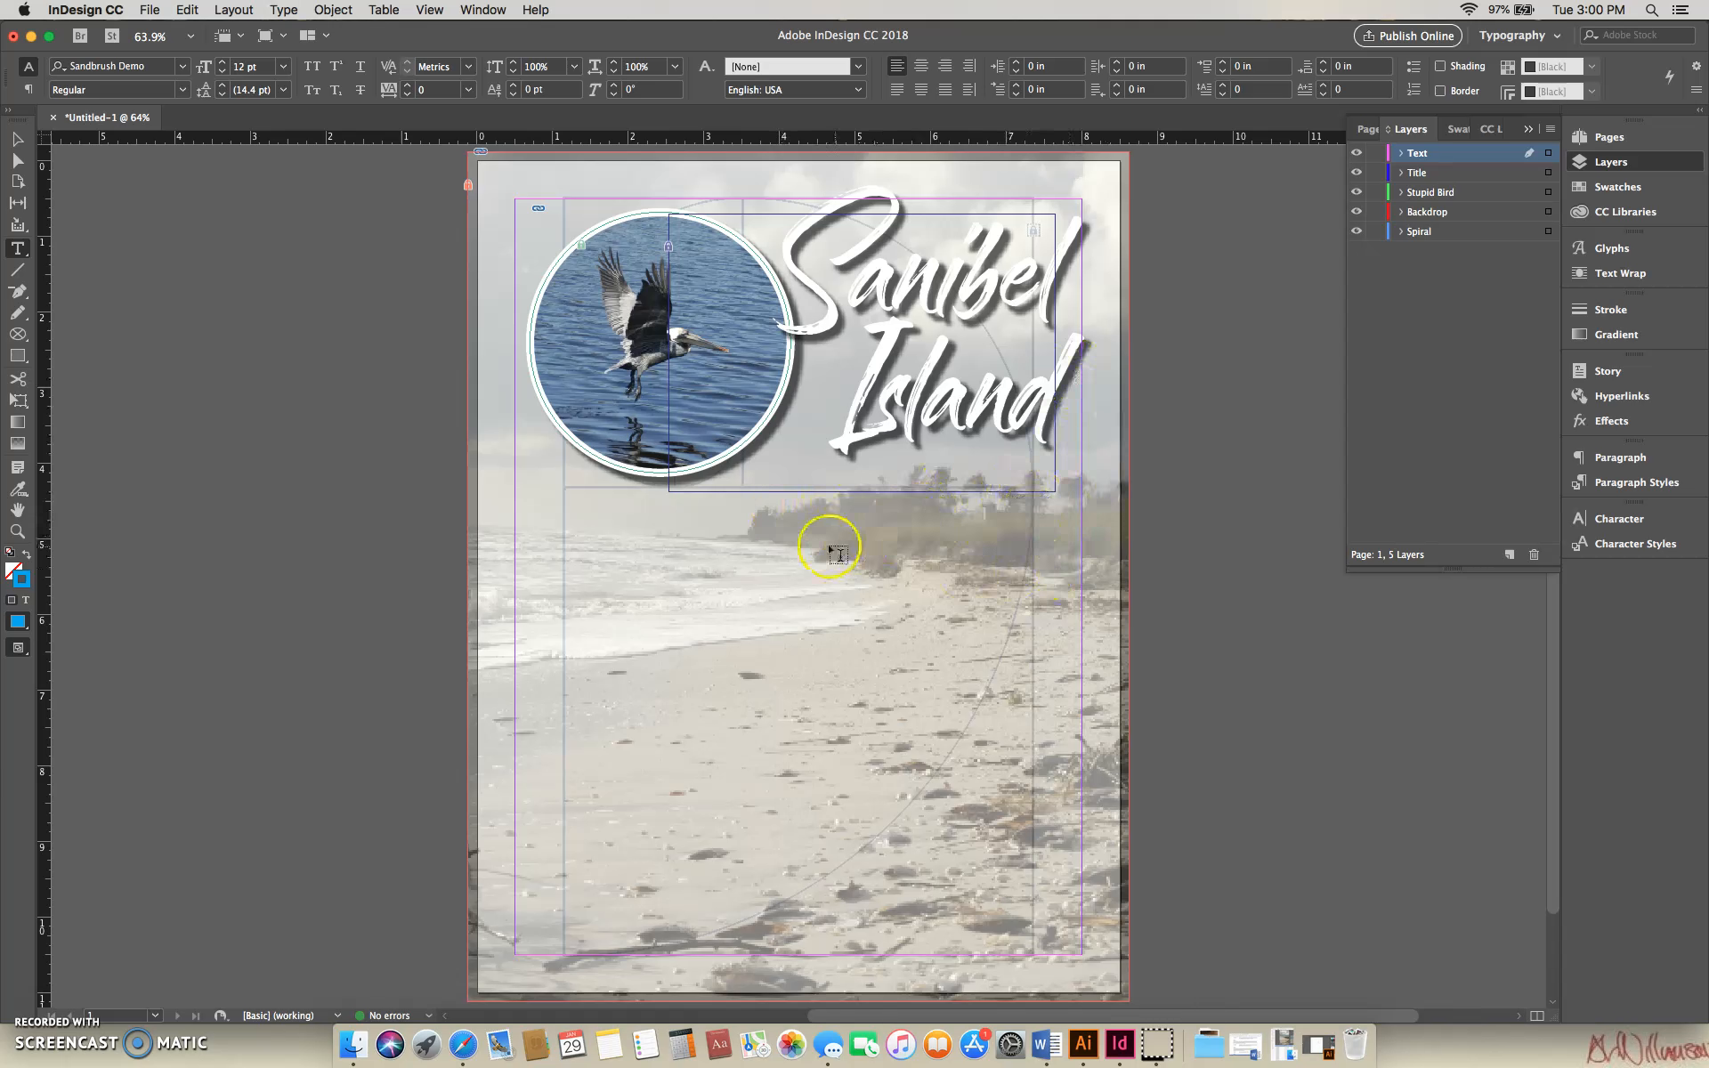
pyautogui.moveTo(812, 494); pyautogui.dragTo(1054, 710)
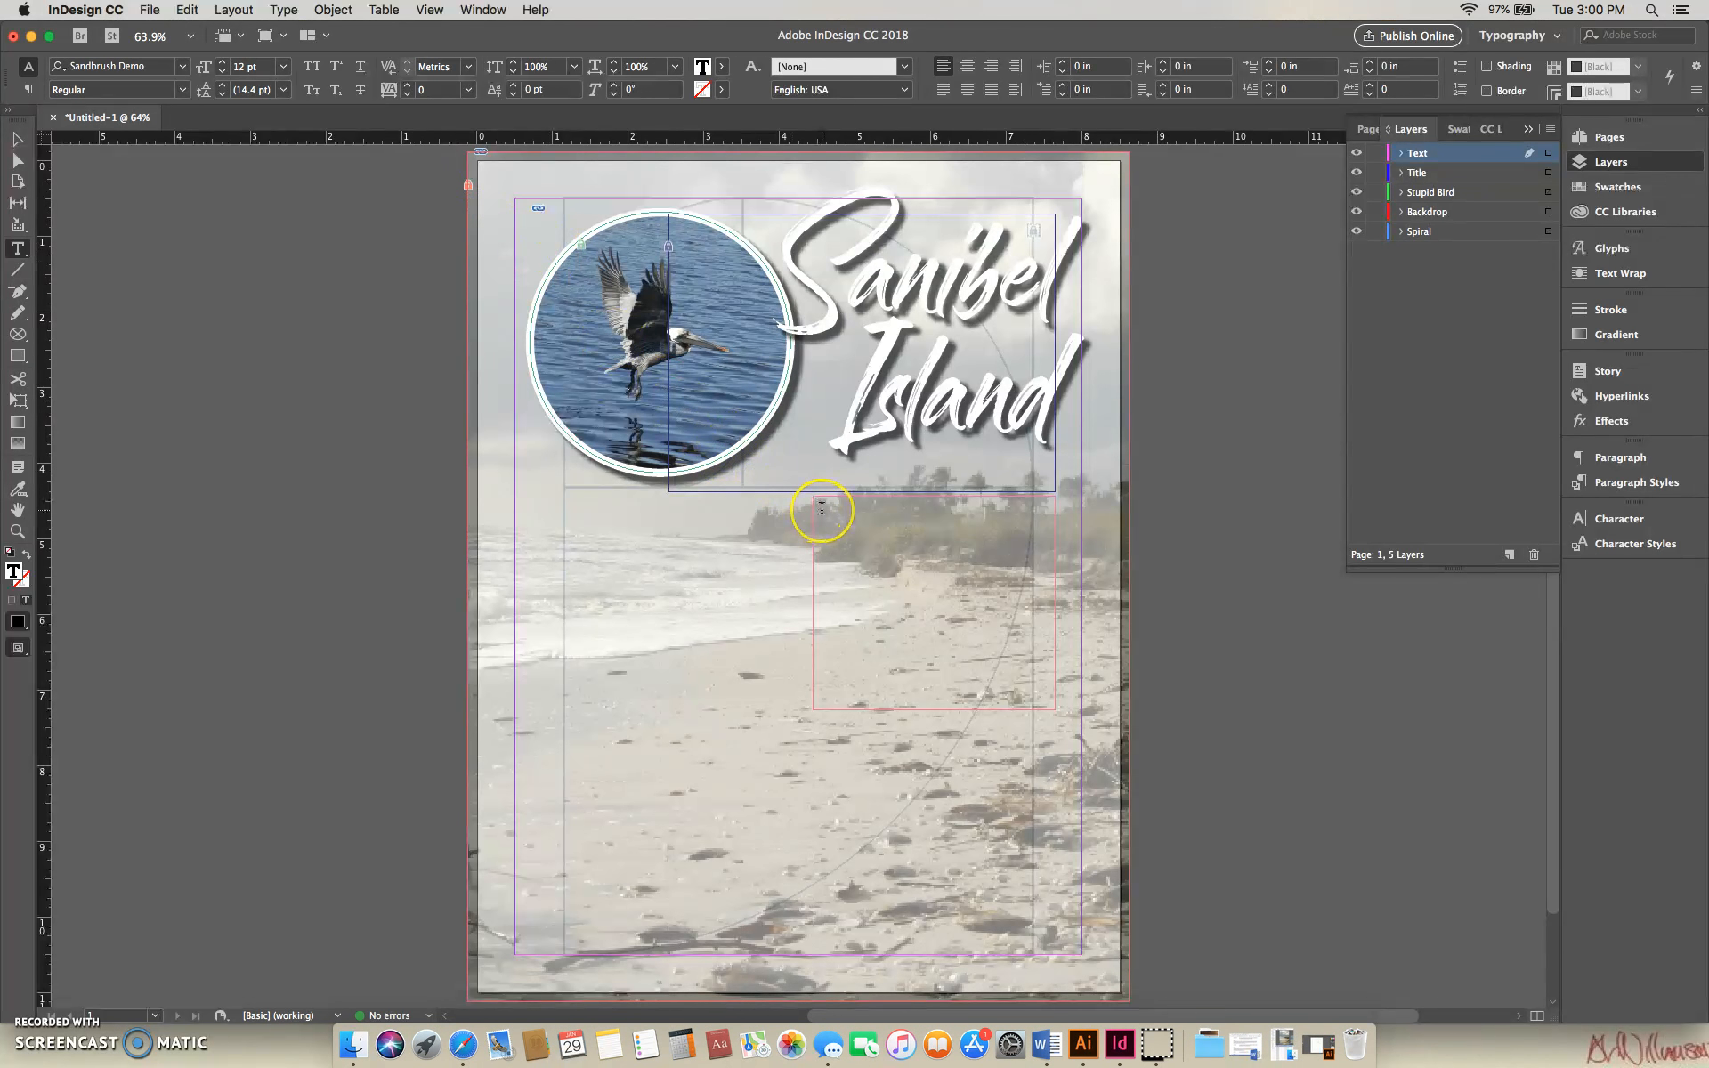
pyautogui.click(182, 72)
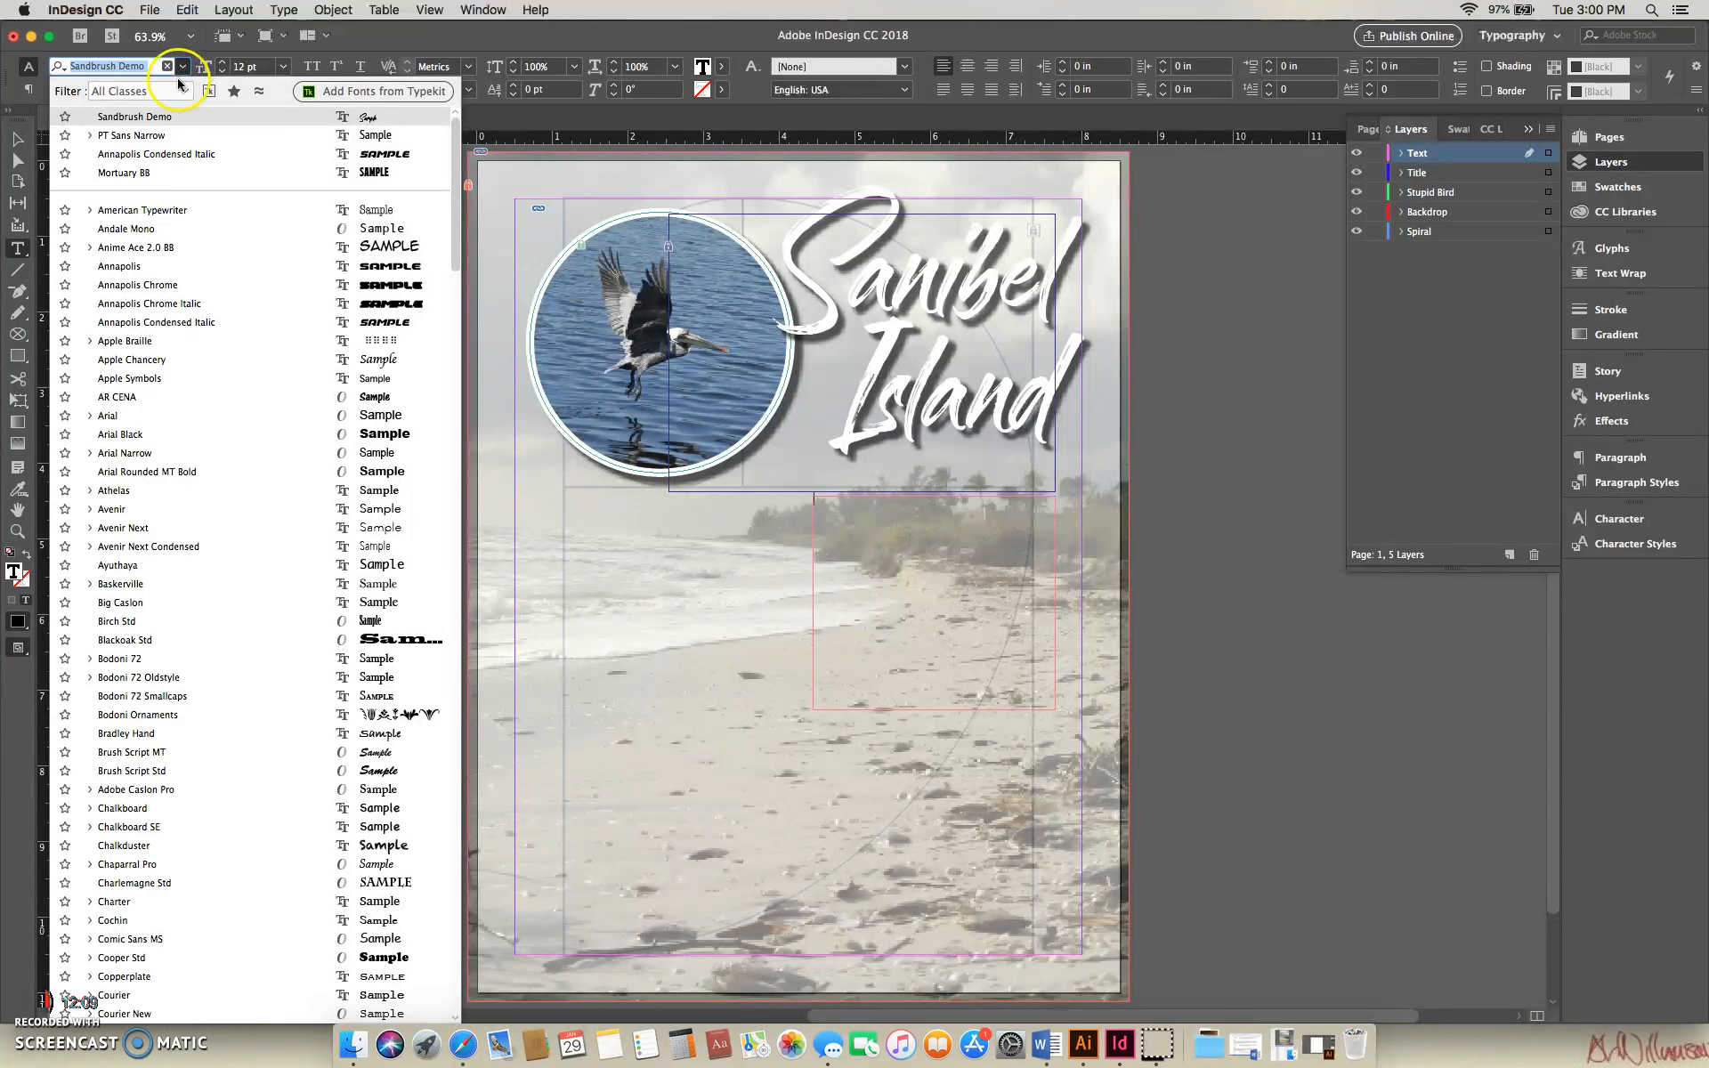
pyautogui.click(165, 138)
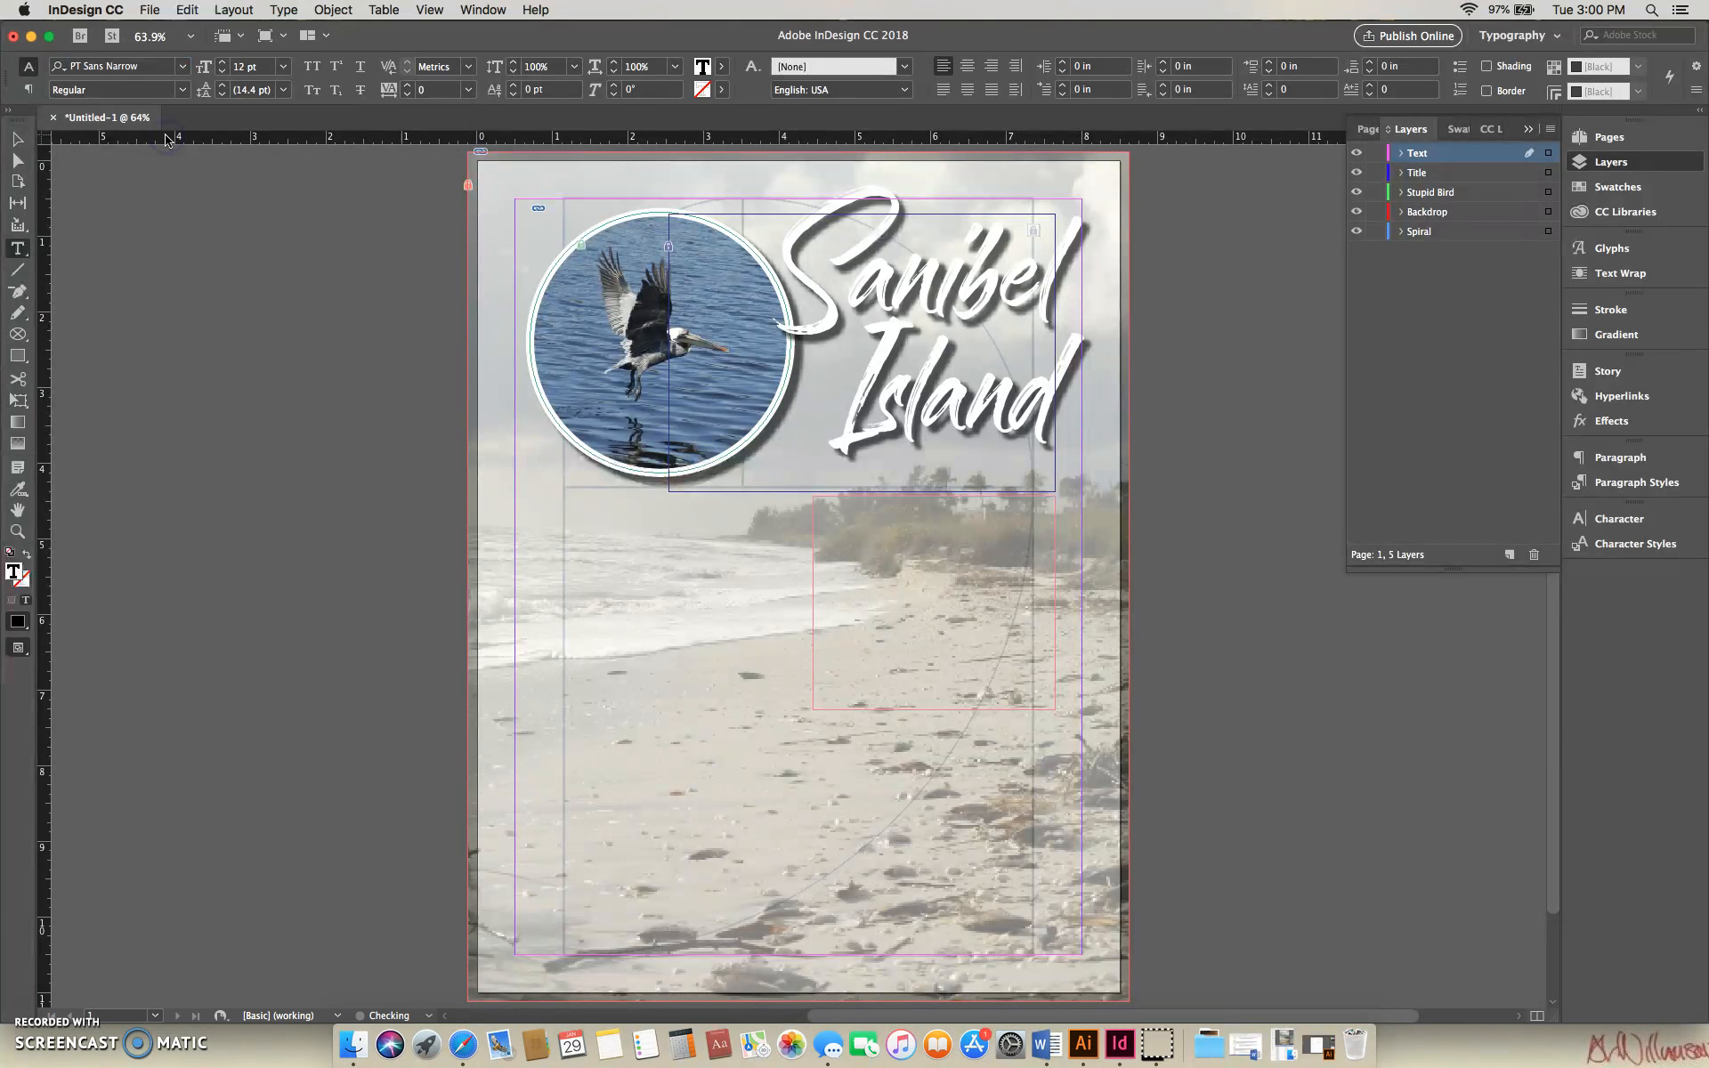
# - Paste the copied Sanibel Island paragraphs into the new text frame
pyautogui.rightClick(829, 499)
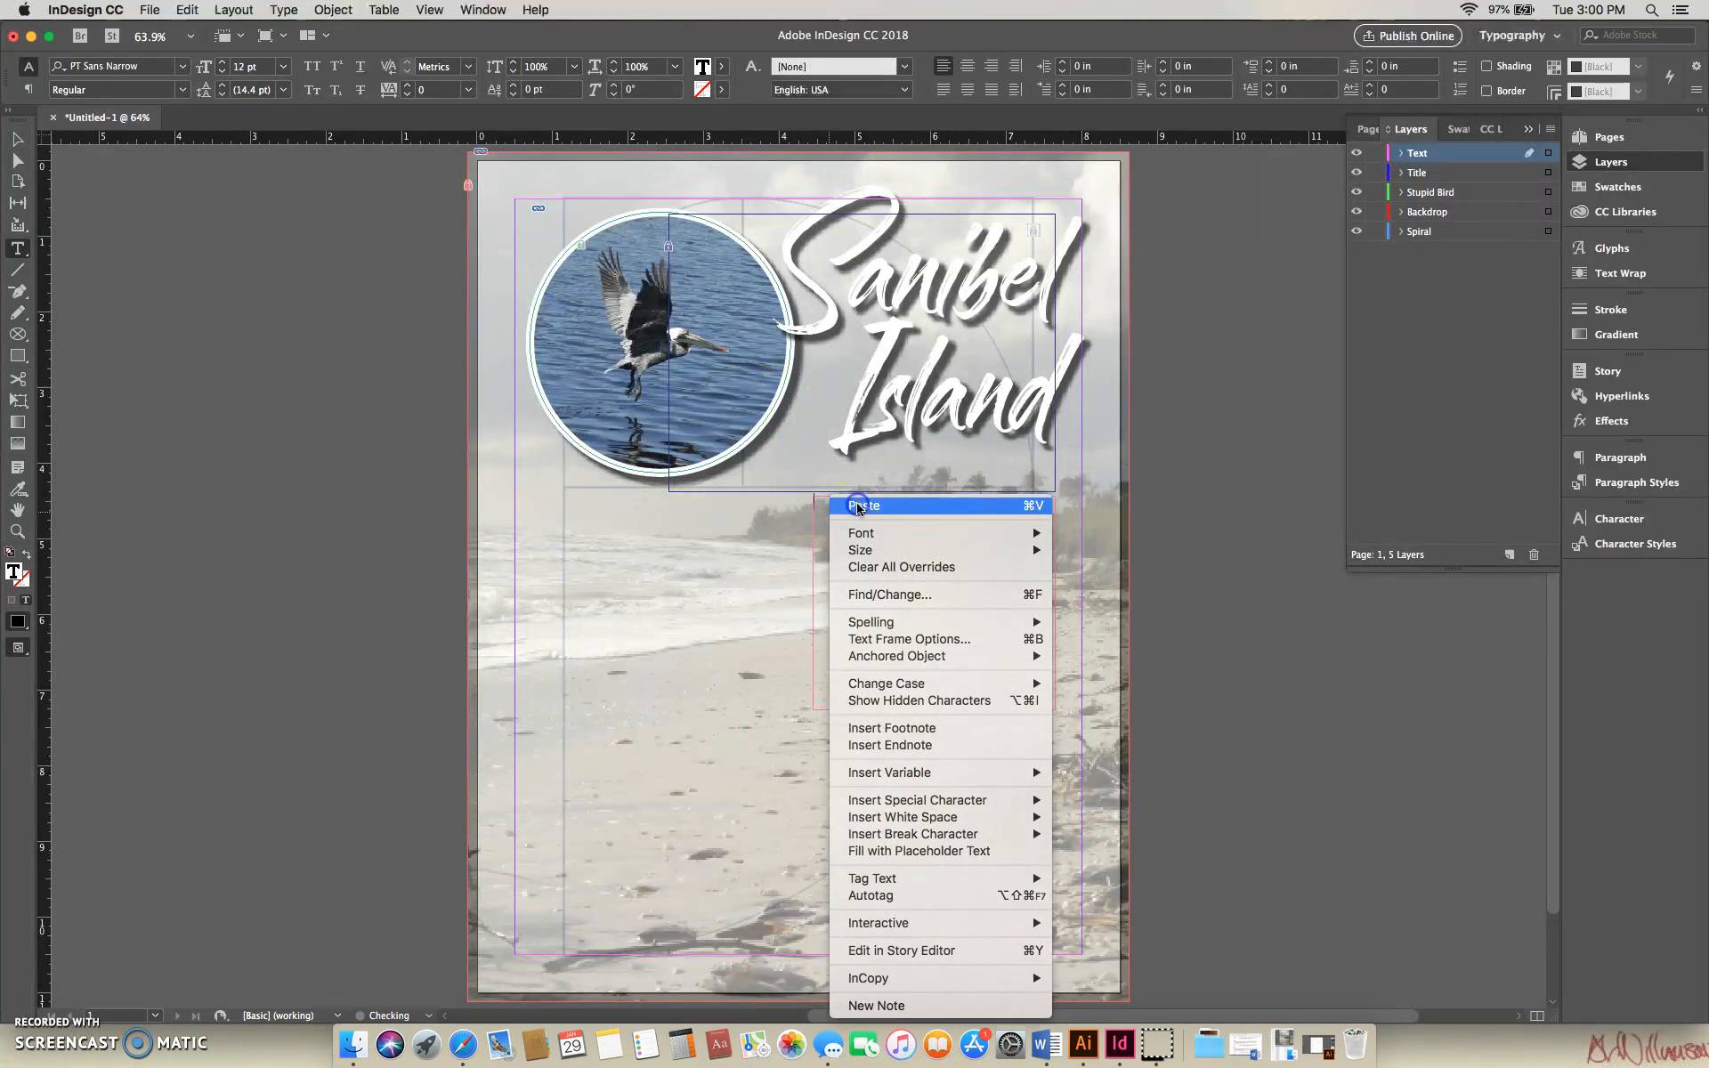
pyautogui.click(857, 507)
pyautogui.click(907, 578)
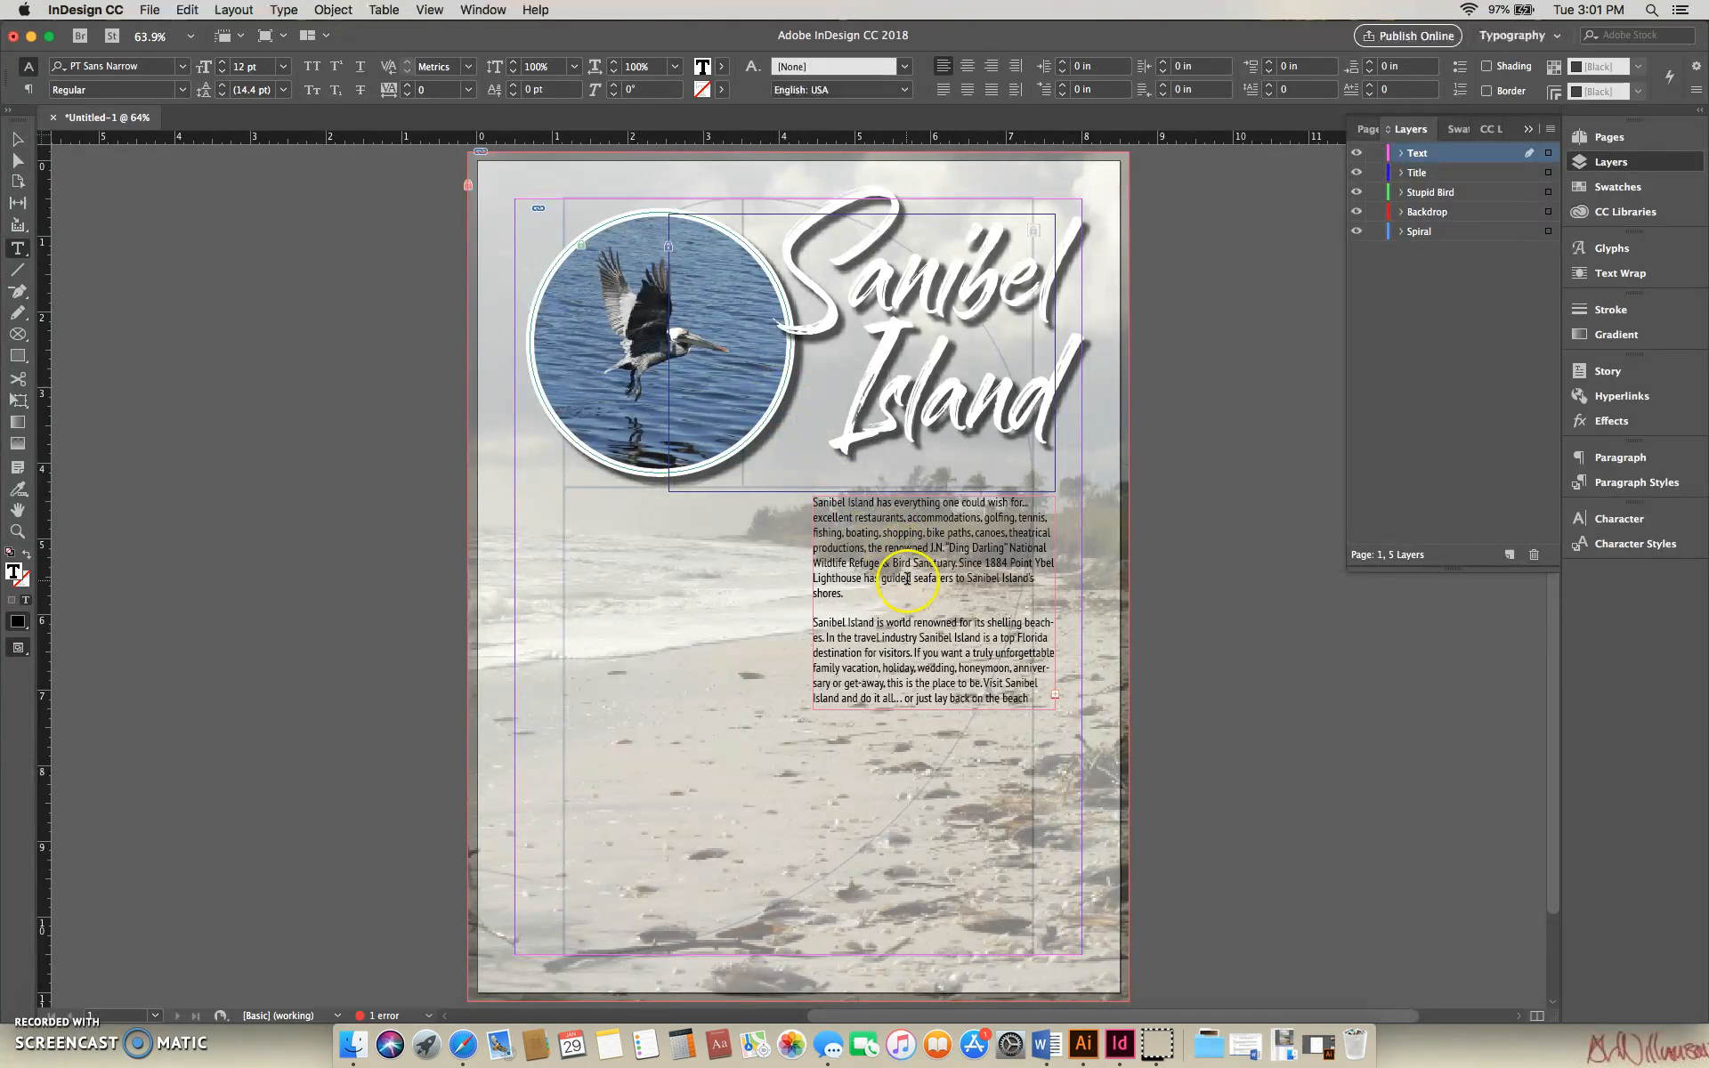
# - Shorten the body text frame to 1.46 in, ending after the first paragraph, and draw a text frame of equal width just below it
pyautogui.click(15, 141)
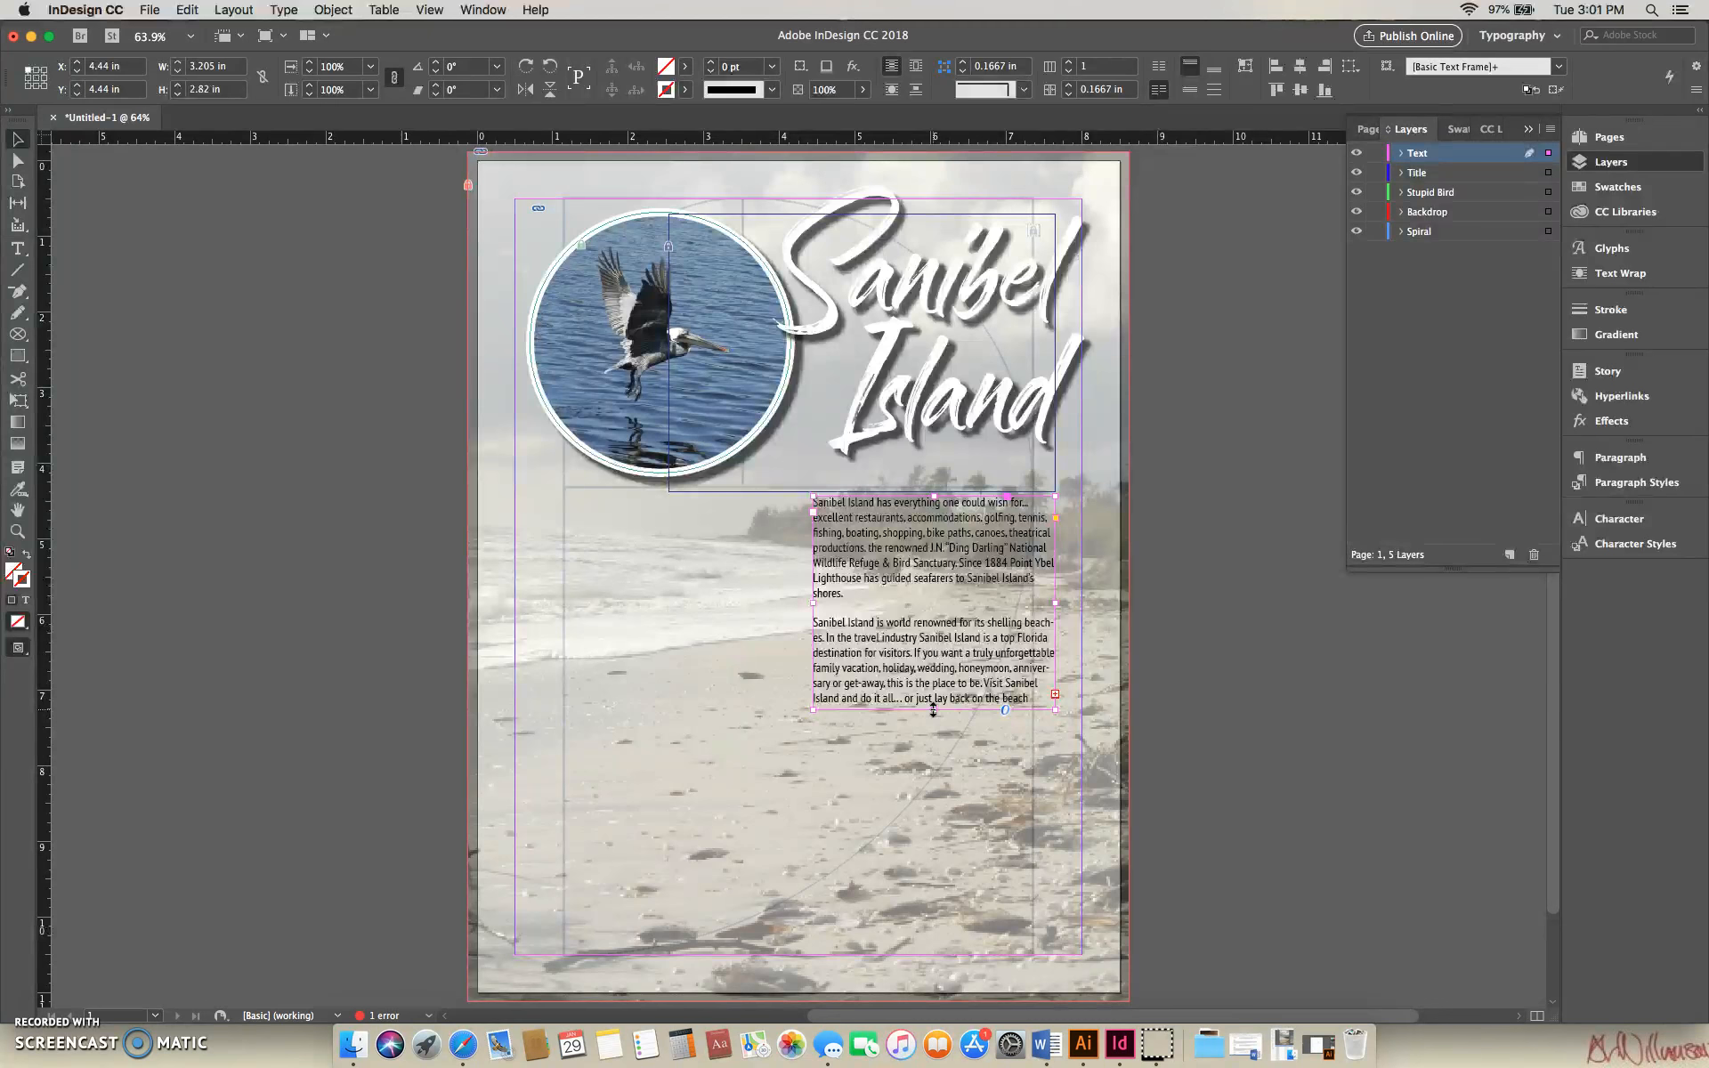
pyautogui.moveTo(933, 710); pyautogui.dragTo(929, 608)
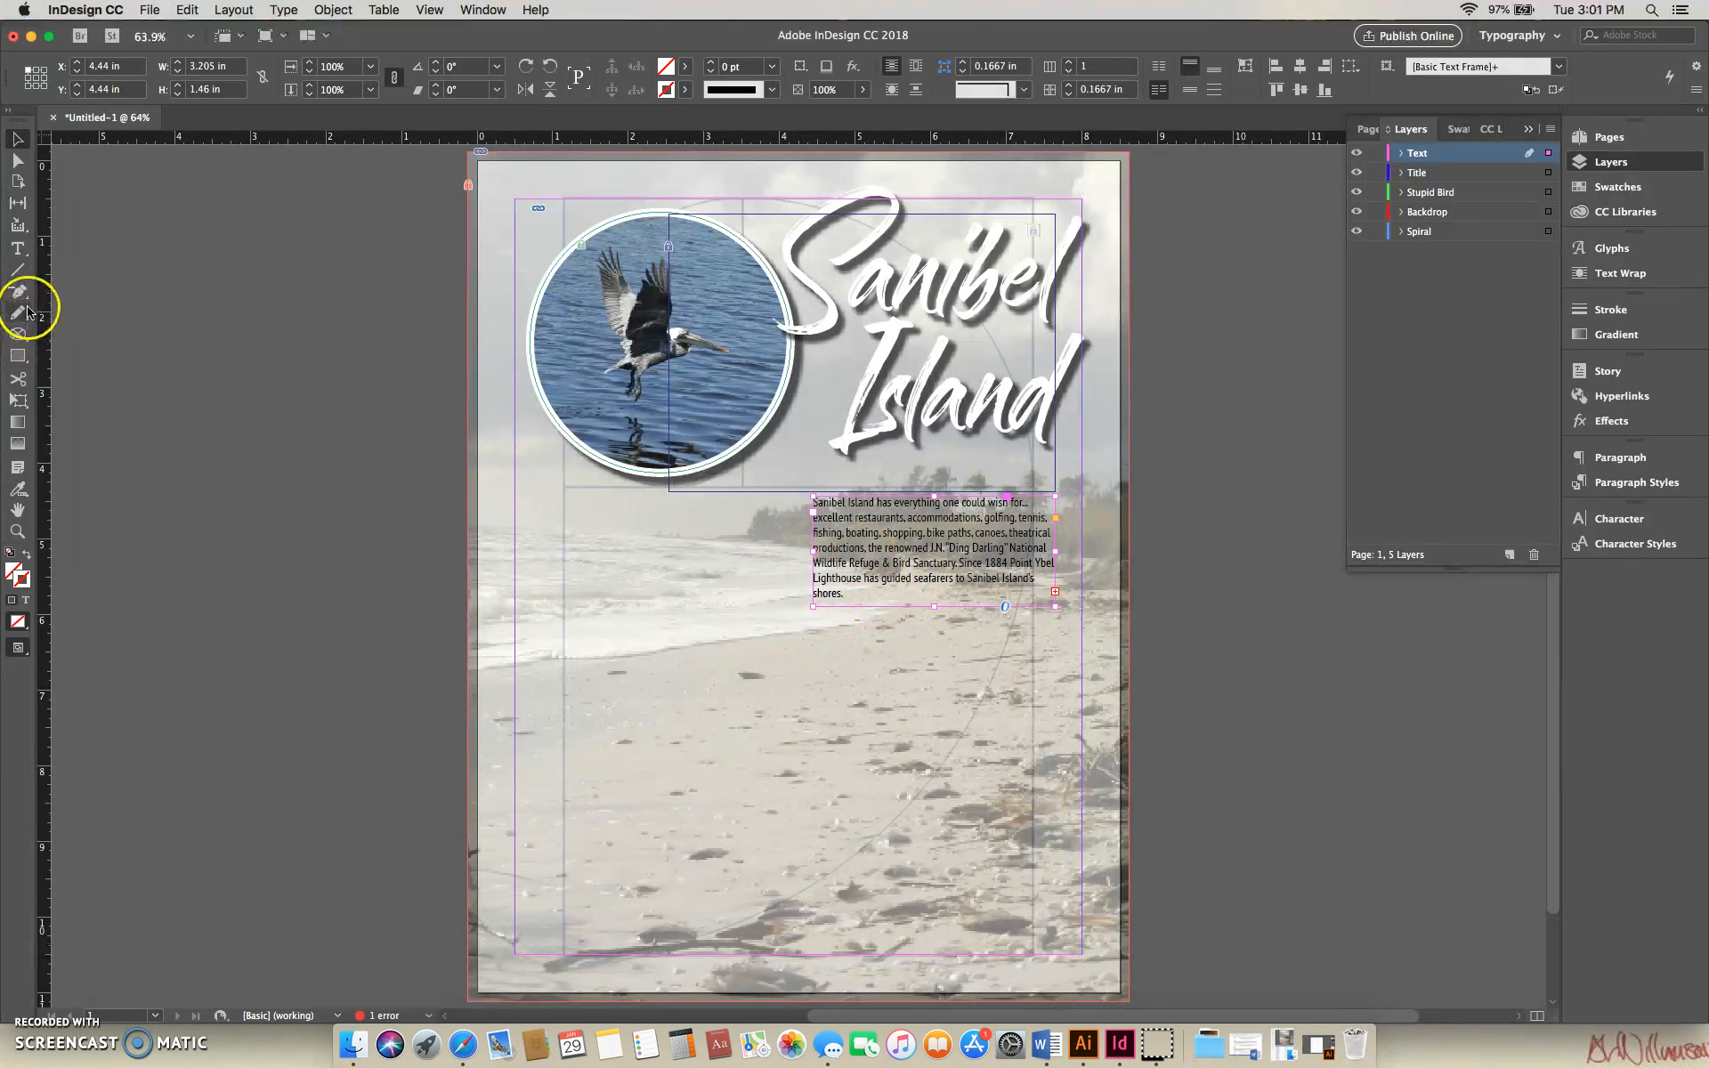
pyautogui.click(17, 248)
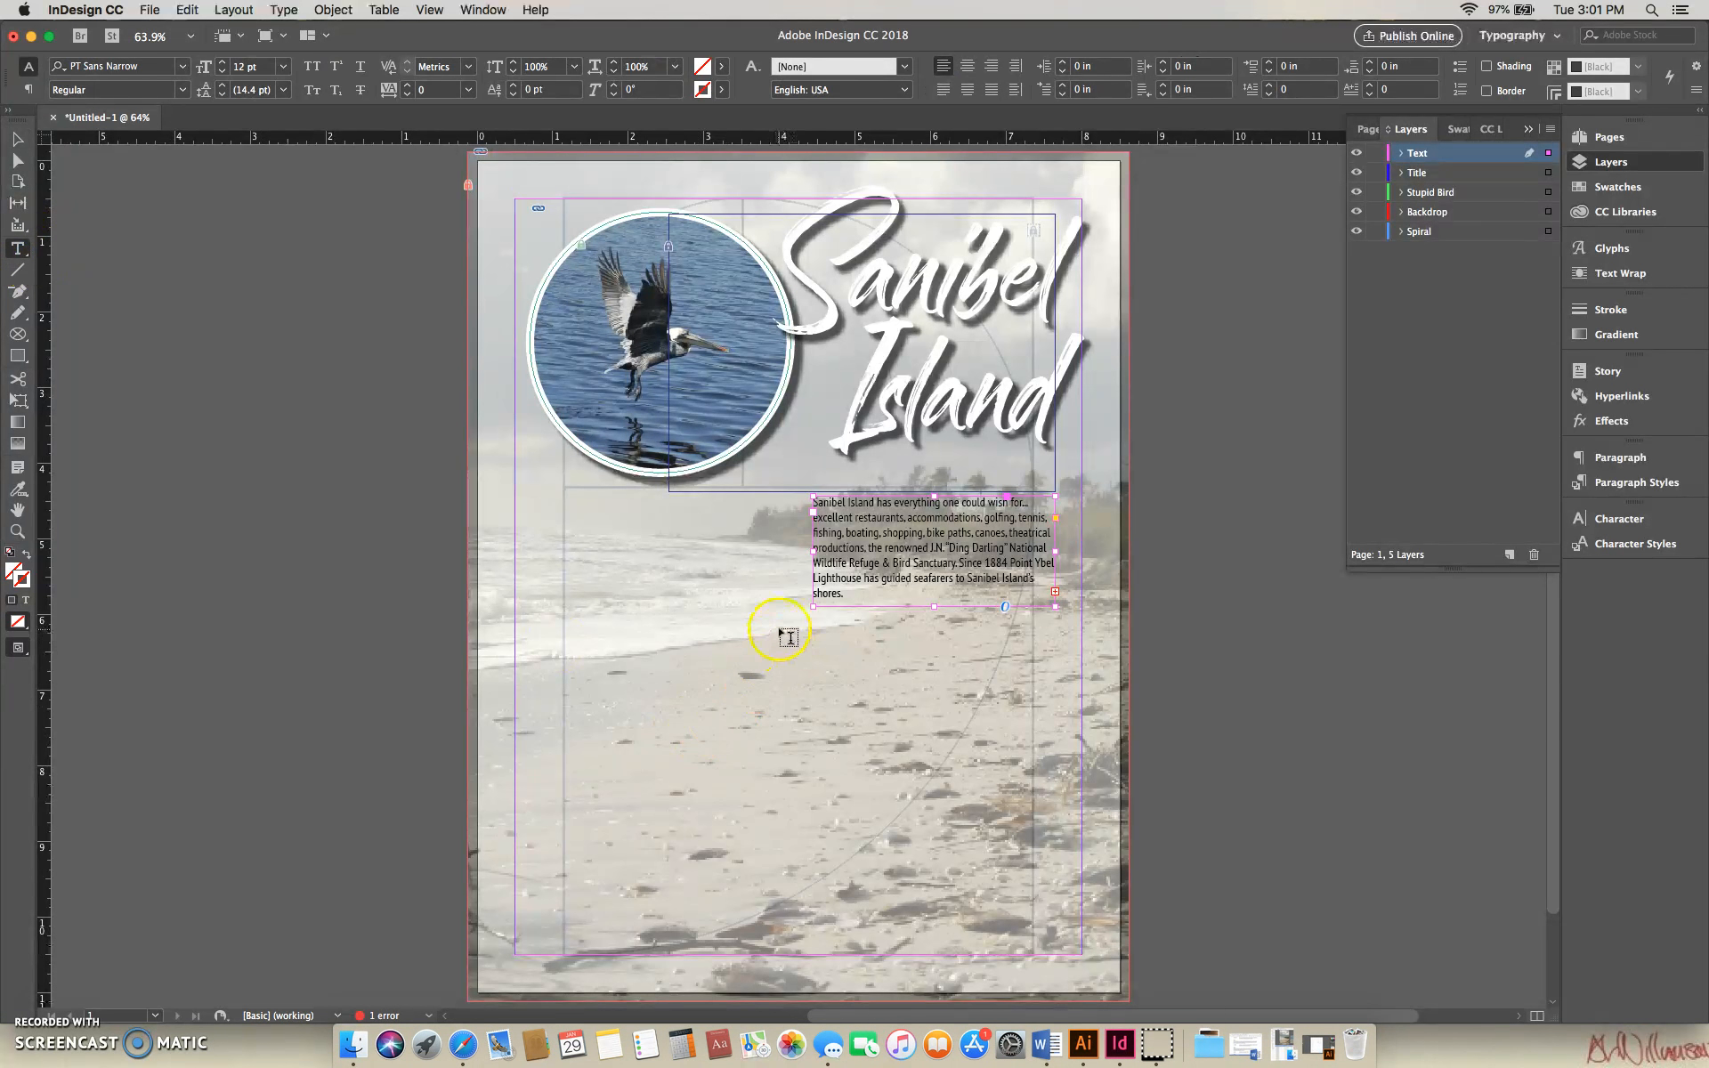
pyautogui.moveTo(813, 625); pyautogui.dragTo(1054, 748)
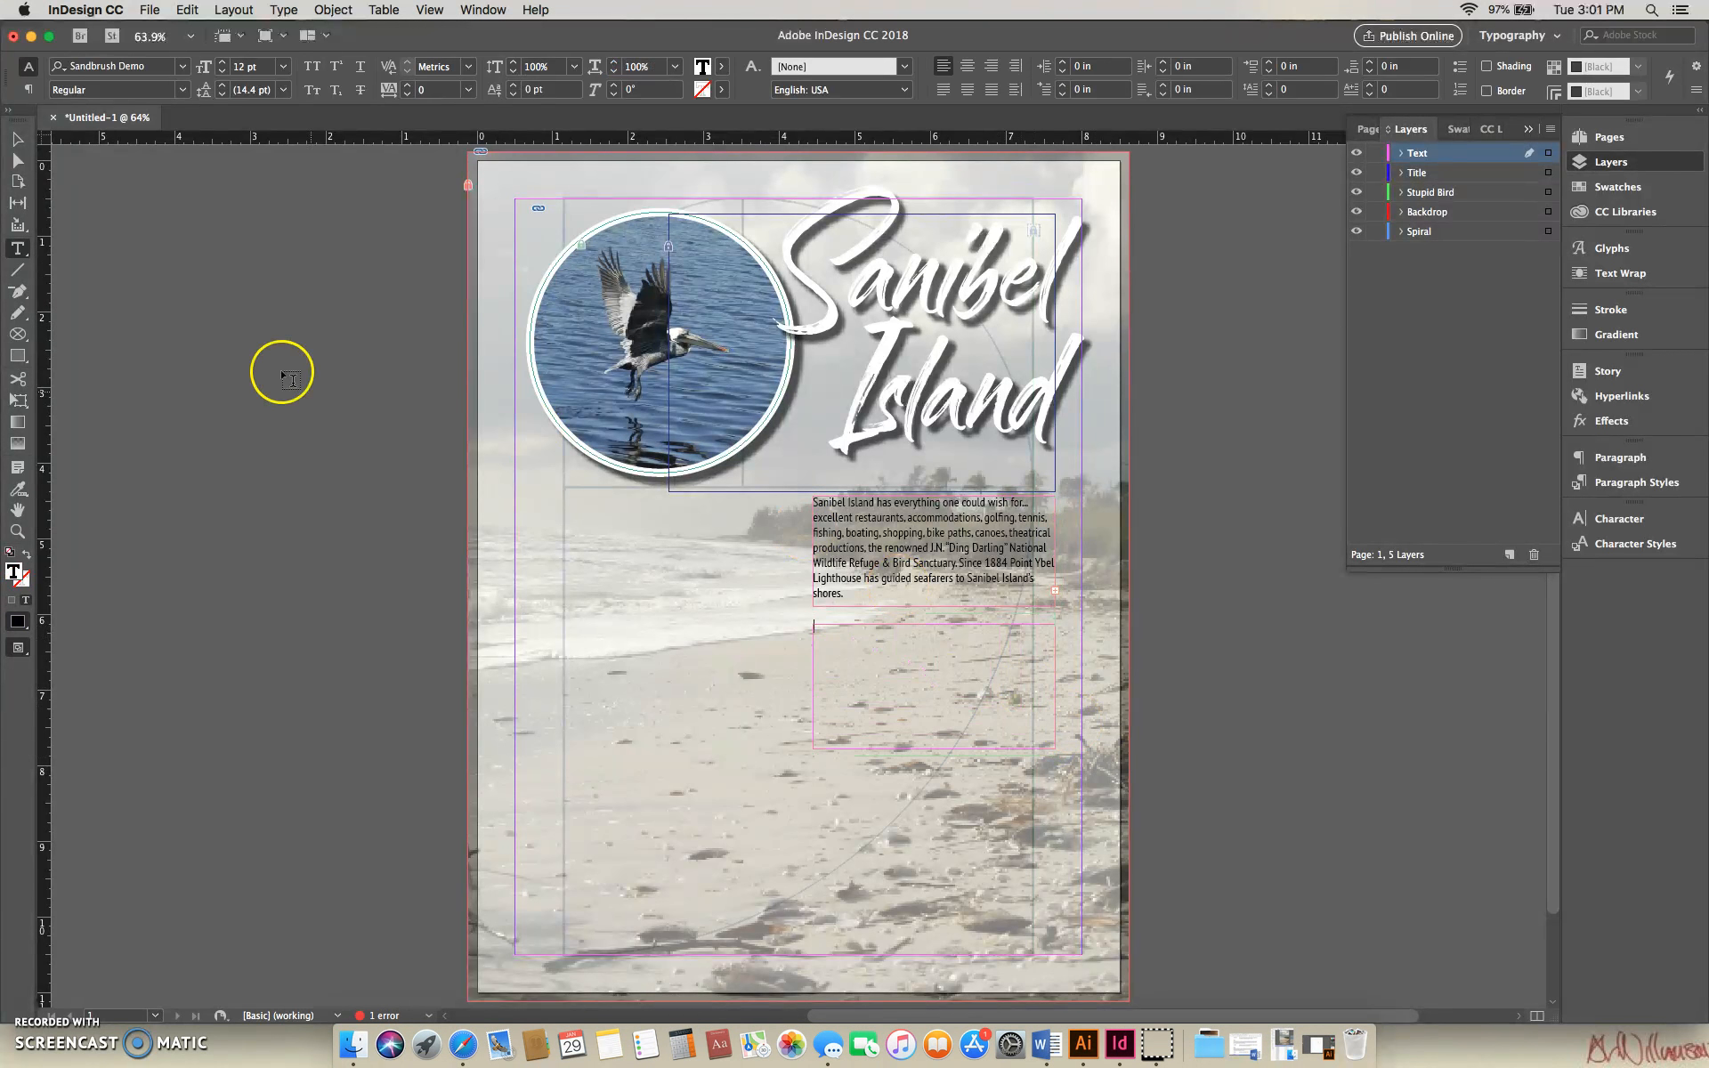
# - Thread the overset text from the first frame into the empty frame below and lengthen that frame to about 2.235 in
pyautogui.click(16, 139)
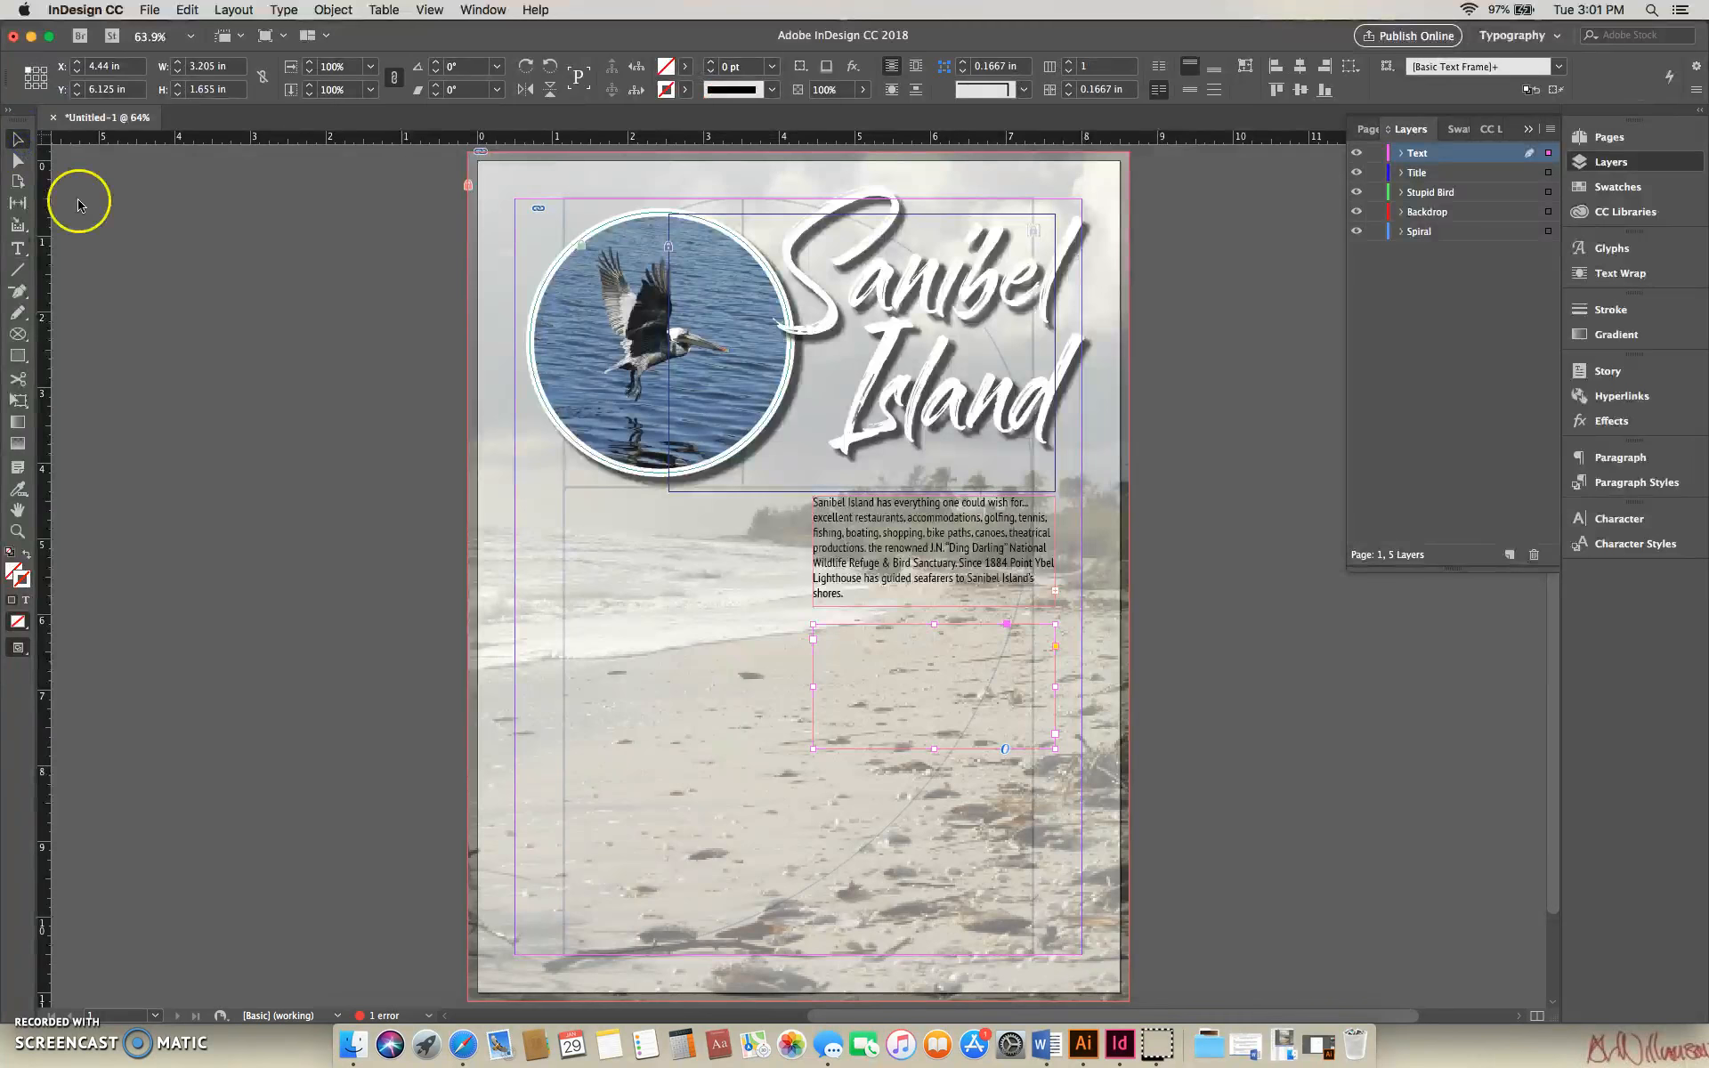
pyautogui.click(1055, 592)
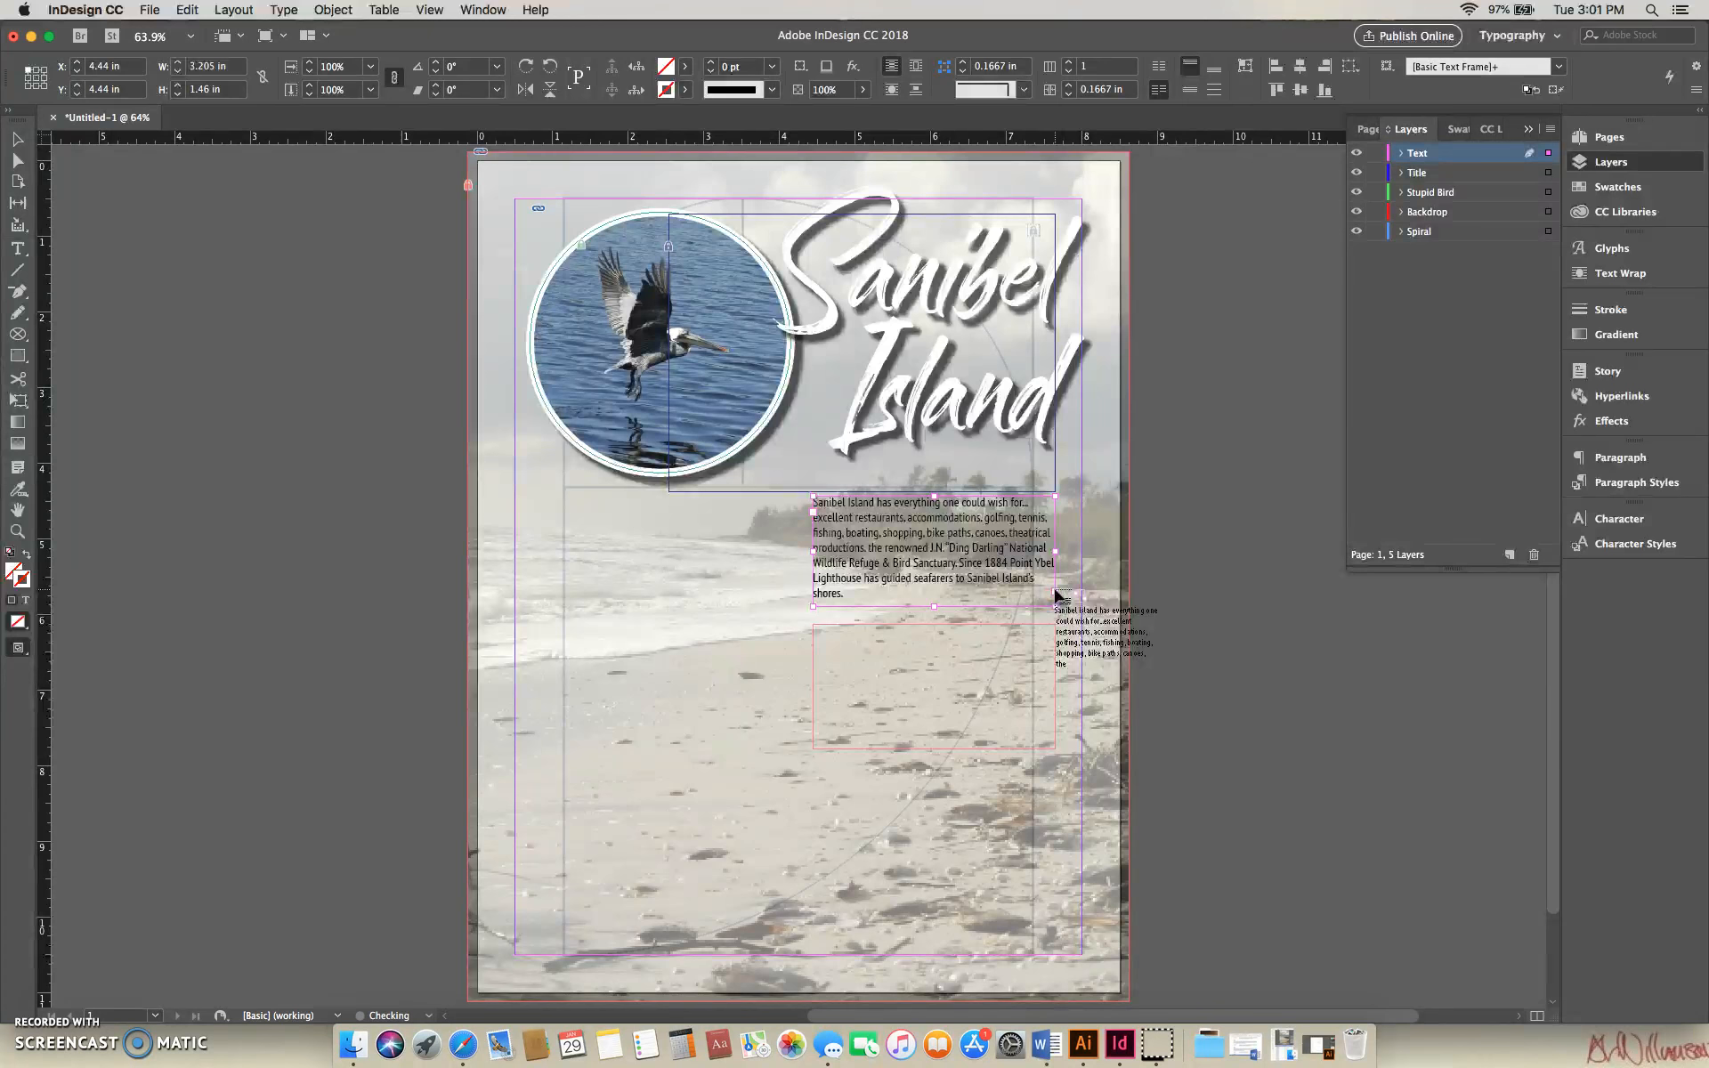
pyautogui.click(912, 641)
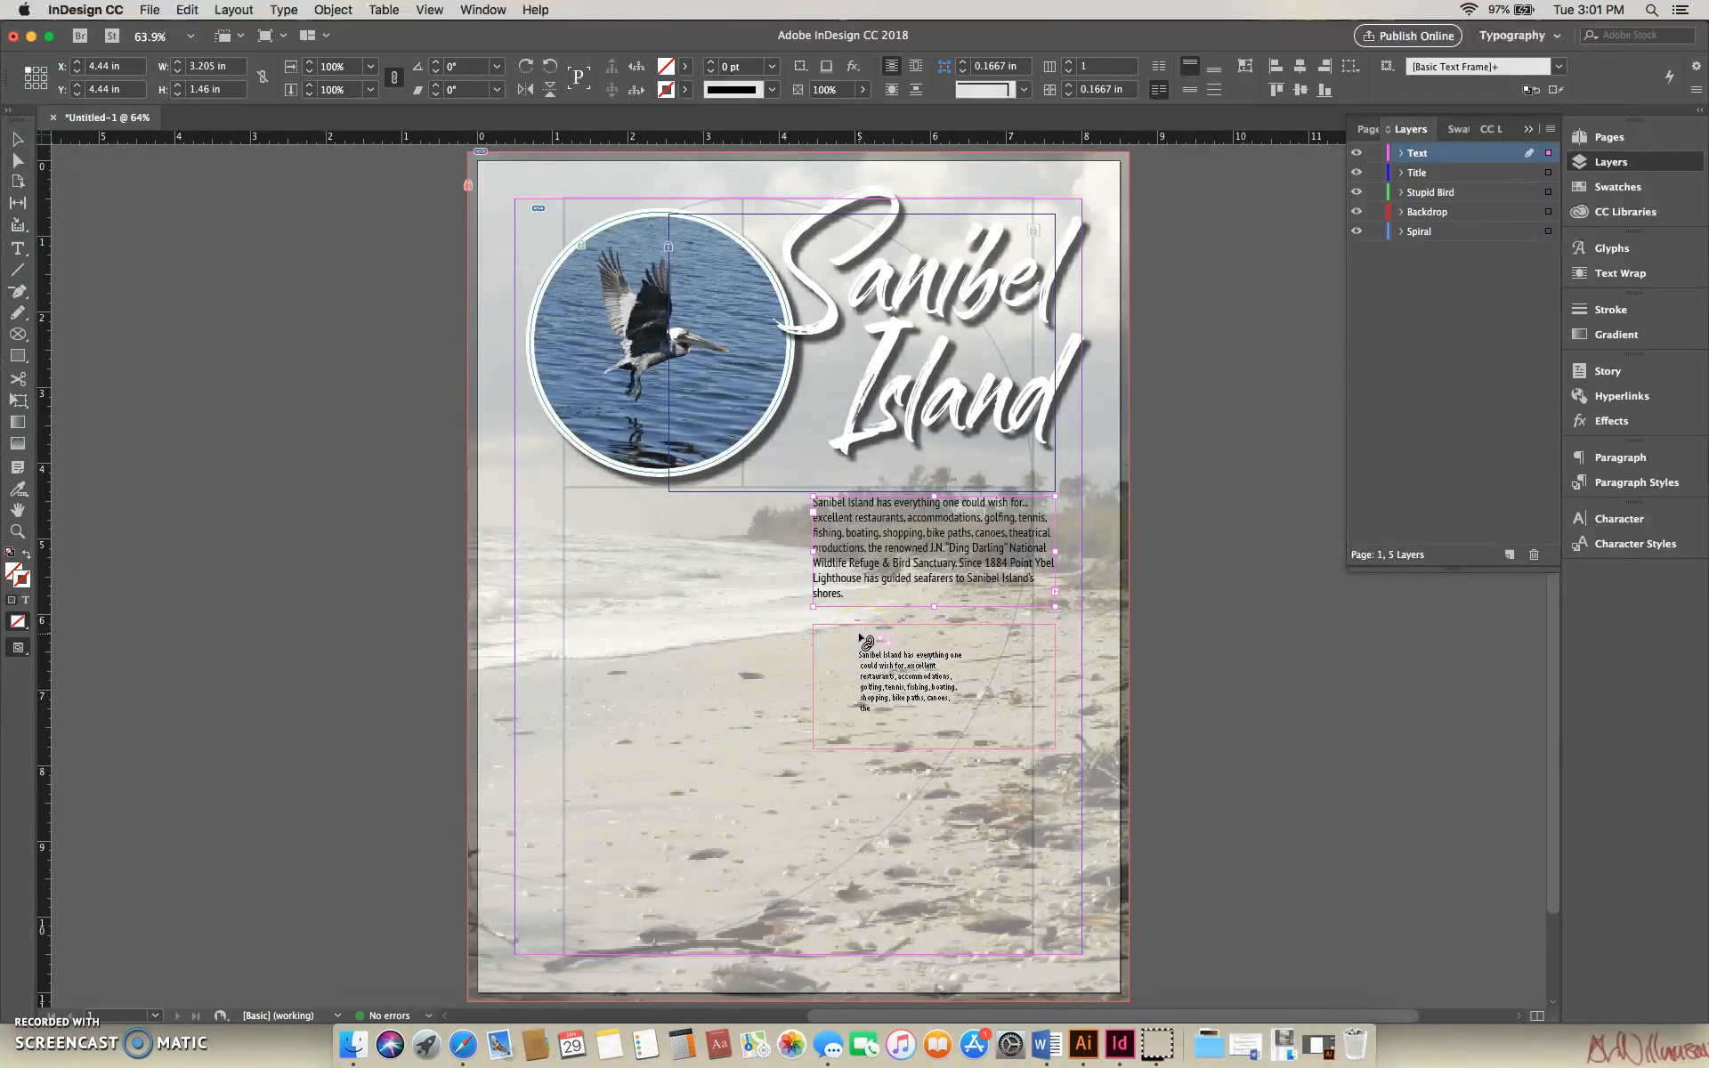
pyautogui.click(866, 641)
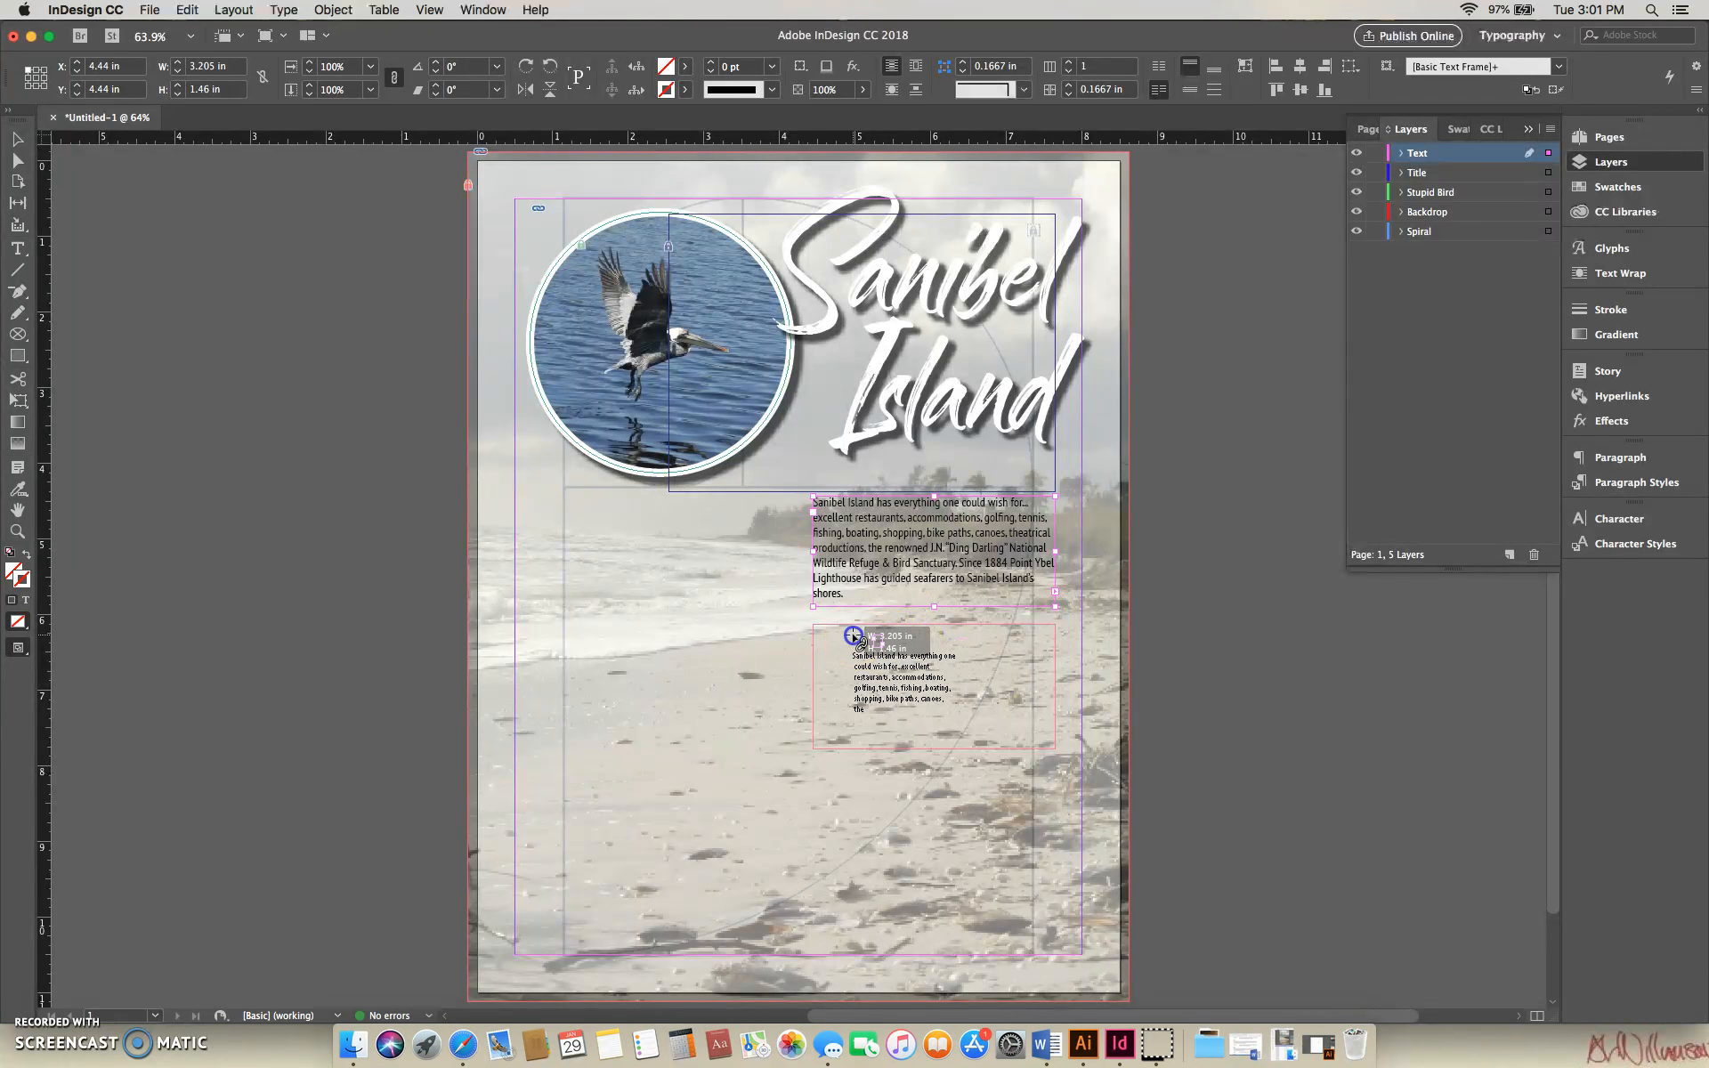
pyautogui.click(919, 648)
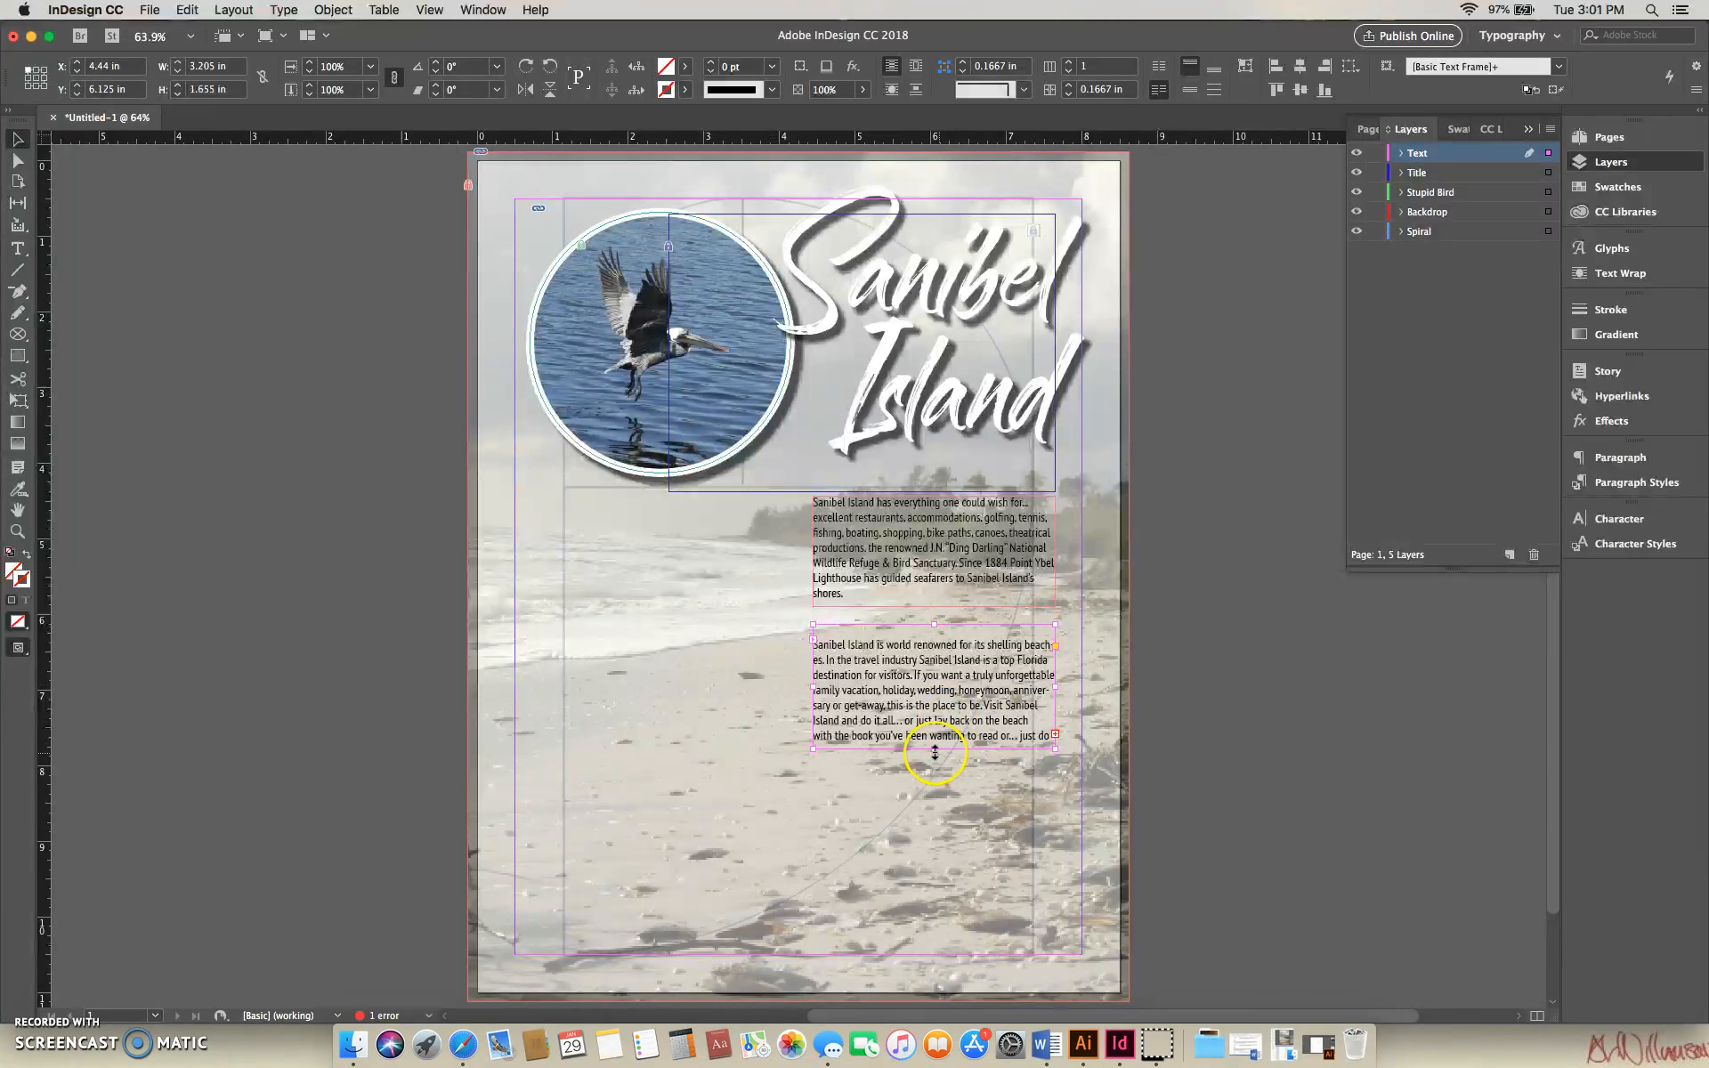
pyautogui.moveTo(936, 750); pyautogui.dragTo(935, 791)
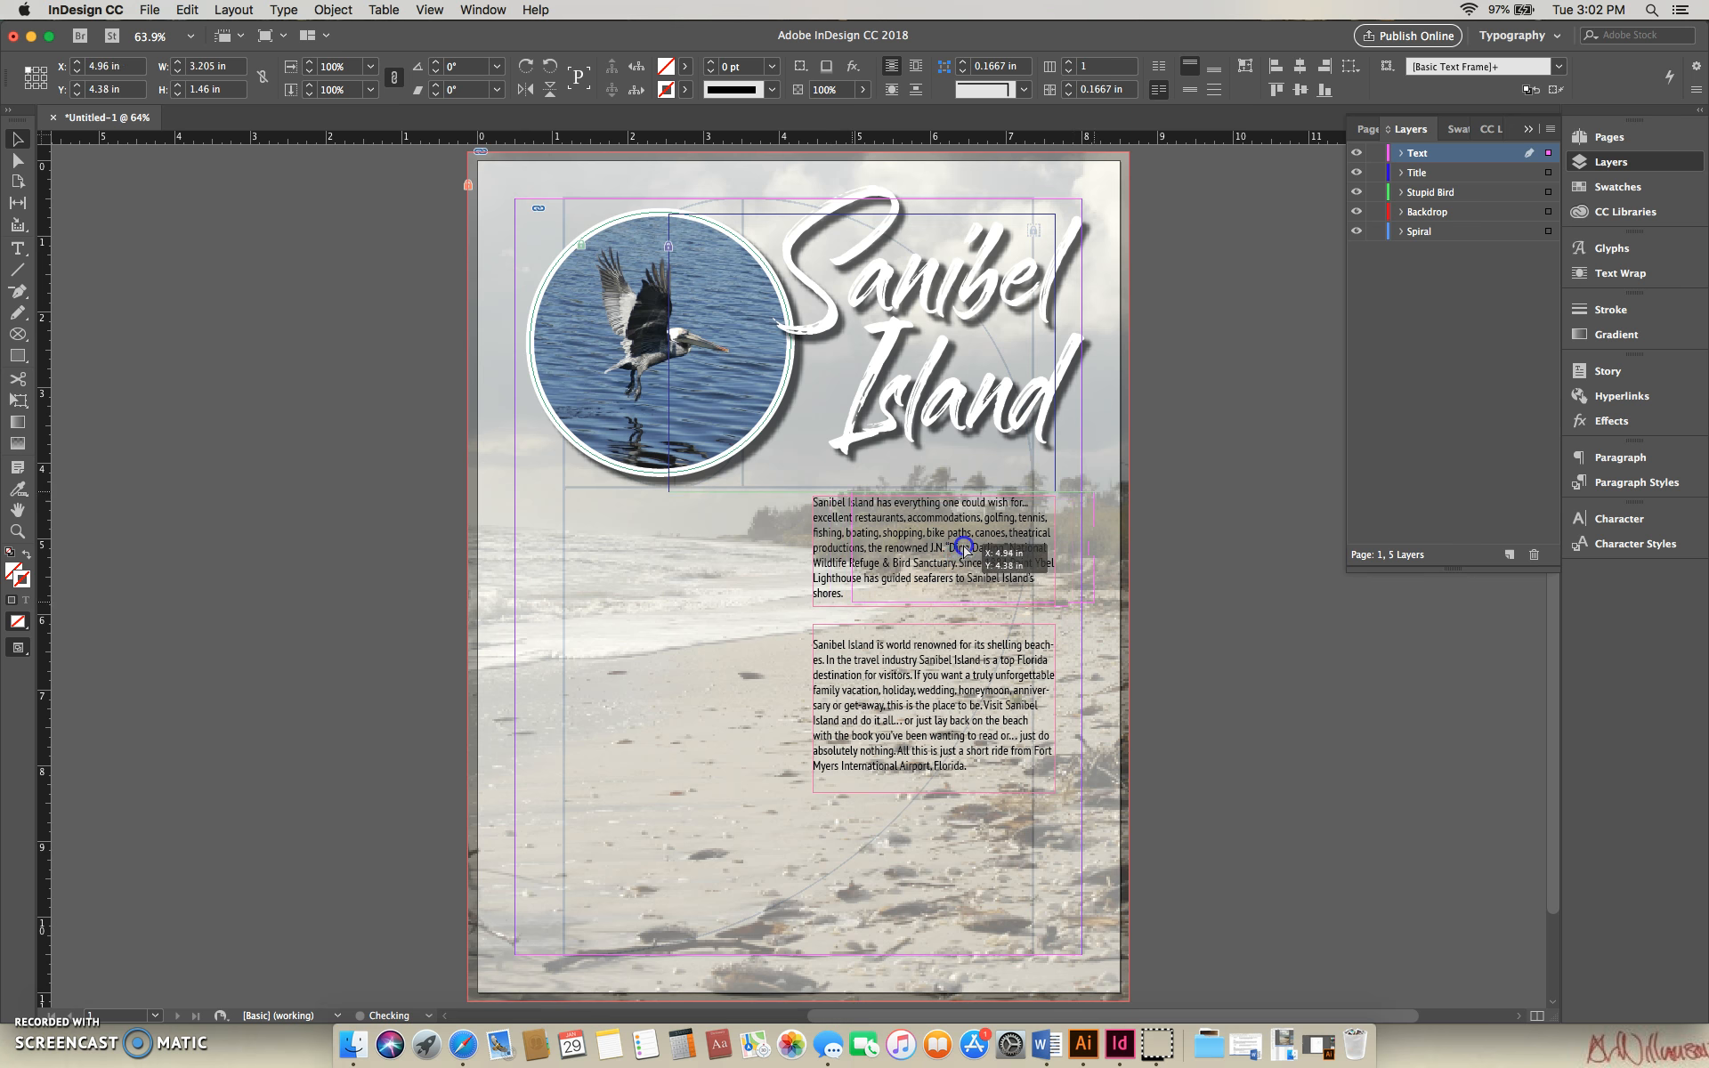
# - Stagger the two text frames, with the first against the right margin at about Y 4.58 in and the second lower at about X 4.44, Y 6.66 in
pyautogui.moveTo(925, 558); pyautogui.dragTo(965, 553)
pyautogui.moveTo(970, 674); pyautogui.dragTo(948, 682)
pyautogui.moveTo(976, 583); pyautogui.dragTo(966, 591)
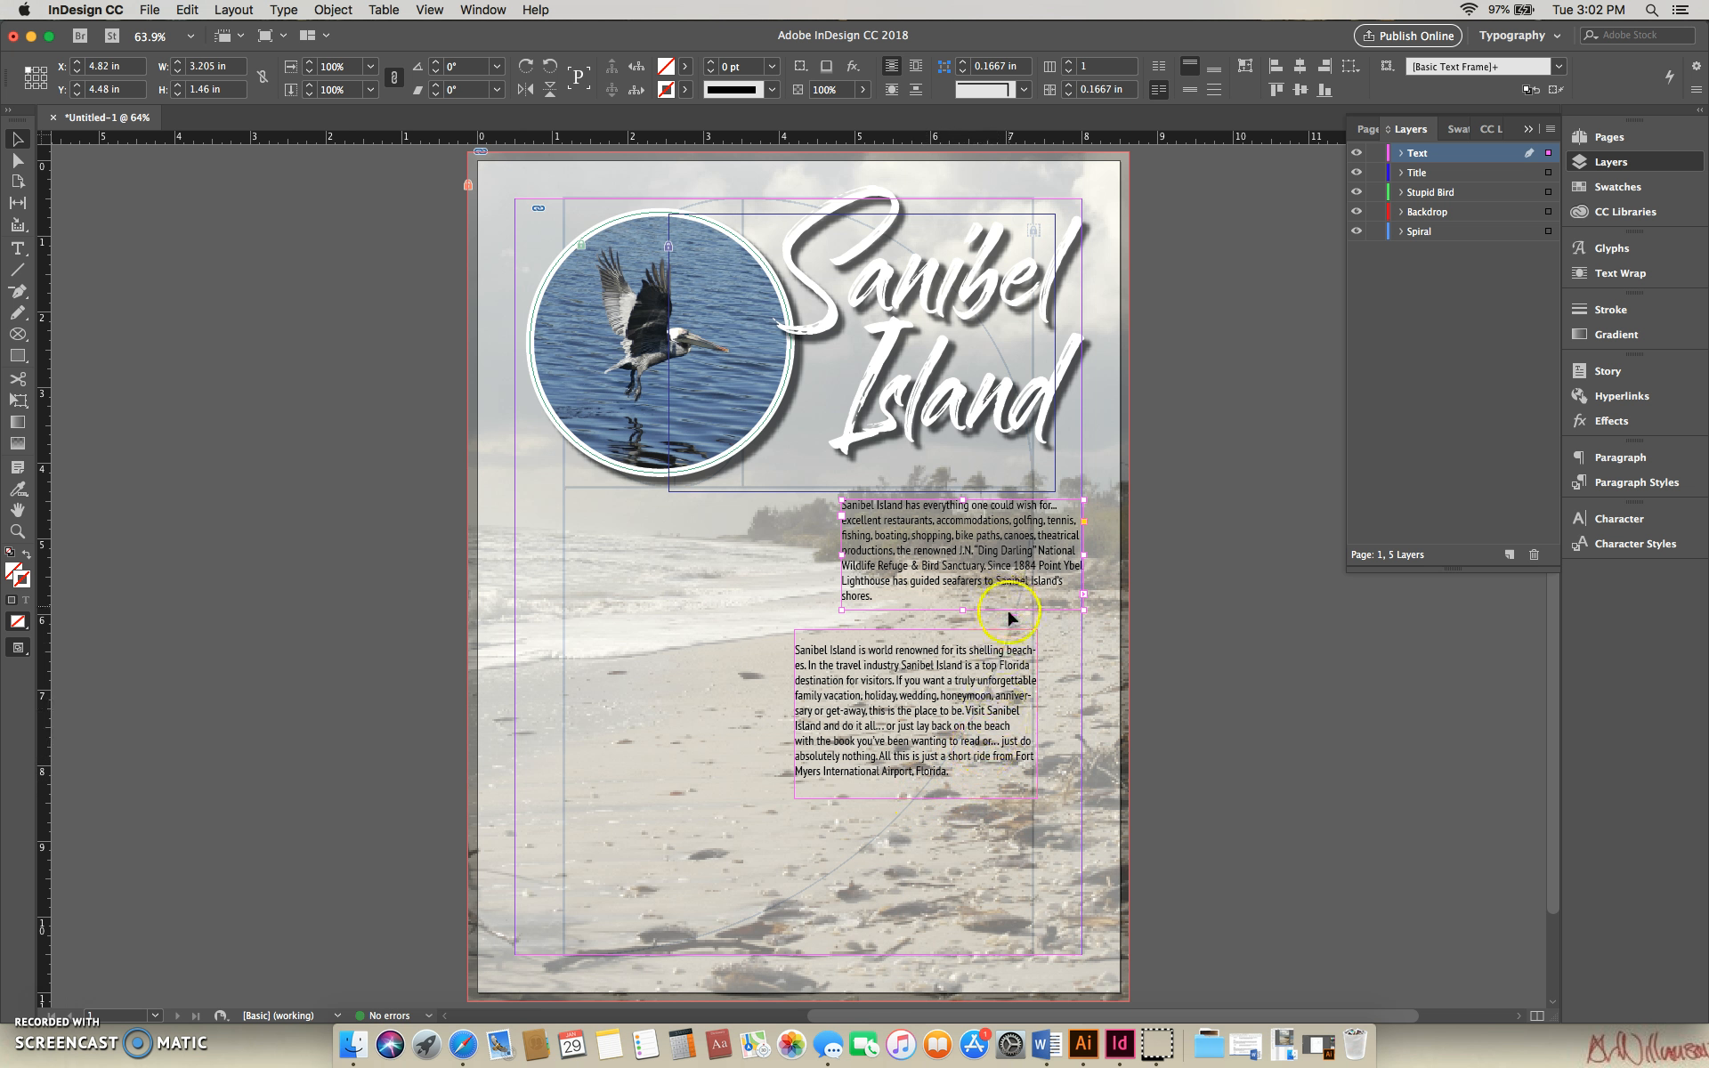
pyautogui.moveTo(922, 708); pyautogui.dragTo(955, 717)
pyautogui.moveTo(1001, 592); pyautogui.dragTo(999, 595)
pyautogui.moveTo(990, 692); pyautogui.dragTo(992, 721)
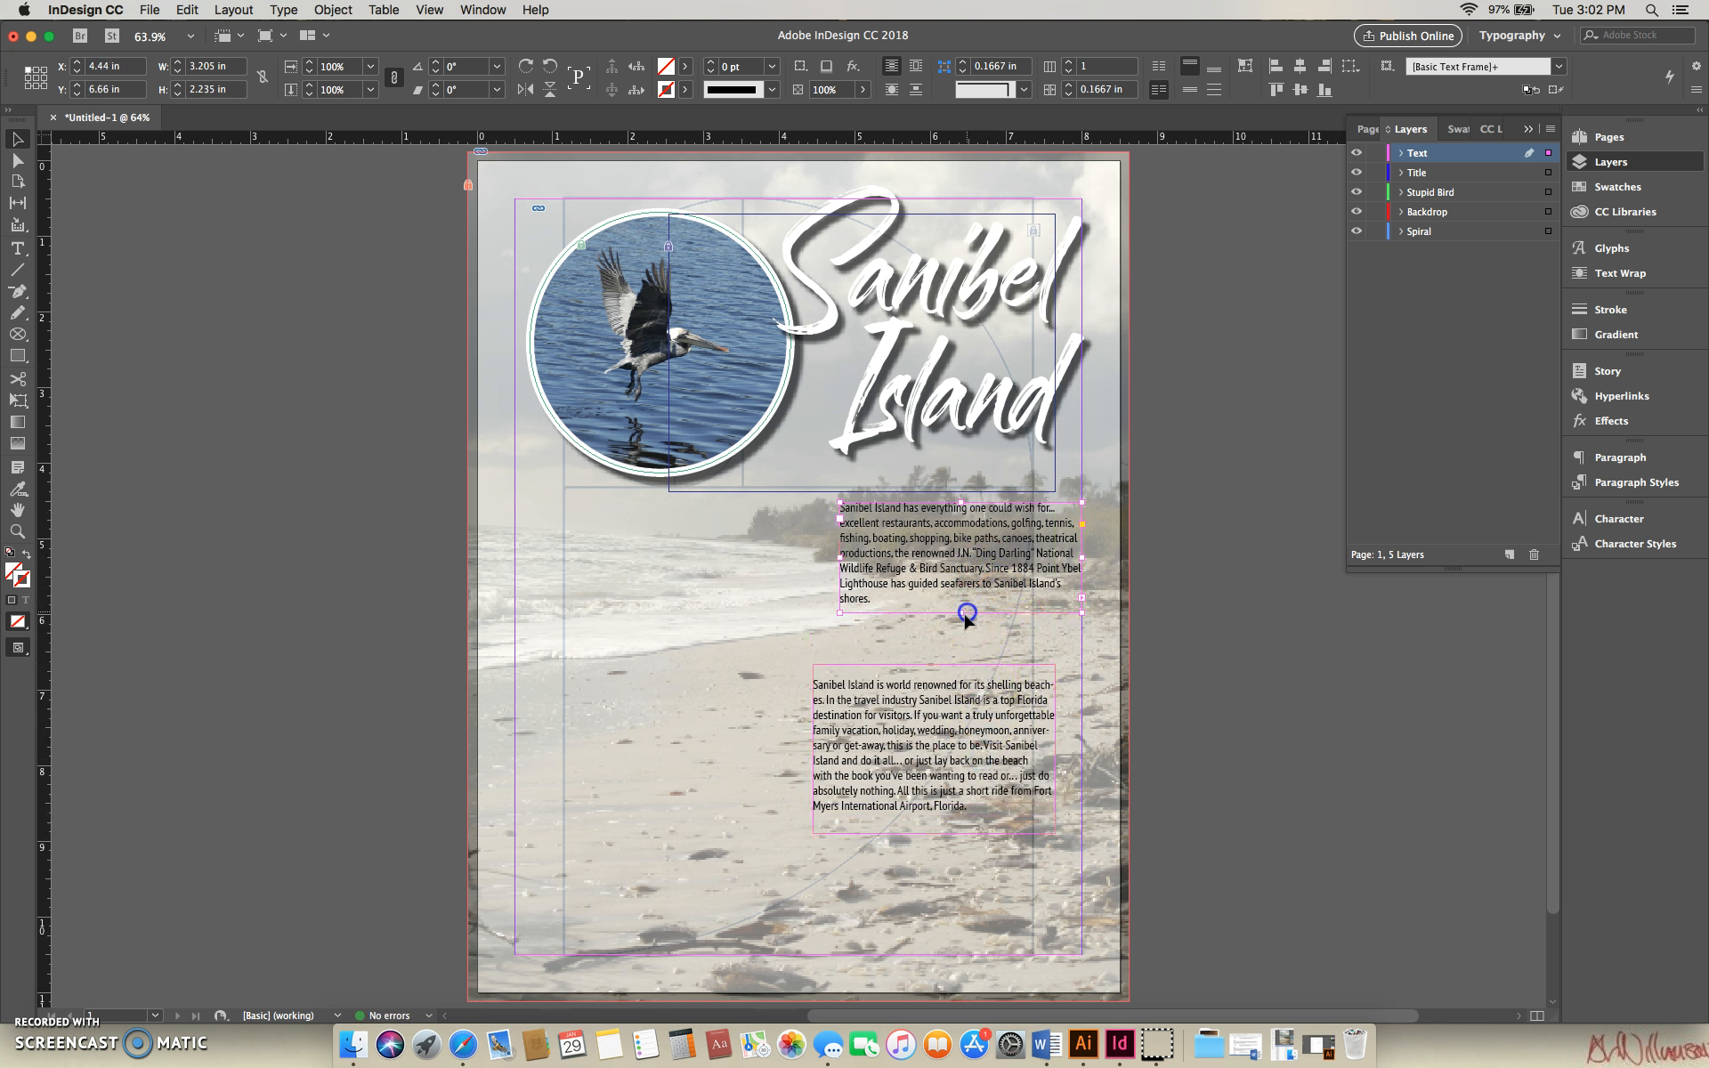
pyautogui.moveTo(965, 614); pyautogui.dragTo(966, 618)
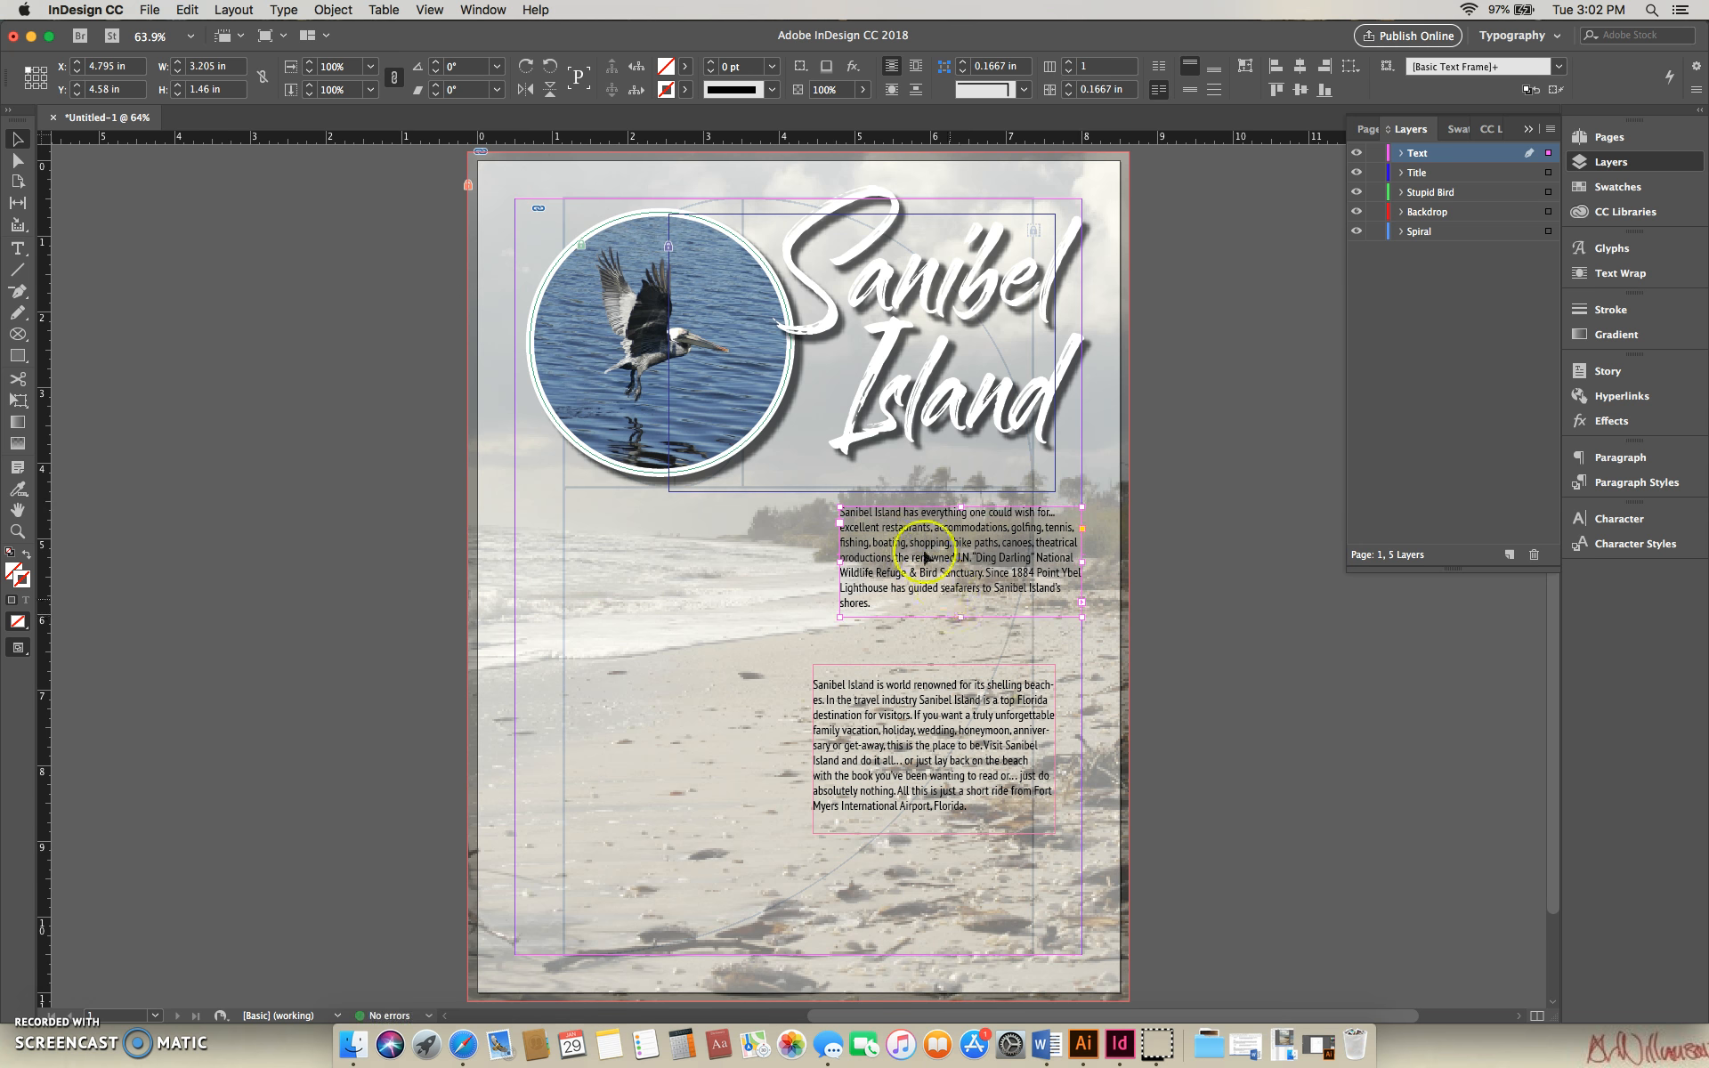
# - Select the body copy across both threaded frames, set its size to 14 pt and align it right
pyautogui.doubleClick(869, 518)
pyautogui.moveTo(861, 515); pyautogui.dragTo(923, 716)
pyautogui.moveTo(949, 792); pyautogui.dragTo(969, 806)
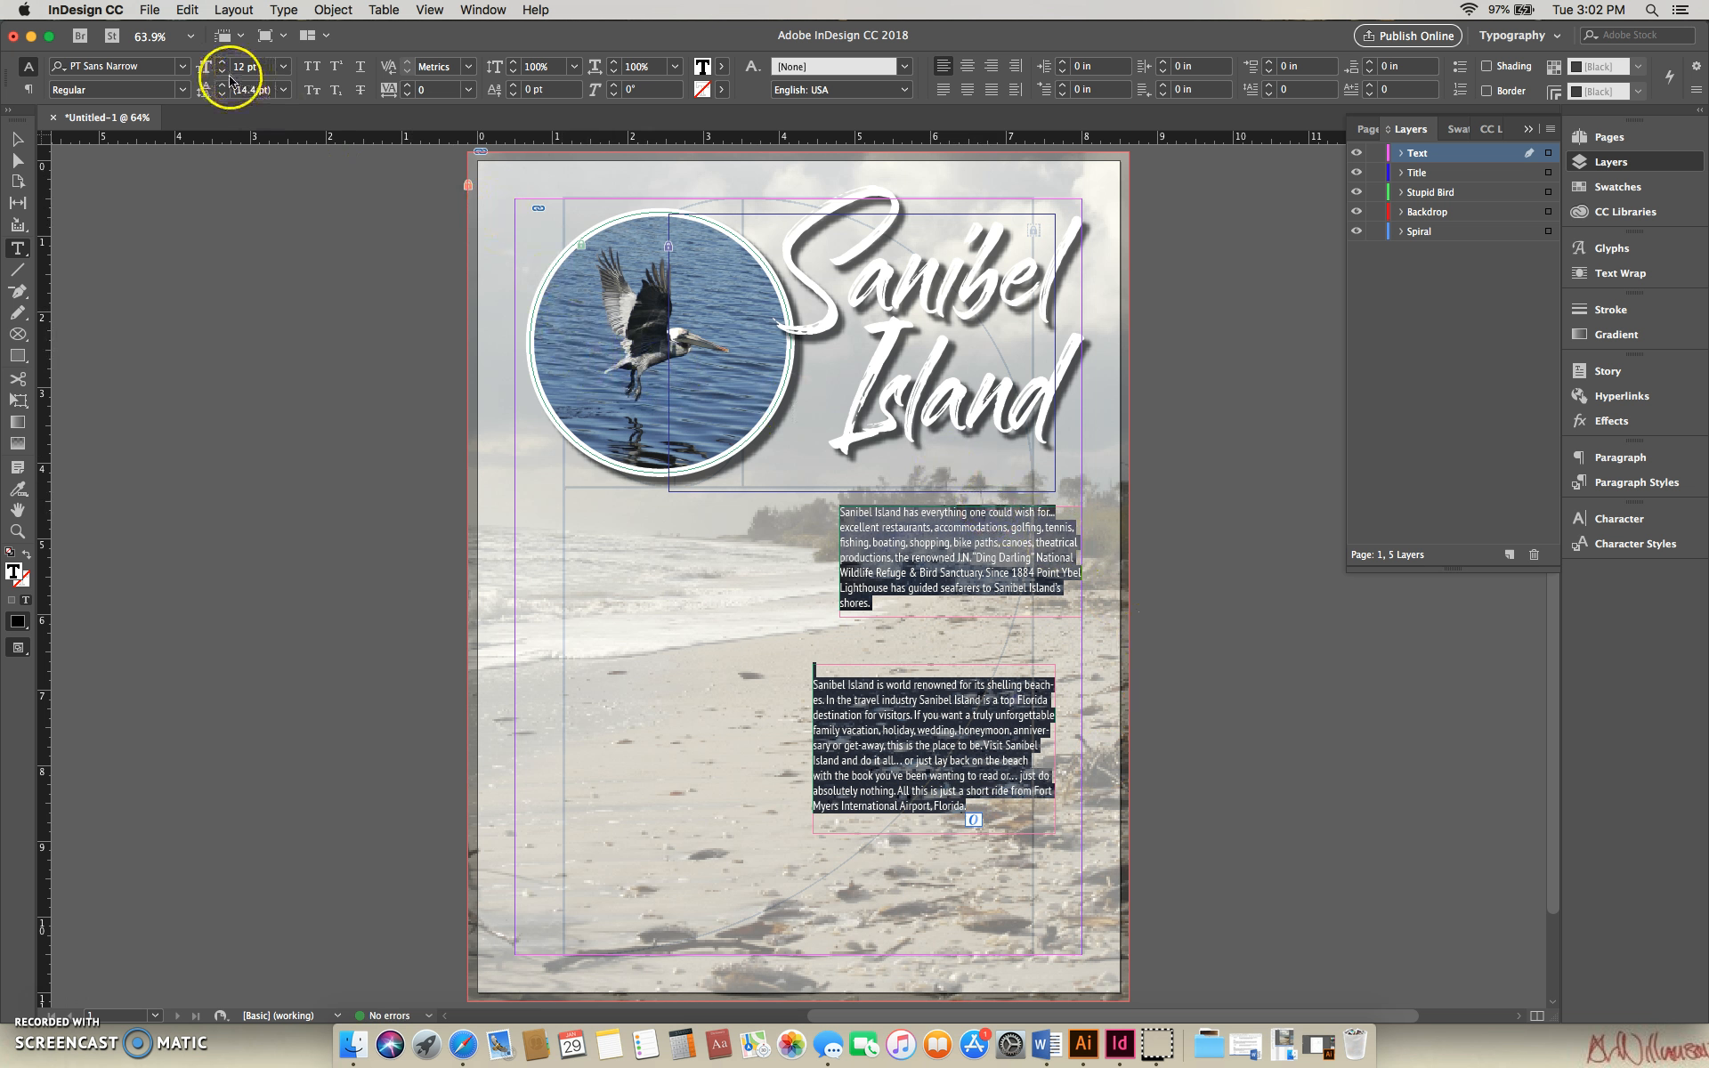
pyautogui.click(223, 69)
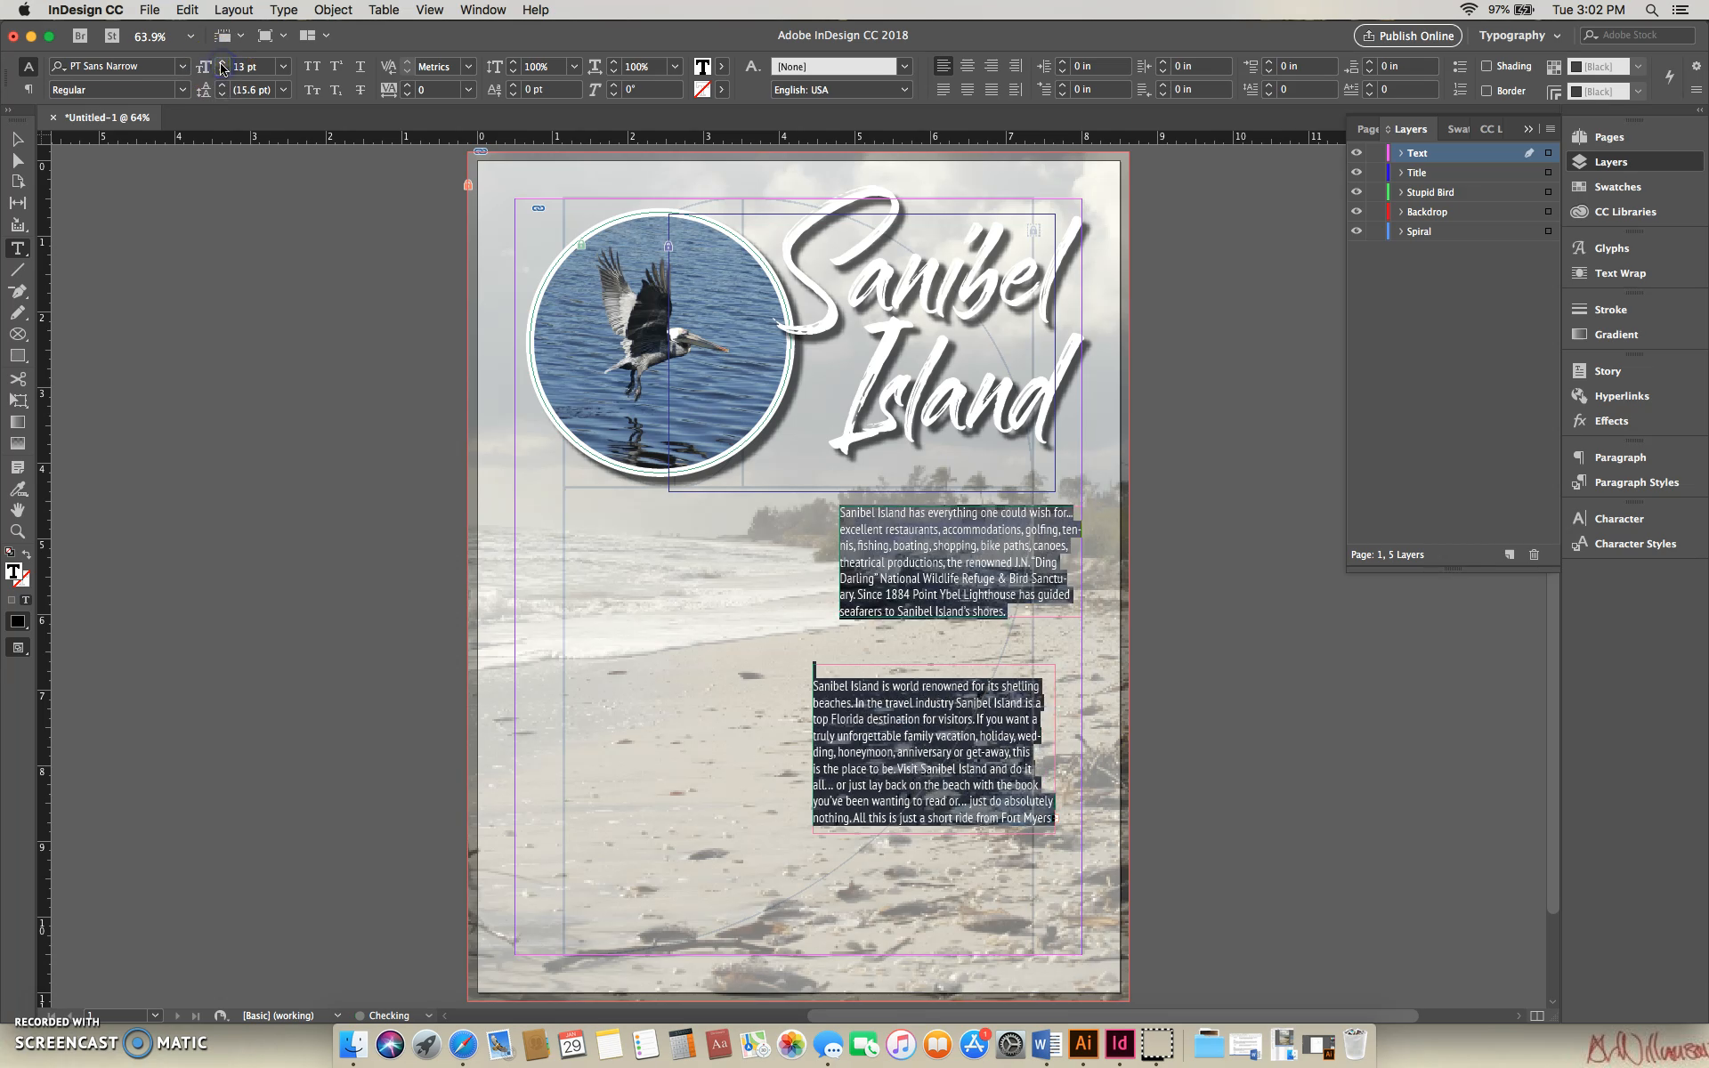
pyautogui.click(223, 69)
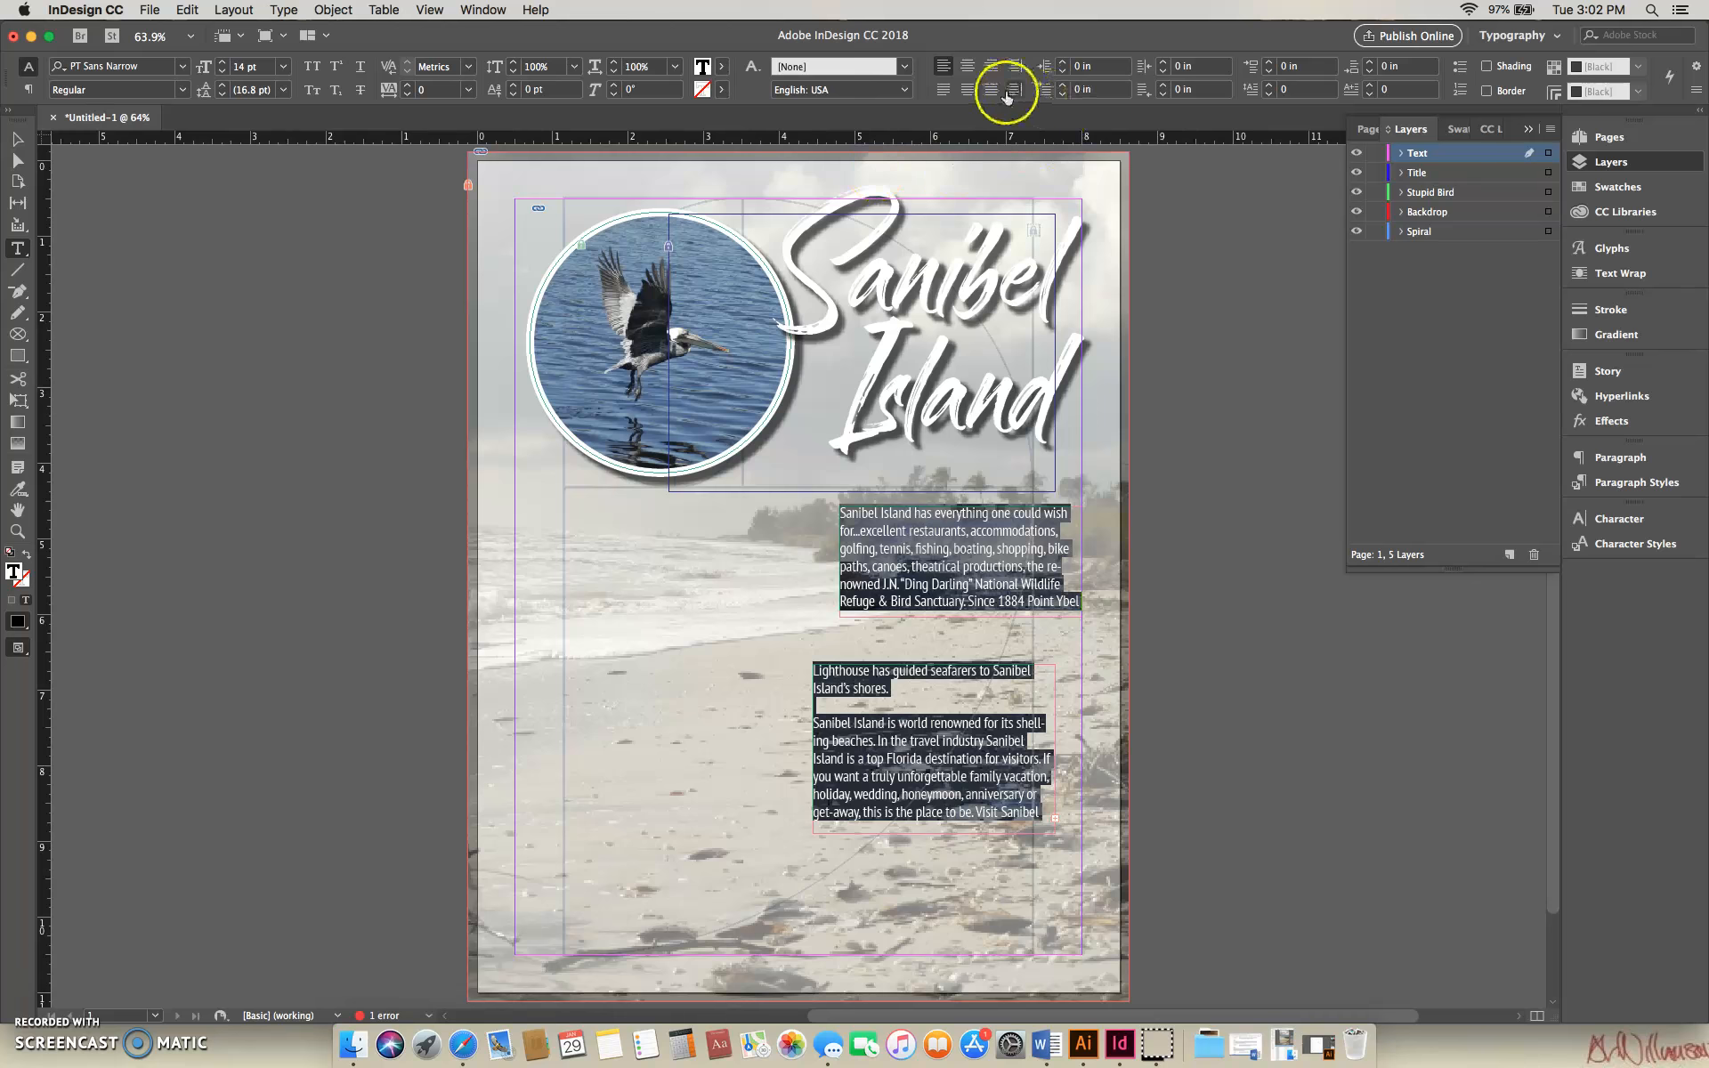
pyautogui.click(992, 66)
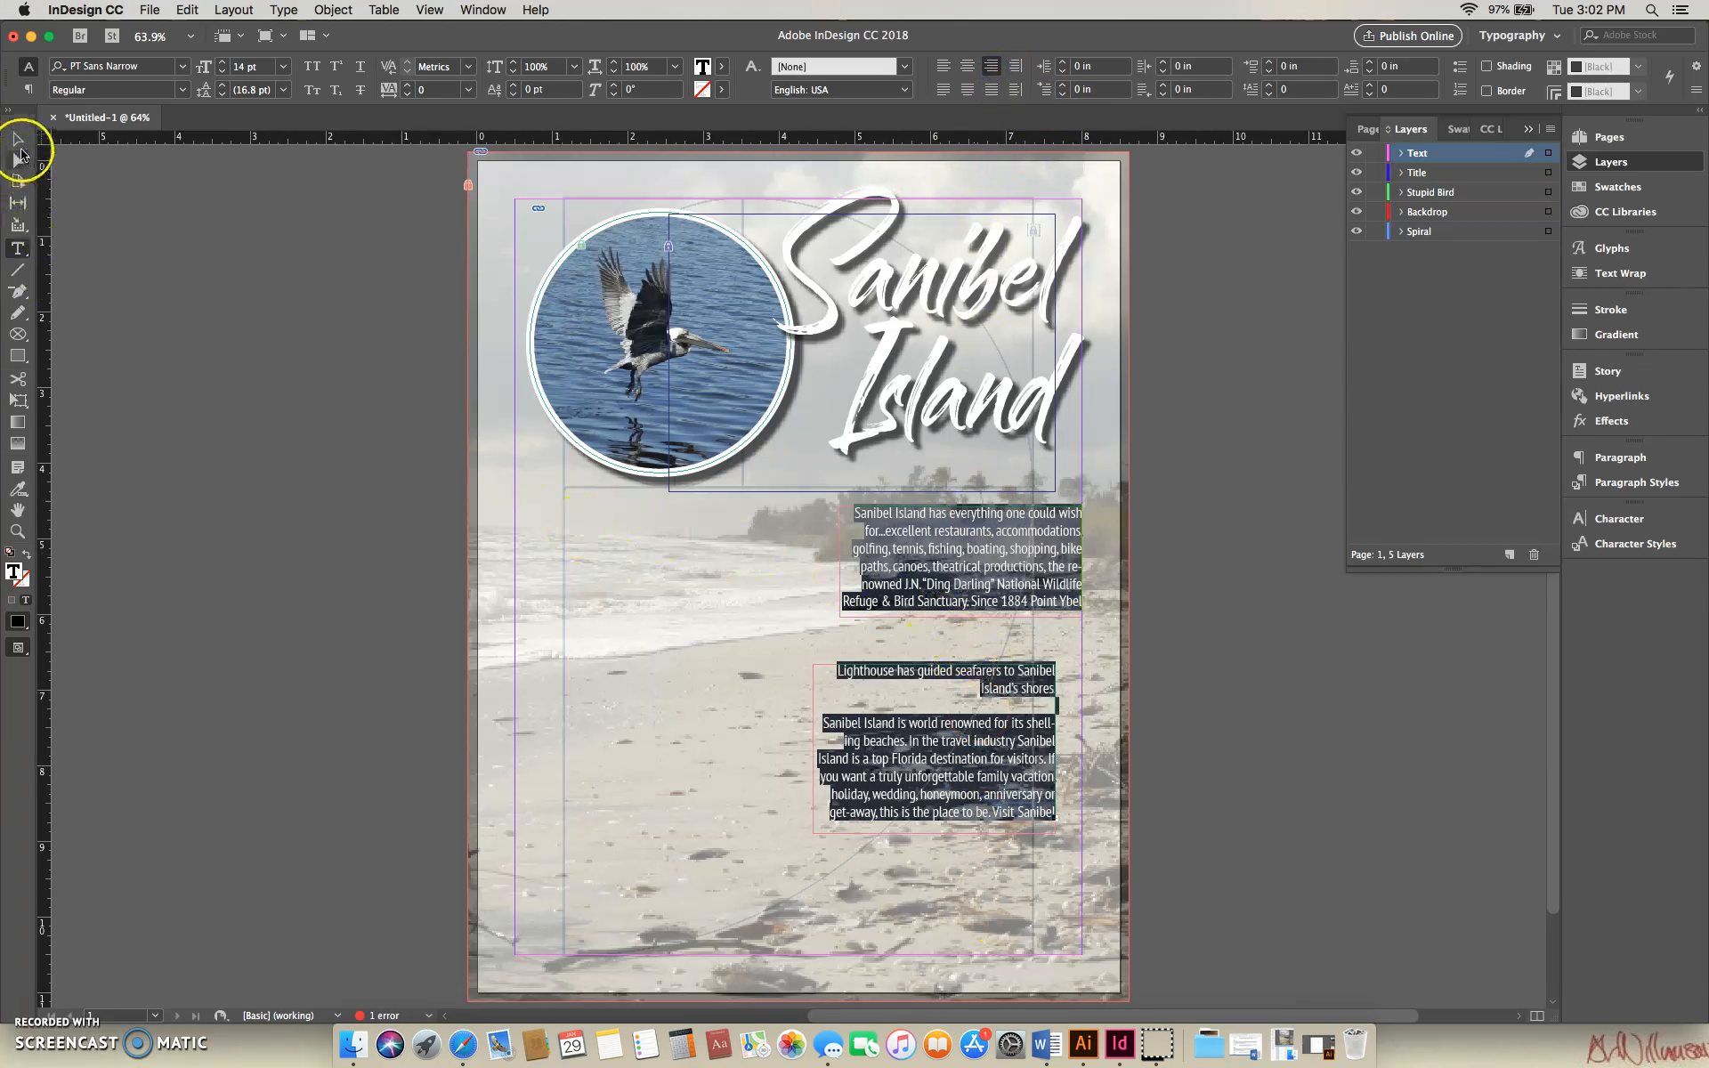
# - Lengthen the first text frame to about 1.84 in so it holds the whole first paragraph
pyautogui.click(18, 140)
pyautogui.click(1137, 638)
pyautogui.click(1035, 621)
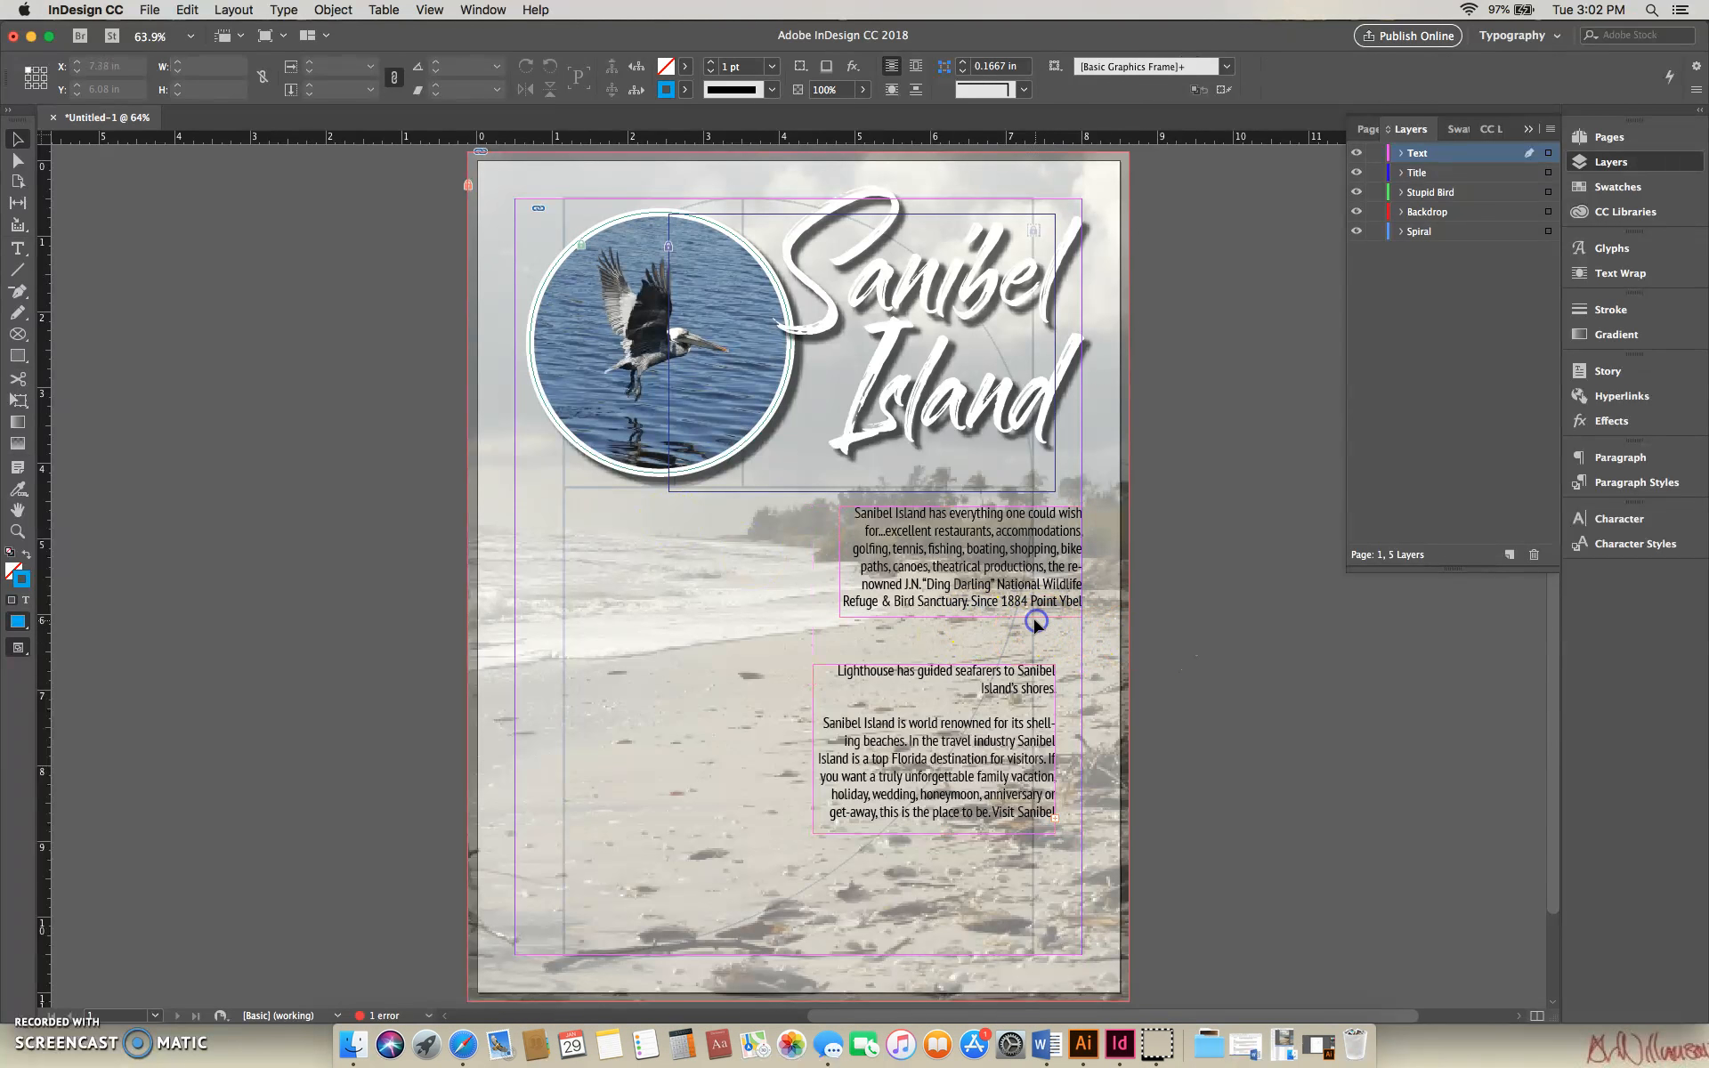
pyautogui.click(961, 617)
pyautogui.moveTo(962, 616); pyautogui.dragTo(963, 647)
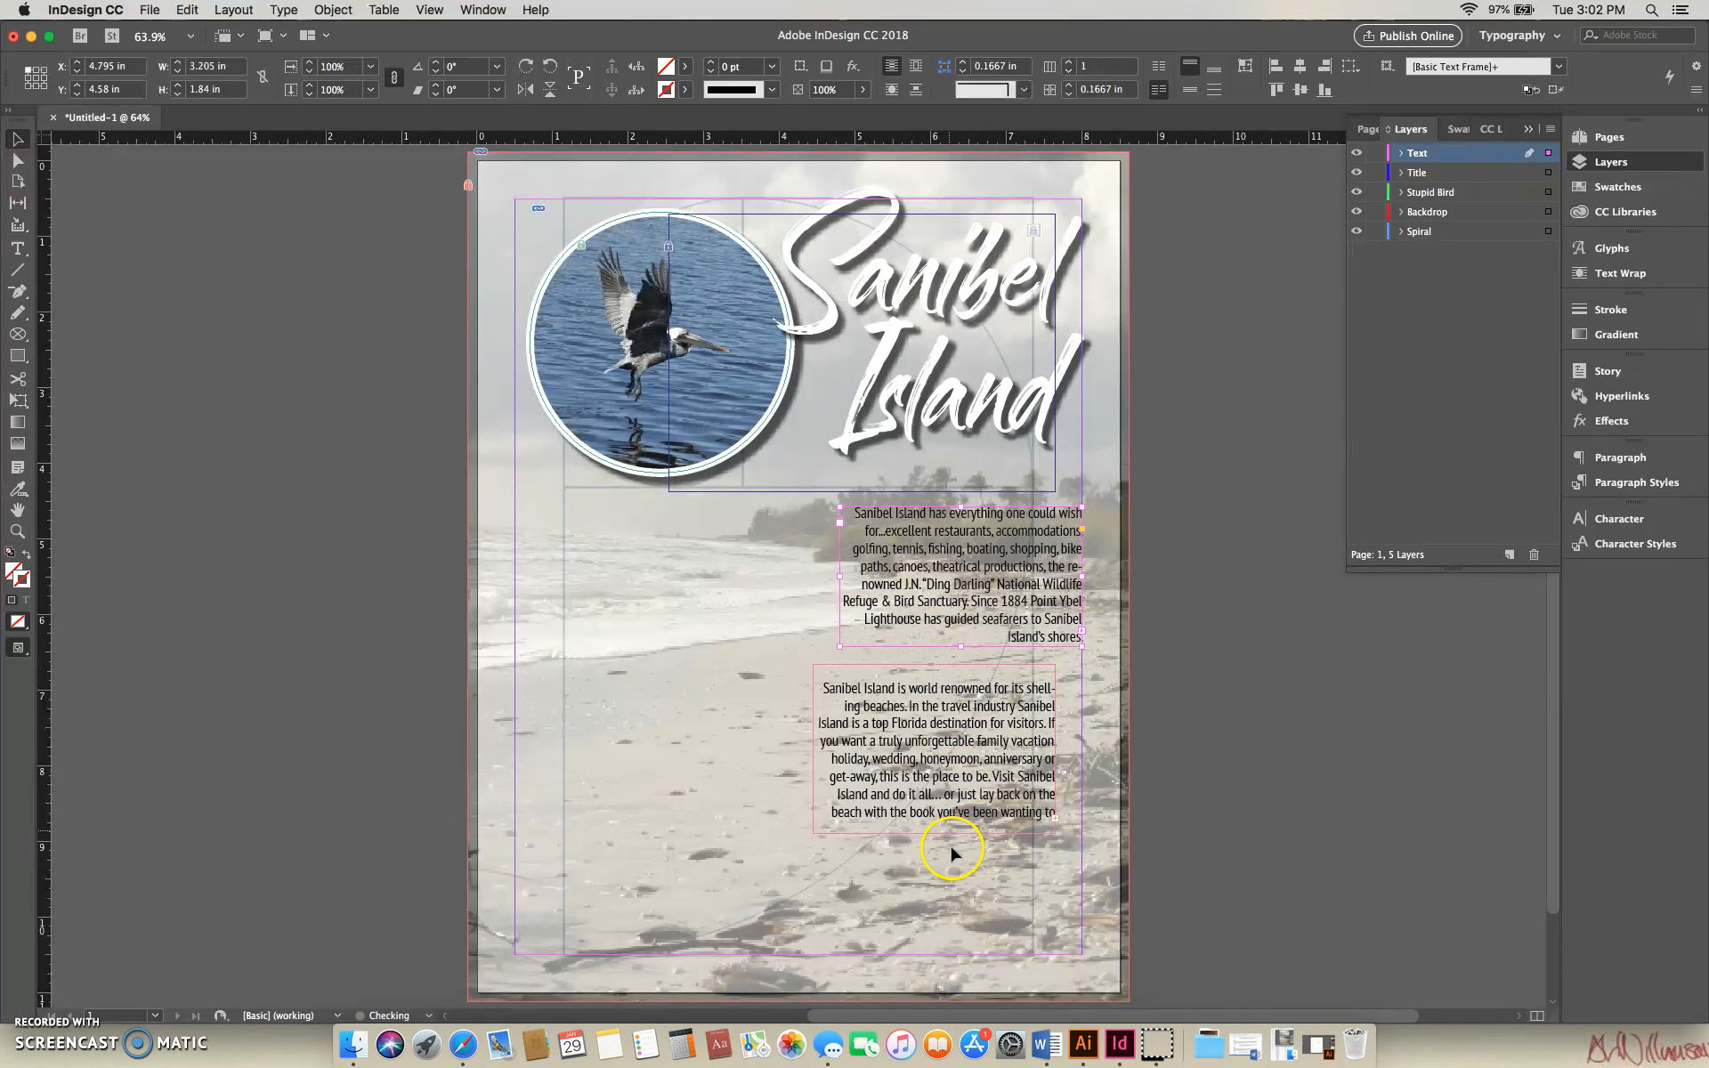
# - Lengthen the second text frame to about 3.06 in, move it left to about X 4.045, Y 6.58 in, and nudge the first frame slightly up
pyautogui.moveTo(957, 755); pyautogui.dragTo(937, 764)
pyautogui.moveTo(912, 842); pyautogui.dragTo(916, 905)
pyautogui.moveTo(966, 778); pyautogui.dragTo(954, 766)
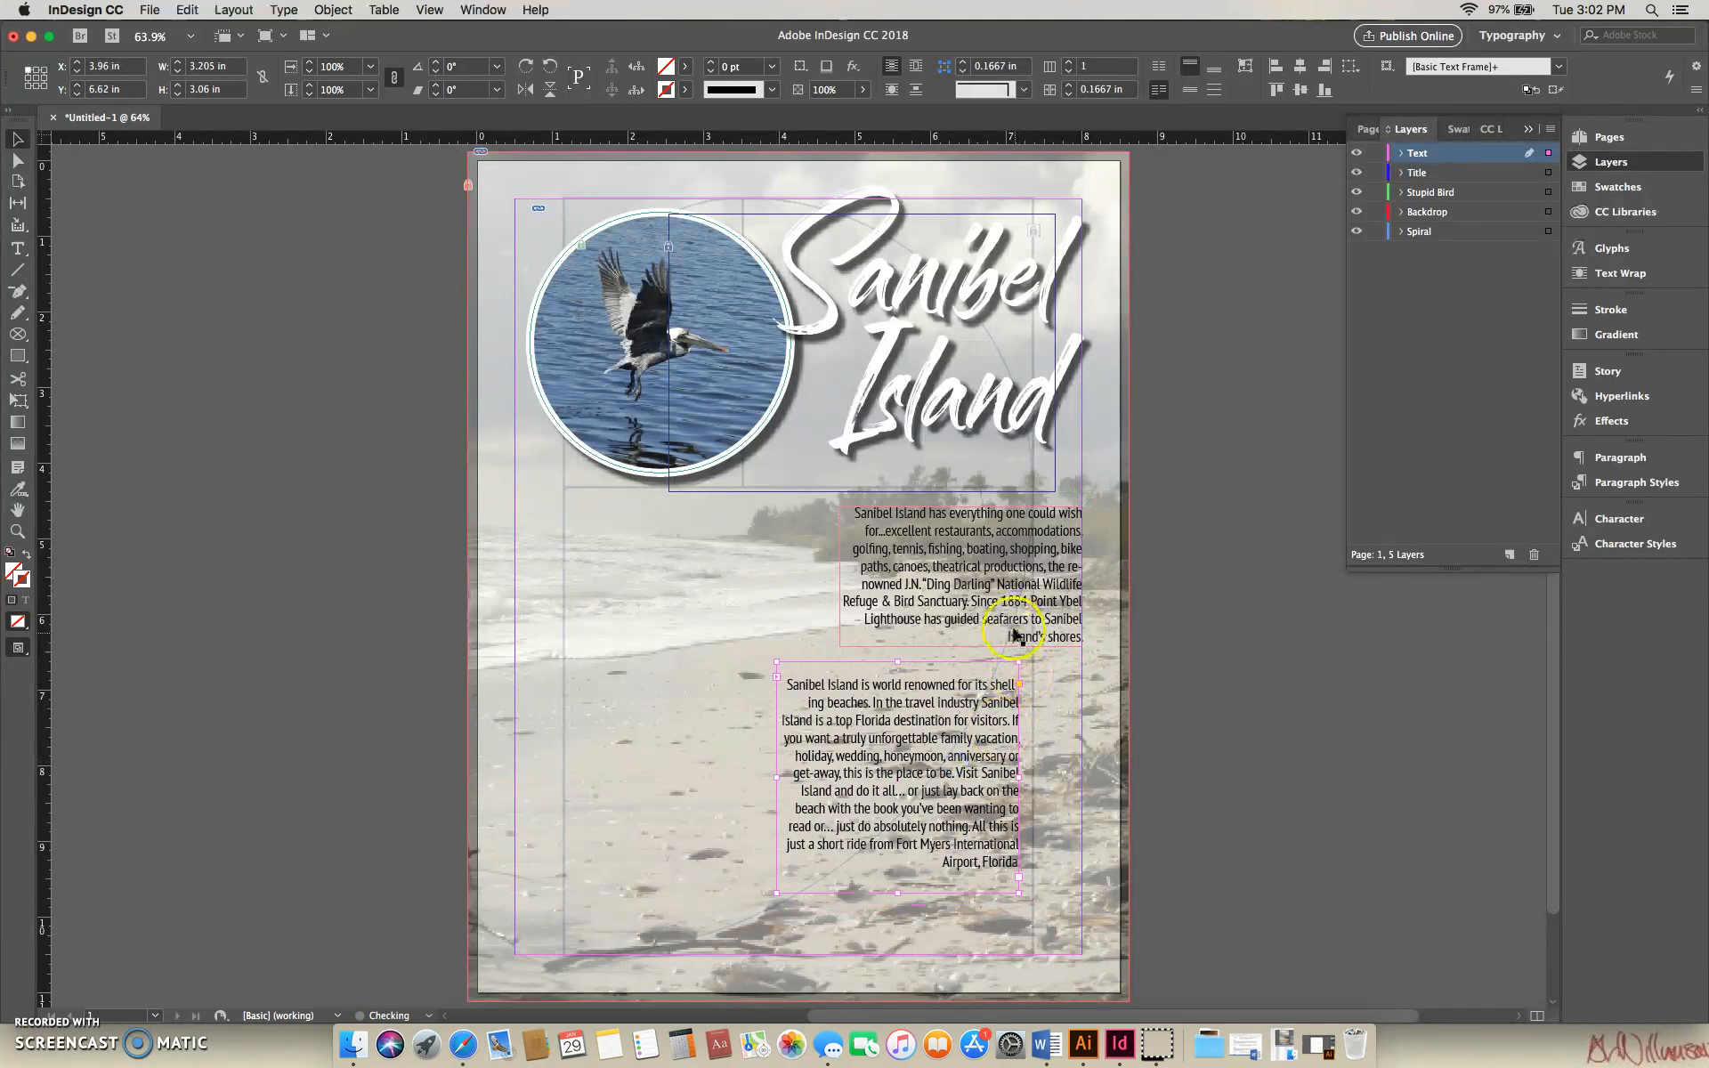
pyautogui.click(1006, 566)
pyautogui.moveTo(1006, 566); pyautogui.dragTo(1006, 565)
pyautogui.moveTo(966, 695); pyautogui.dragTo(972, 691)
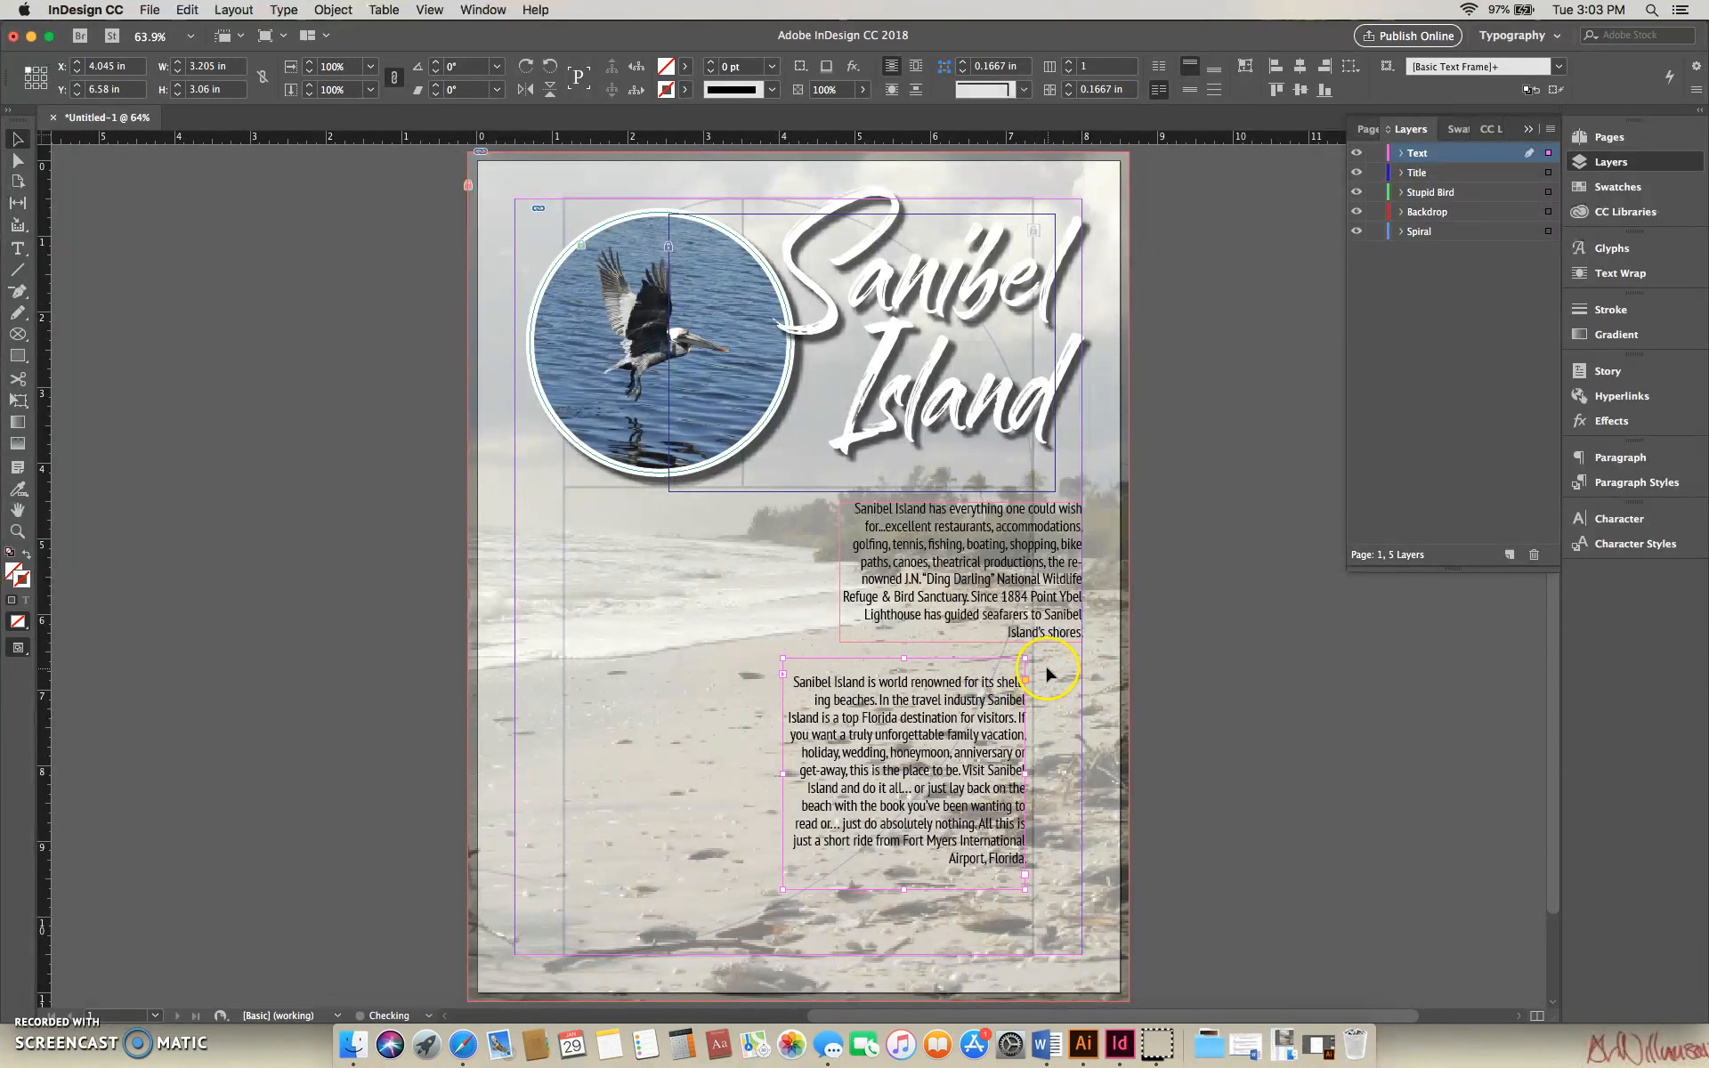